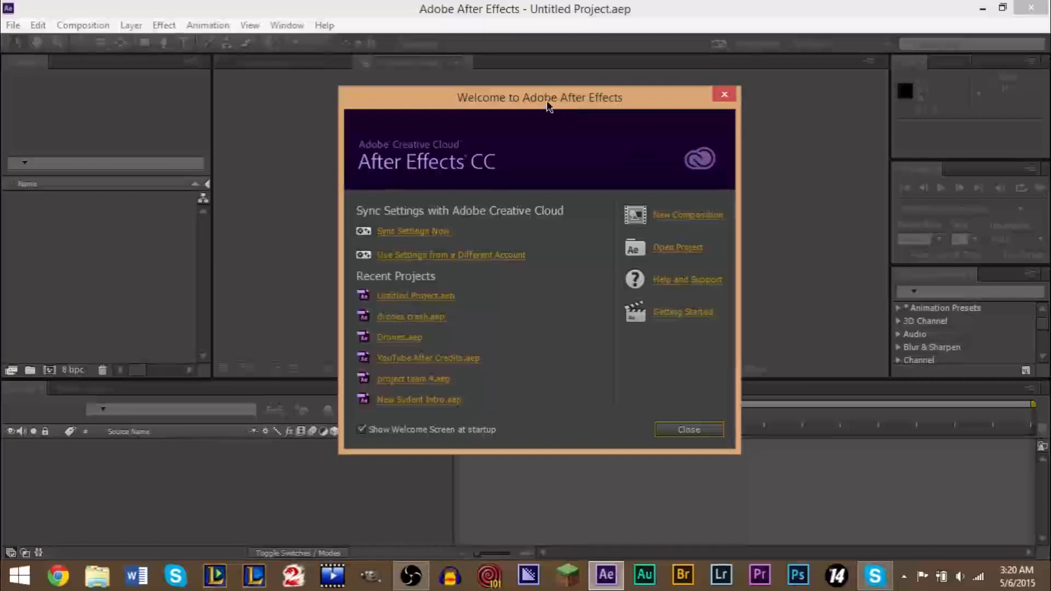
Step: Disable showing the Welcome Screen at startup and close it
drag(546, 100, 552, 95)
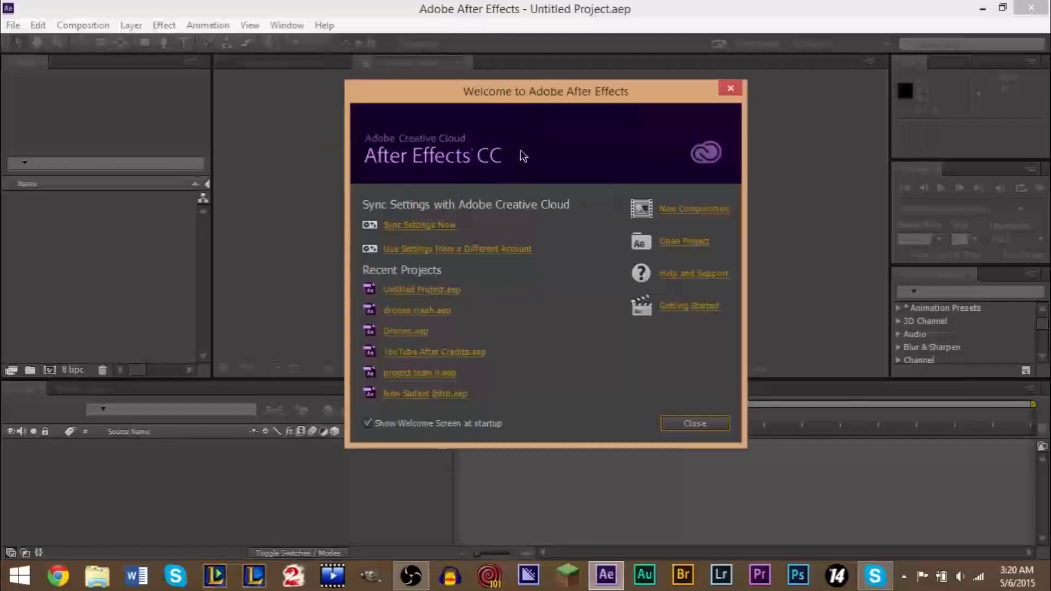
click(368, 424)
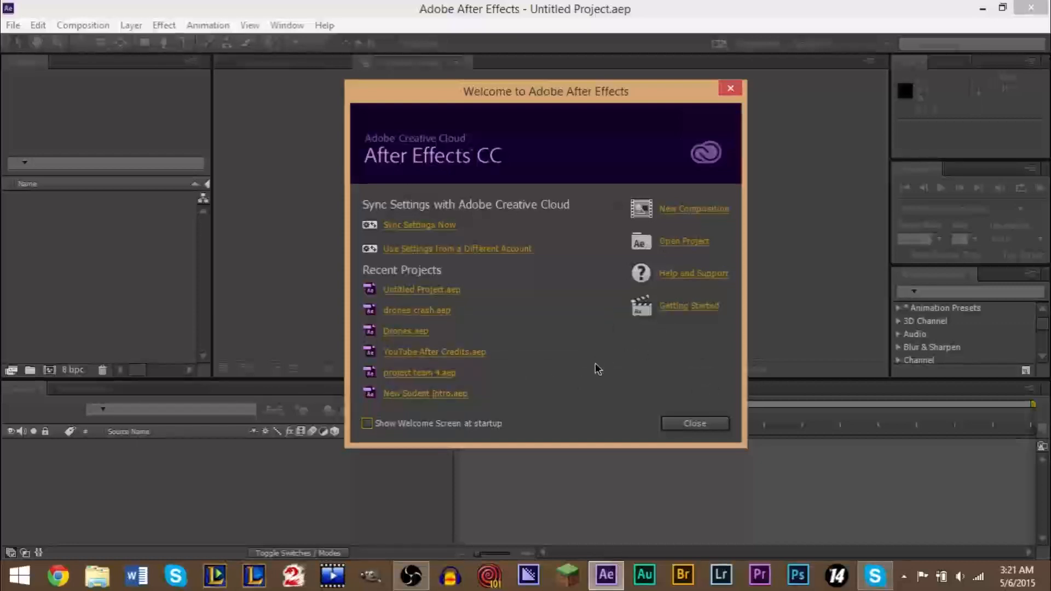
click(710, 426)
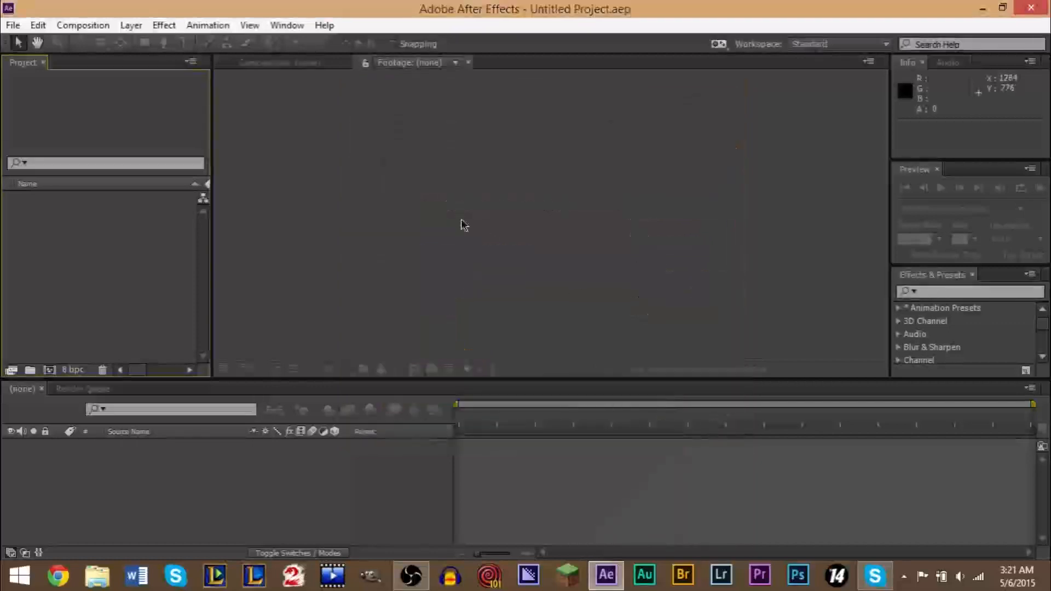
Step: Start a new composition using the HDV 1080 29.97 preset, keeping the frame rate at 29.97 fps
click(287, 76)
click(284, 68)
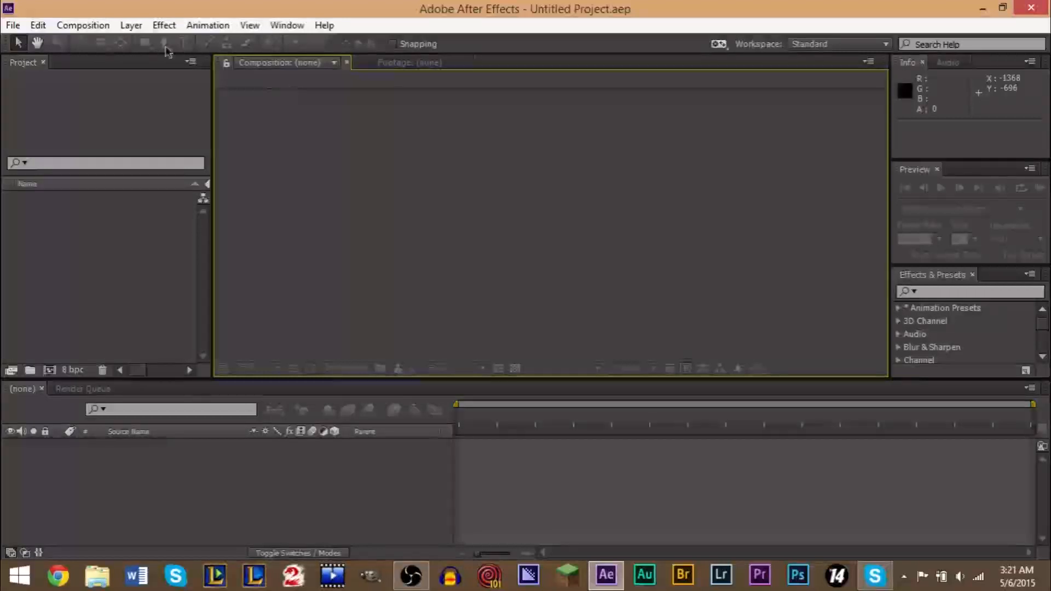
click(83, 25)
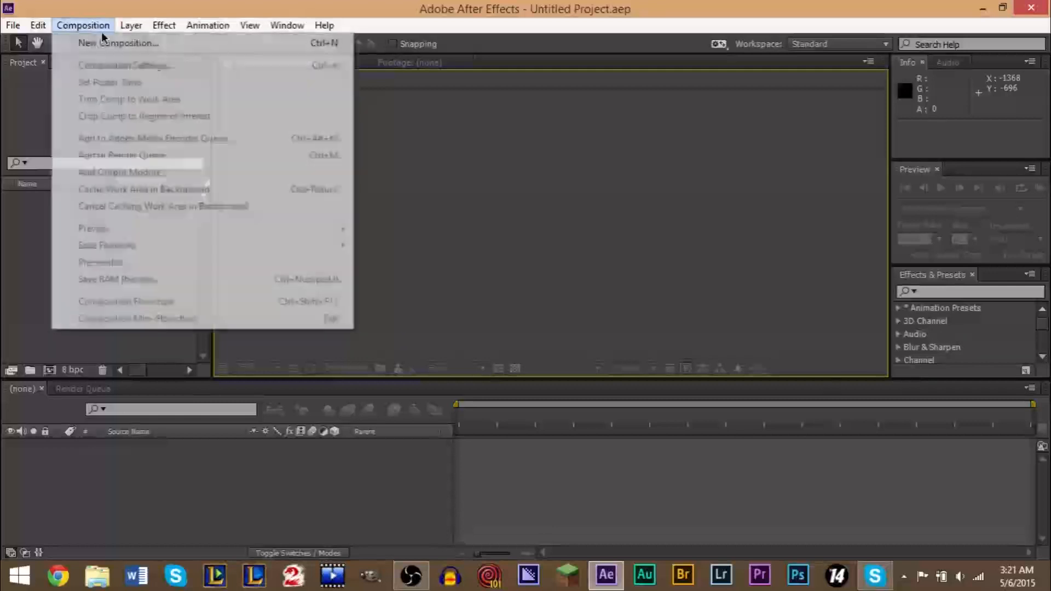
click(100, 43)
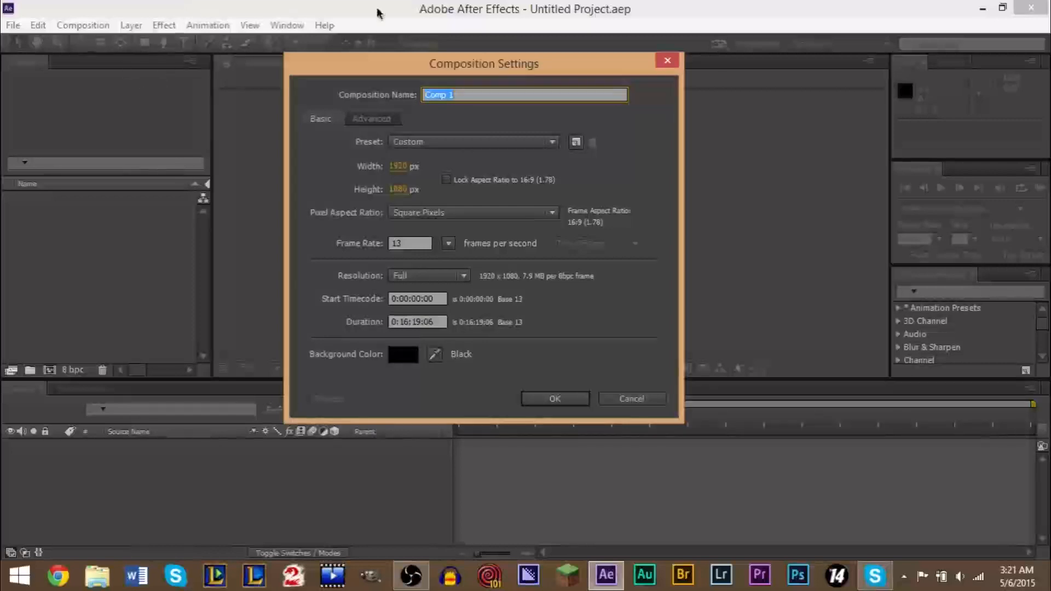
click(415, 143)
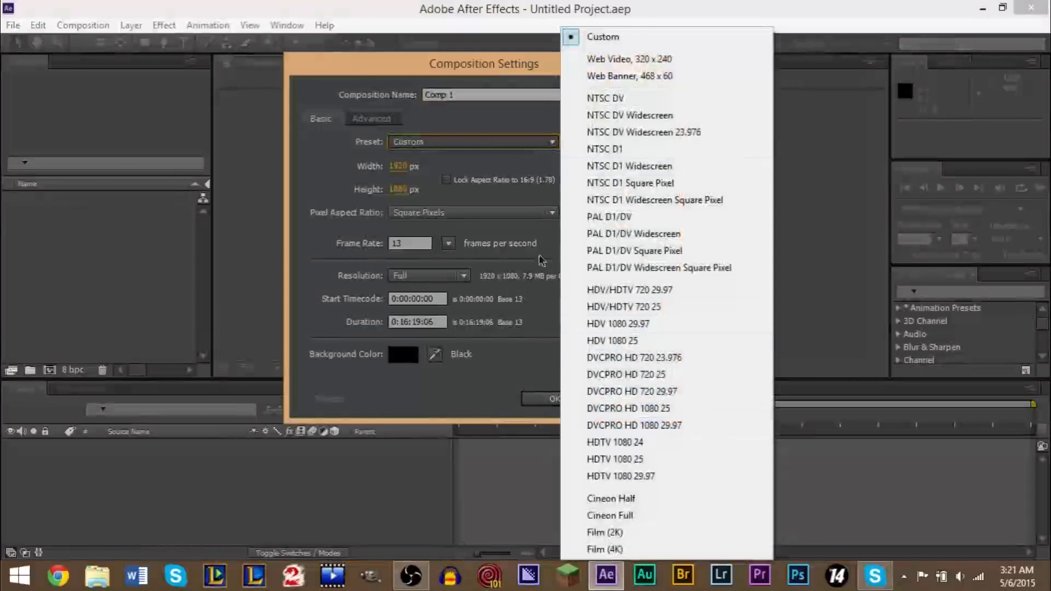
click(330, 166)
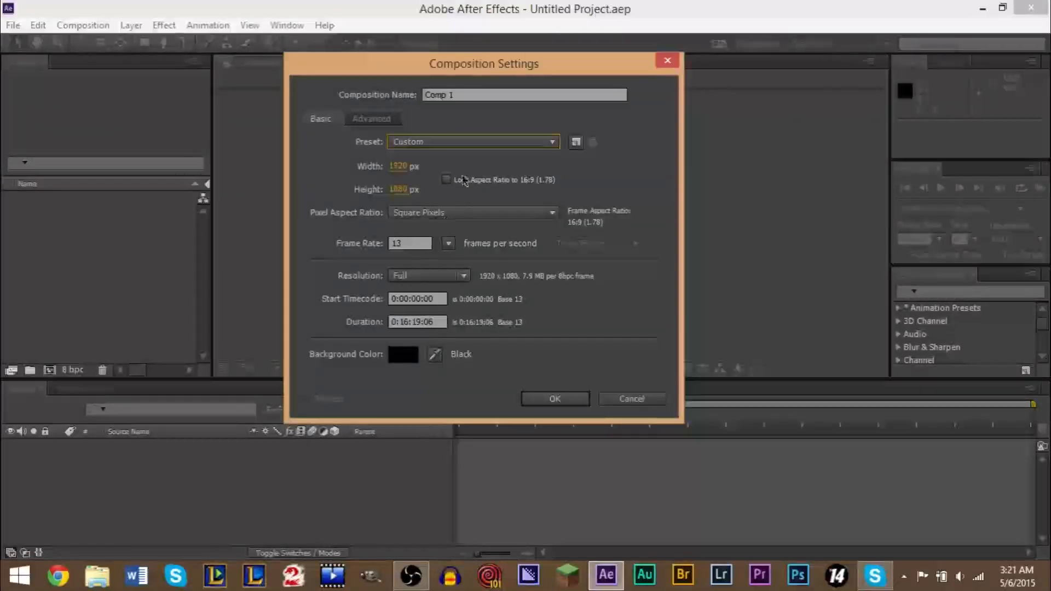
click(467, 148)
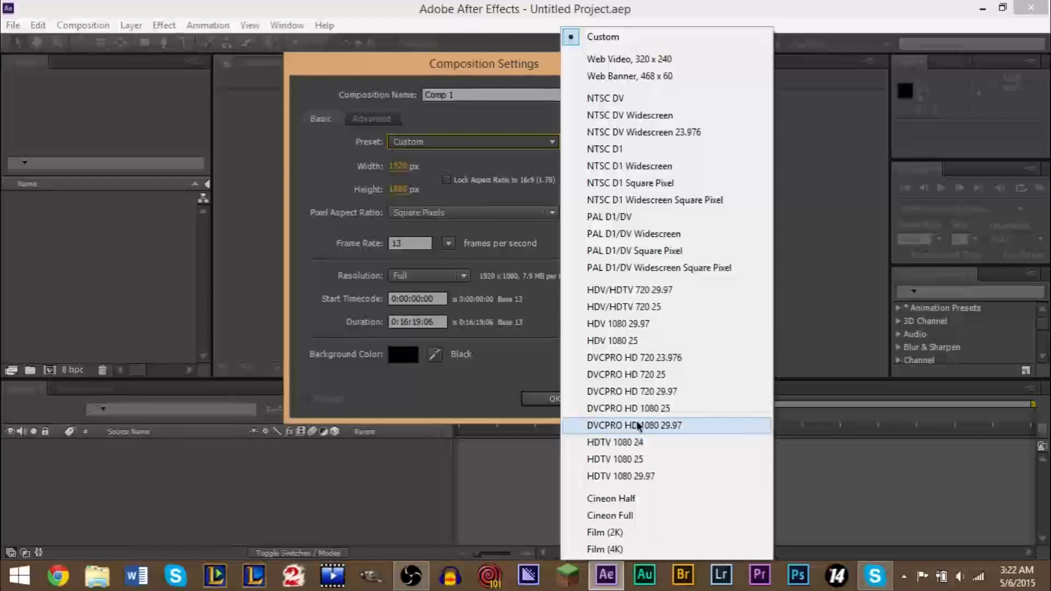
click(662, 324)
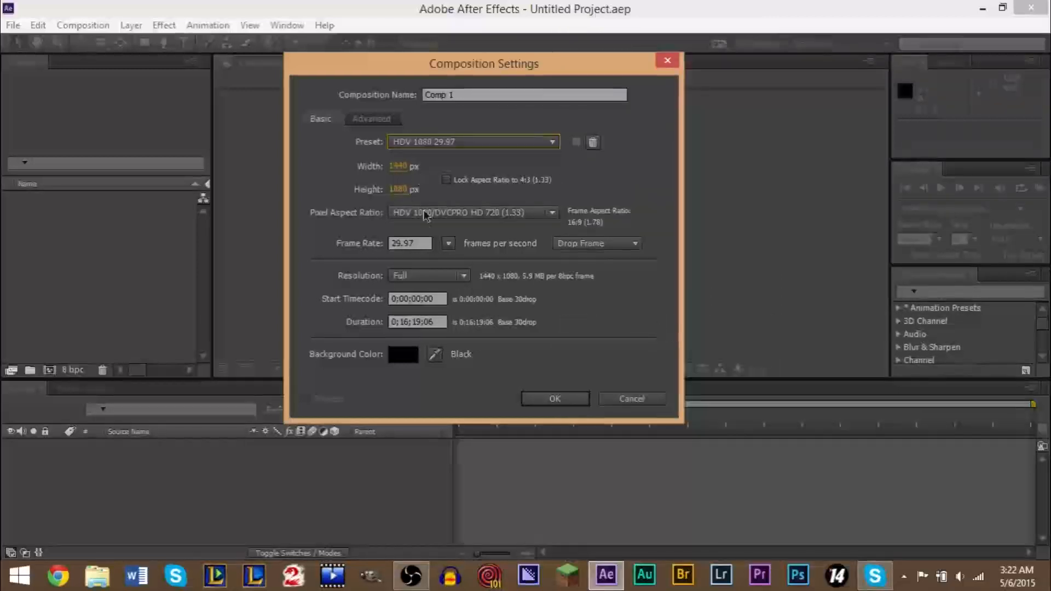
click(422, 243)
double_click(422, 243)
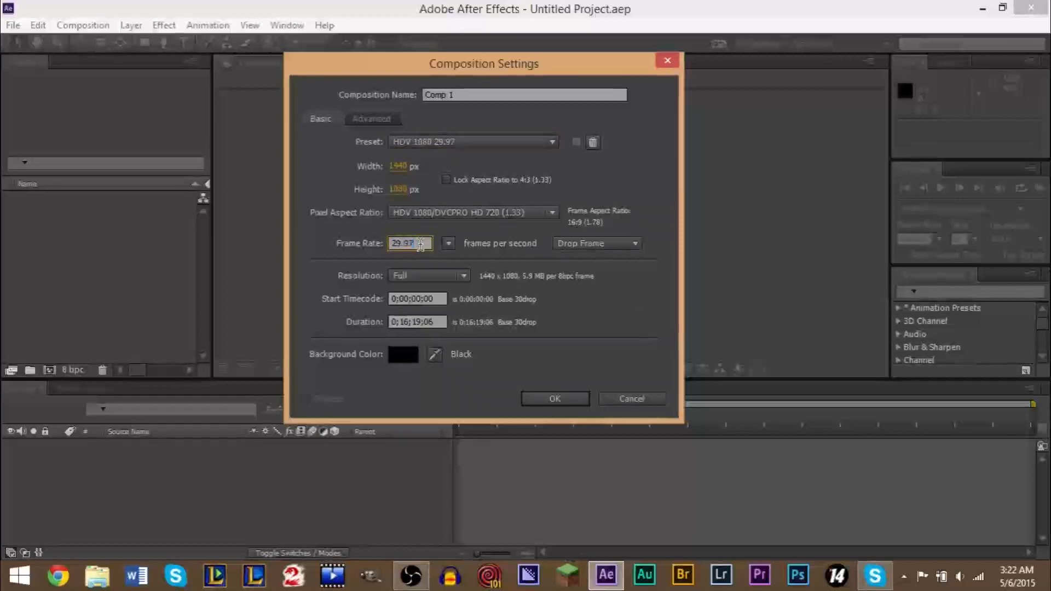
click(405, 243)
drag(461, 66, 481, 84)
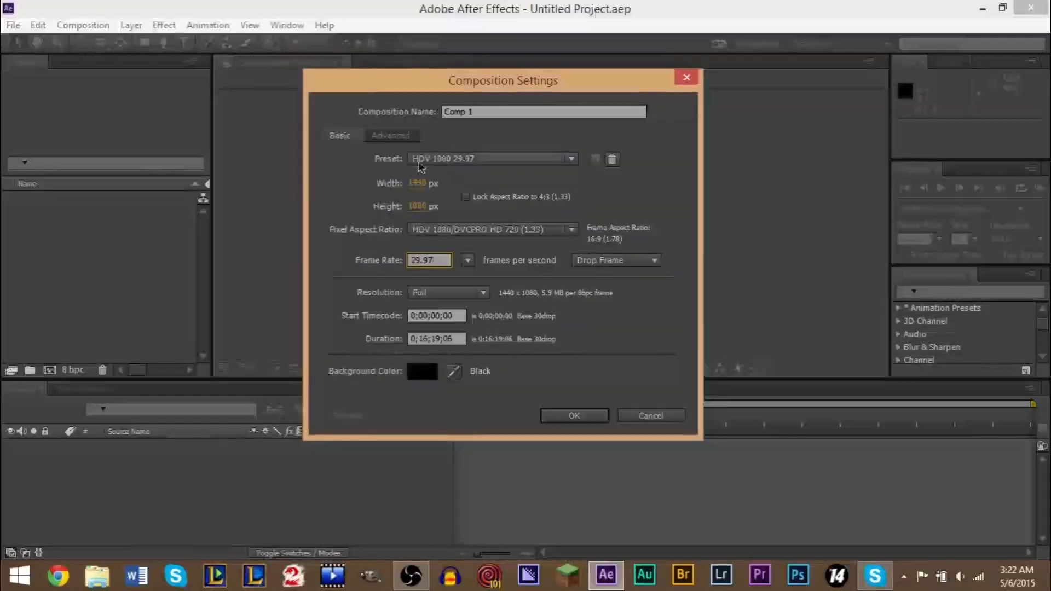
Step: Set the new composition's duration to 10000 and create the composition
click(459, 339)
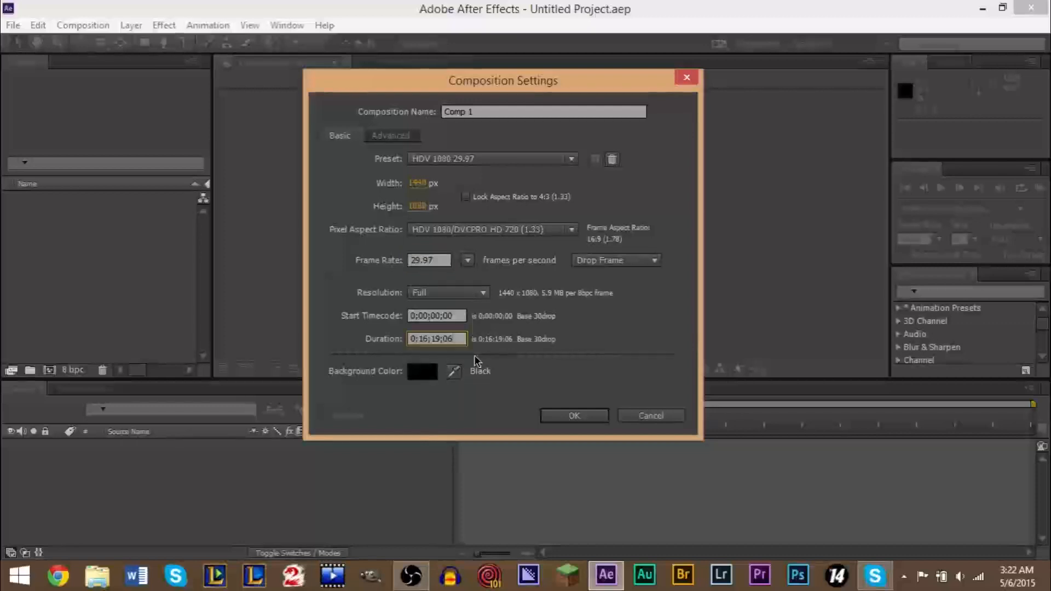
key(BackSpace)
key(BackSpace)
key(BackSpace)
key(BackSpace)
key(BackSpace)
key(BackSpace)
key(BackSpace)
key(BackSpace)
key(BackSpace)
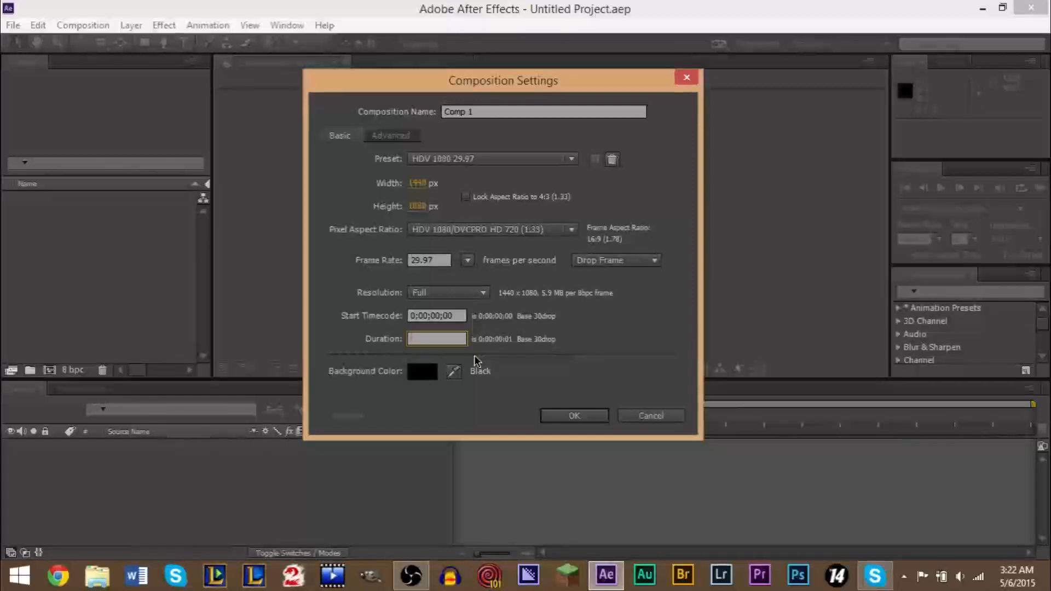
text(0000)
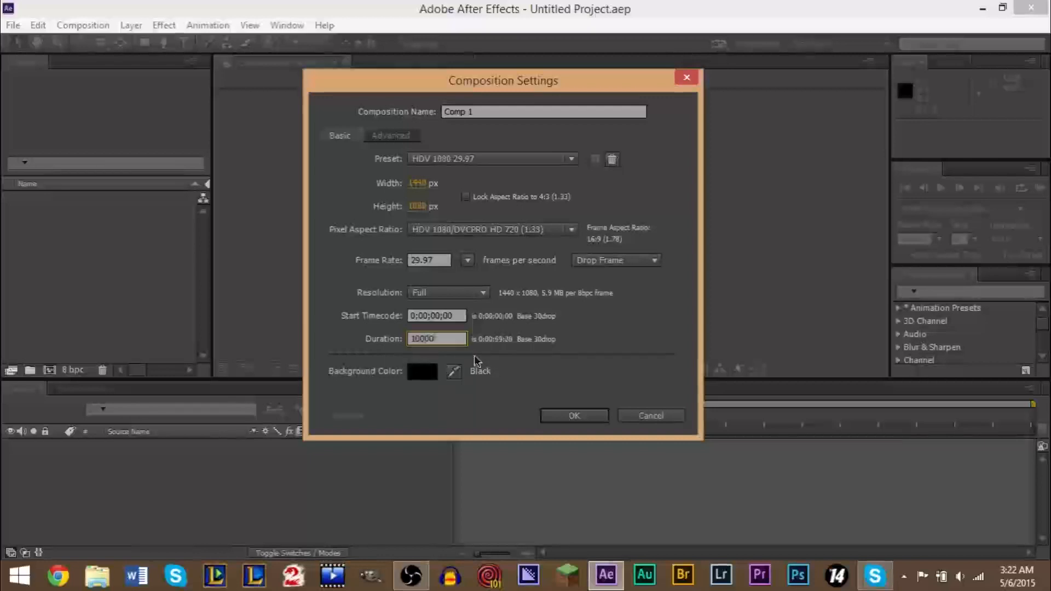
key(Return)
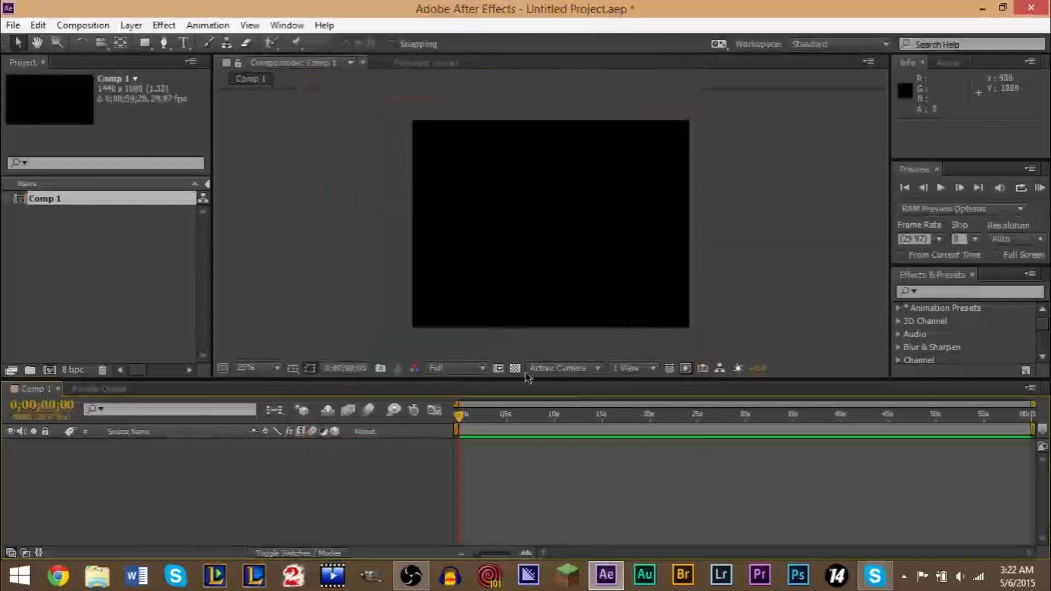
mouse_move(462, 417)
mouse_down()
mouse_move(1033, 418)
mouse_move(442, 423)
mouse_move(541, 421)
mouse_move(458, 420)
mouse_up()
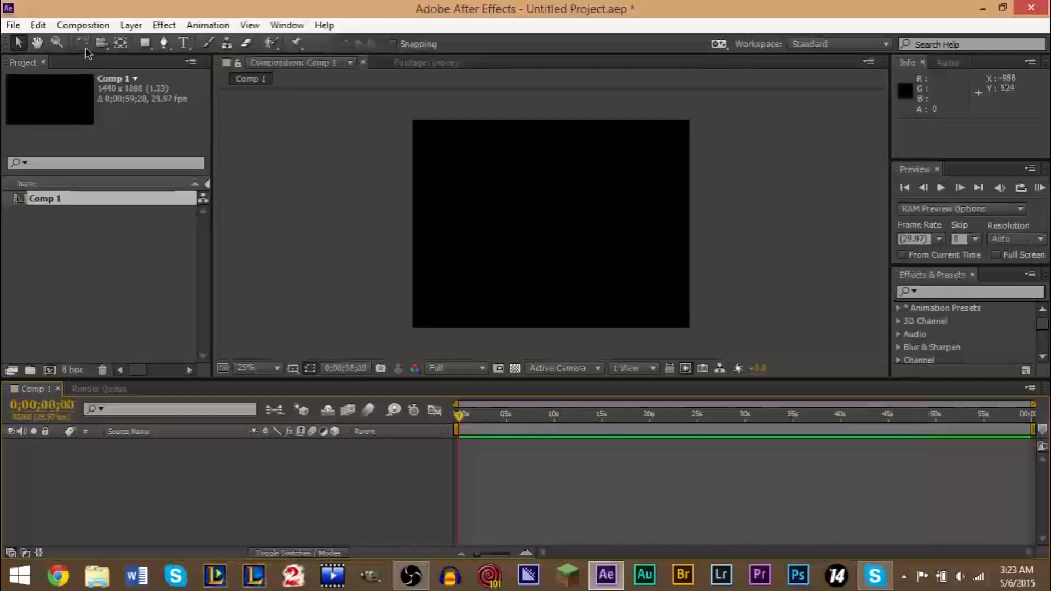
Step: Reopen the settings of Comp 1 and set its duration to 0;00;10;00
click(82, 25)
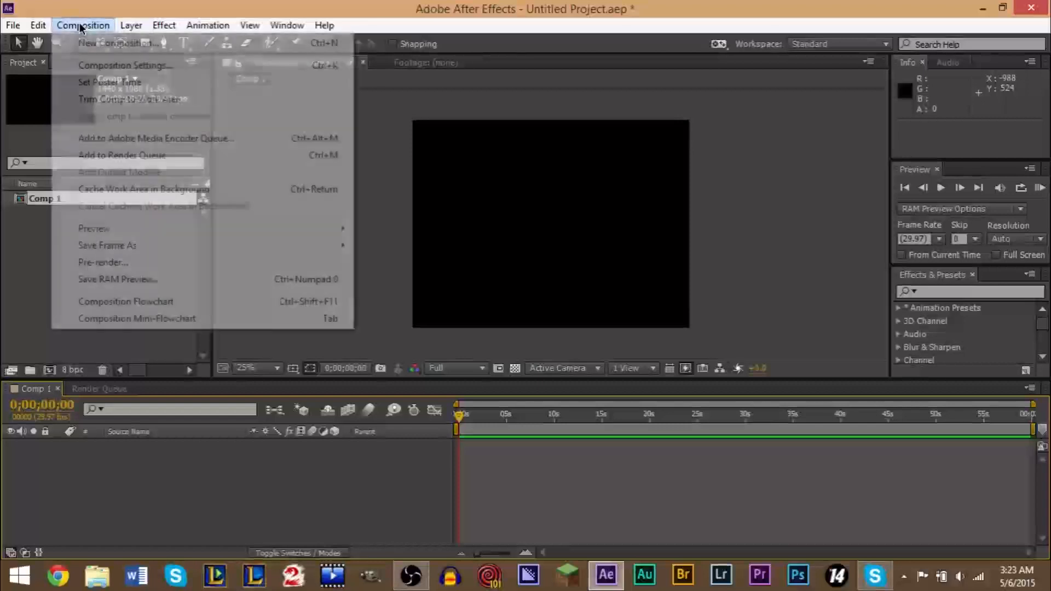
click(90, 66)
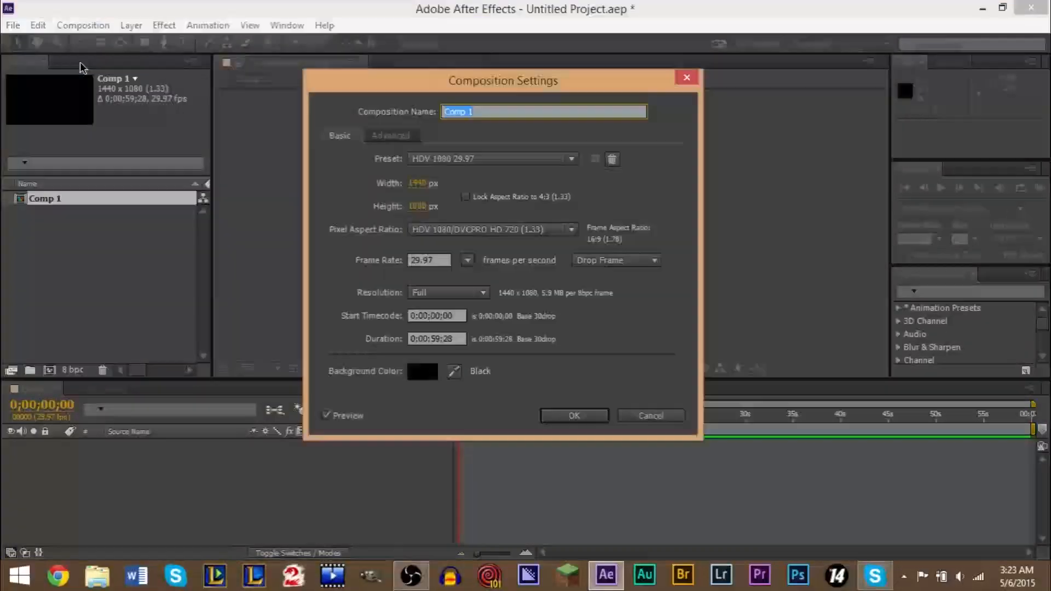
click(442, 341)
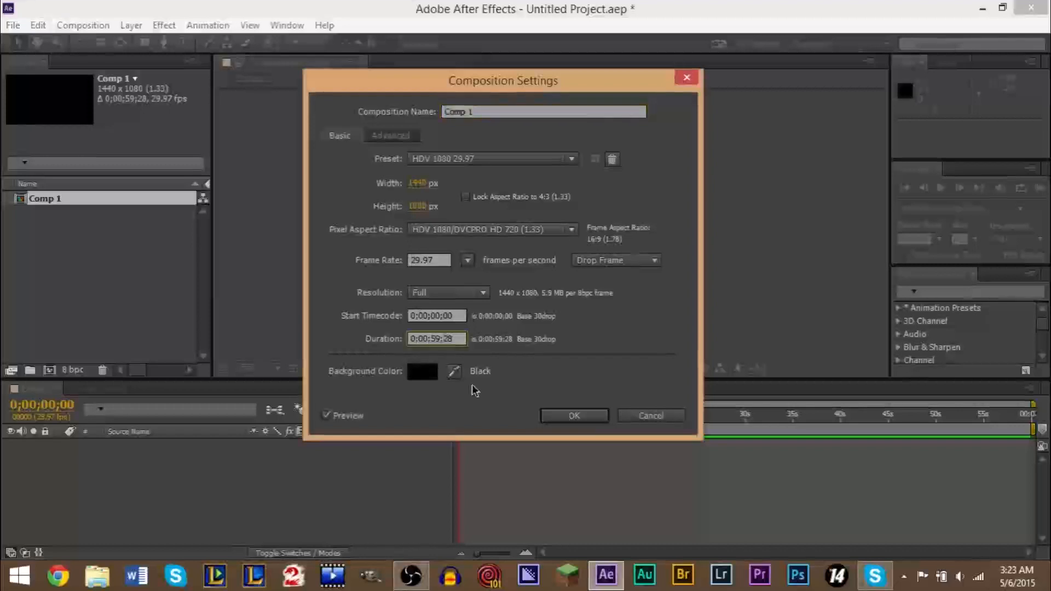
key(BackSpace)
key(BackSpace)
text(10;)
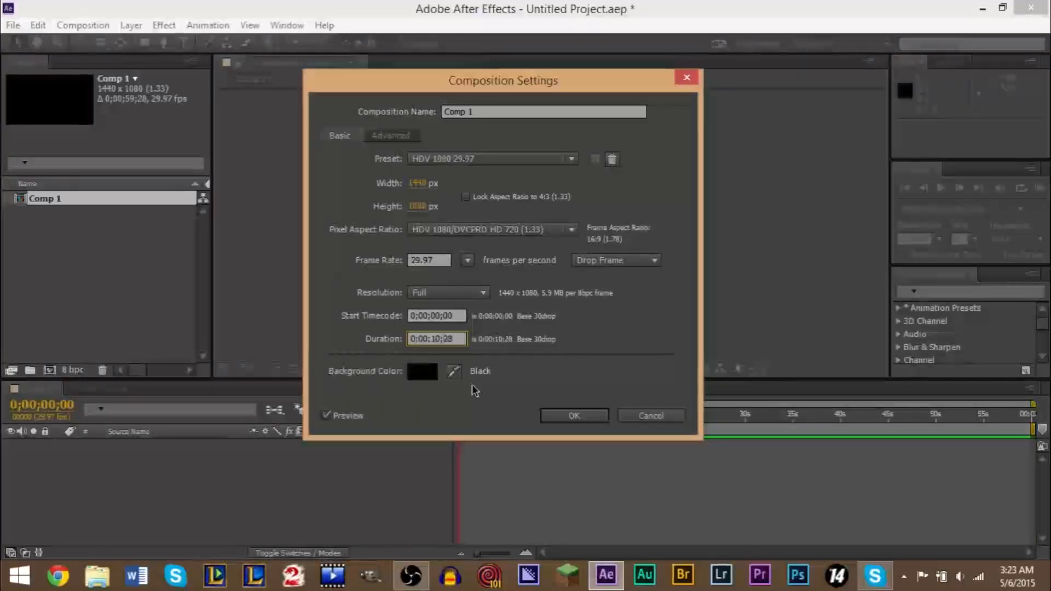
text(00)
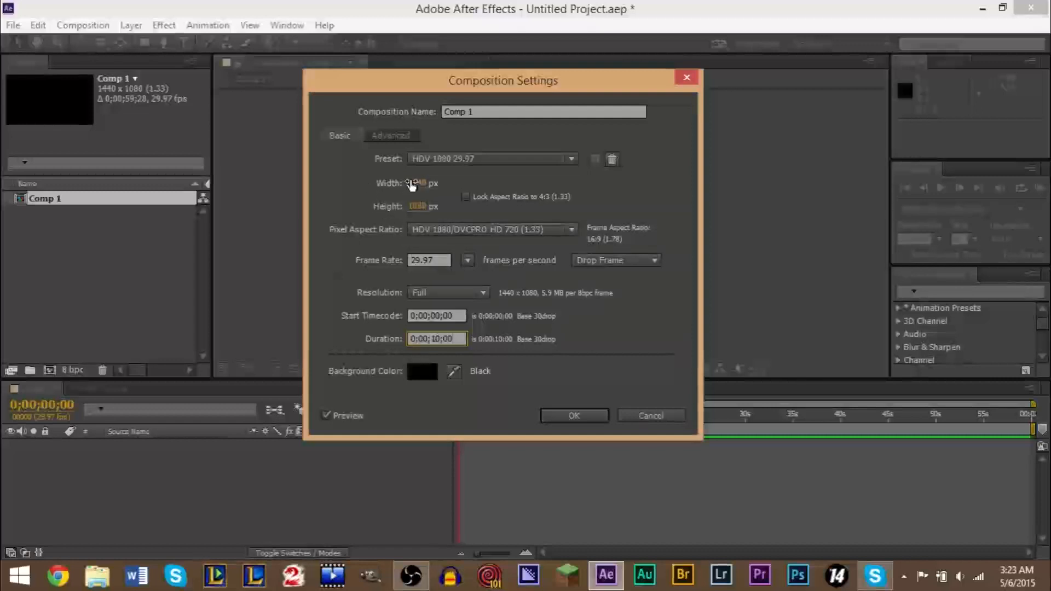
Step: Keep the HDV 1080 29.97 preset as the base, set the composition width to 1920 px and apply the settings
click(455, 160)
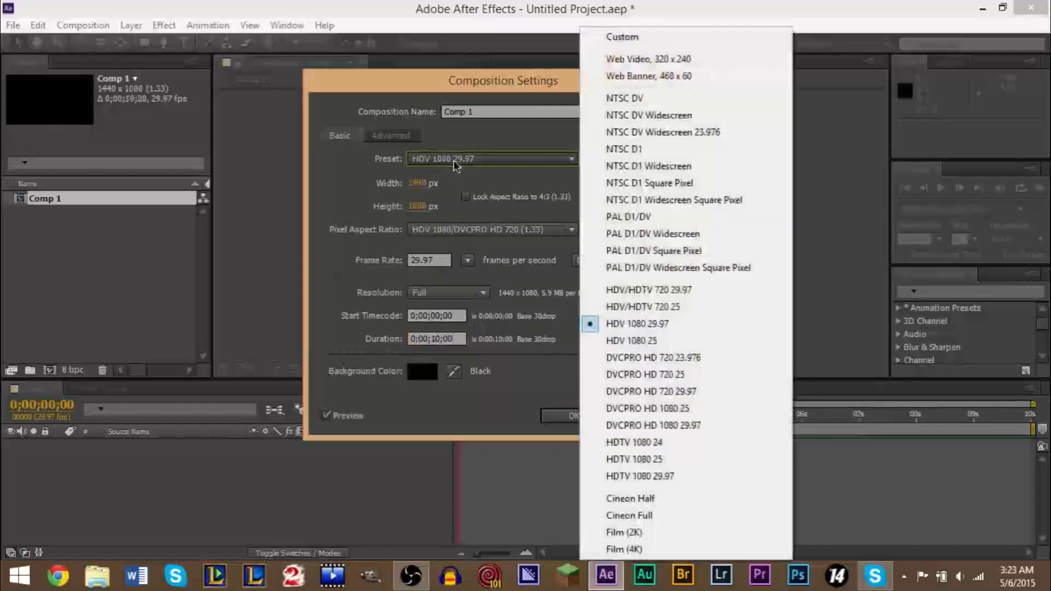
click(629, 324)
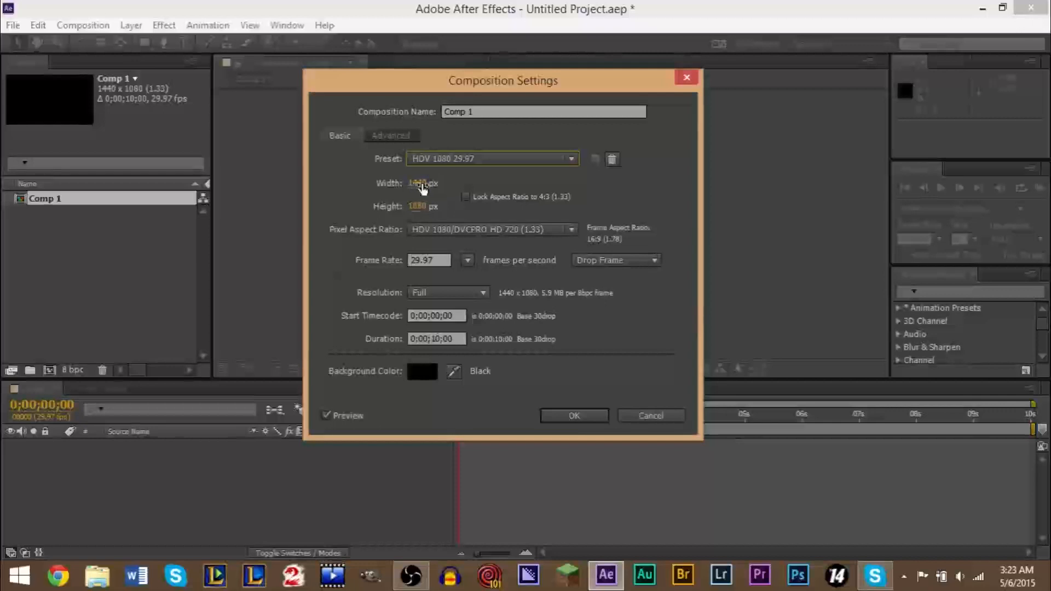
click(419, 184)
text(1920)
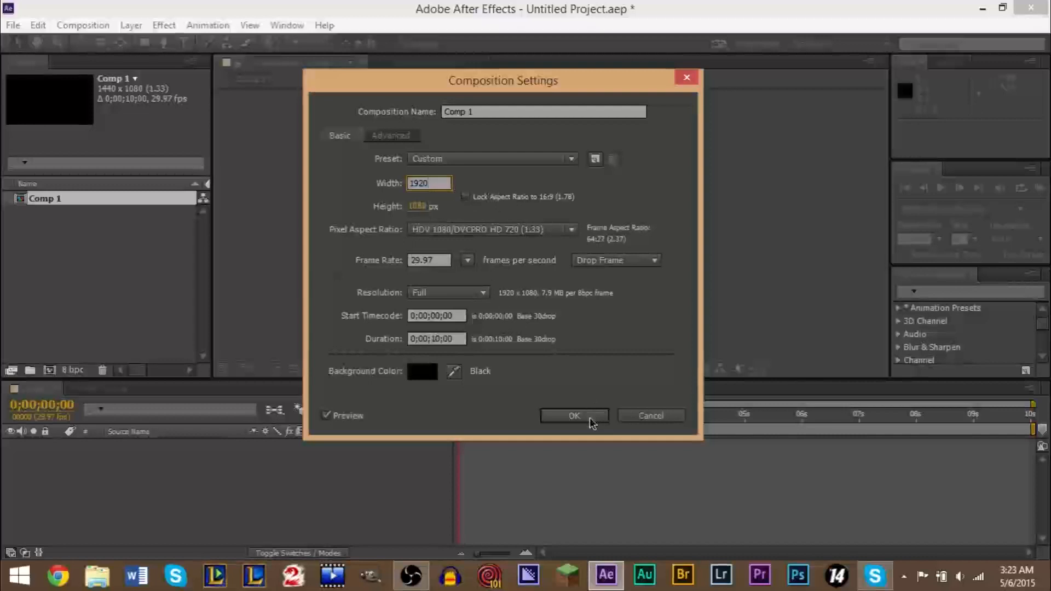
click(574, 416)
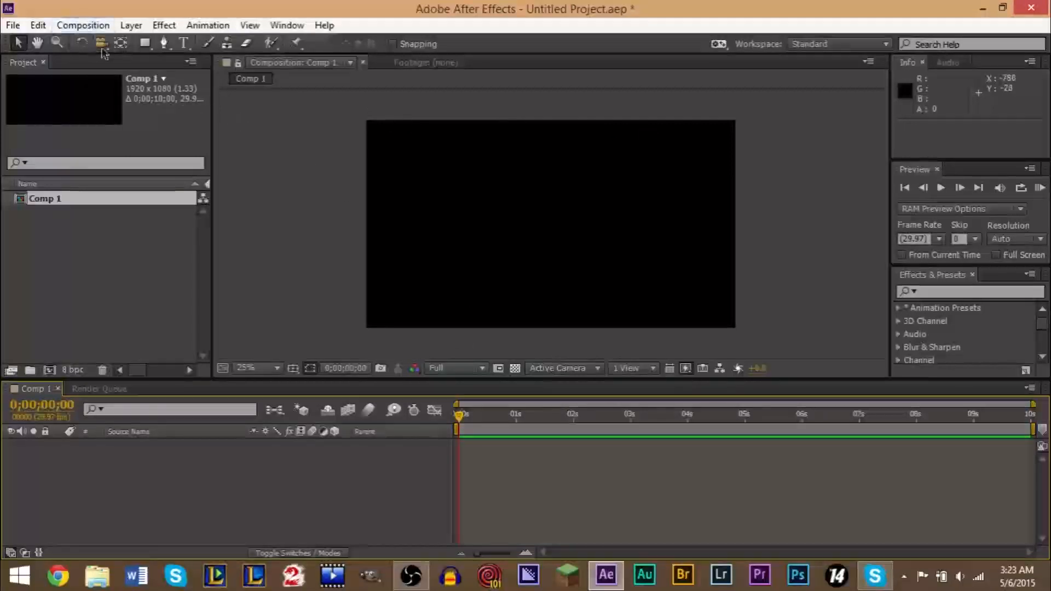
click(87, 26)
click(109, 67)
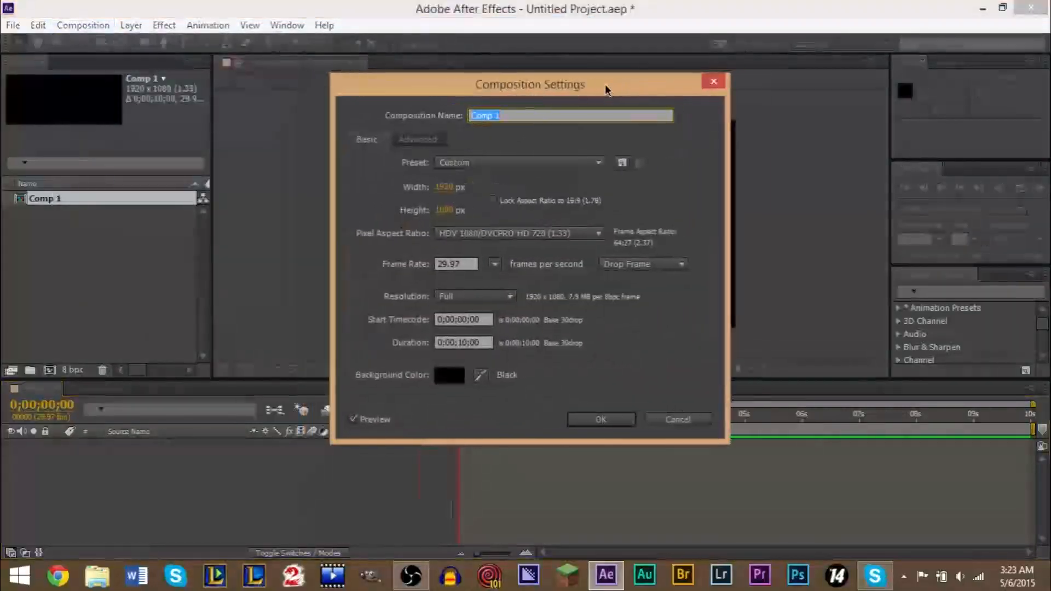
click(710, 82)
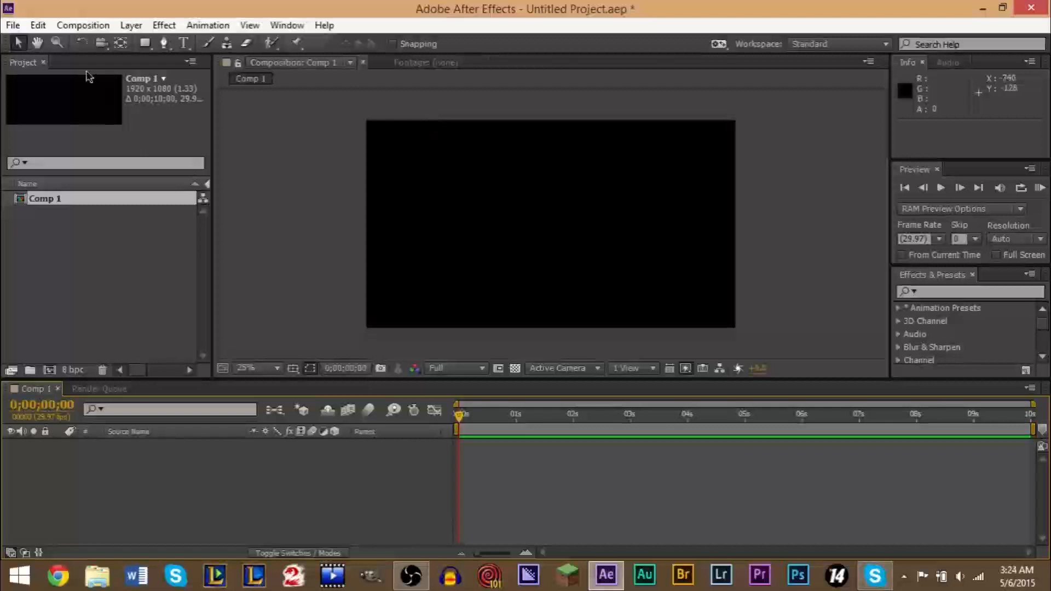
Step: Open the General preferences and examine the Levels of Undo setting
click(37, 25)
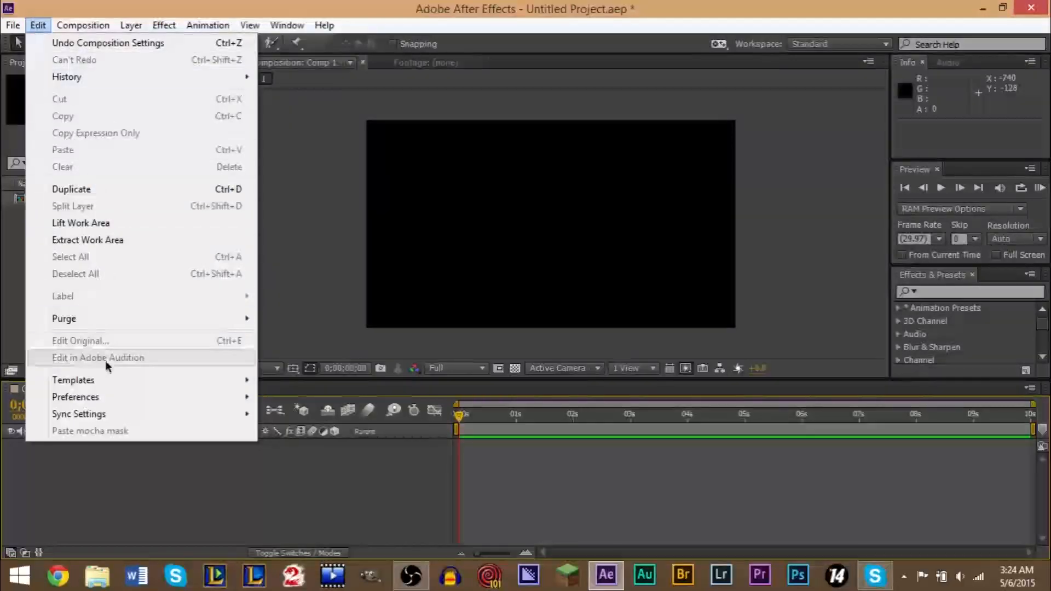
mouse_move(107, 400)
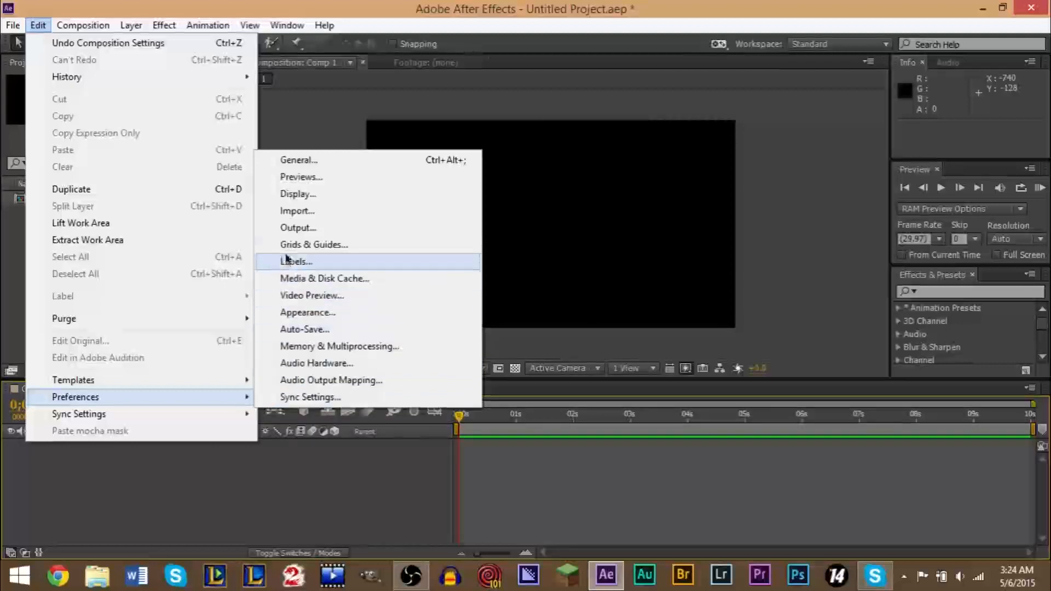
click(308, 160)
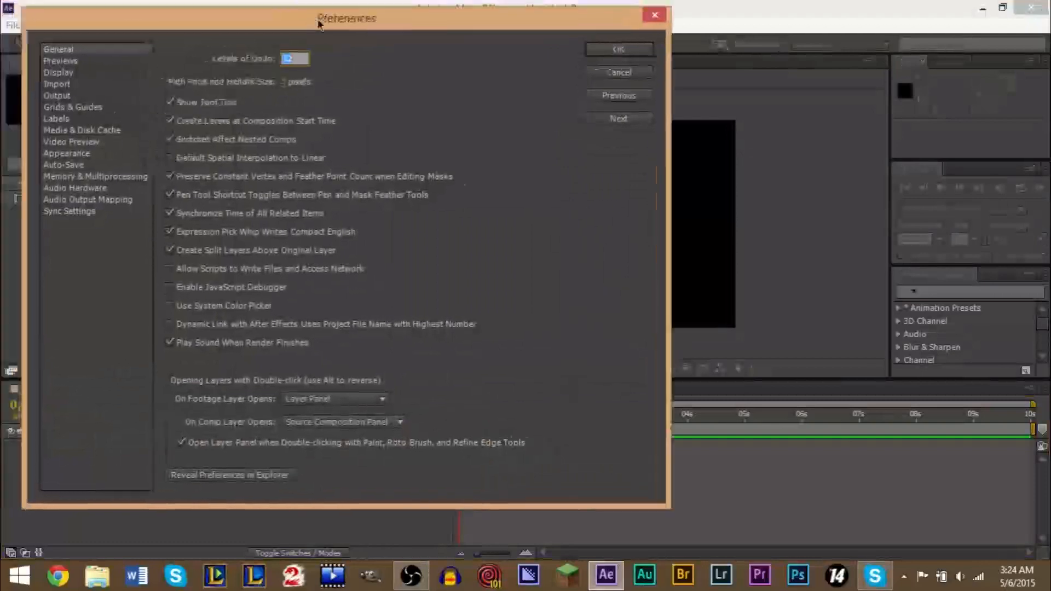
drag(292, 8, 392, 44)
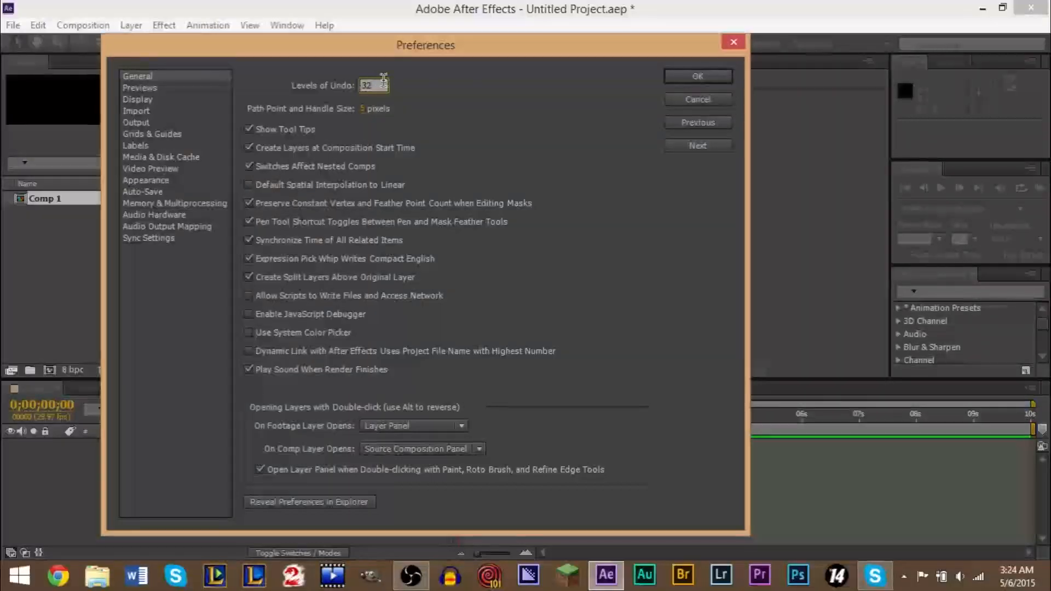
drag(382, 85, 361, 86)
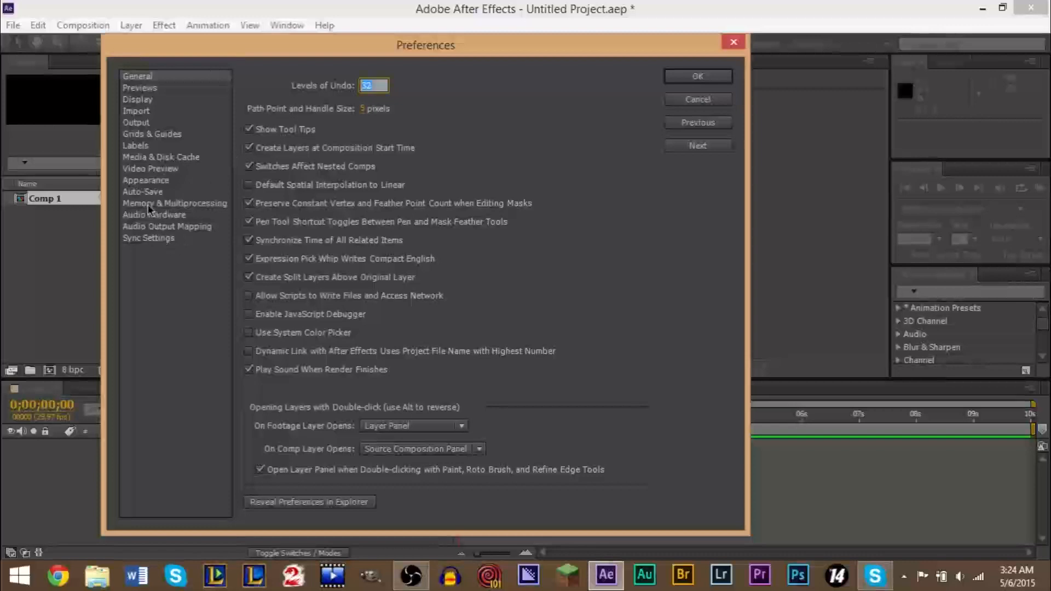
Step: Examine the Media & Disk Cache preferences and the folder chooser for the disk cache location without changing it
click(173, 158)
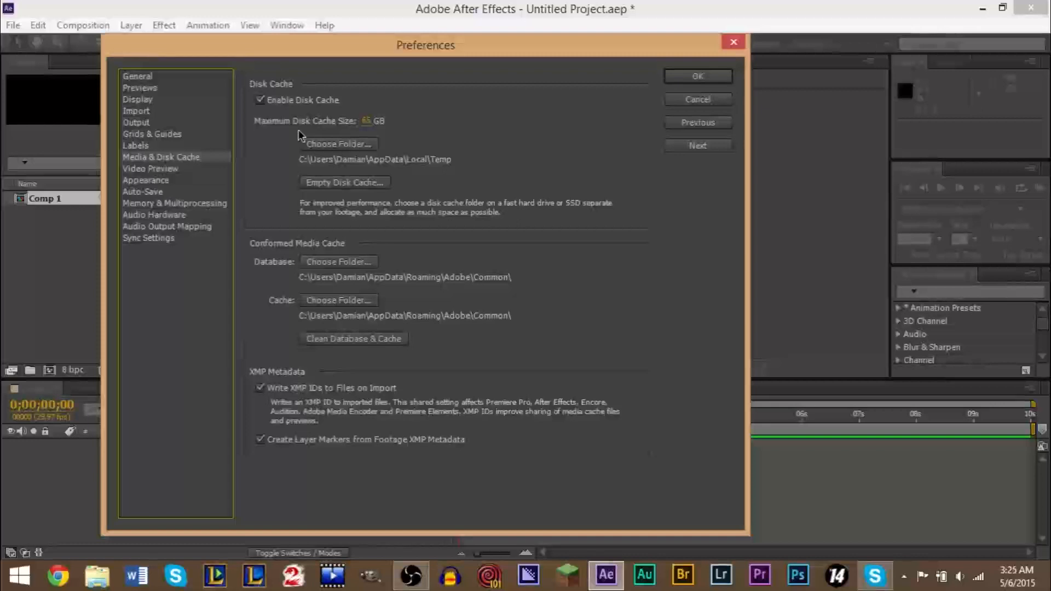
click(326, 145)
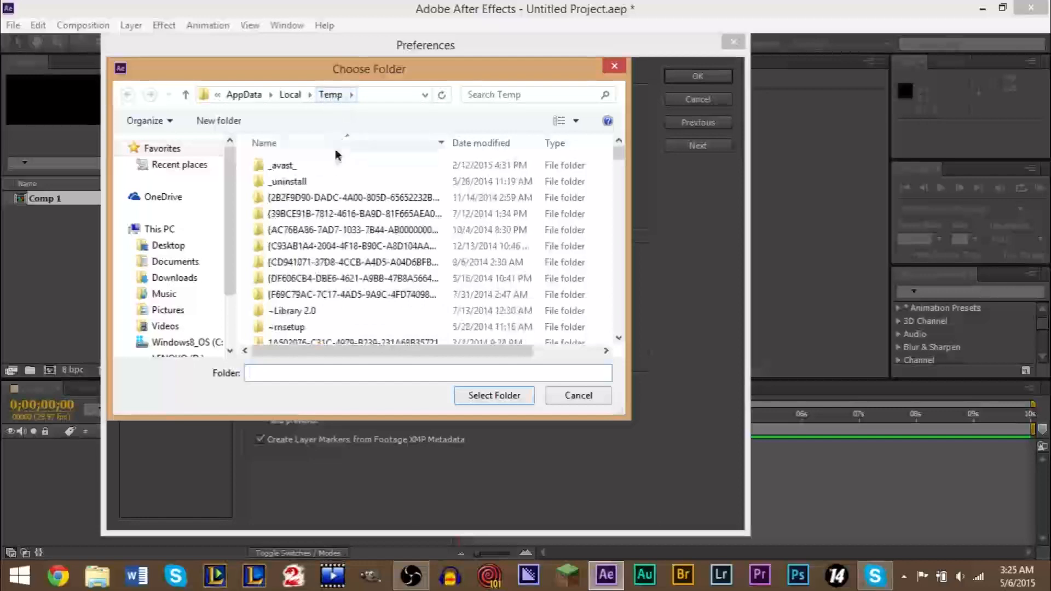
click(614, 65)
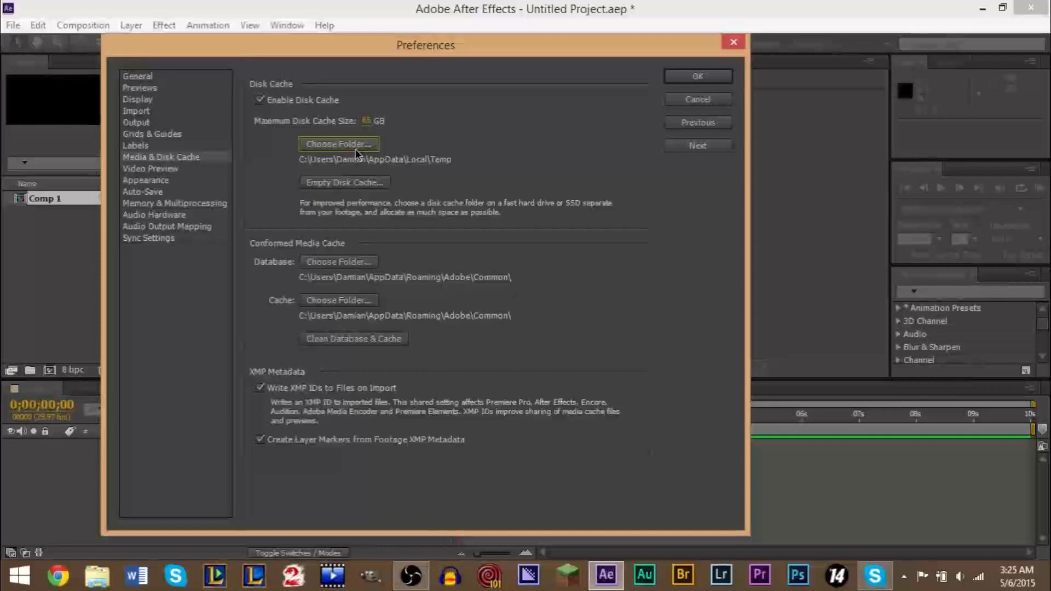
Step: Enable Render Multiple Frames Simultaneously in the Memory & Multiprocessing preferences, keep 0 CPUs reserved for other applications, and apply the preferences
click(146, 203)
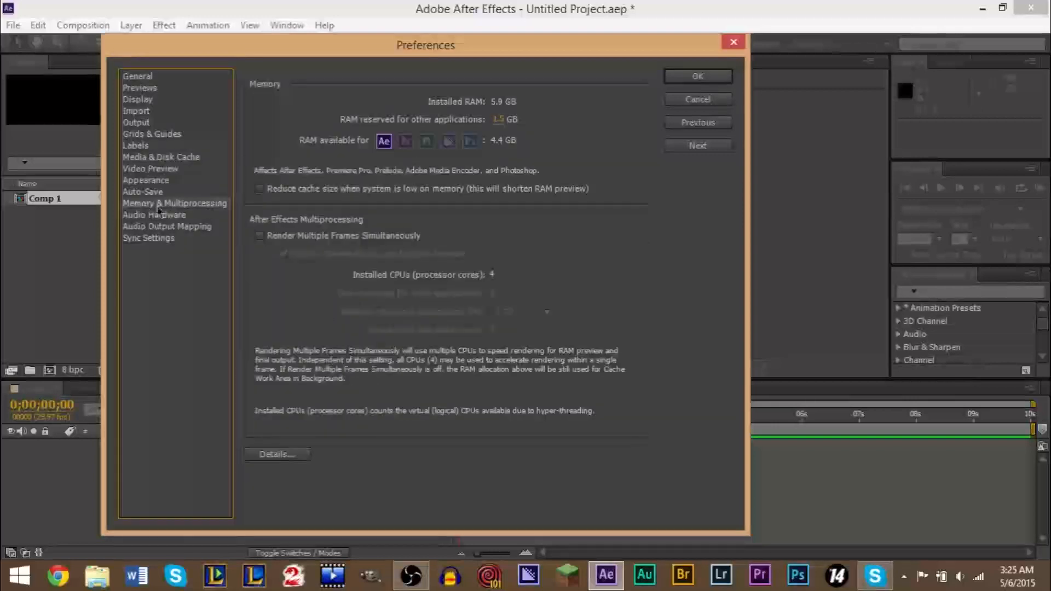
click(261, 237)
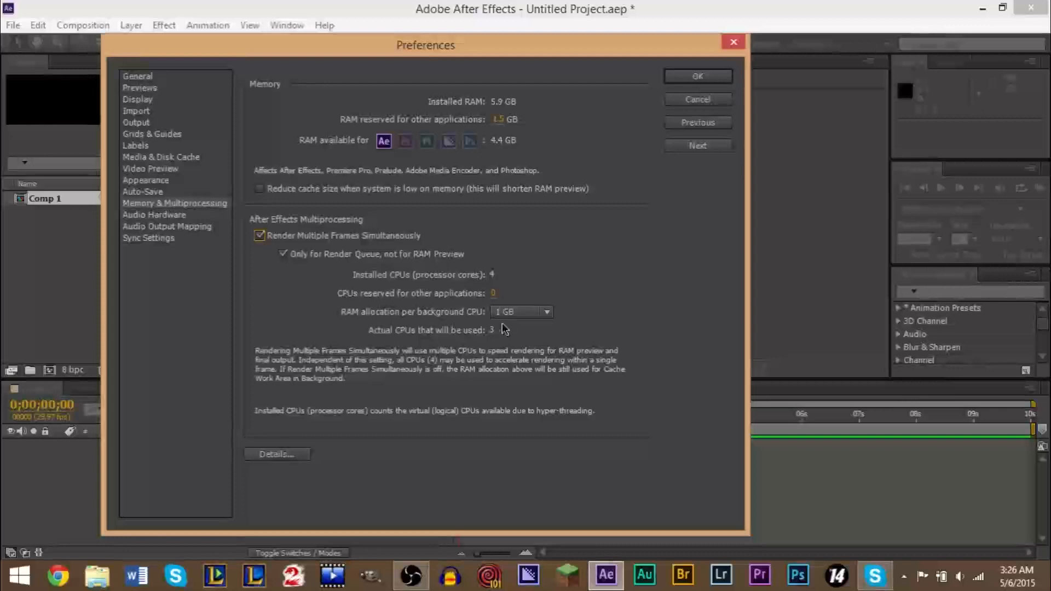
click(494, 294)
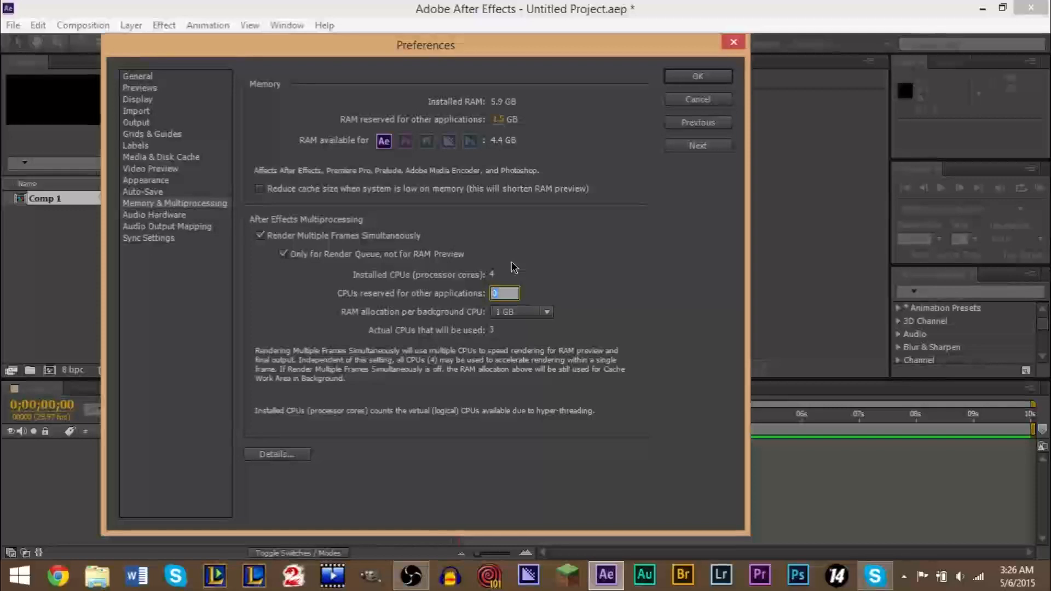
key(BackSpace)
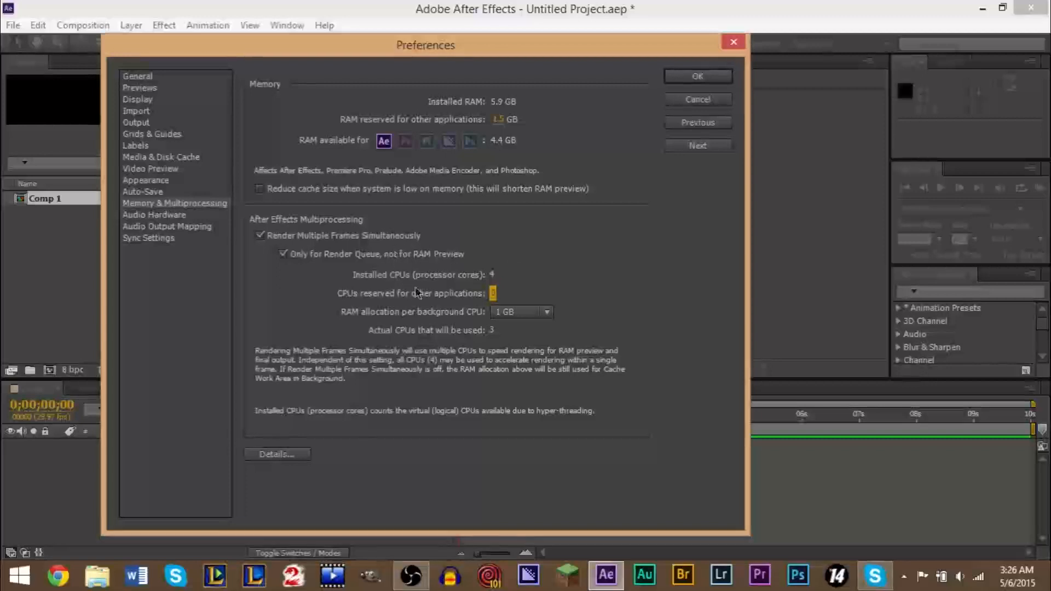
drag(494, 298, 421, 302)
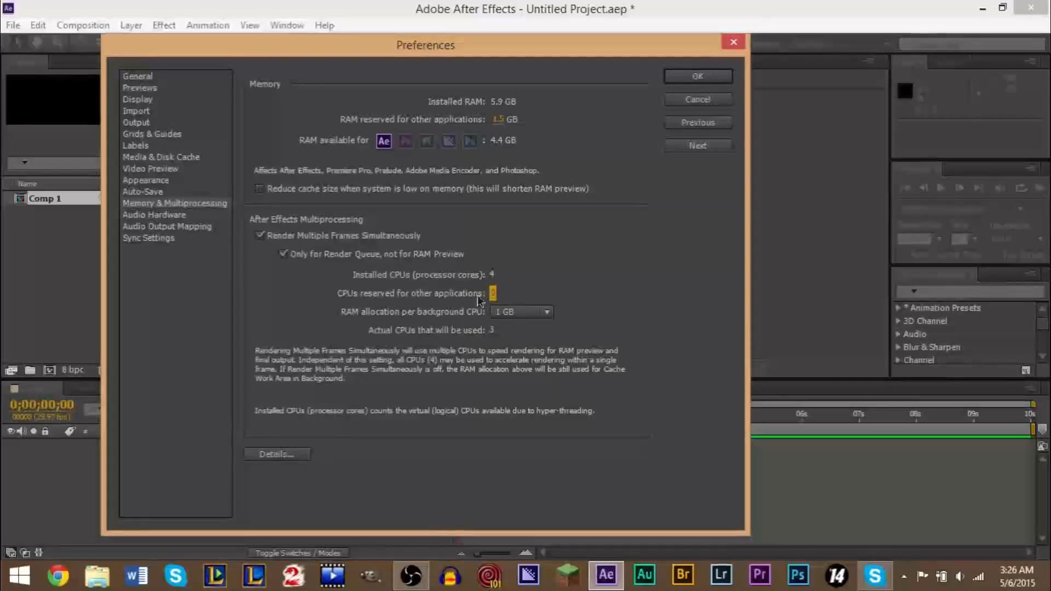
click(712, 79)
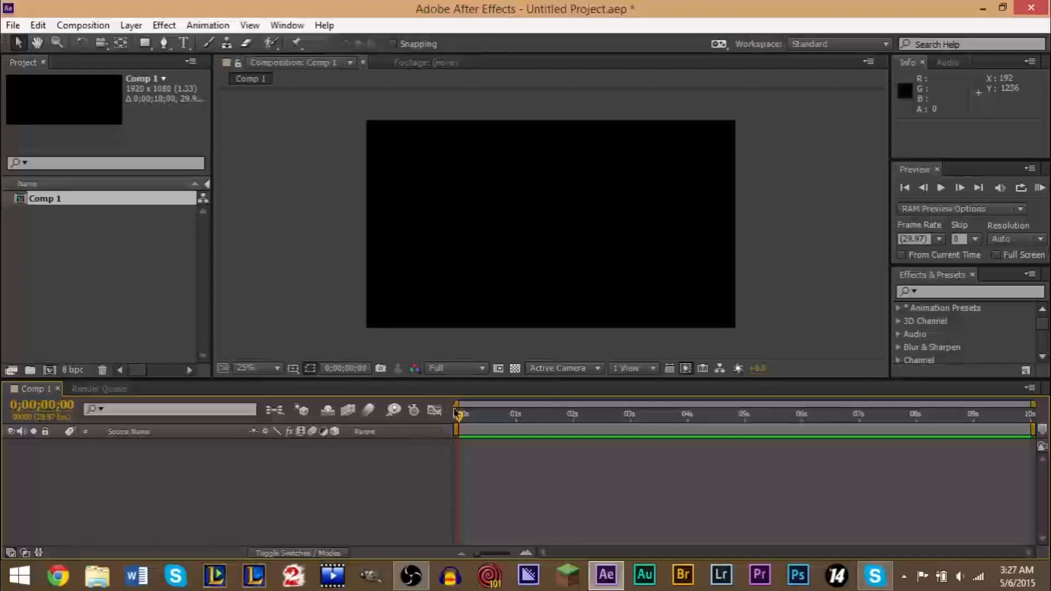
Step: Import the video file Beautiful Hawaiian Forest HD.mp4 from the Desktop into the project
click(50, 257)
click(49, 202)
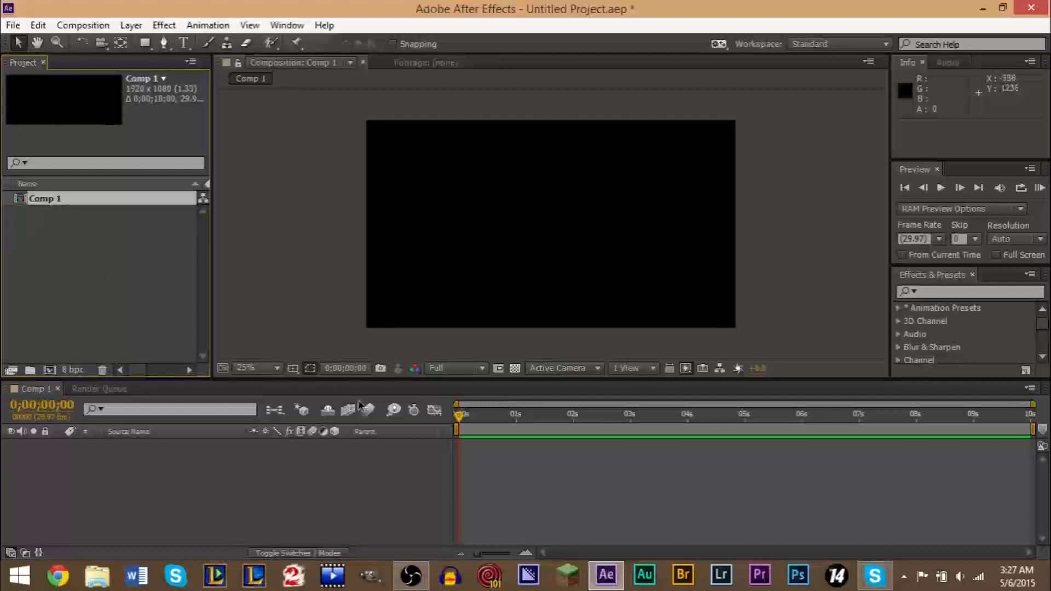
click(15, 31)
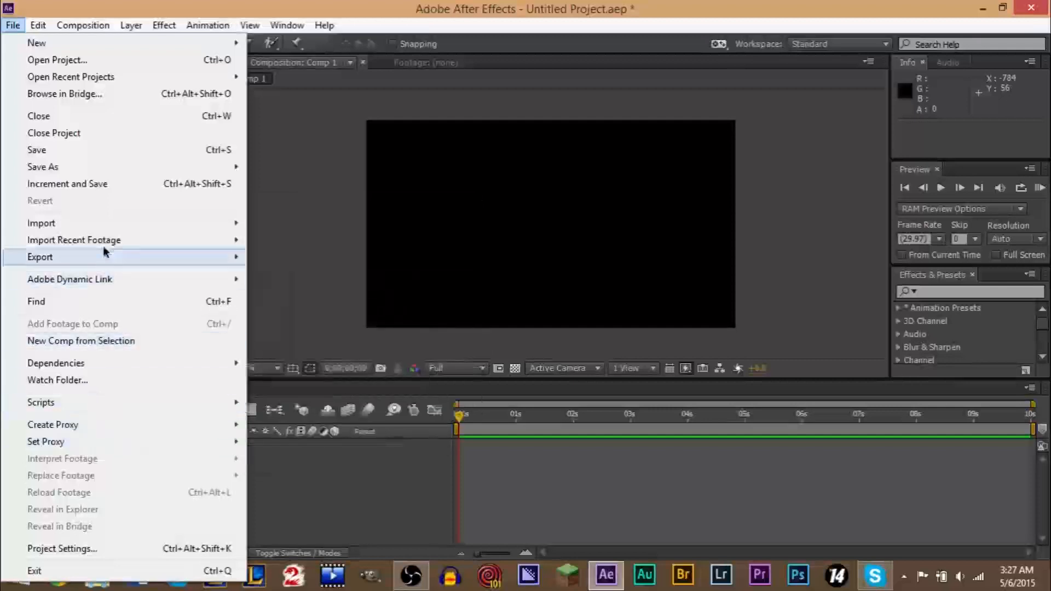
mouse_move(107, 219)
click(271, 224)
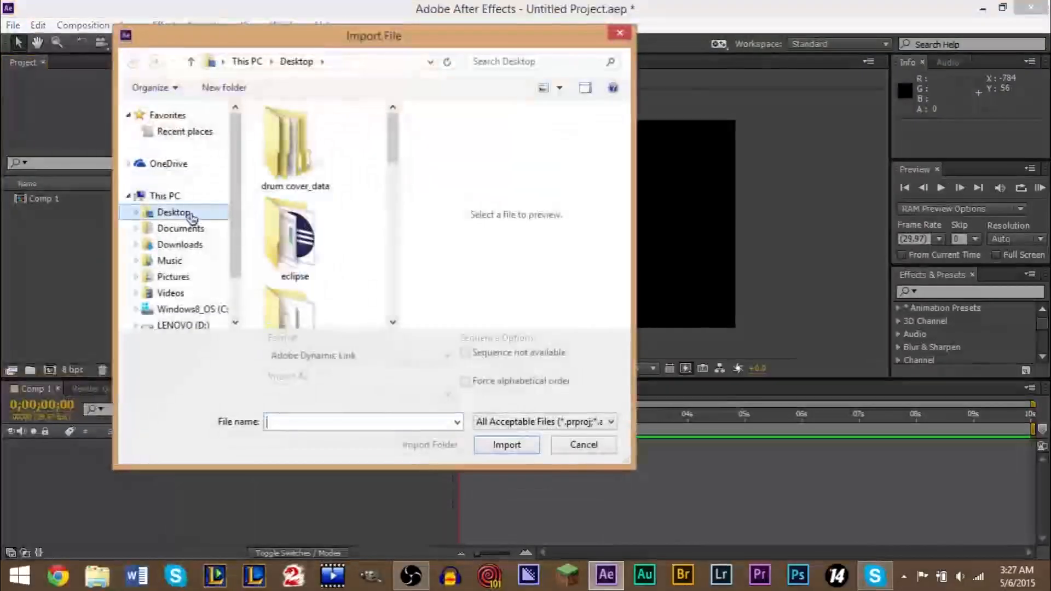
click(186, 211)
drag(393, 149, 396, 242)
double_click(301, 258)
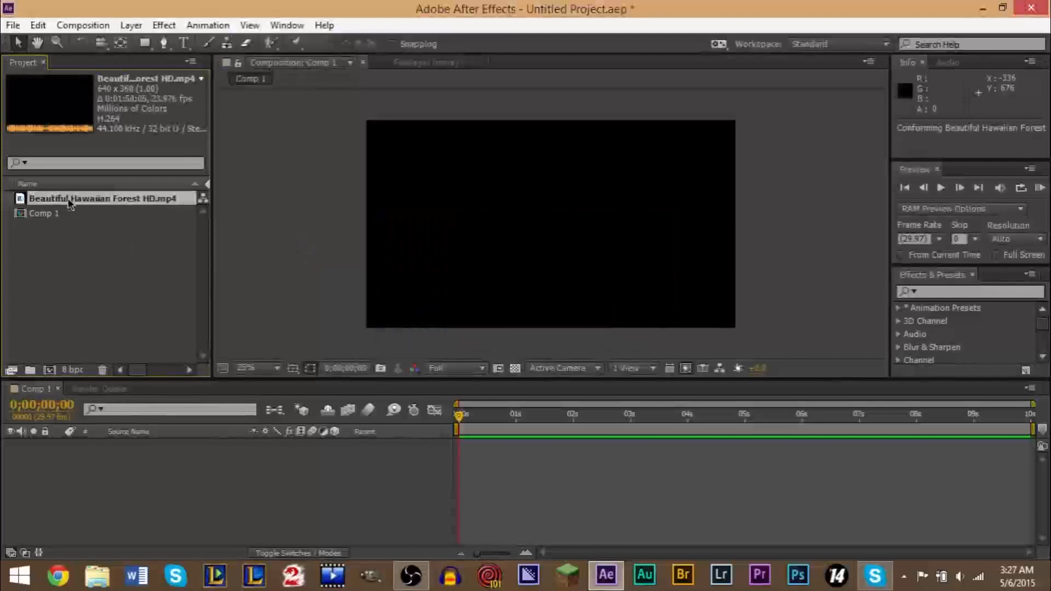
Step: Add Beautiful Hawaiian Forest HD.mp4 as a layer in Comp 1 and move the current time to 0;00;05;02
drag(70, 202, 184, 461)
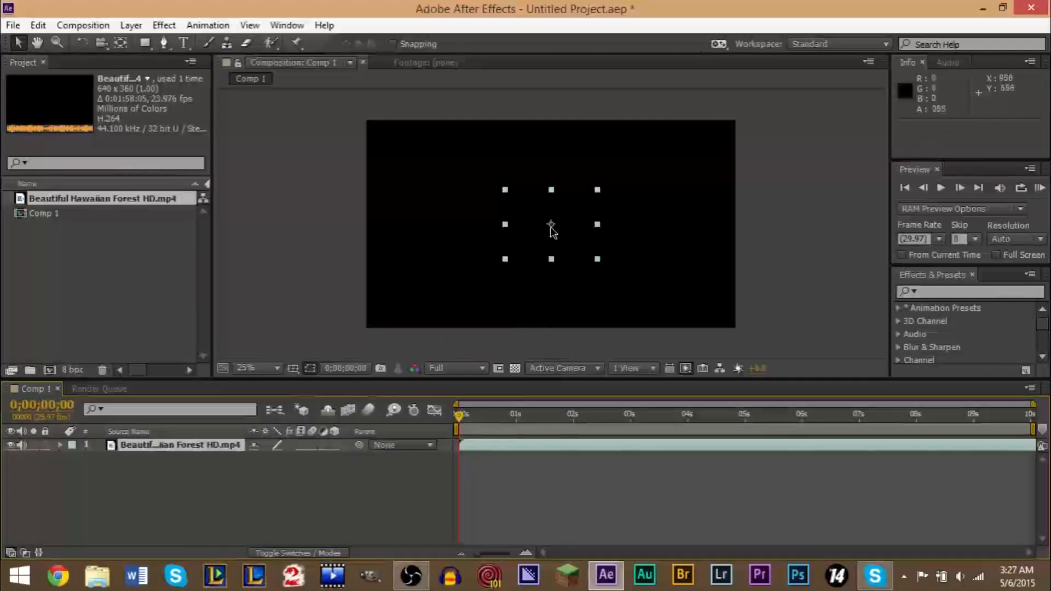
click(495, 415)
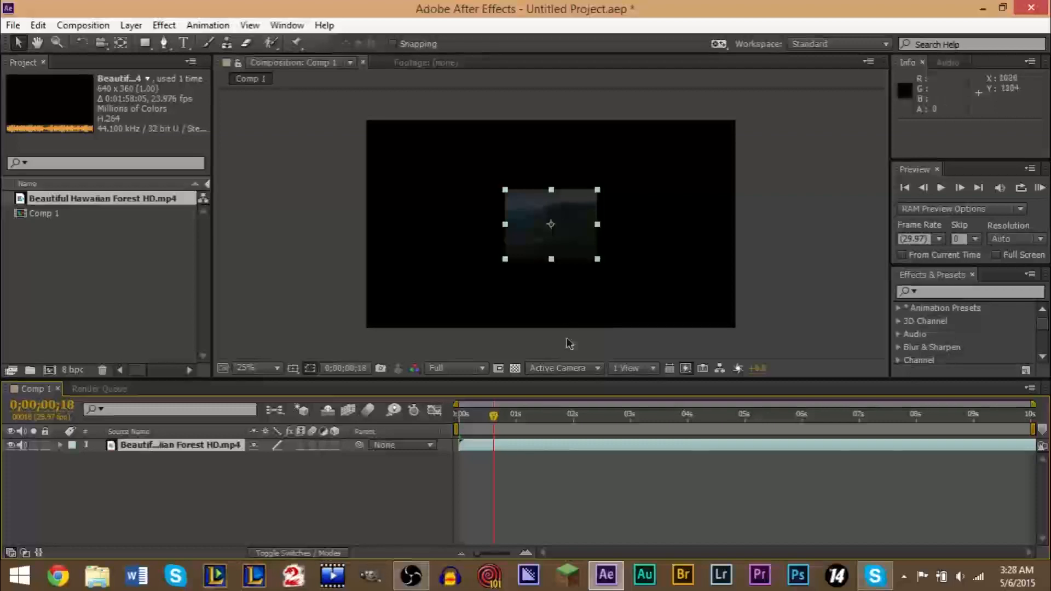
click(627, 415)
click(701, 416)
click(748, 416)
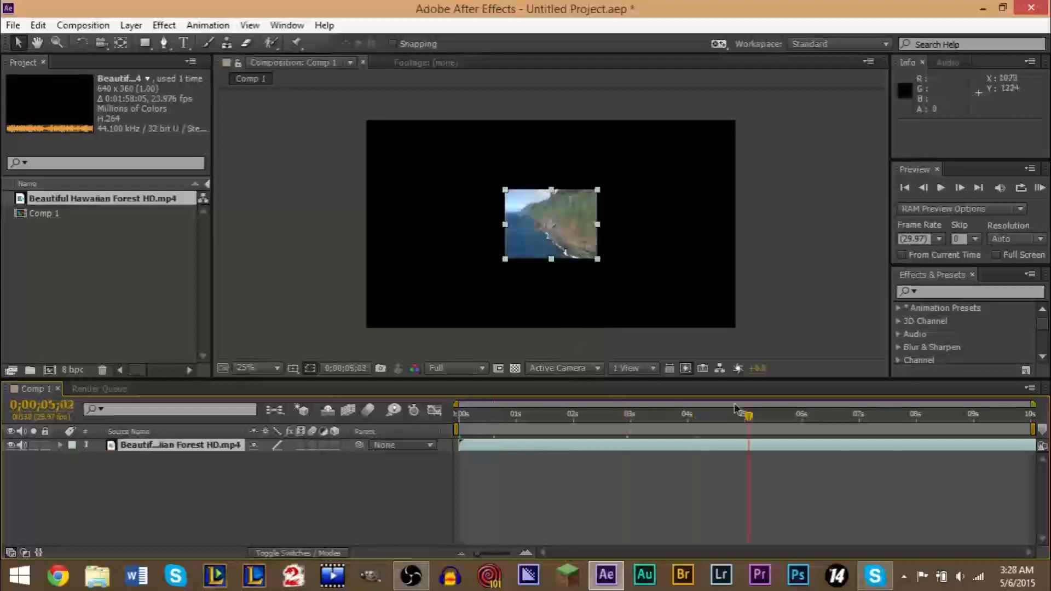
Step: Select the forest video layer and enlarge it to about 304% scale in the composition
right_click(535, 445)
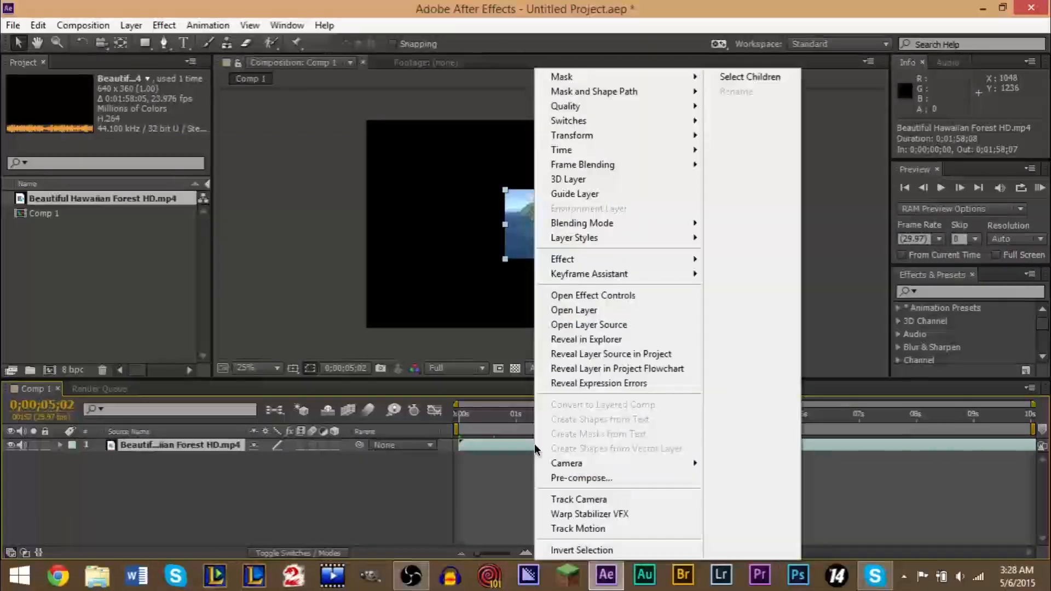
click(506, 452)
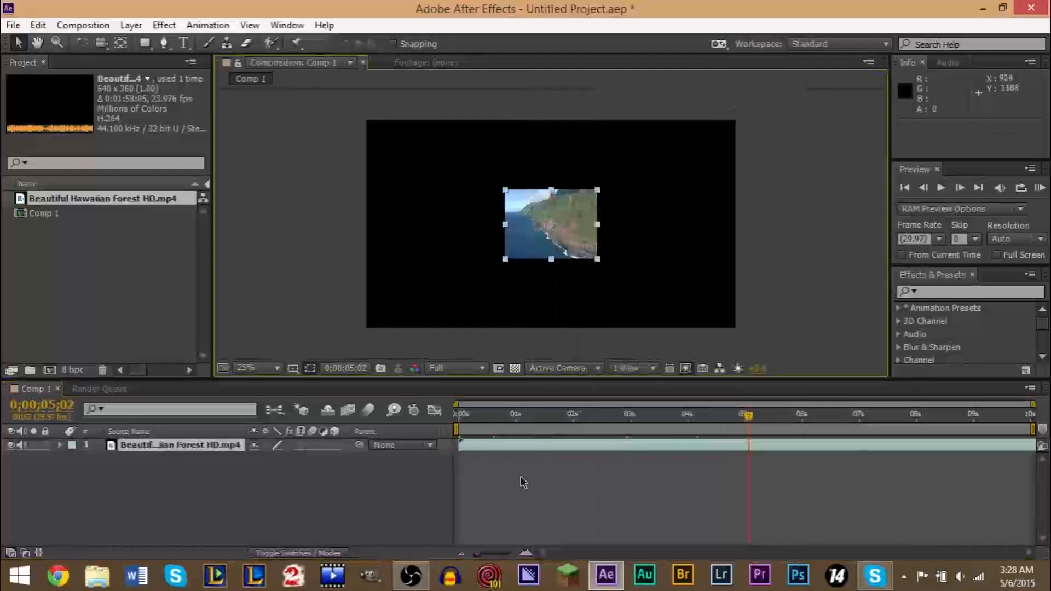
click(510, 452)
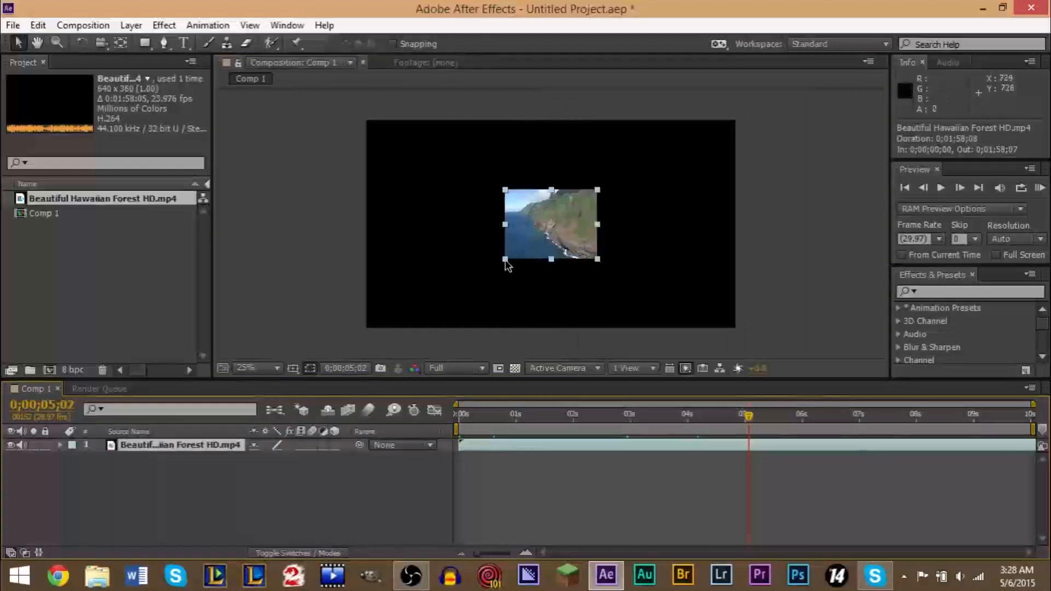
drag(505, 262, 397, 336)
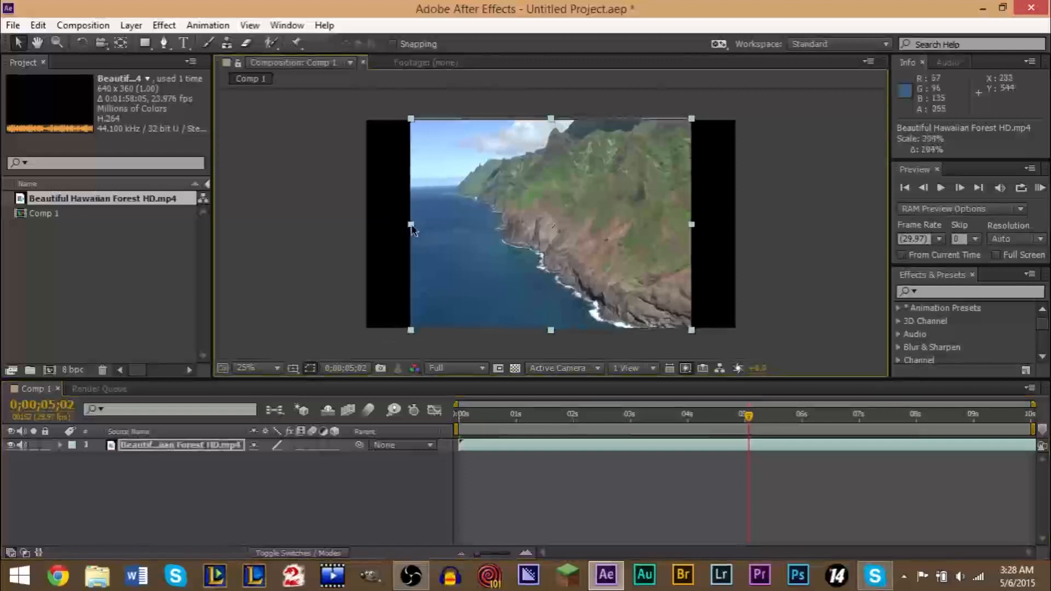
Step: Try stretching the forest video to about 359% by 307% scale, and undo the stretching
drag(409, 225, 390, 224)
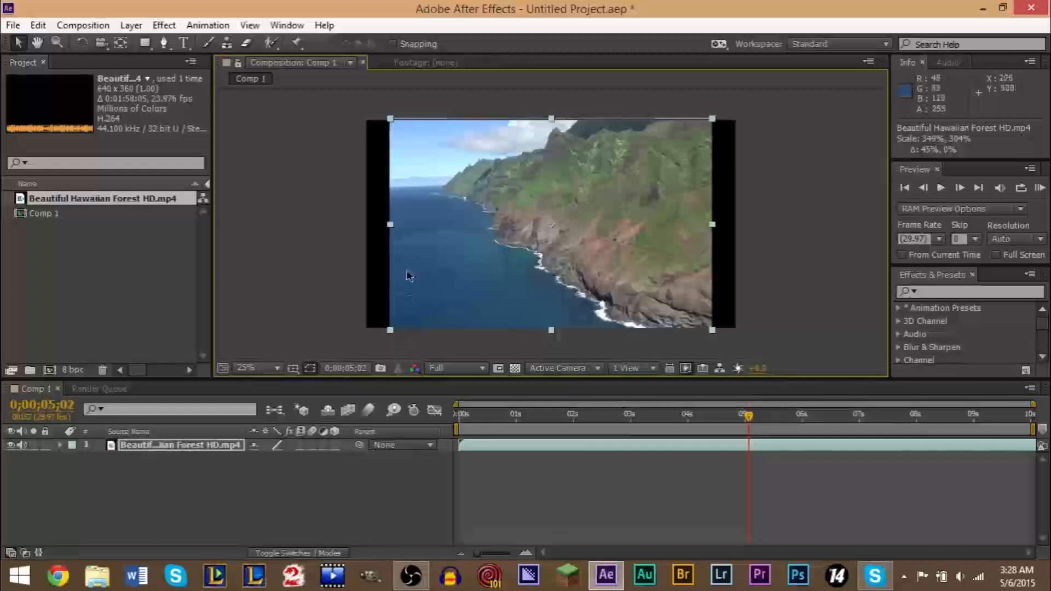
click(392, 332)
click(409, 320)
drag(389, 332, 385, 332)
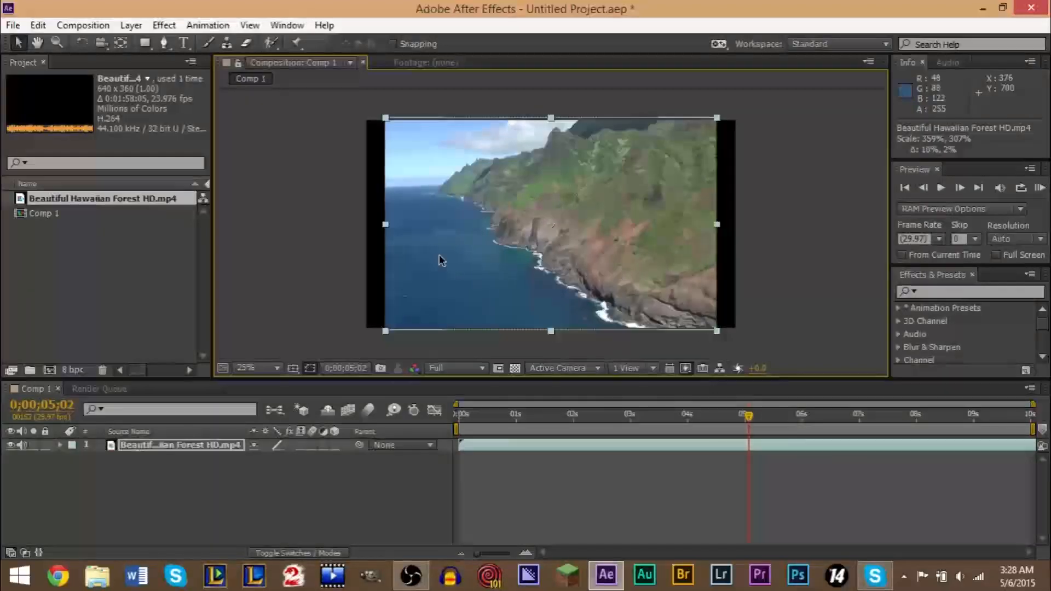
key(ctrl+z)
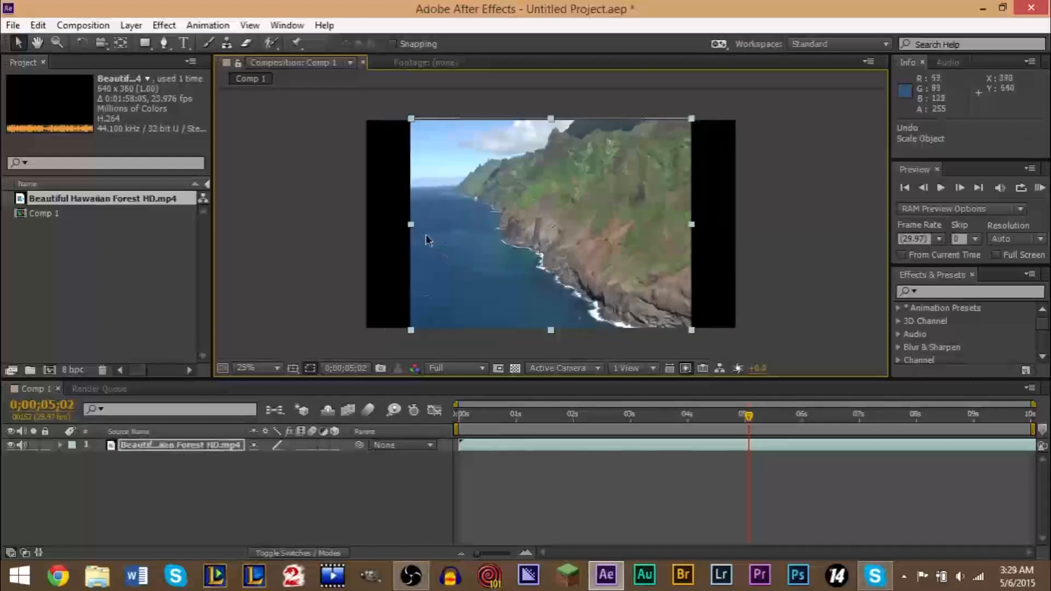
Step: Enlarge the forest video to about 406% by 344% scale so it covers the whole composition frame
drag(411, 225, 400, 225)
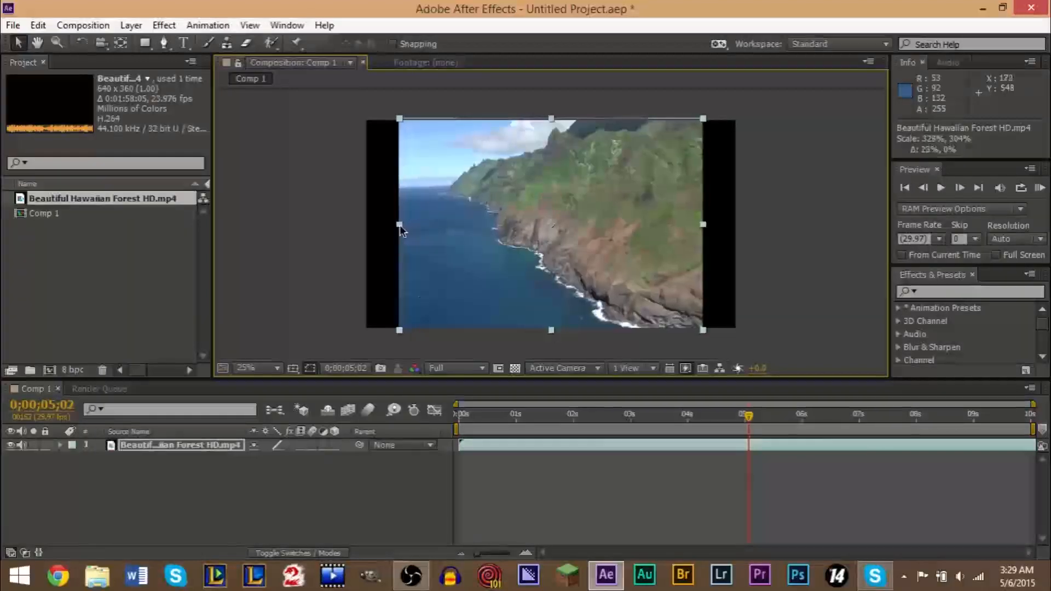
drag(399, 331, 365, 348)
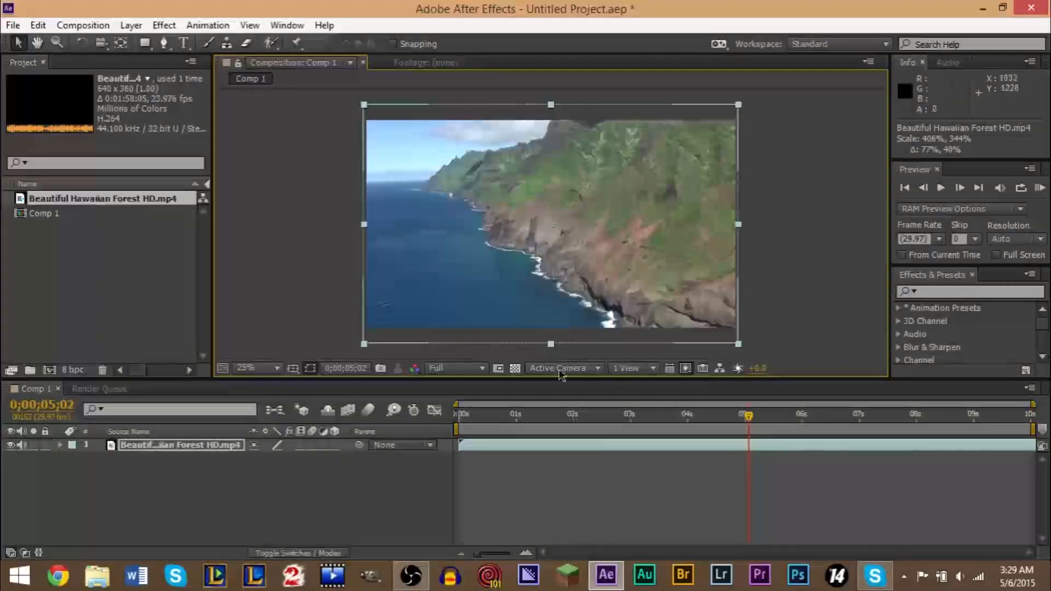
Step: Shift the video layer earlier to an in point of about -0;00;26;06, with the current time at 0;00;00;00, so the composition starts on the waterfall
drag(767, 454, 488, 446)
drag(877, 450, 740, 455)
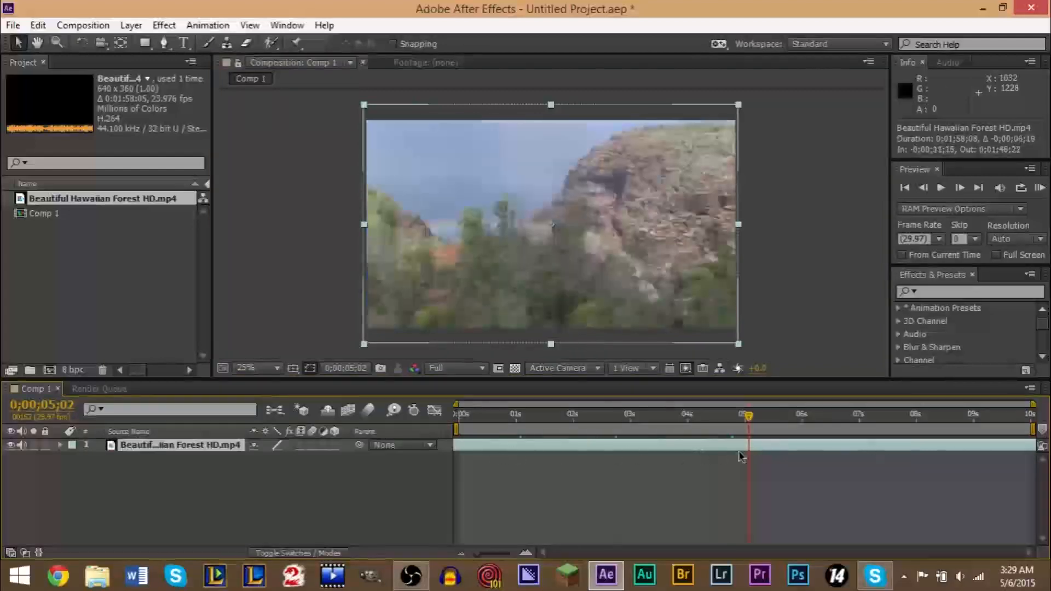
drag(813, 452, 664, 449)
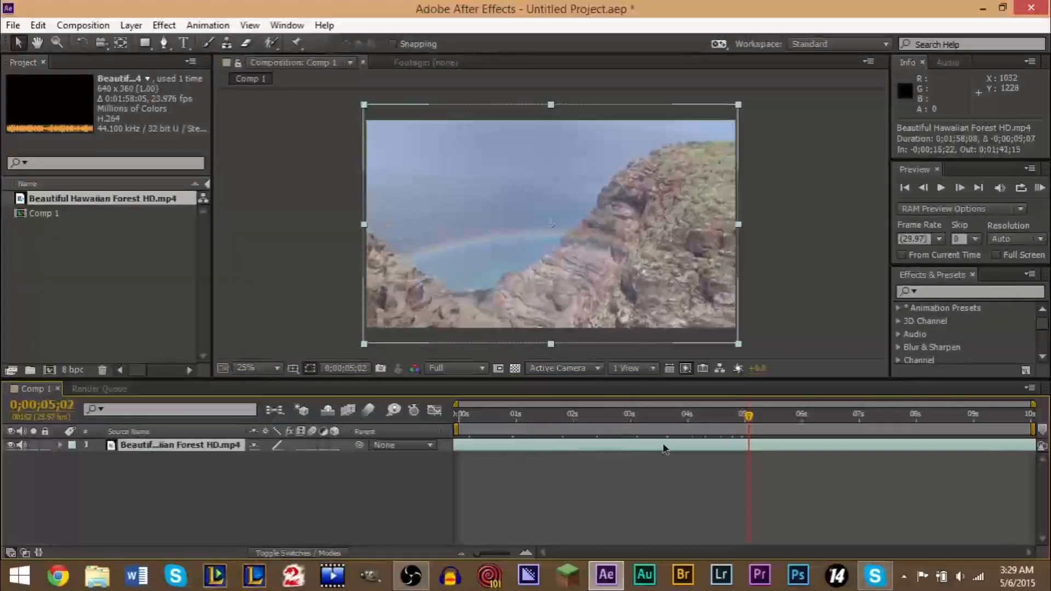
drag(799, 448, 751, 449)
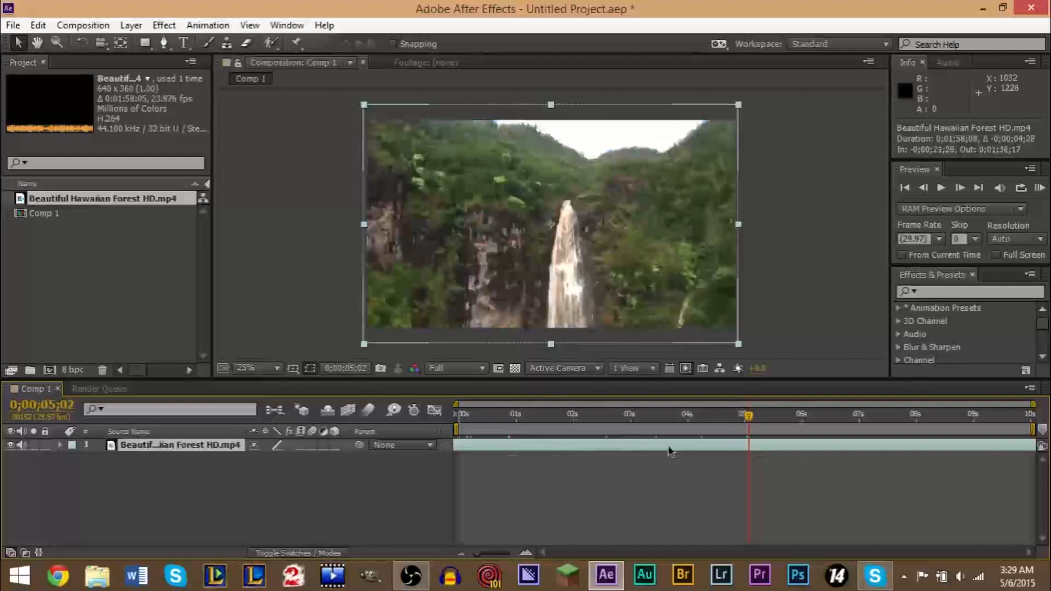
drag(668, 451, 708, 449)
drag(500, 413, 420, 414)
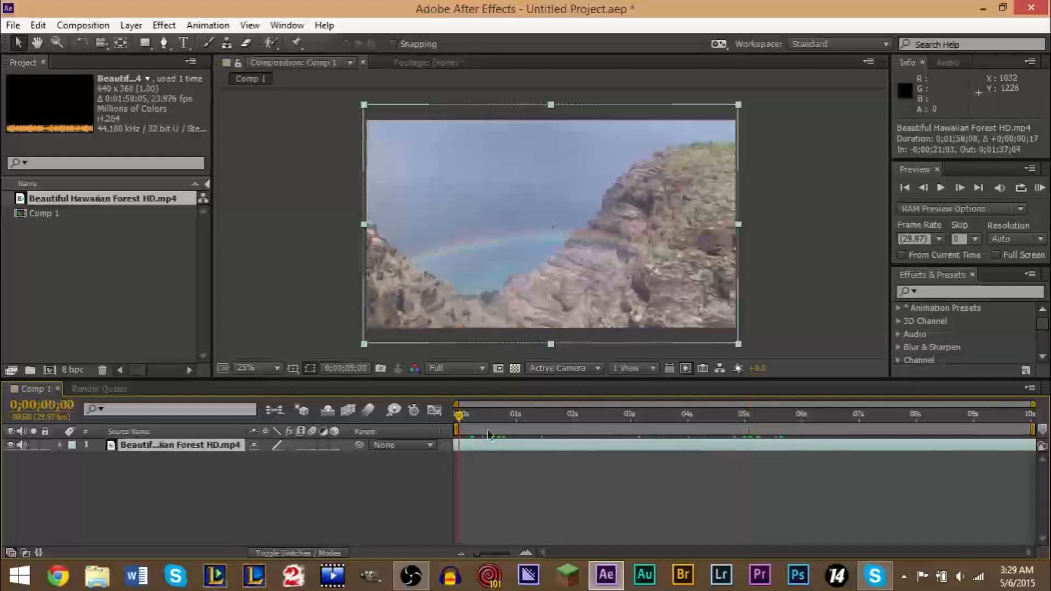
drag(532, 450, 688, 450)
drag(460, 446, 517, 439)
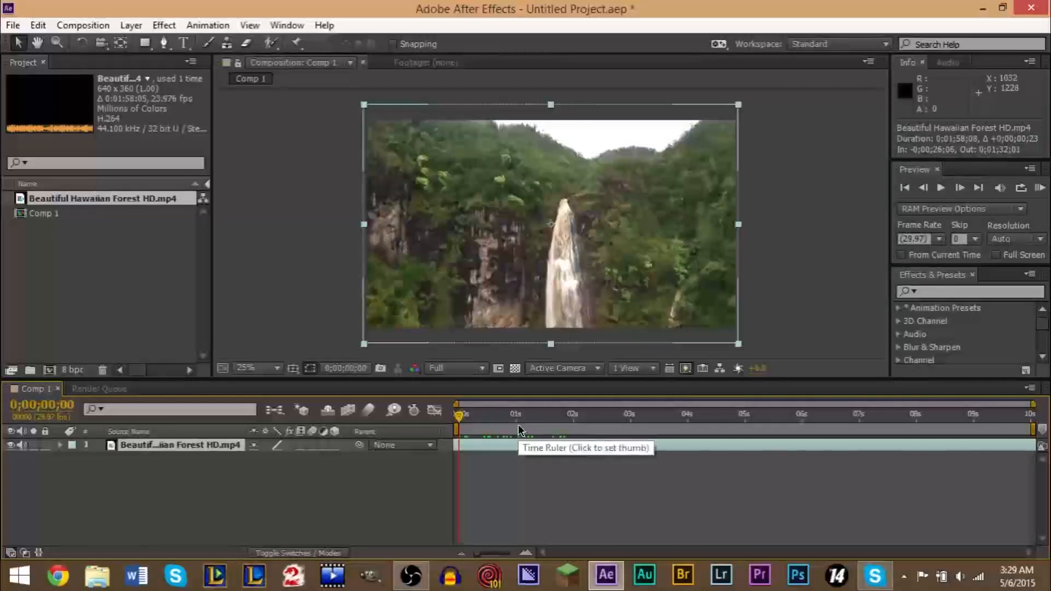
Step: Preview the composition's playback, stop it, and return the current time to 0;00;00;00
key(space)
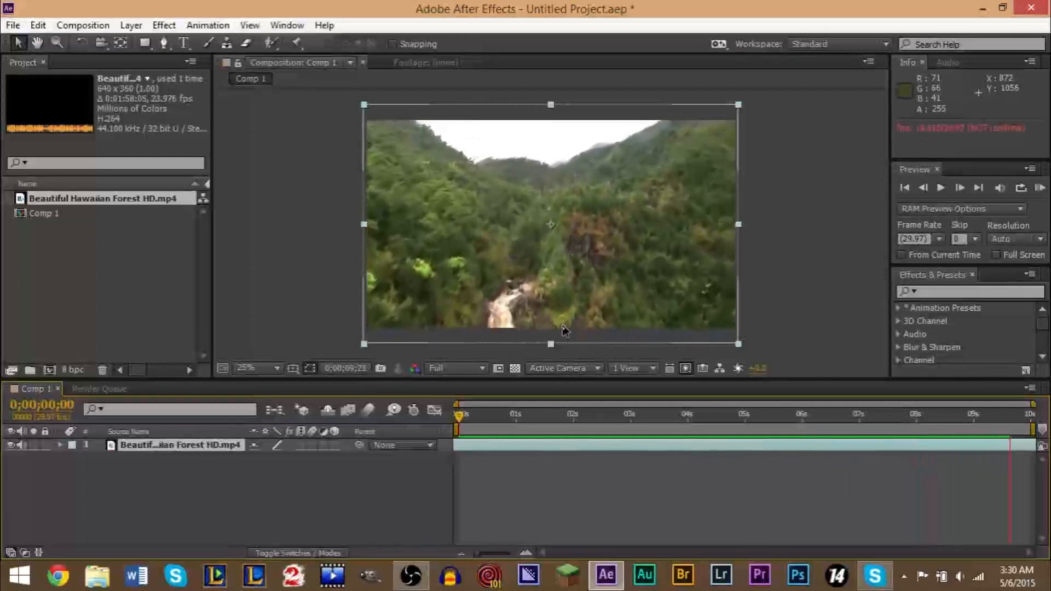
key(space)
drag(549, 421, 430, 418)
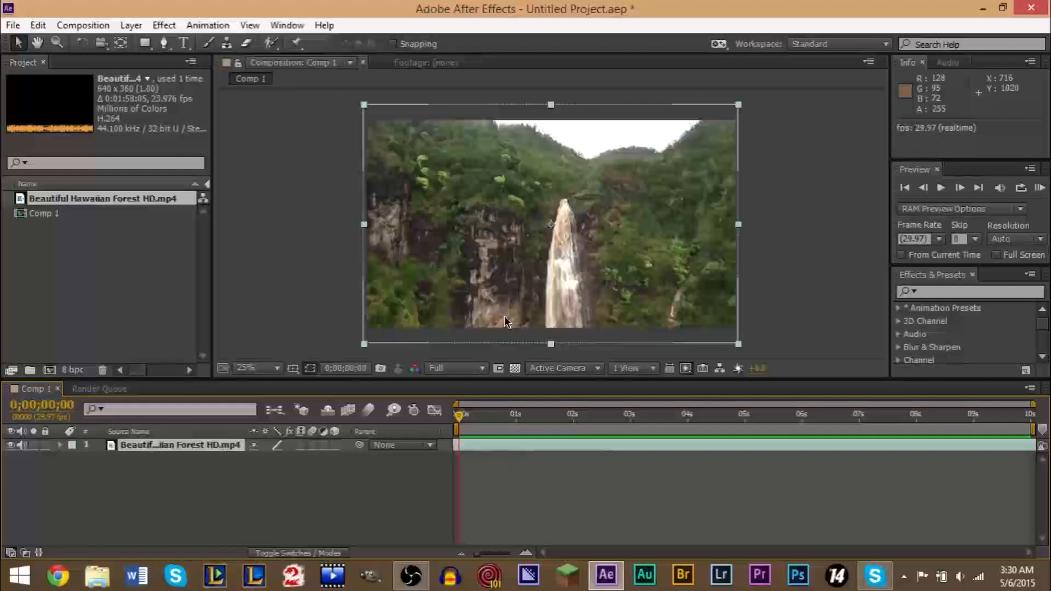
Step: Open the file import dialog, examine the full list of supported file formats, and close the dialog without importing anything
click(12, 26)
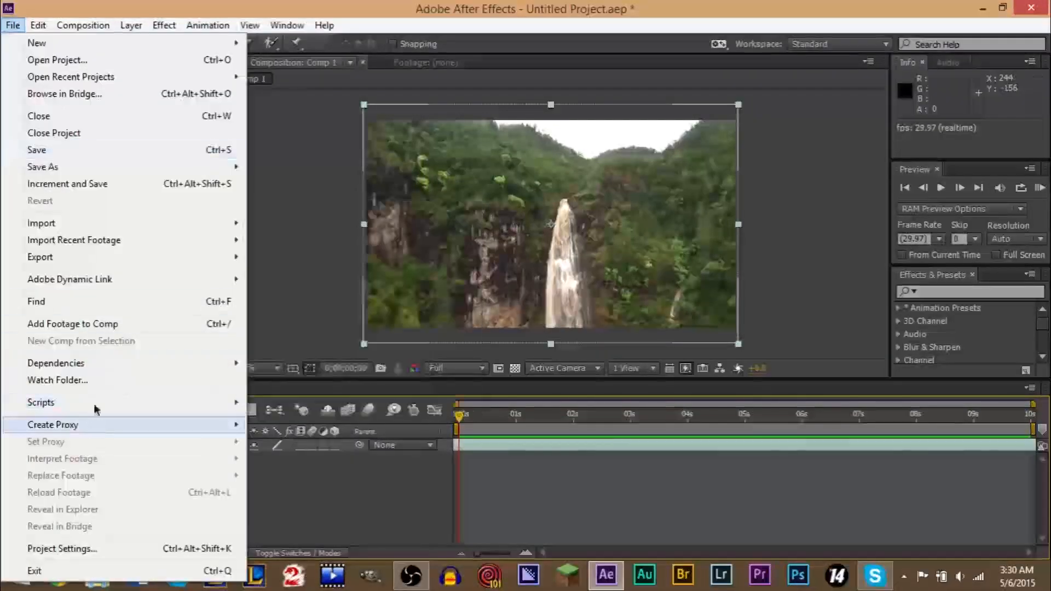
mouse_move(95, 219)
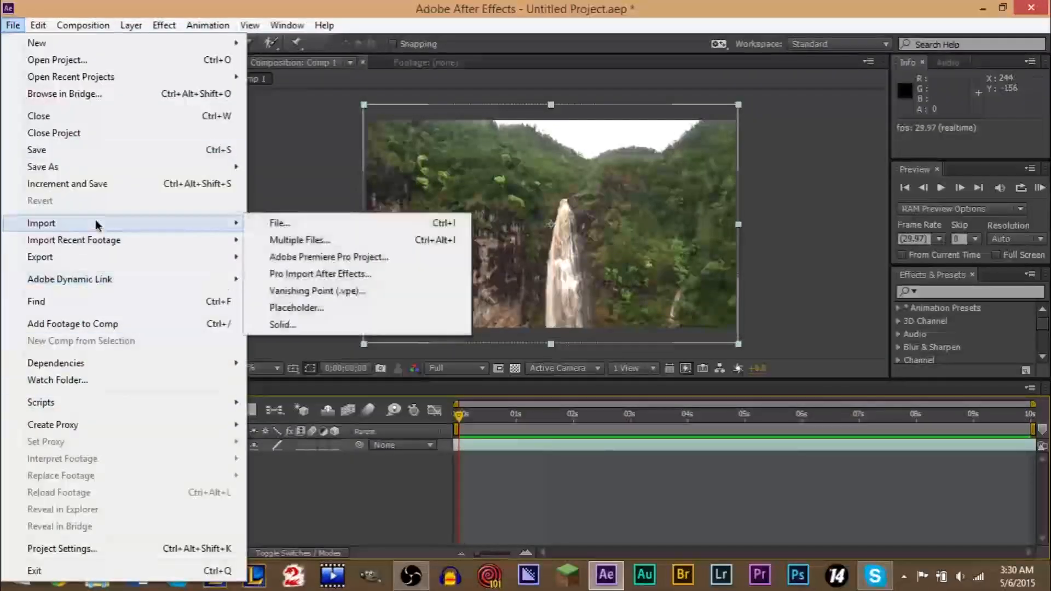
click(305, 222)
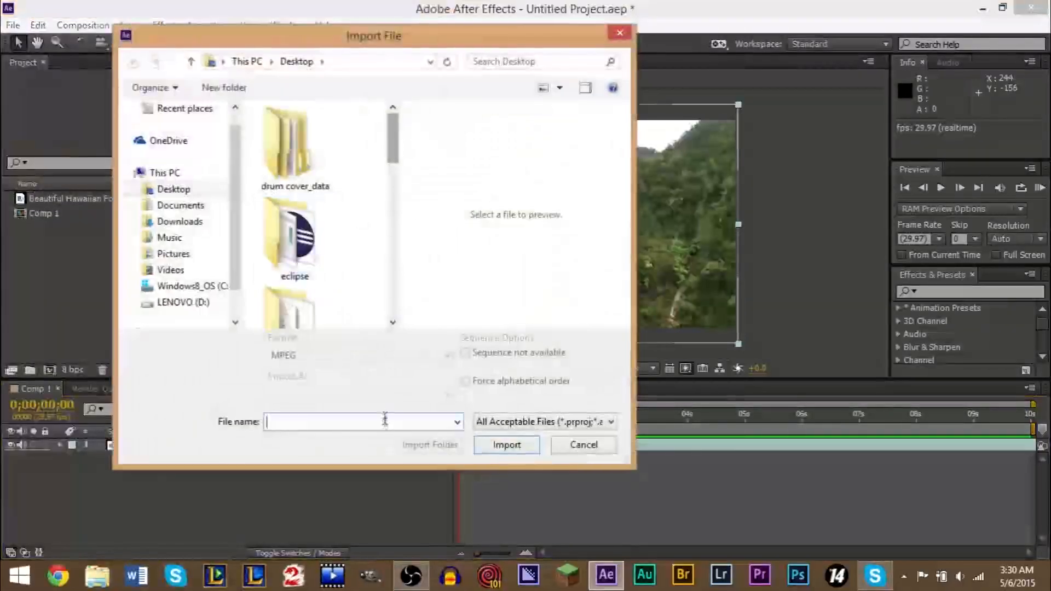
click(491, 426)
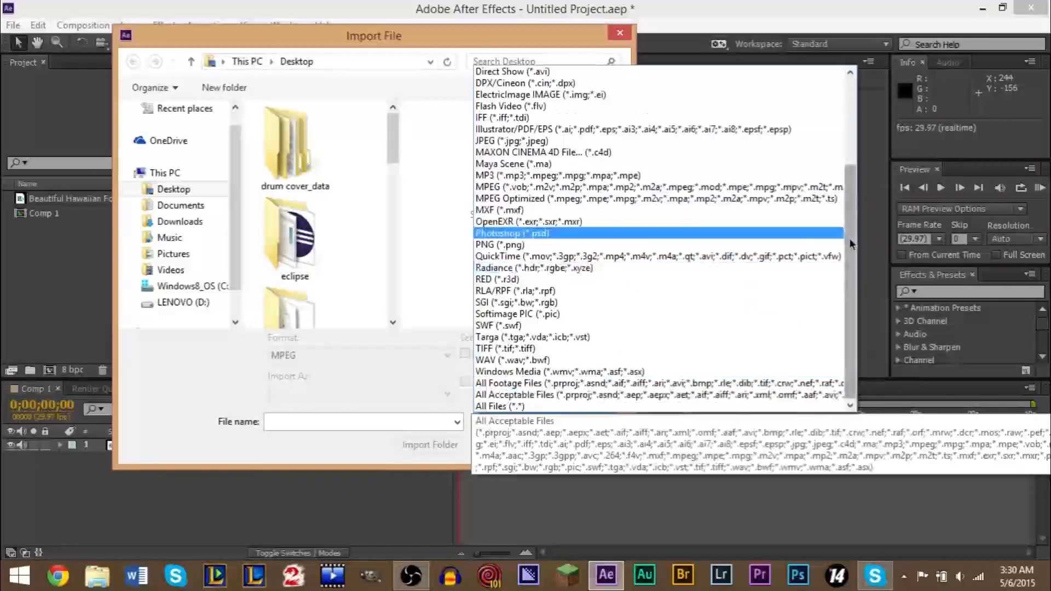
drag(850, 241, 863, 265)
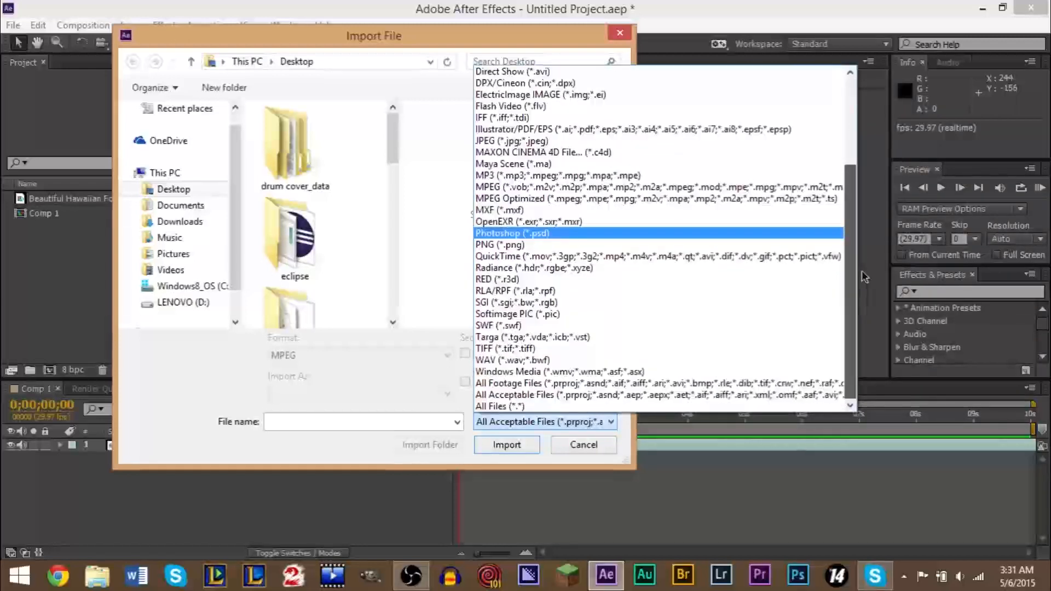
drag(861, 271, 857, 159)
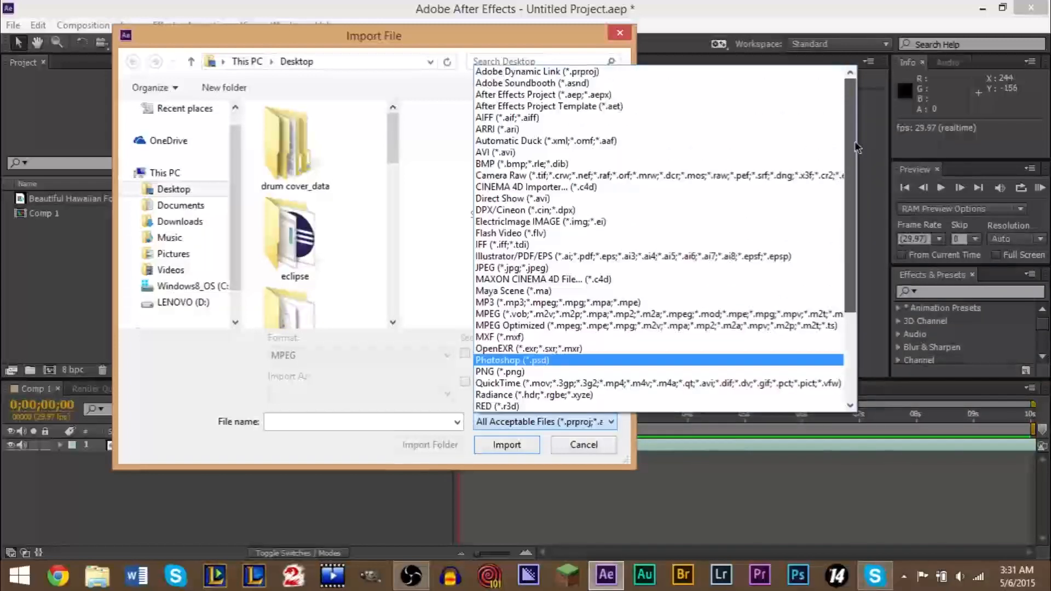
drag(855, 146, 846, 112)
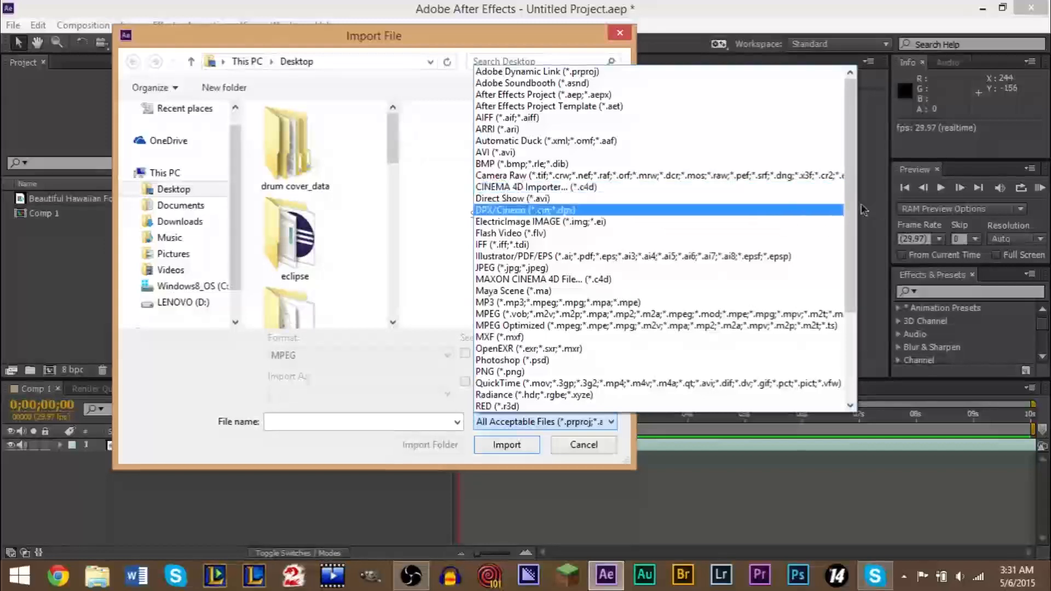
drag(851, 214, 851, 300)
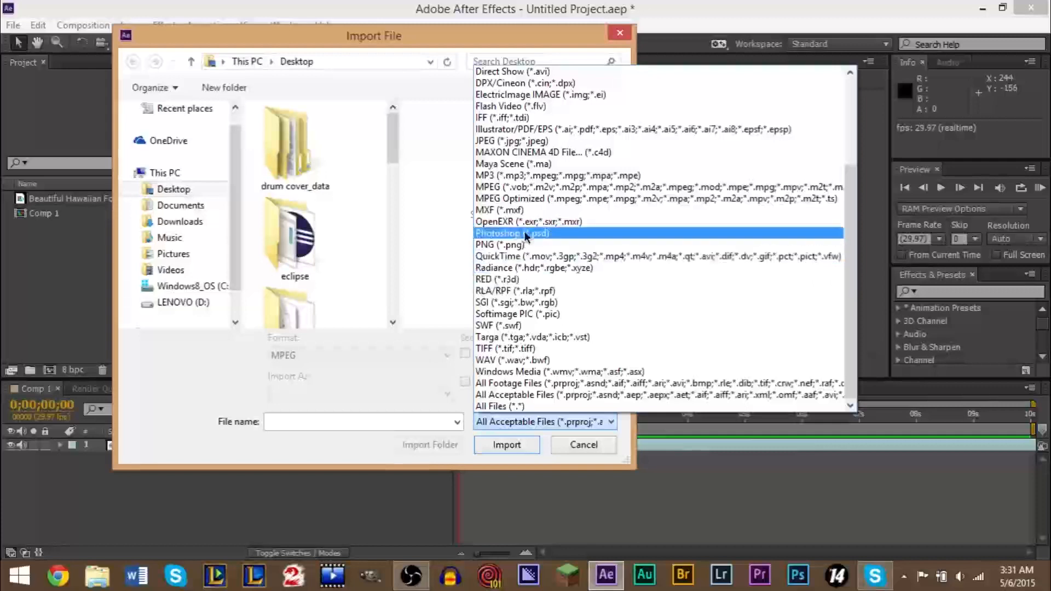
click(380, 366)
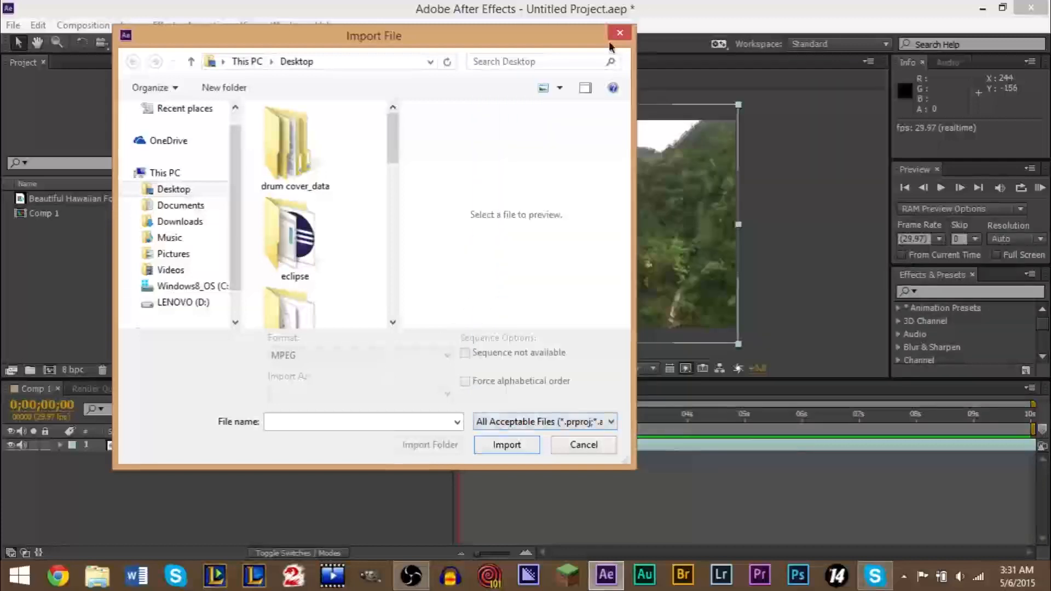
click(622, 33)
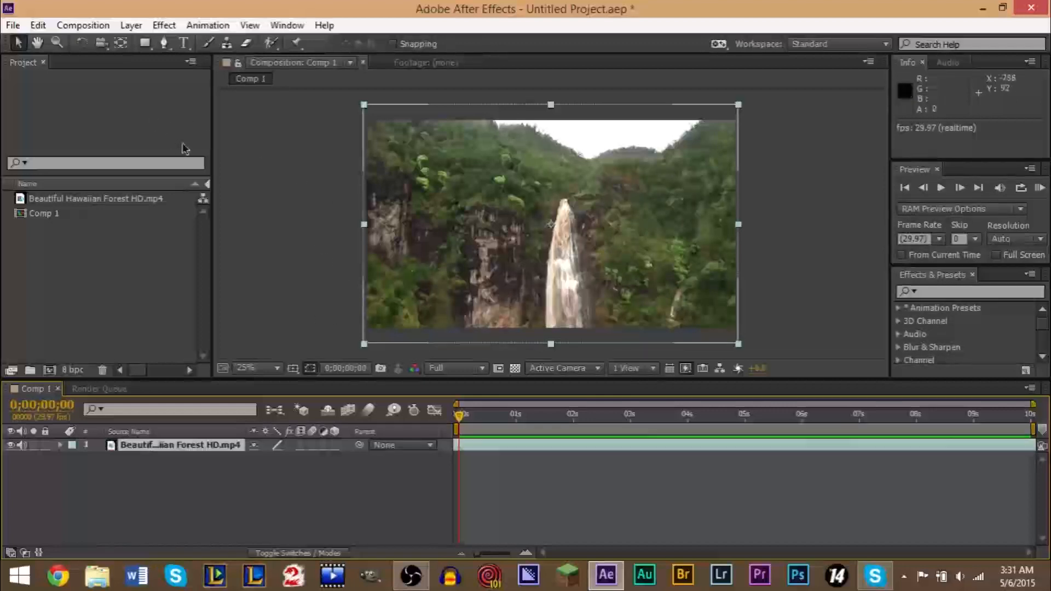
Step: Add a text layer reading "The Nature of Earth" over the waterfall footage
click(182, 43)
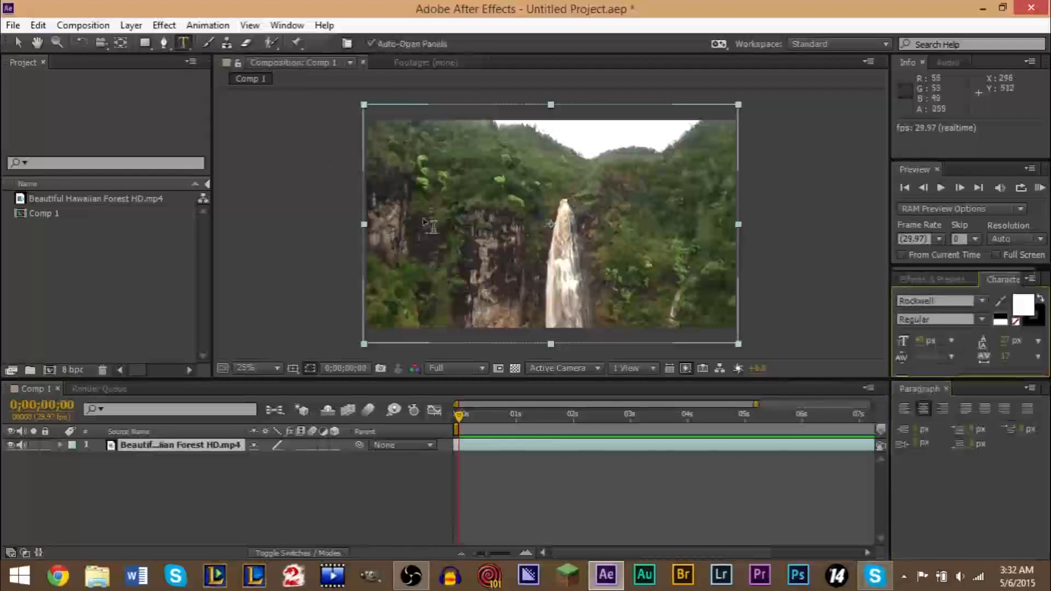
click(489, 252)
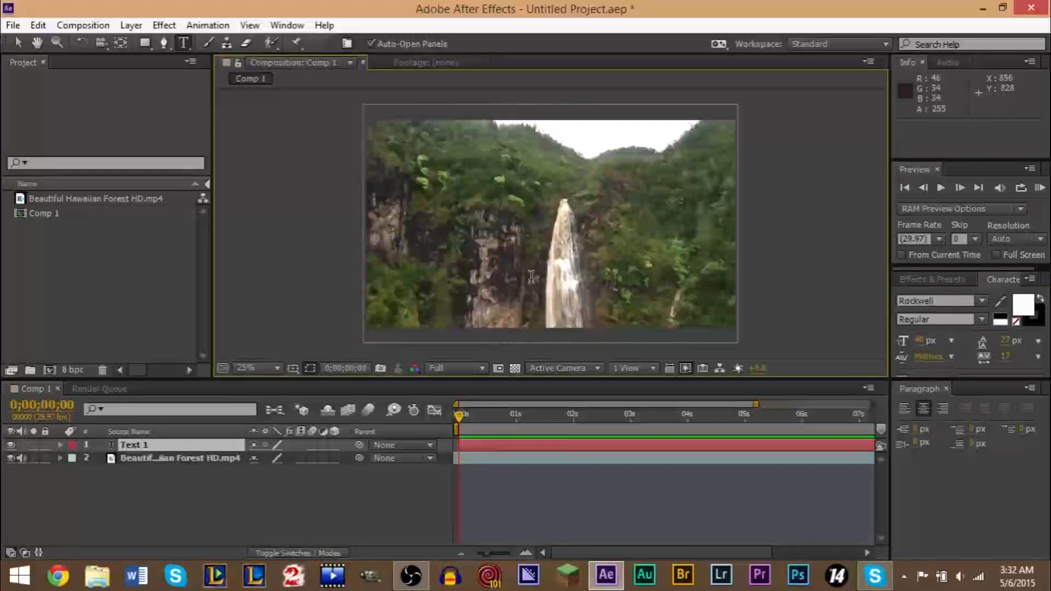
text(The Nature of Earth)
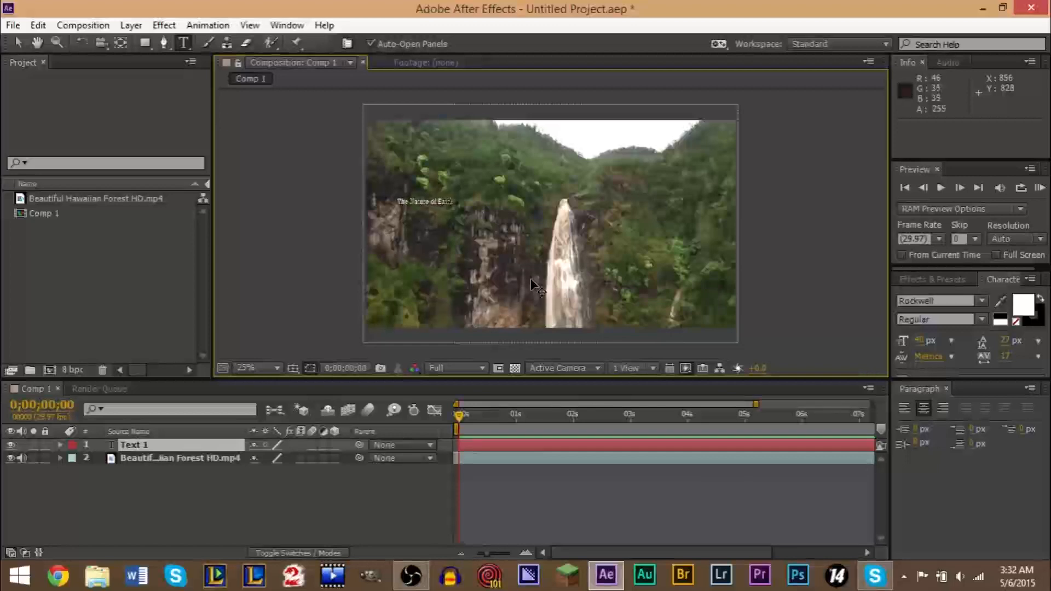
Step: Enlarge the whole title to a font size of about 170 px and move it near the frame's centre, at about 944, 556
key(ctrl+a)
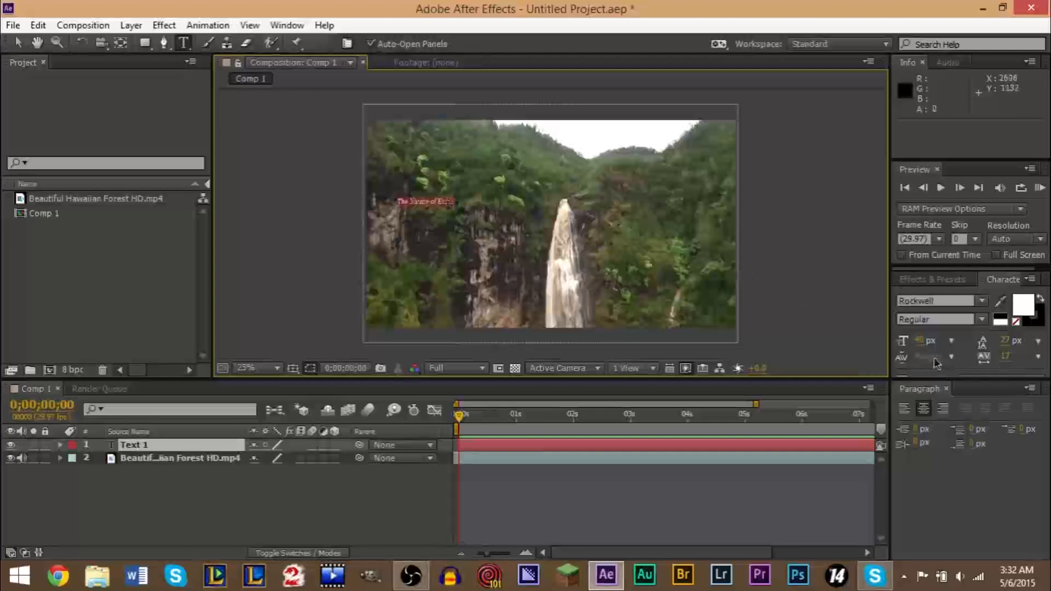
drag(920, 340, 988, 340)
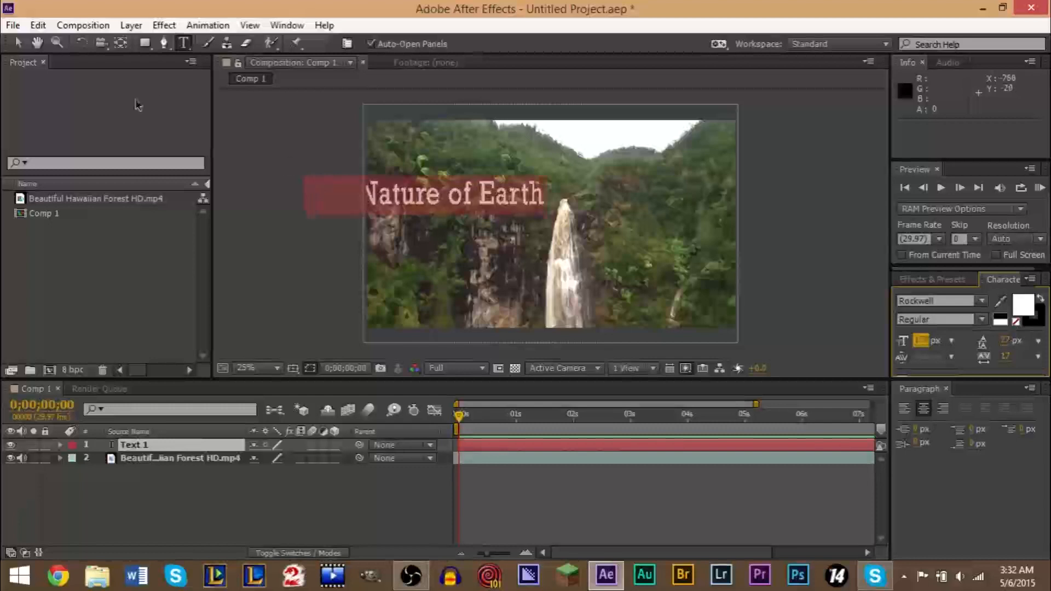
click(19, 44)
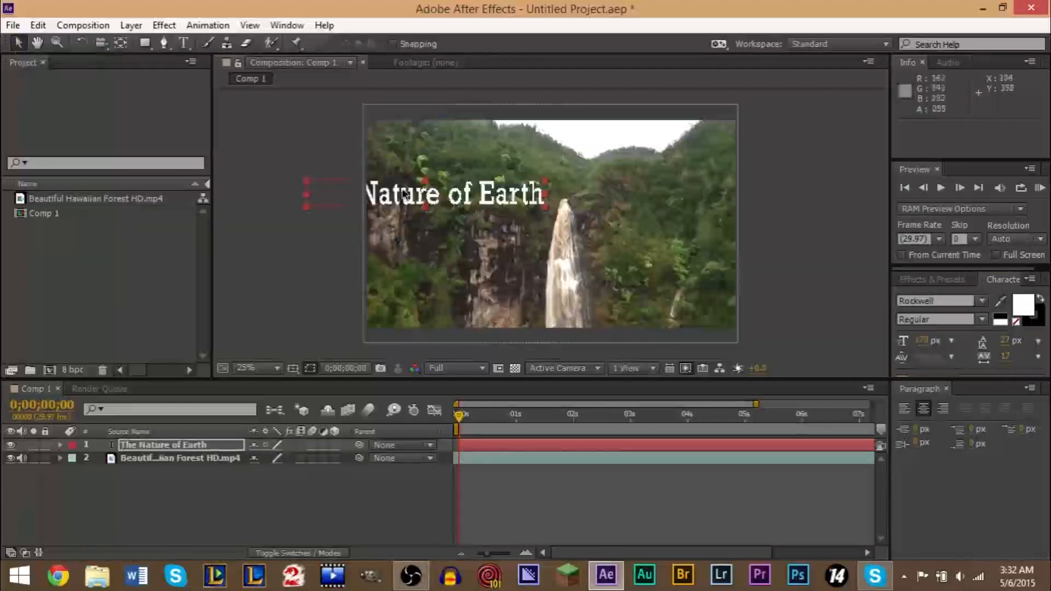
drag(424, 205, 544, 223)
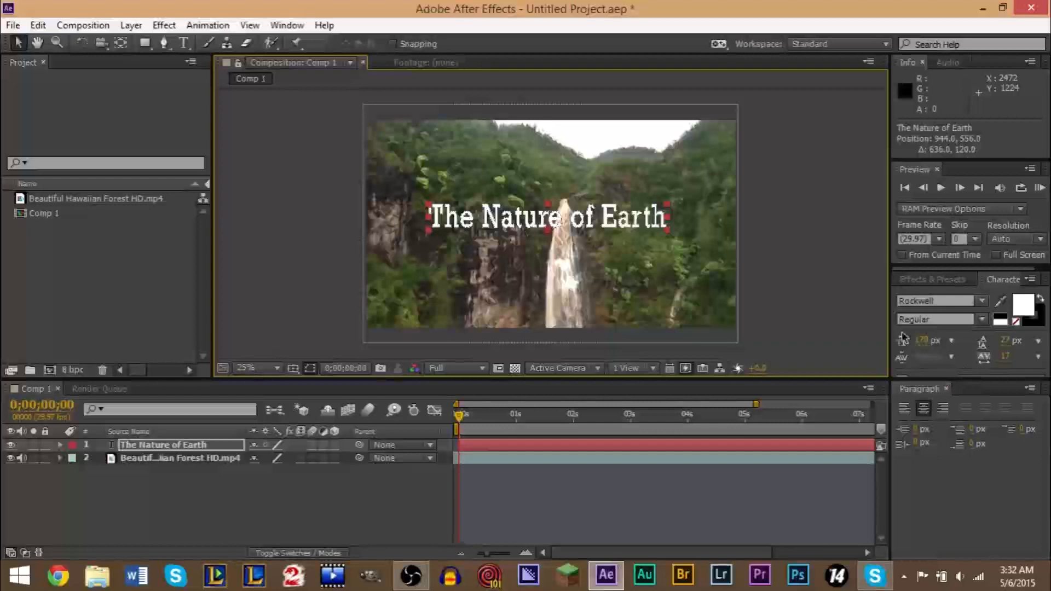
Step: Try the Segoe UI Emoji and Plantagenet Cherokee font families on the title "The Nature of Earth"
click(946, 301)
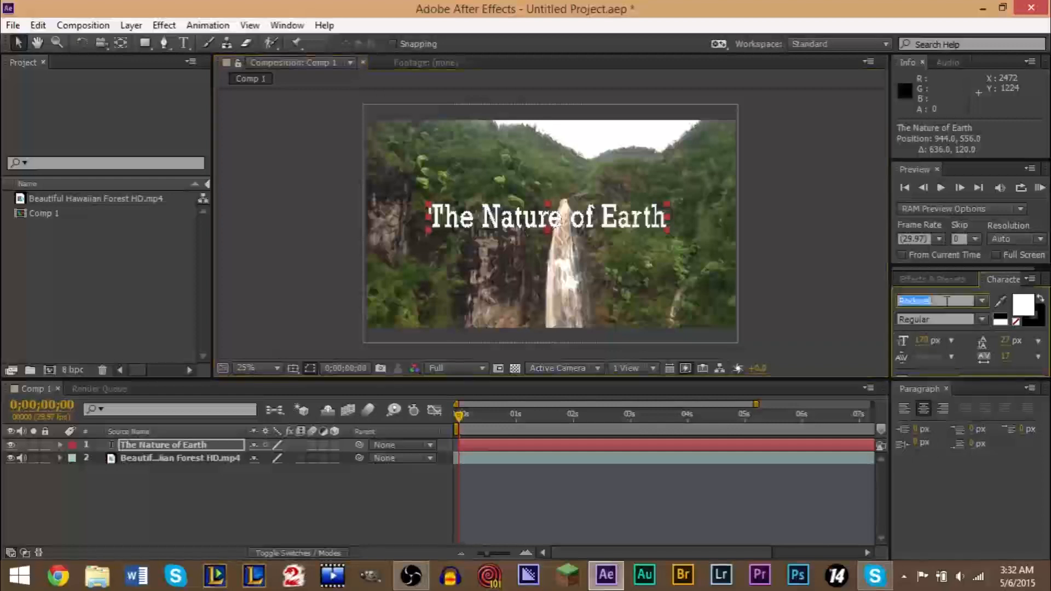
click(982, 302)
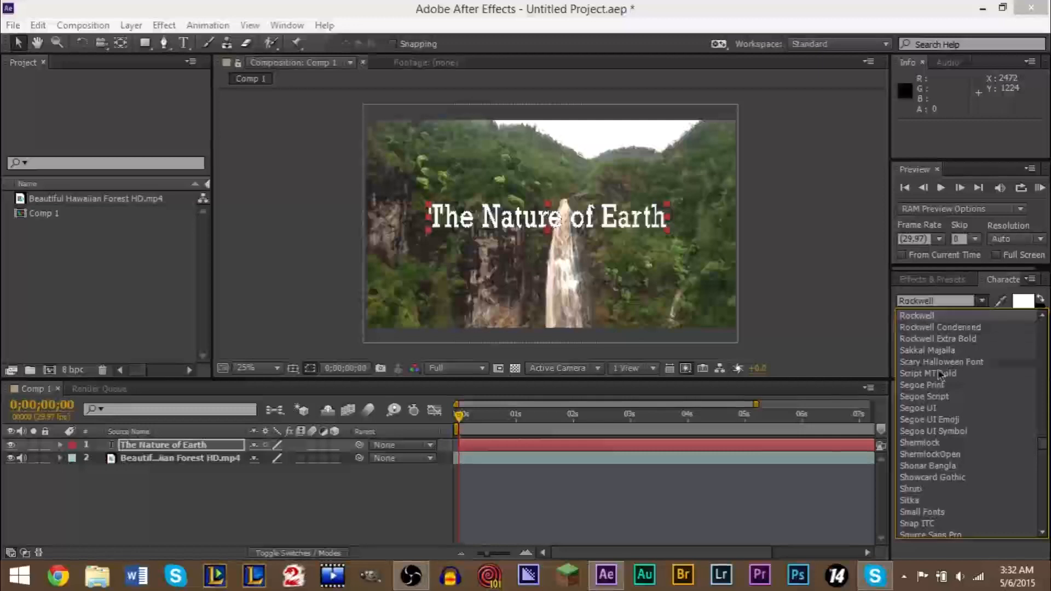
click(933, 425)
click(982, 301)
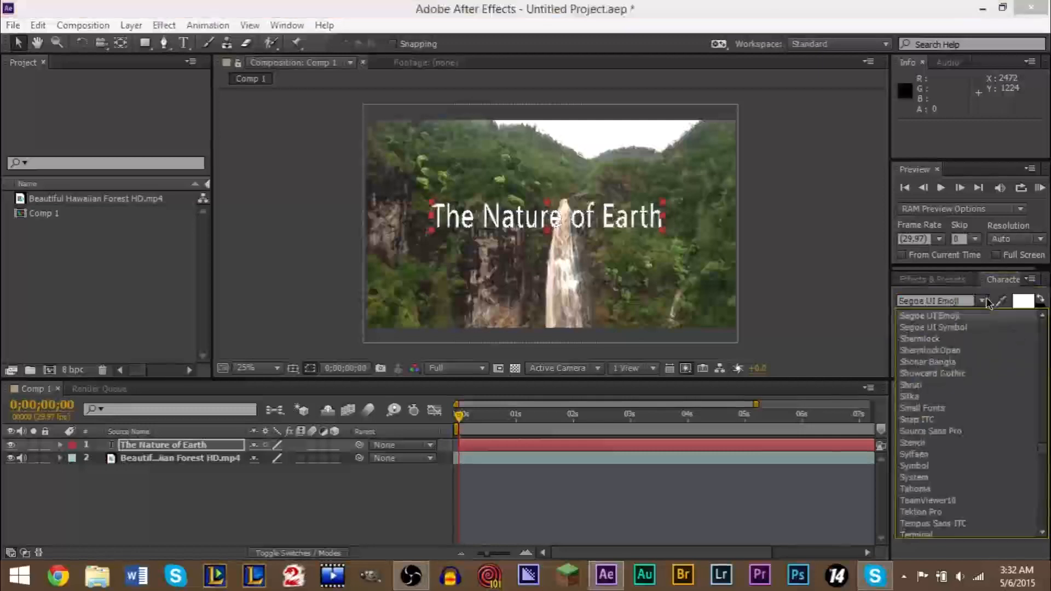
scroll(1043, 453, up, 10)
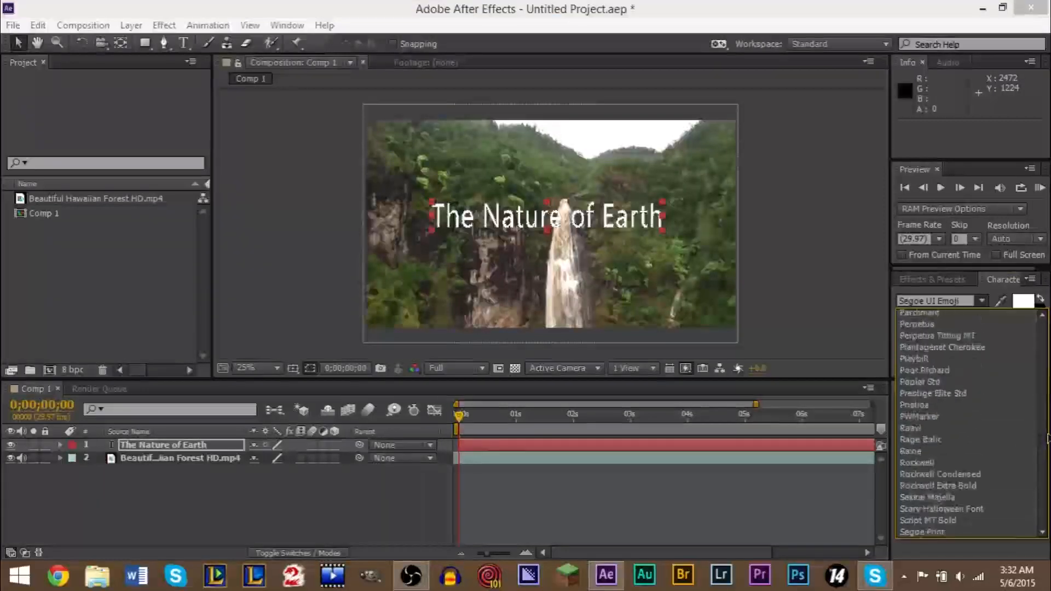
click(946, 363)
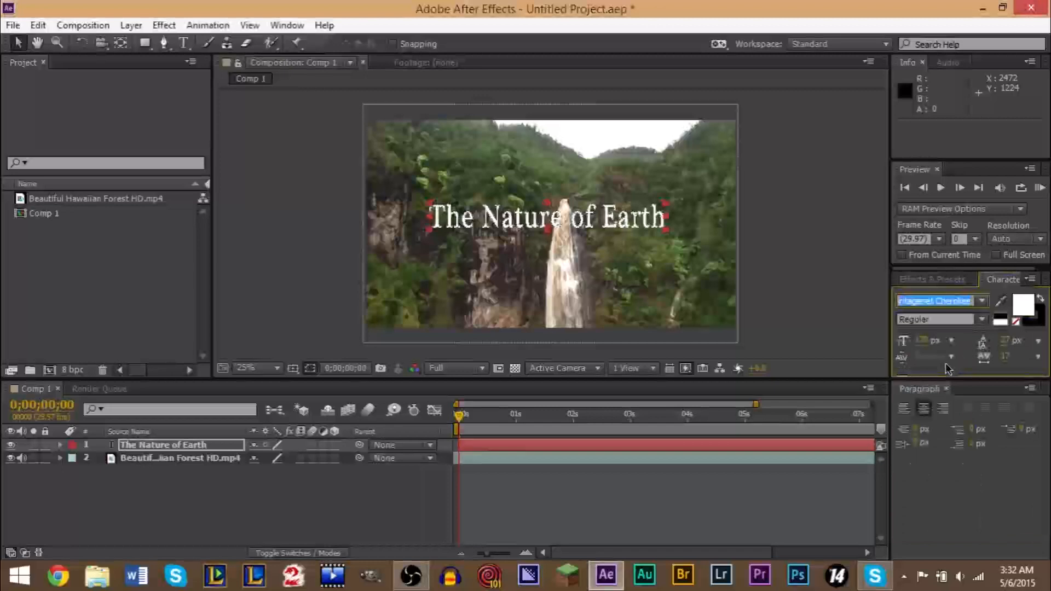
Step: Try the Nirmala UI and Lucida Fax font families on the title text
click(982, 301)
scroll(1043, 442, up, 2)
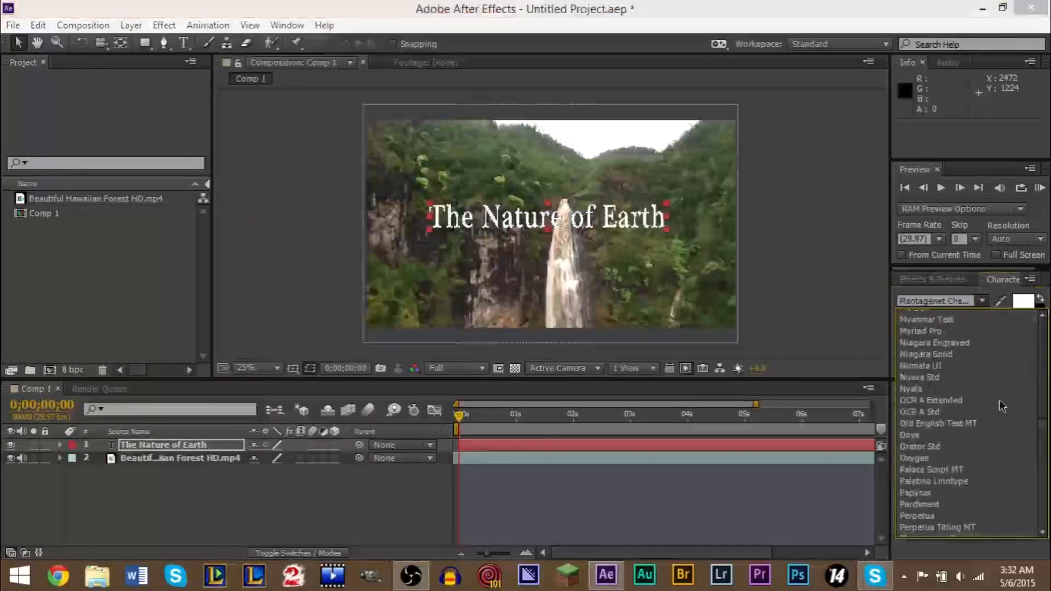
click(937, 368)
click(981, 303)
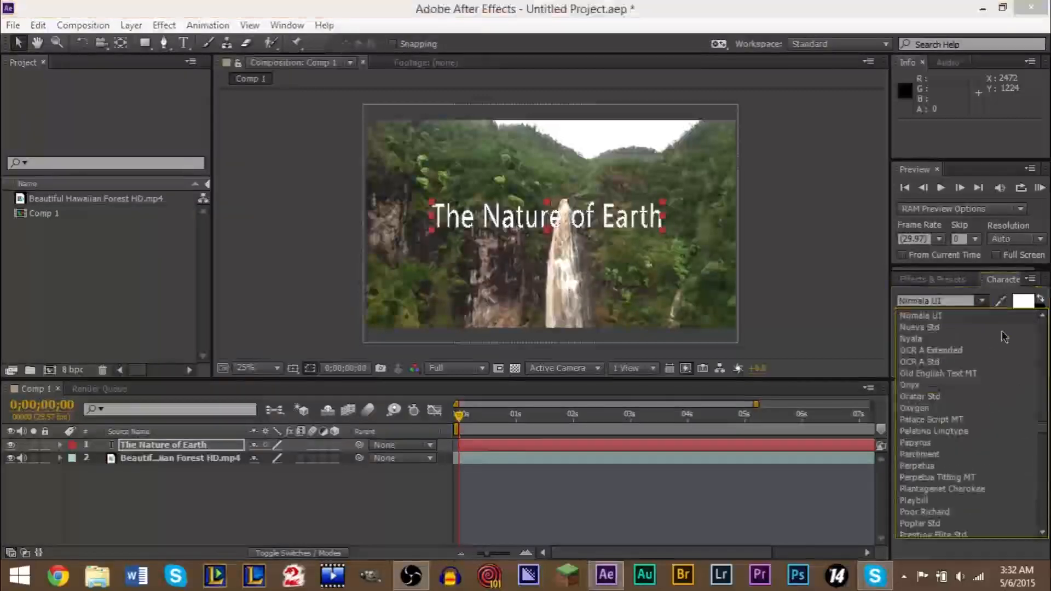
scroll(1038, 408, up, 3)
click(926, 336)
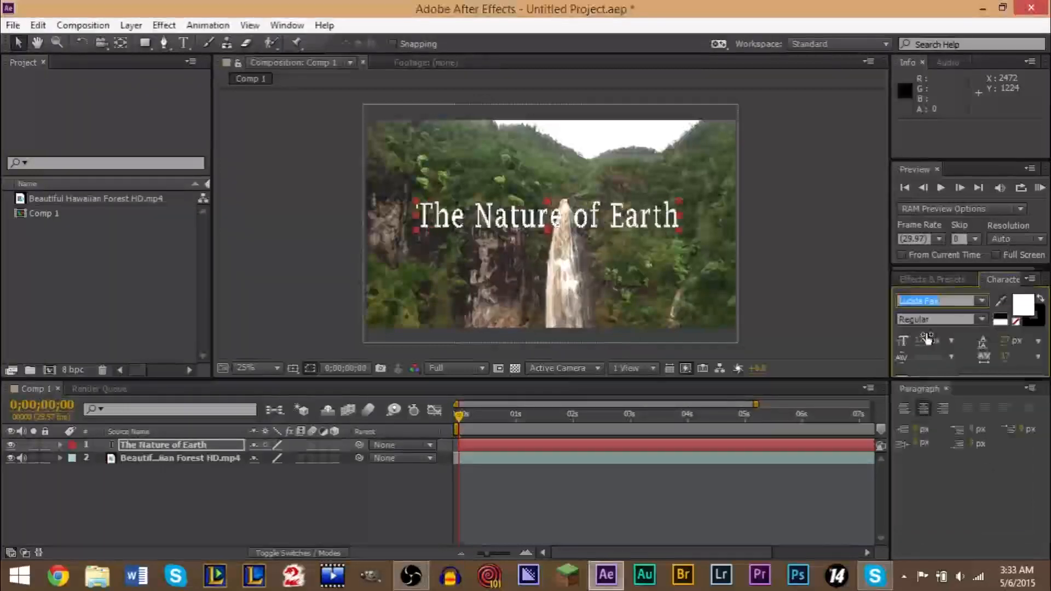
click(569, 218)
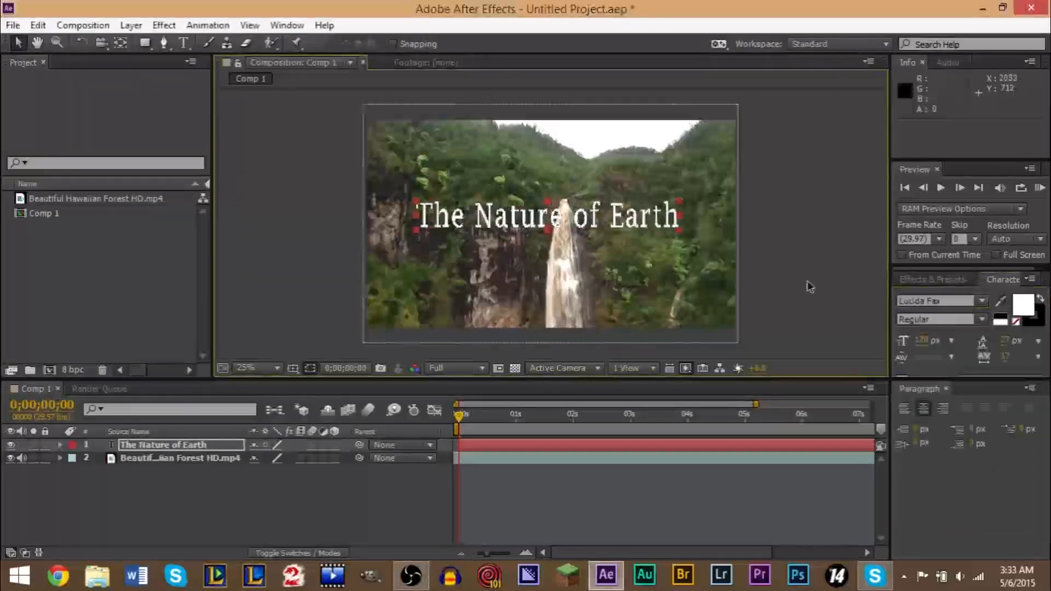
Step: Try the Harrington, Imprint MT Shadow and Gautami font families on the title text
click(982, 302)
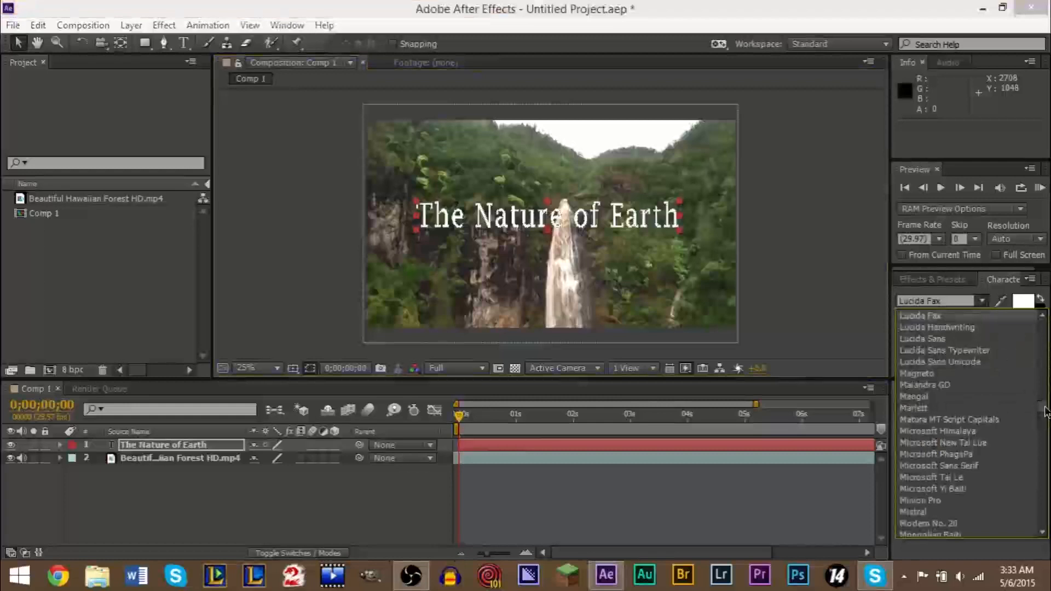
scroll(1043, 412, up, 4)
click(962, 368)
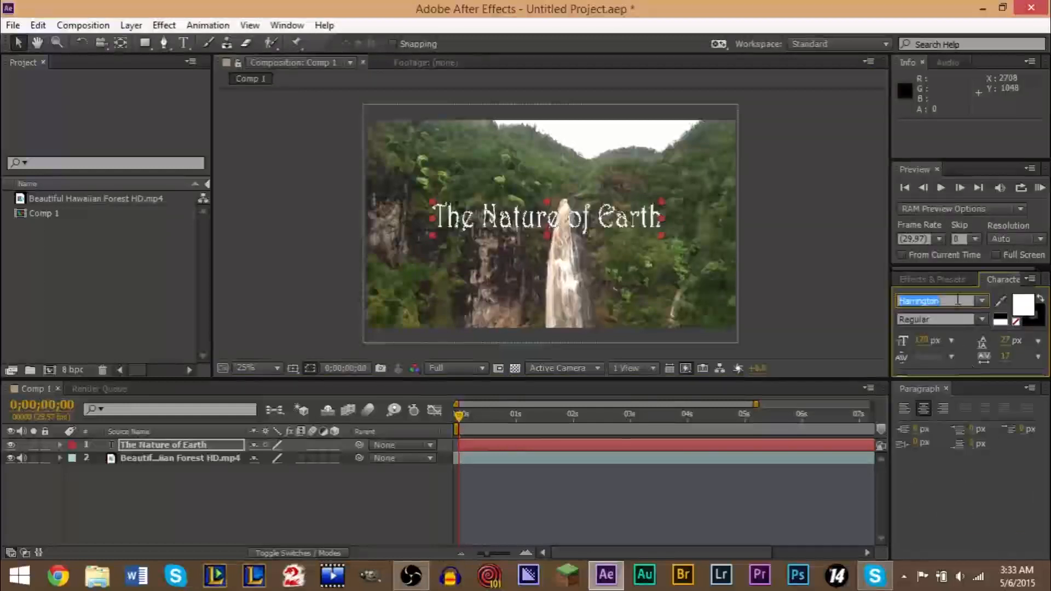
click(981, 302)
click(968, 374)
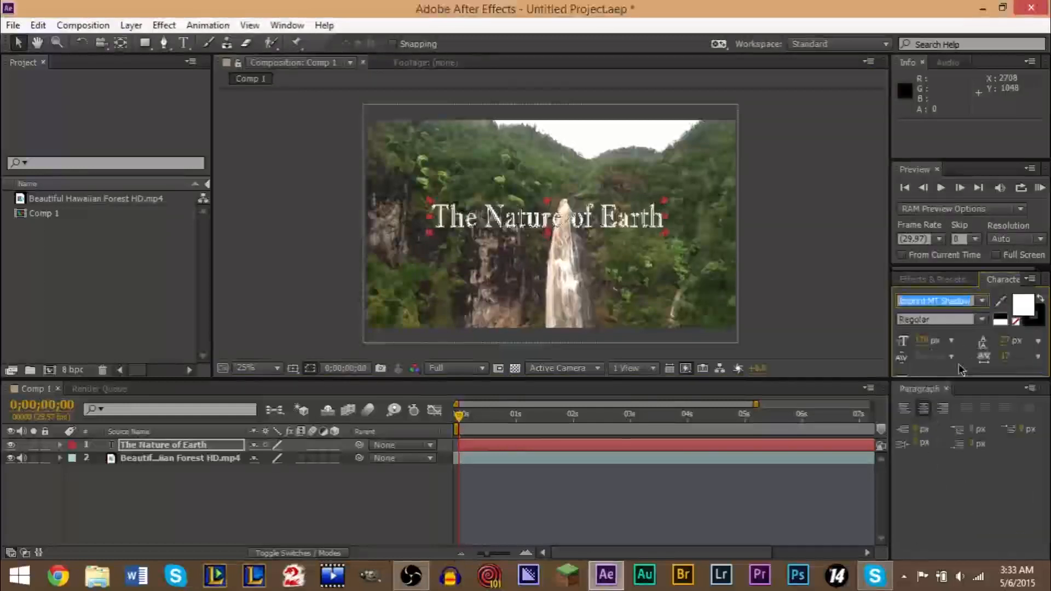
click(982, 301)
scroll(1044, 396, up, 1)
scroll(1045, 395, up, 3)
click(937, 360)
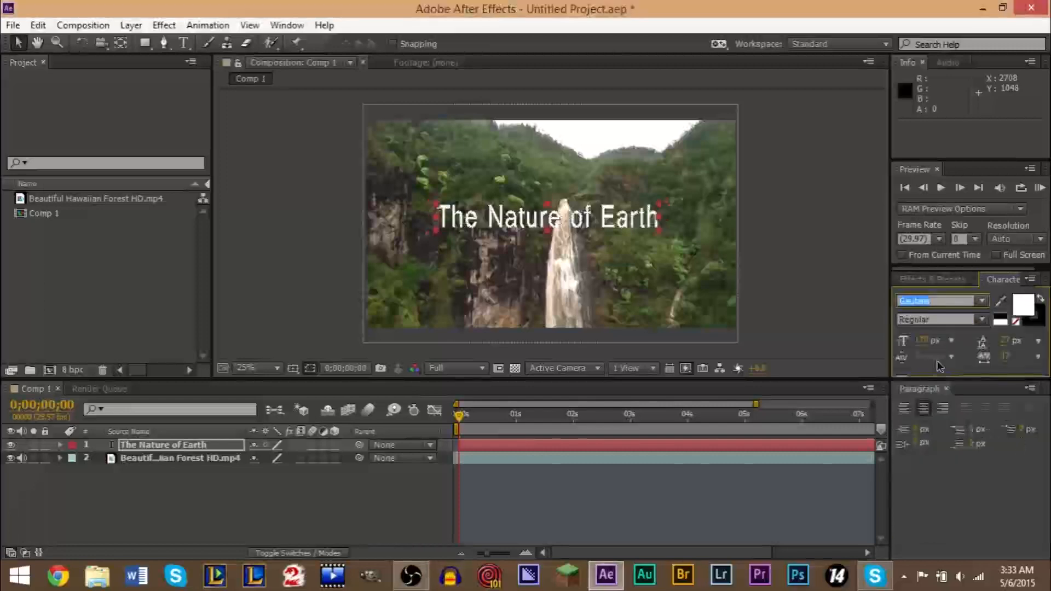
click(953, 301)
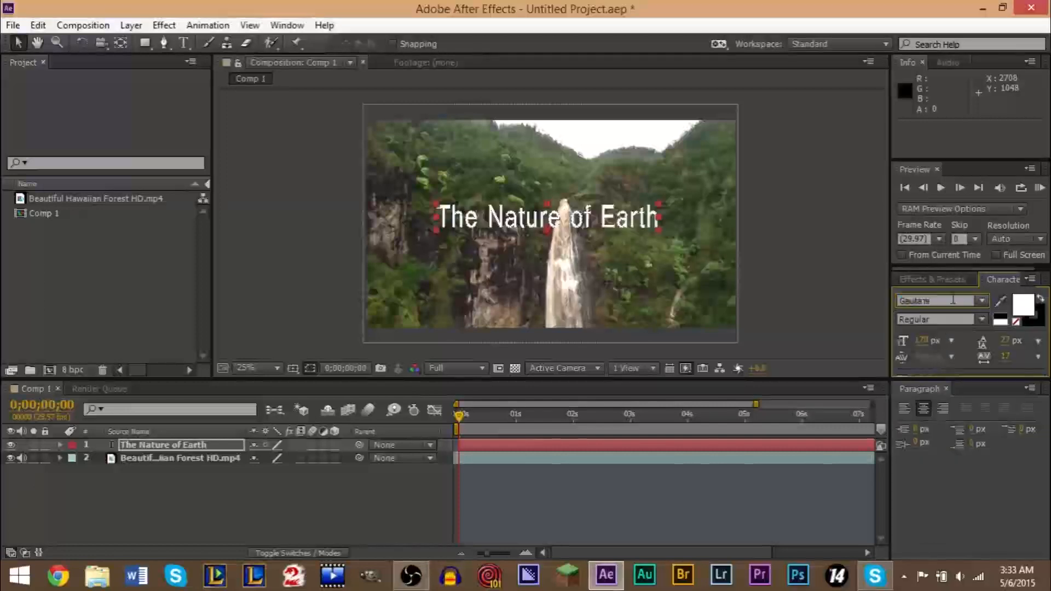
Step: Try the Gill Sans Ultra Bold Condensed and Gloucester MT Extra Condensed font families on the title "The Nature of Earth"
click(982, 300)
key(Down)
key(Down)
key(Down)
key(Down)
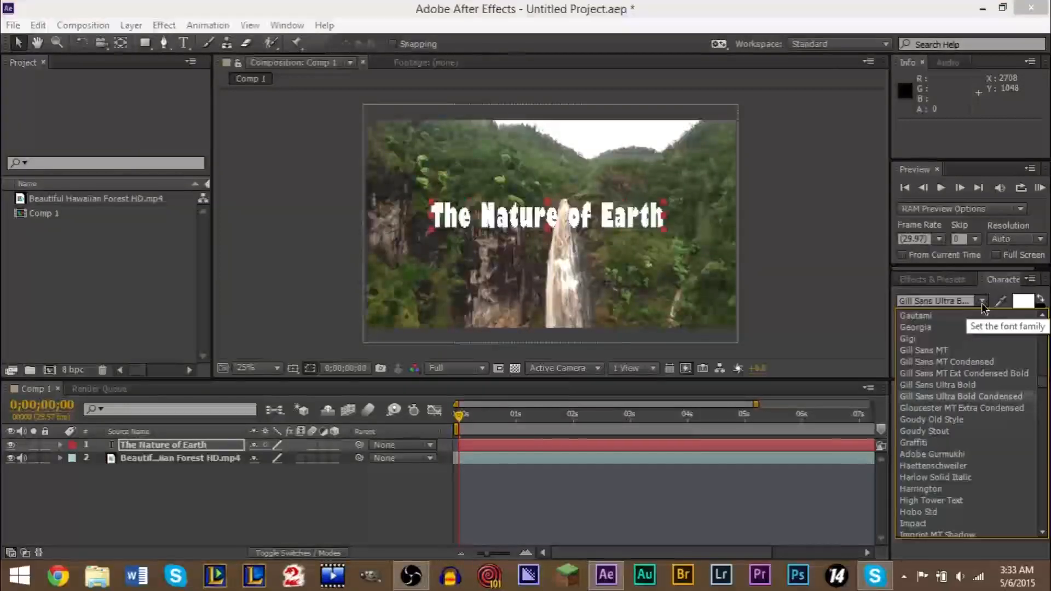
key(Down)
key(Down)
key(Down)
key(Down)
key(Down)
key(Down)
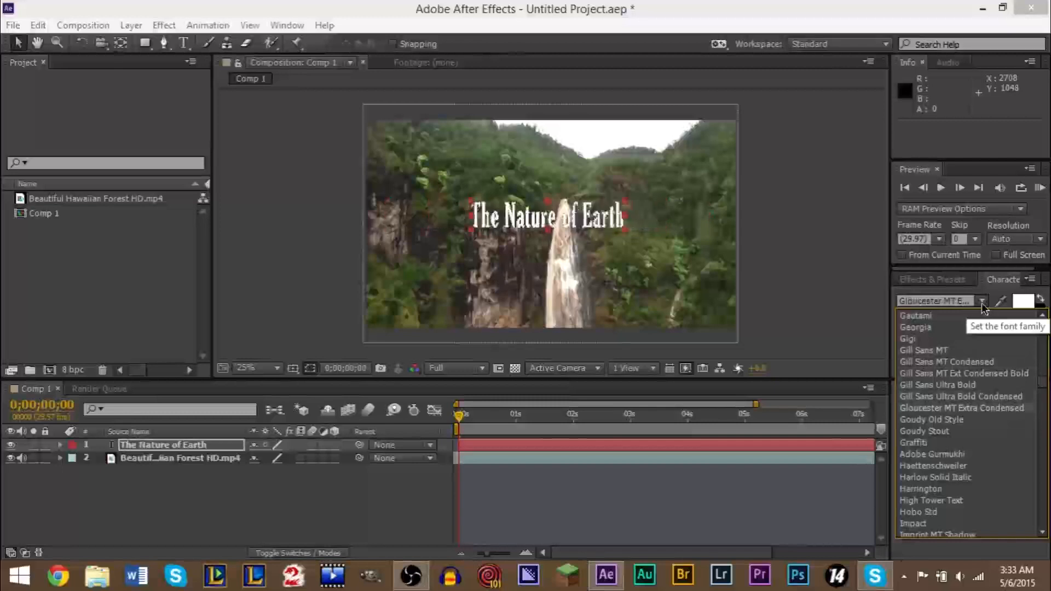
Step: Try the Harlow Solid Italic and Impact font families on the title text
key(Down)
key(Down)
key(Down)
key(Down)
key(Down)
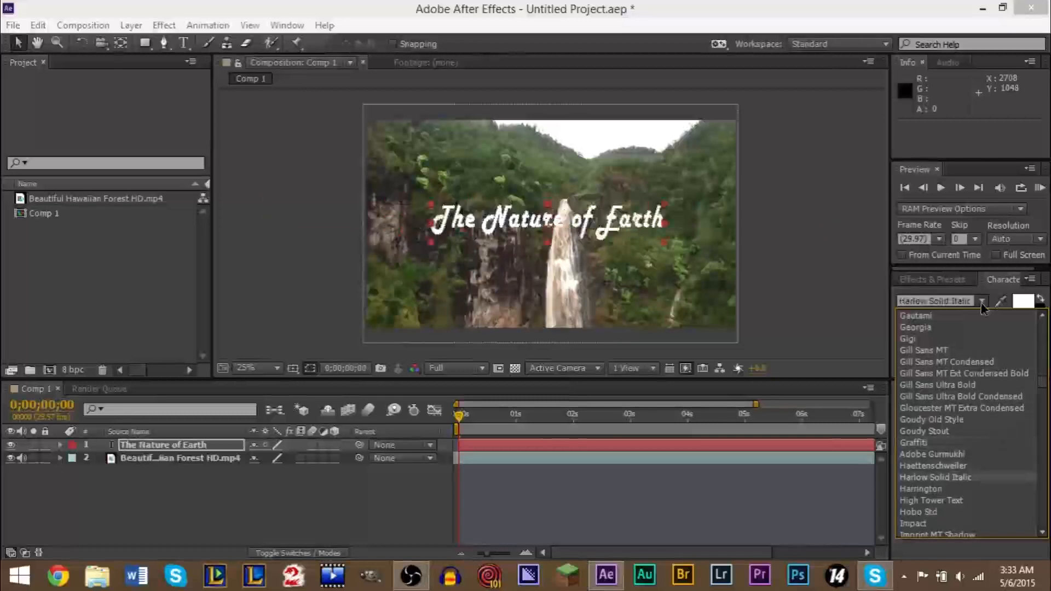
key(Down)
key(Down)
key(Down)
key(Down)
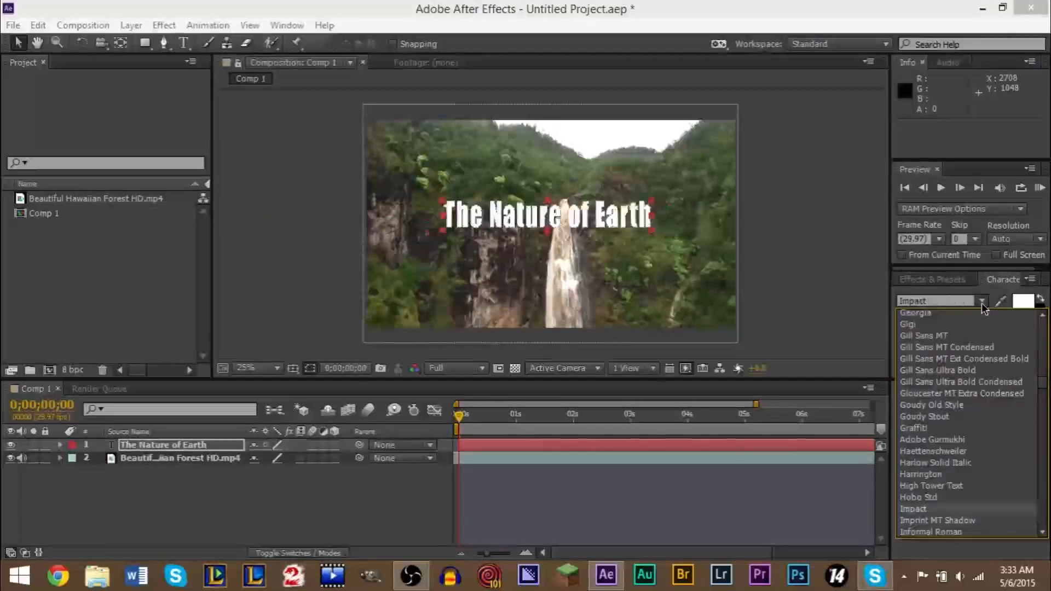
Step: Try the Informal Roman and Khmer UI font families on the title text
key(Up)
key(Down)
key(Down)
key(Down)
key(Down)
key(Down)
key(Down)
key(Down)
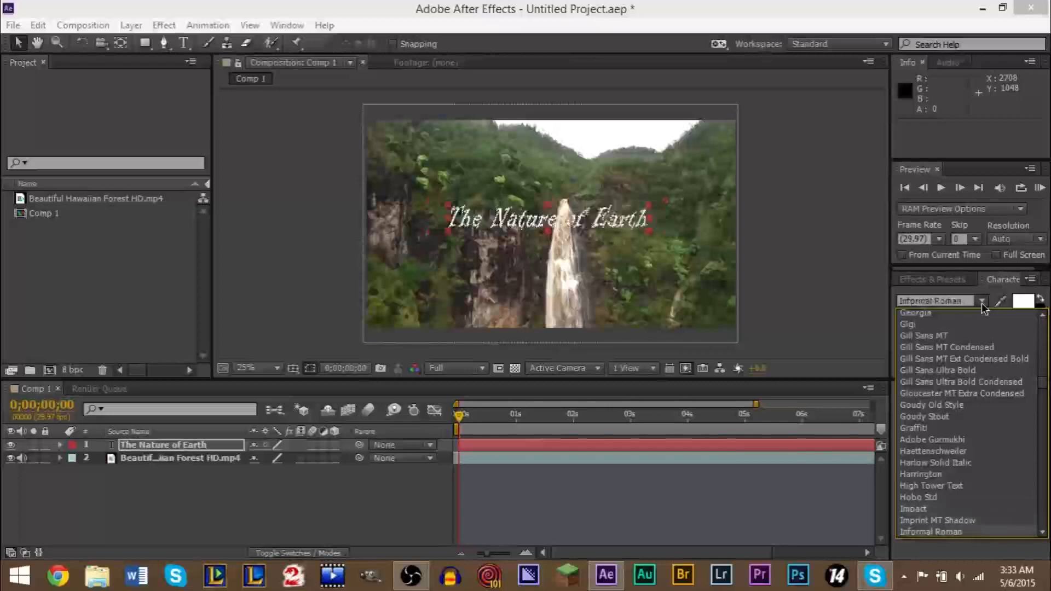
key(Down)
key(Down)
key(Down)
key(Down)
key(Down)
key(Down)
key(Down)
key(Down)
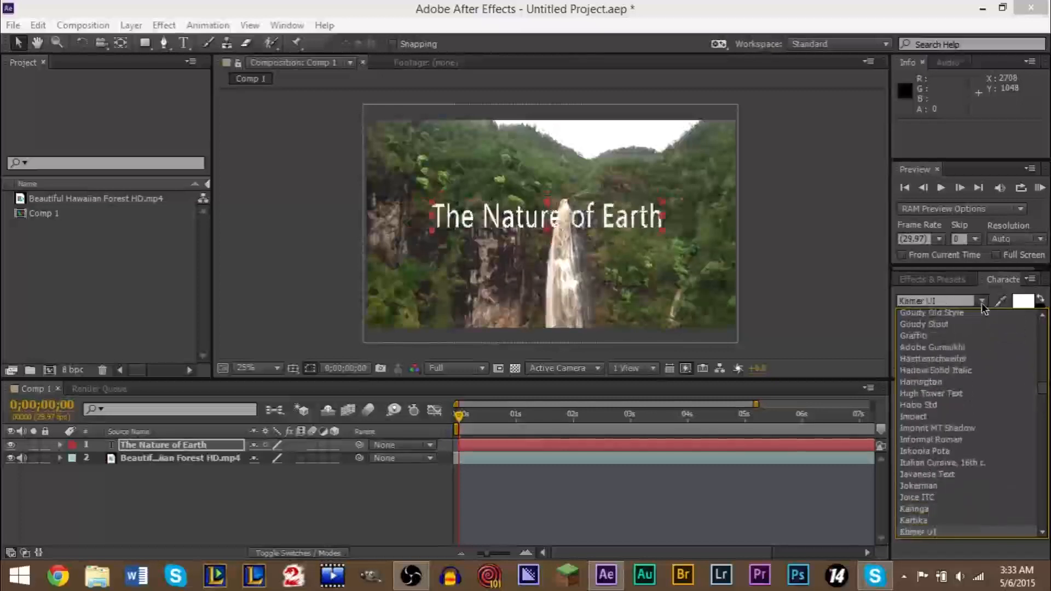
Step: Try the Lucida Console and Magneto font families on the title text
key(Down)
key(Down)
key(Down)
key(Down)
key(Down)
key(Down)
key(Down)
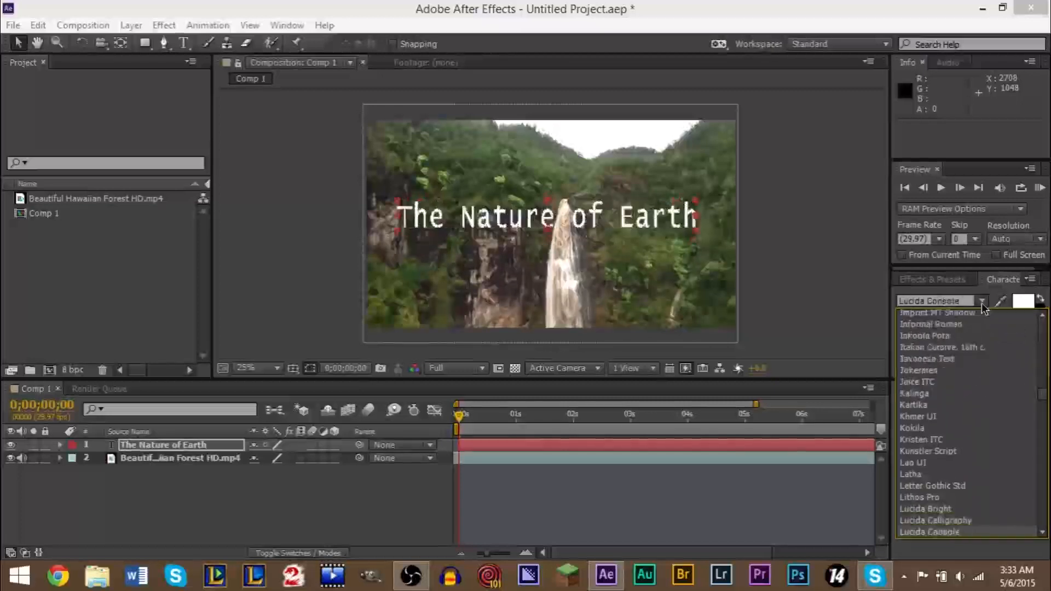
key(Down)
key(Down)
key(Down)
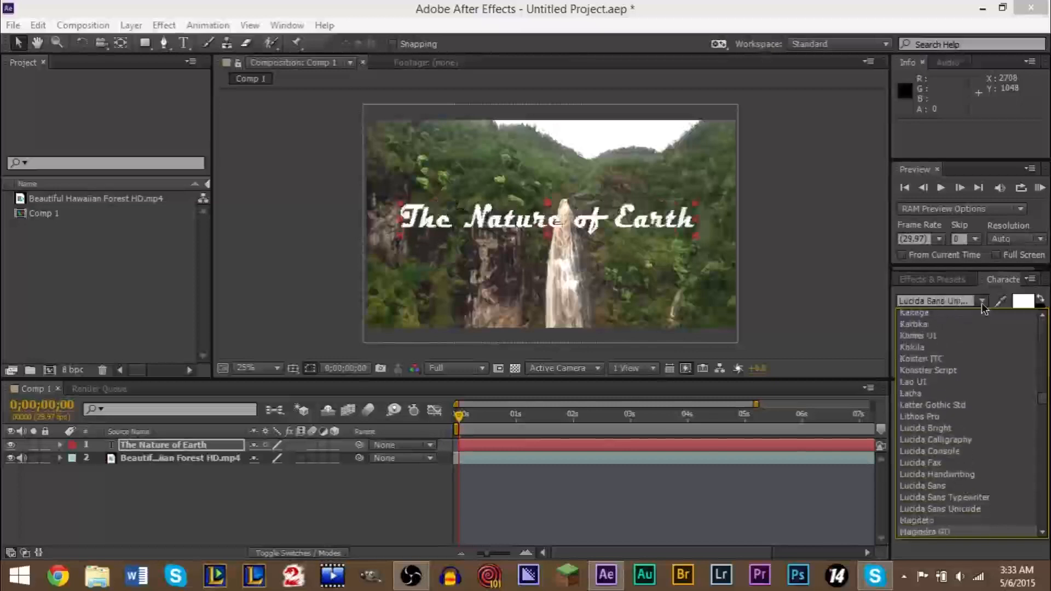
Step: Try the Marlett, Microsoft Tai Le and MS Reference Specialty font families on the title text
key(Up)
key(Down)
key(Down)
key(Down)
key(Down)
key(Down)
key(Down)
key(Down)
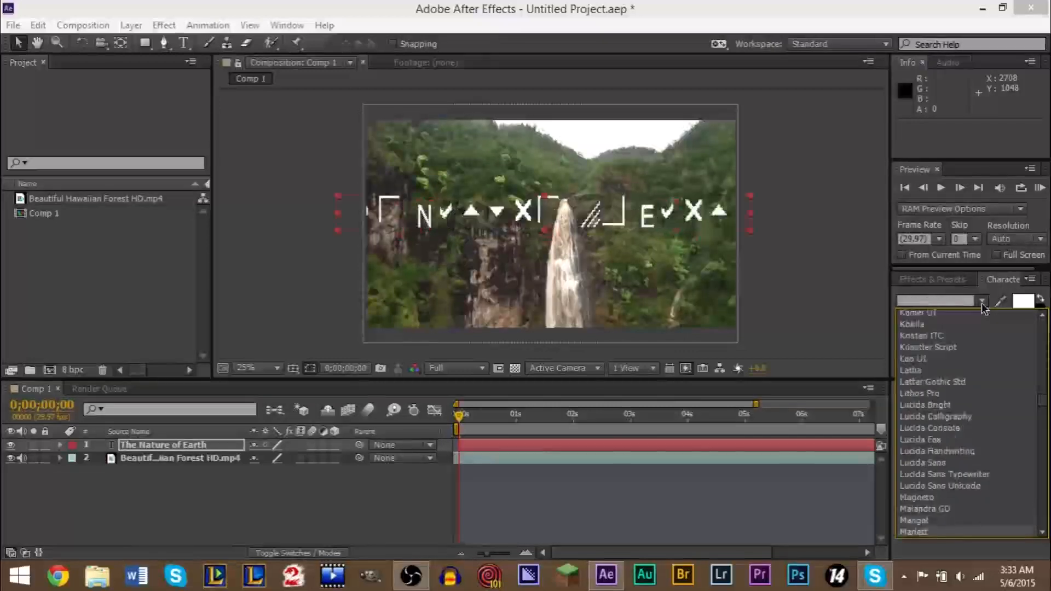
key(Down)
key(Down)
key(Down)
key(Down)
key(Down)
key(Down)
key(Down)
key(Down)
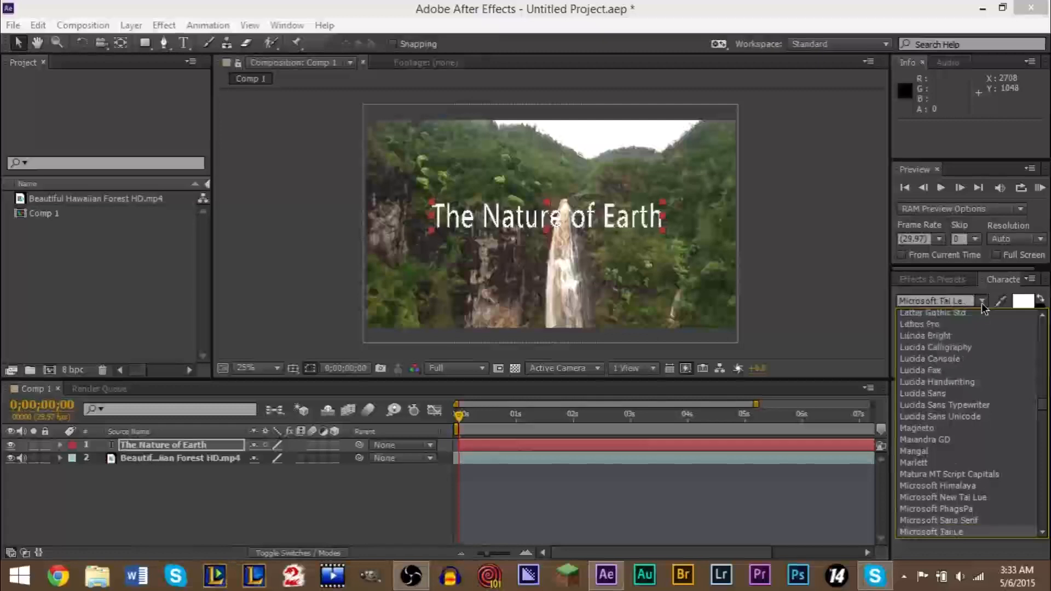
key(Down)
key(Down)
key(Down)
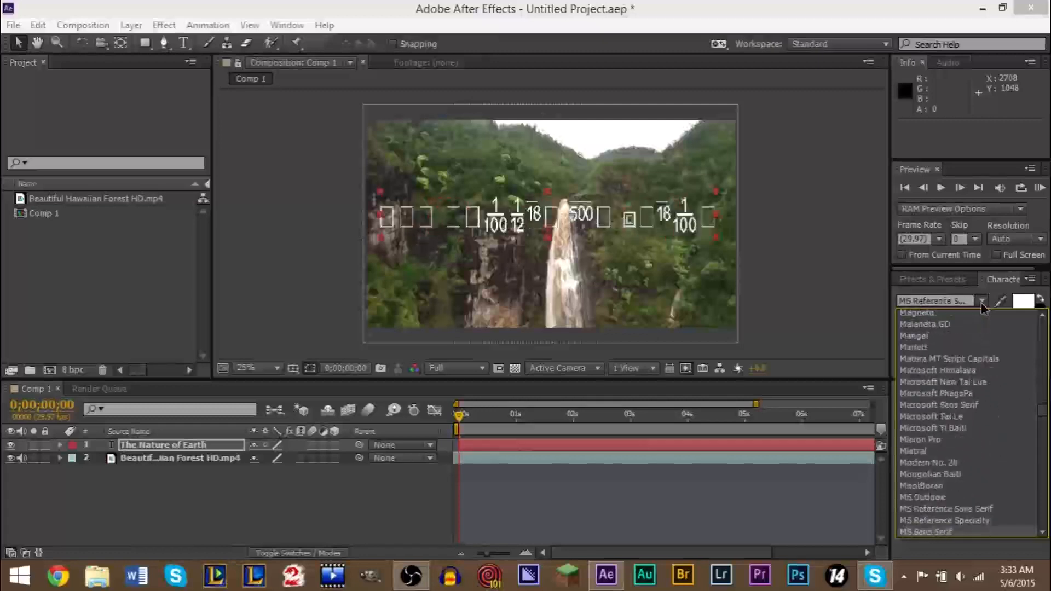
Step: Compare the Mistral and Minion Pro font families on the title text
key(Up)
key(Up)
key(Up)
key(Up)
key(Up)
key(Up)
key(Up)
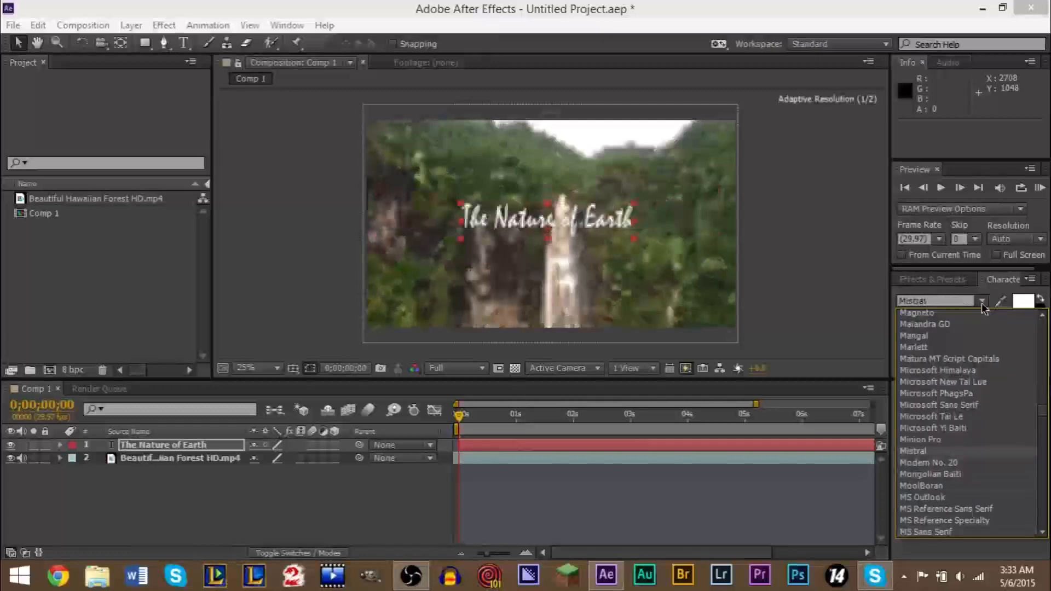
key(Up)
key(Down)
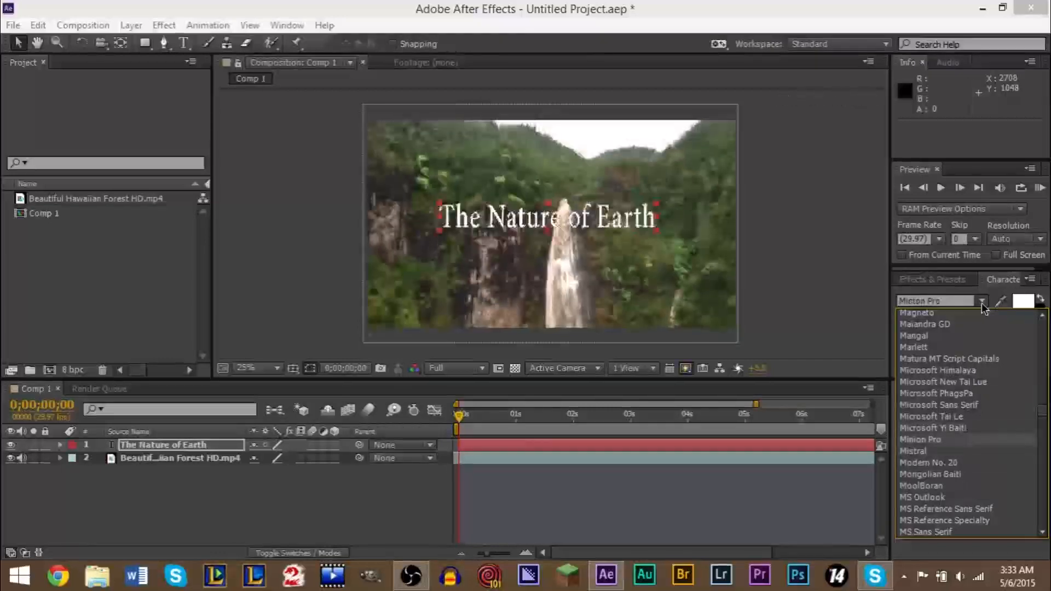
key(Down)
key(Up)
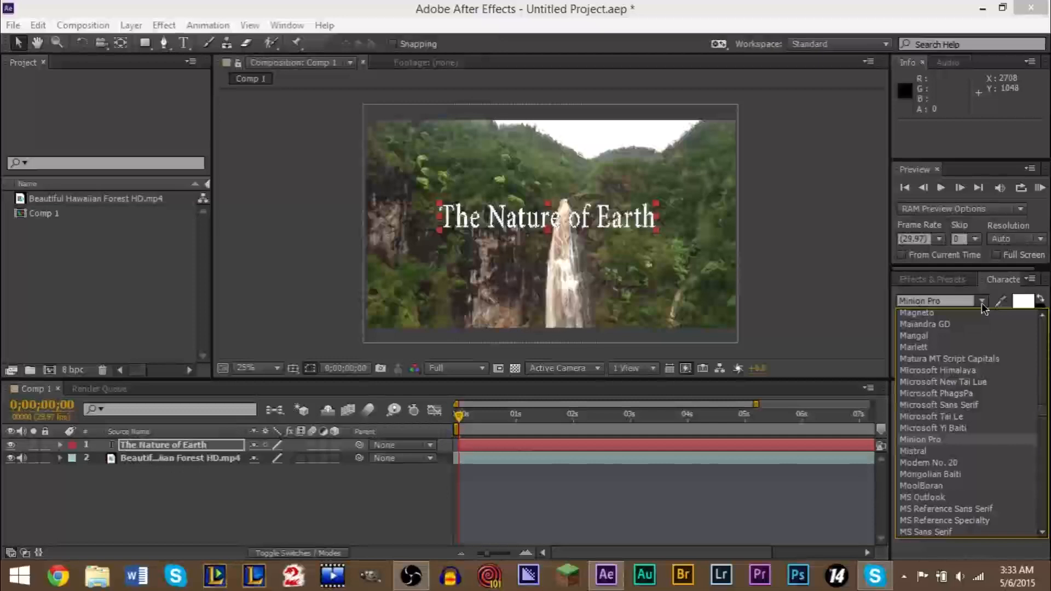
Step: Set the font family of the title "The Nature of Earth" to MoolBoran
key(Down)
key(Down)
key(Down)
key(Down)
key(Down)
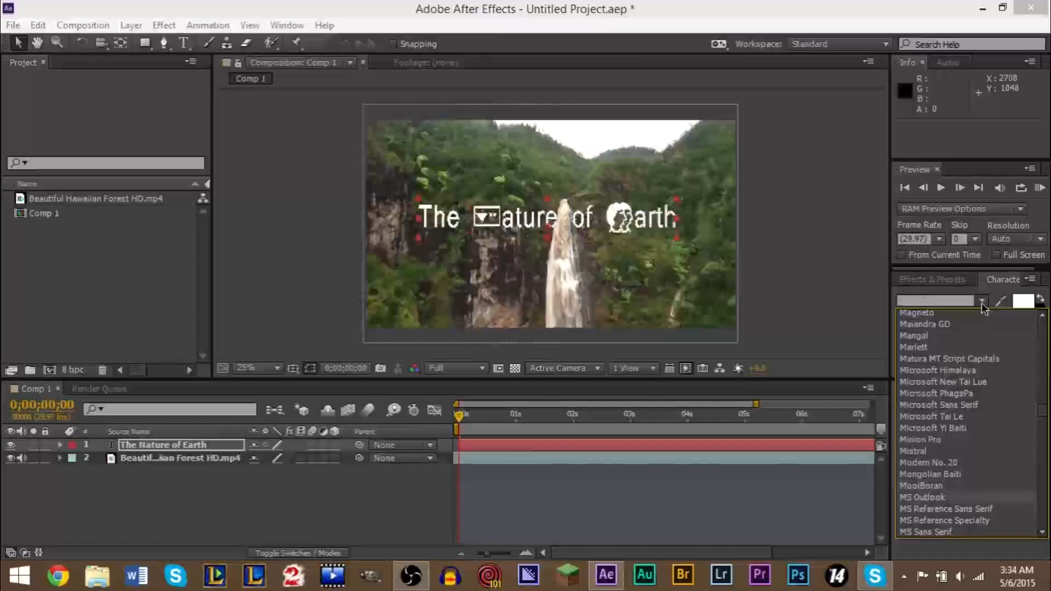
key(Up)
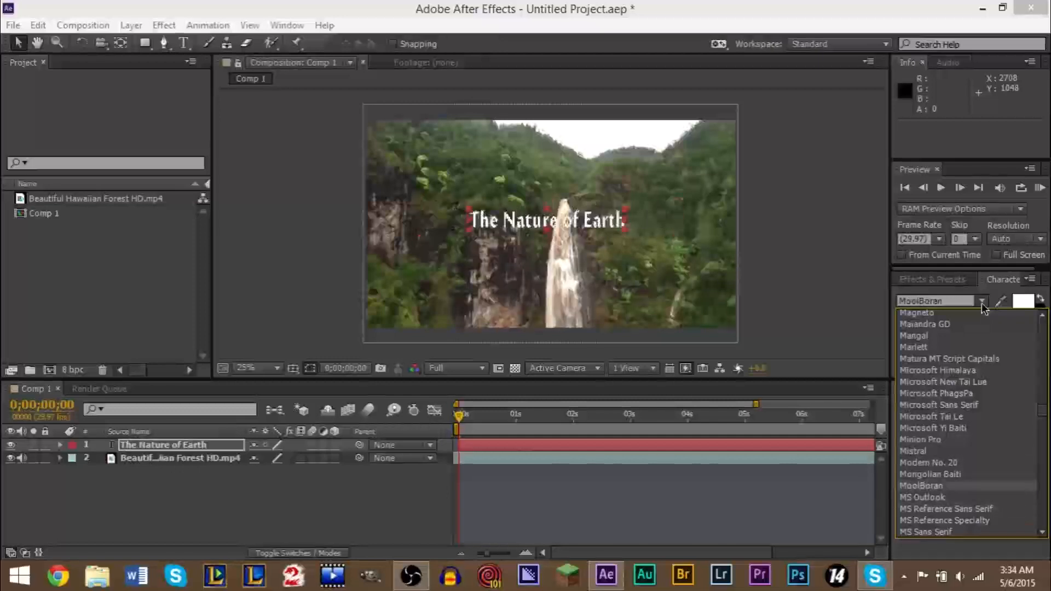
key(Return)
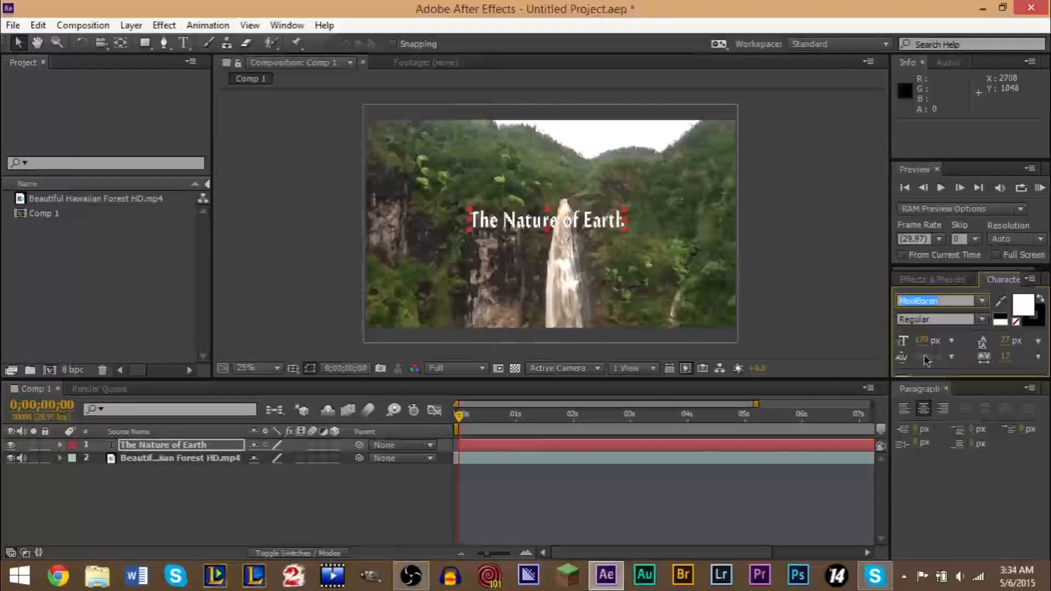
Step: Enlarge the title "The Nature of Earth" to a font size of about 233 px
drag(921, 340, 974, 340)
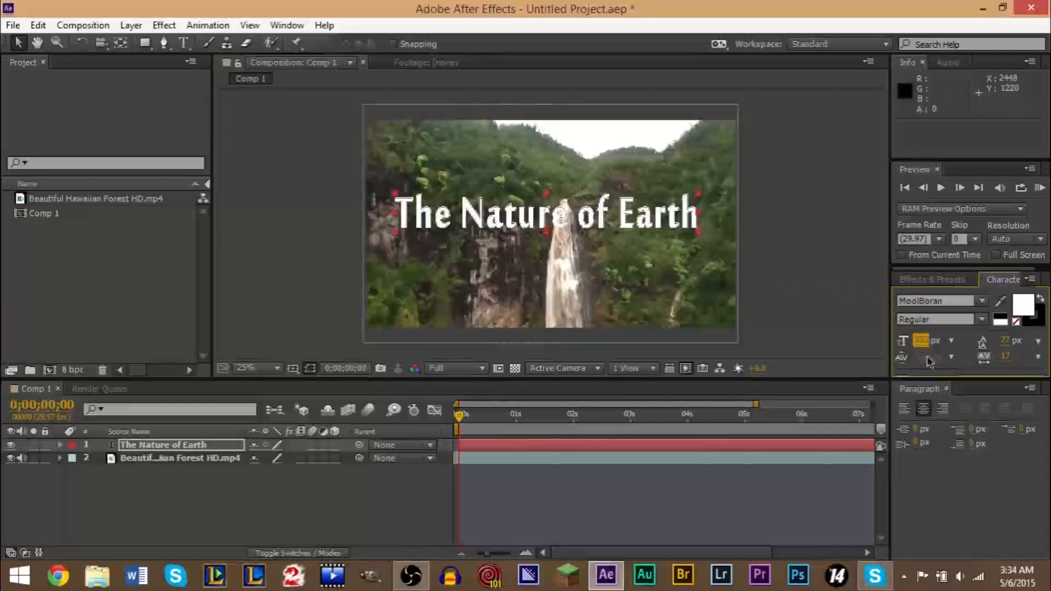
drag(925, 348, 856, 355)
key(Return)
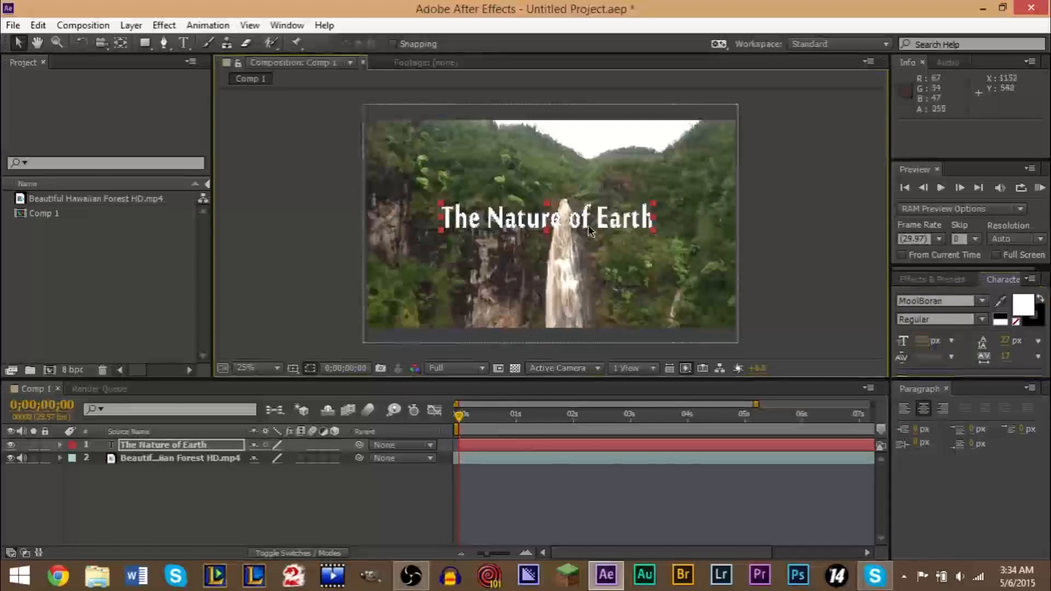
Step: Try to start a "Part" subtitle just below the title with the Type tool, and erase the stray letters from the title
click(184, 44)
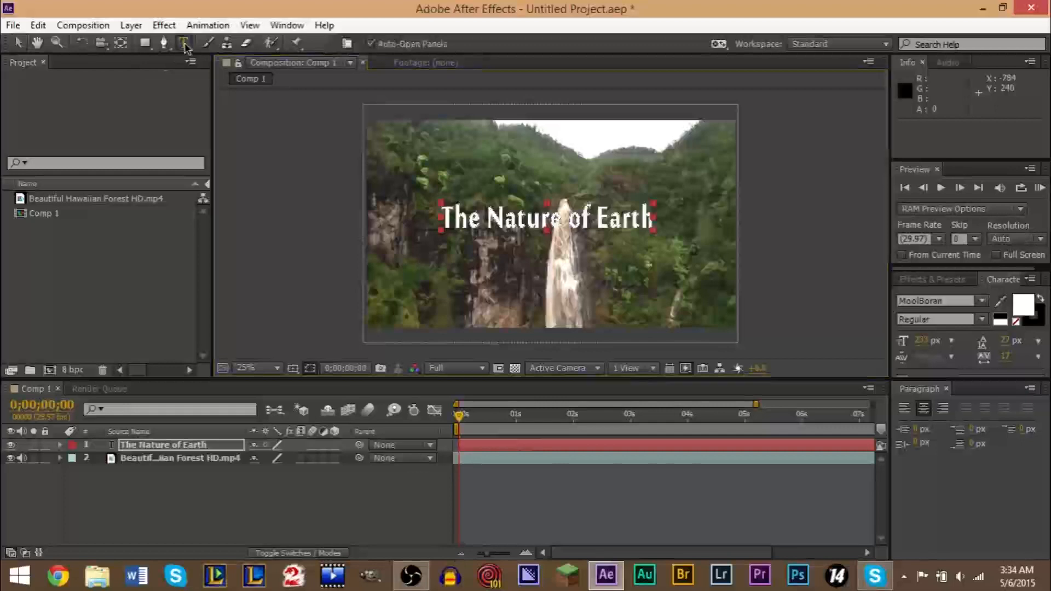
click(605, 256)
text(Part)
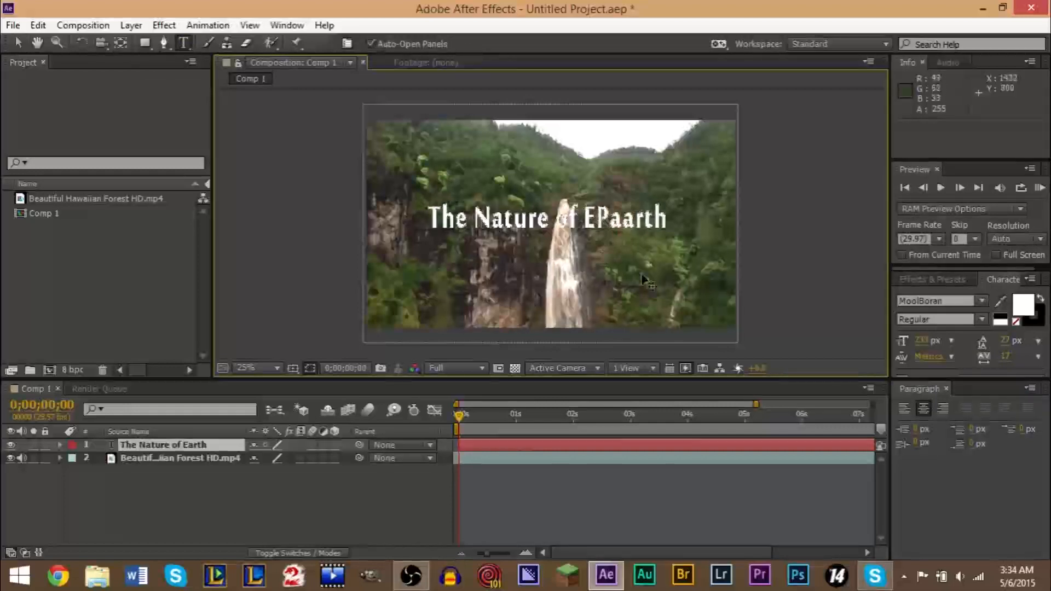
key(BackSpace)
key(BackSpace)
key(BackSpace)
key(BackSpace)
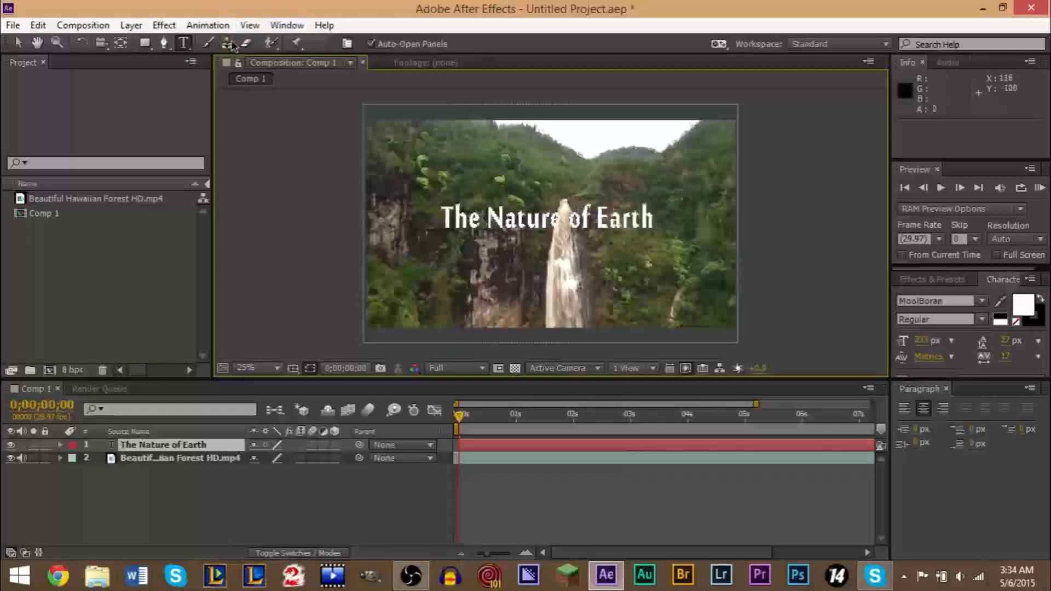
Step: Add a separate text layer reading "Part 1" in the lower-left area of the frame, below the title
click(208, 463)
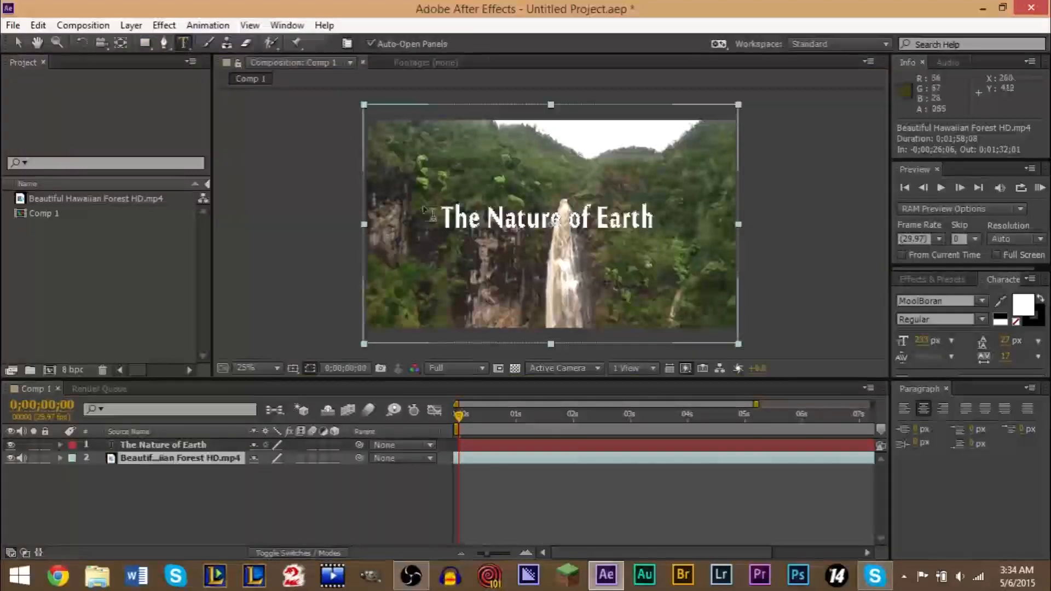
click(452, 290)
text(P)
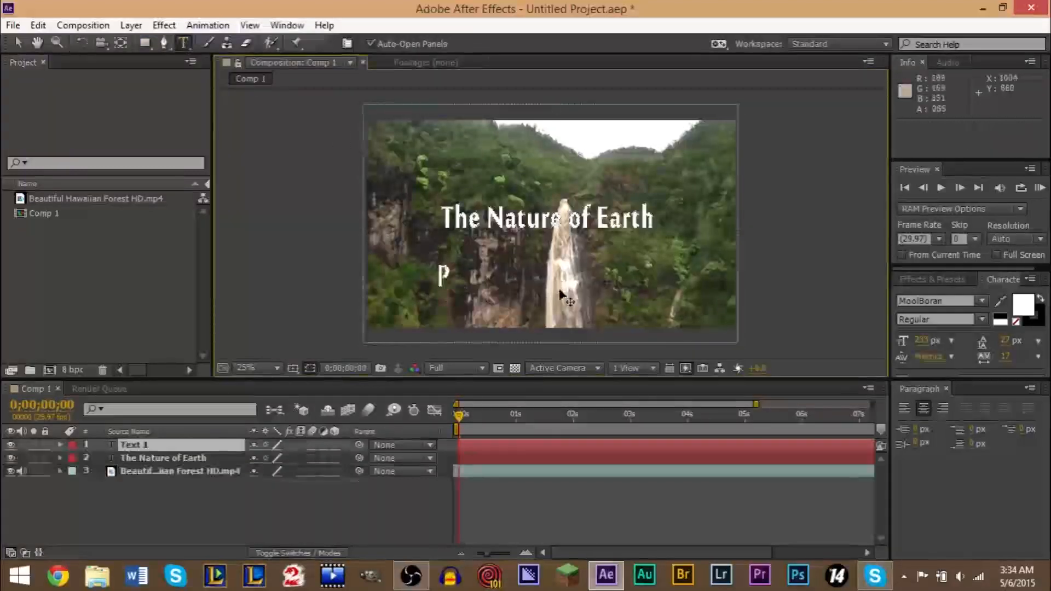
text(art 1)
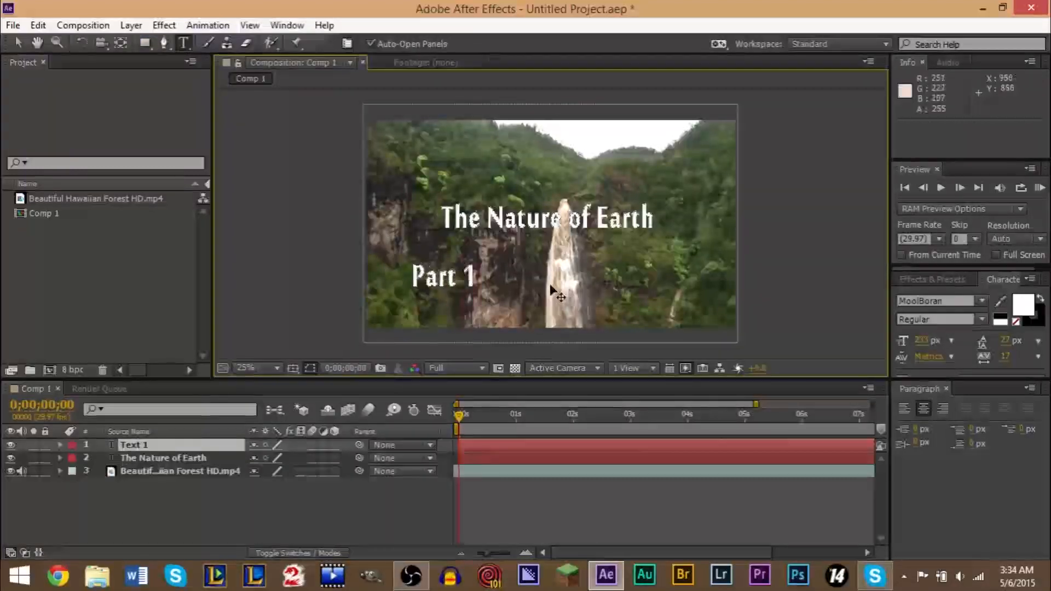
Step: Select the whole "Part 1" text and reduce its font size to about 168 px
click(921, 341)
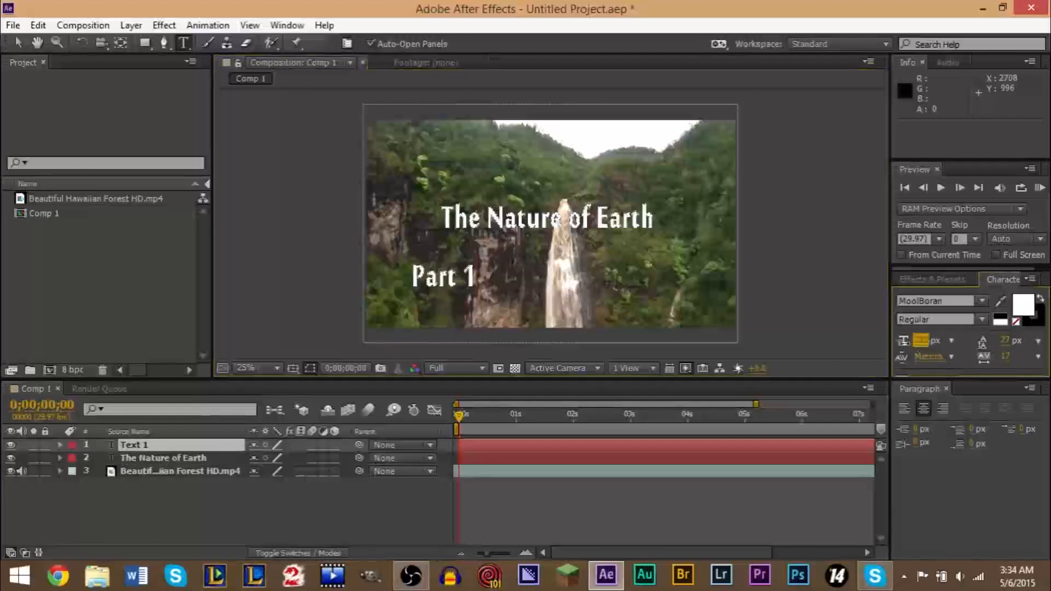
click(467, 282)
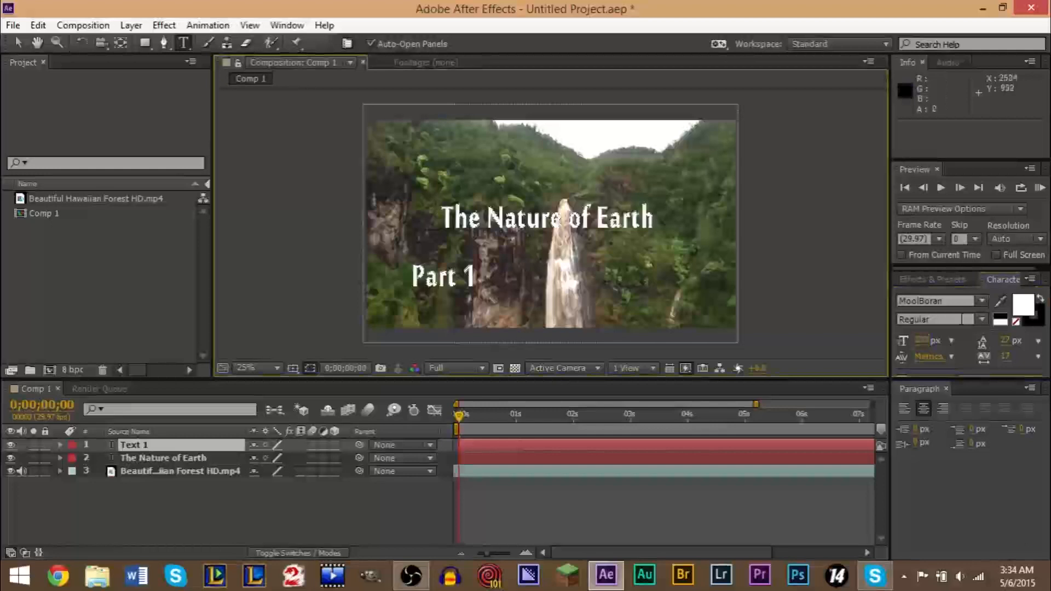
click(926, 341)
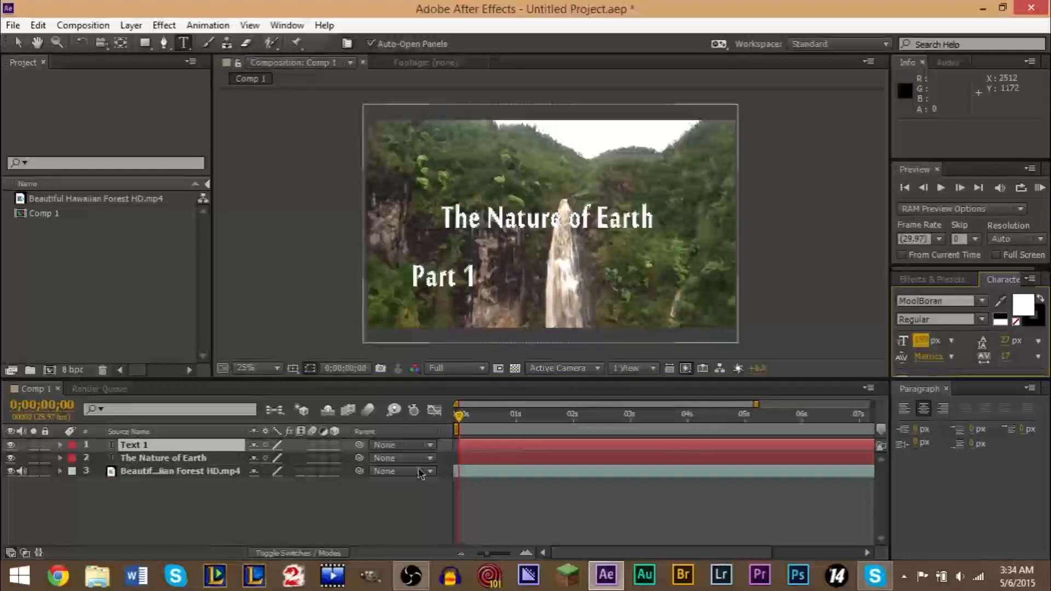
click(499, 447)
double_click(441, 283)
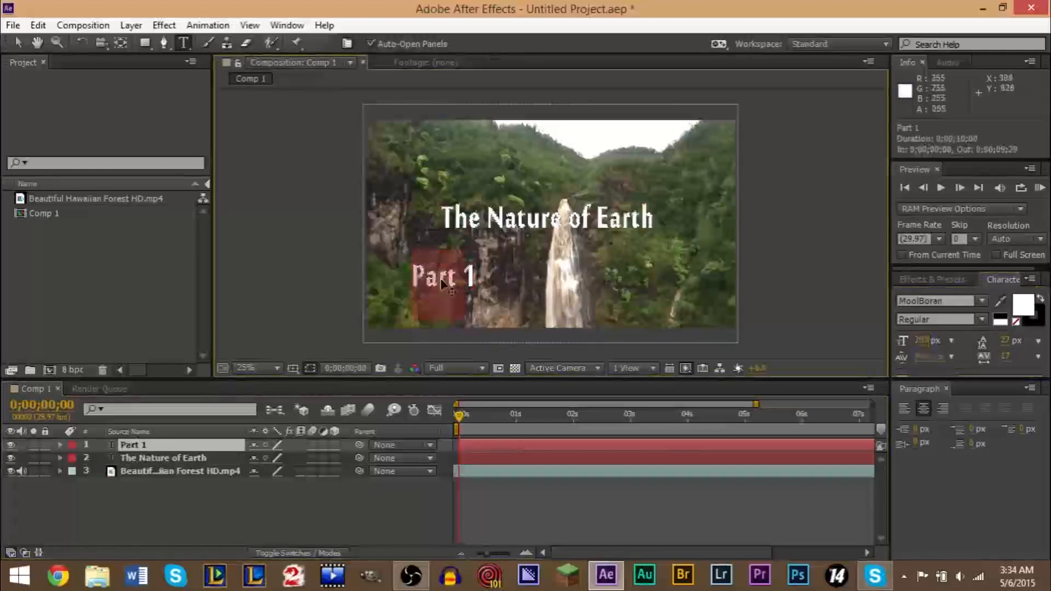
drag(445, 280, 466, 278)
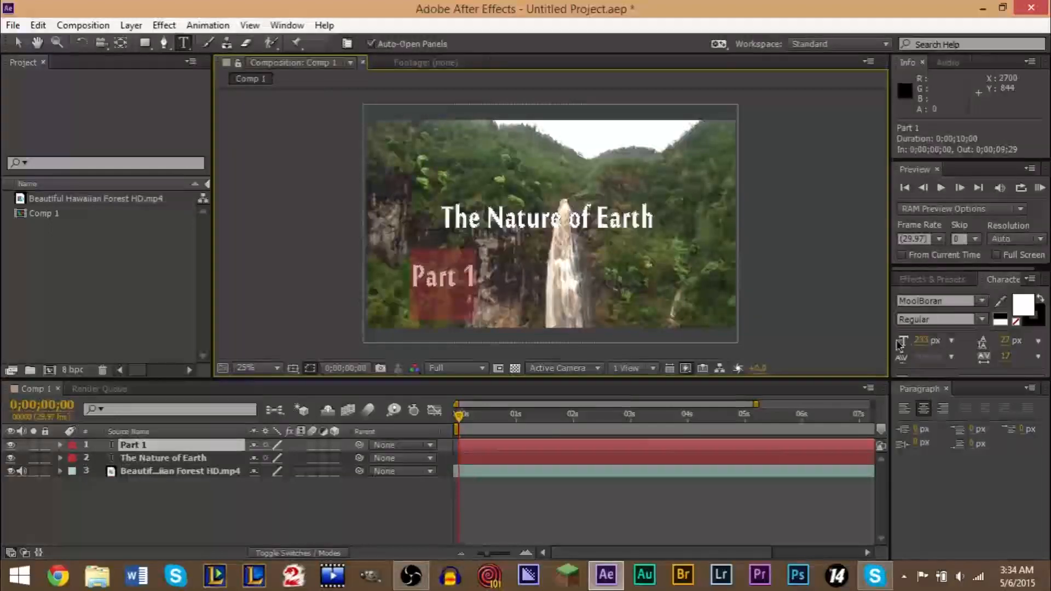
click(921, 340)
drag(921, 341, 878, 342)
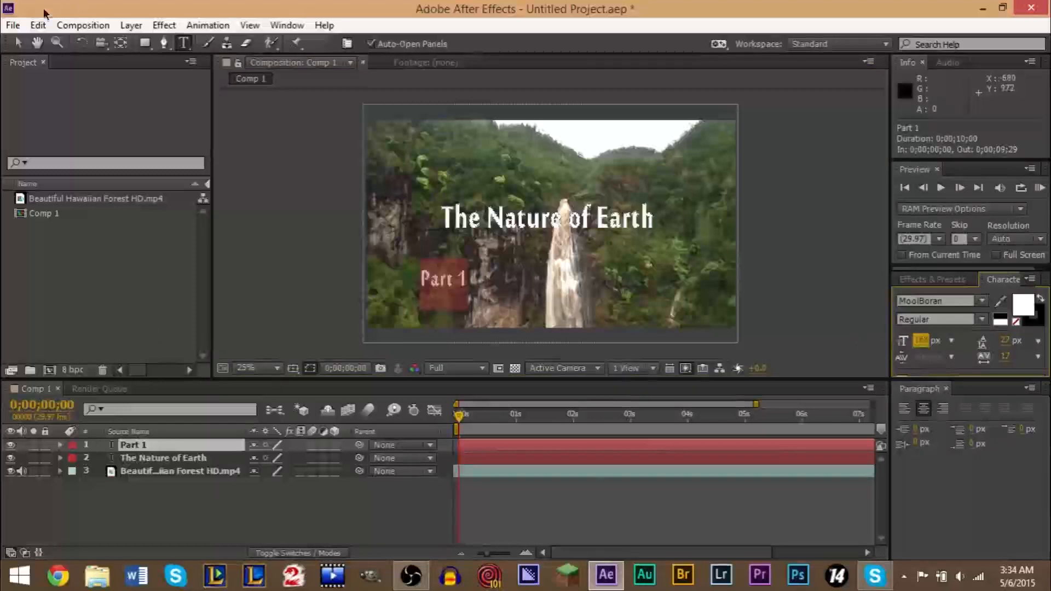
Step: Move the "Part 1" text below and to the right of the title's end, at about 1652, 706
click(17, 43)
drag(454, 282, 688, 249)
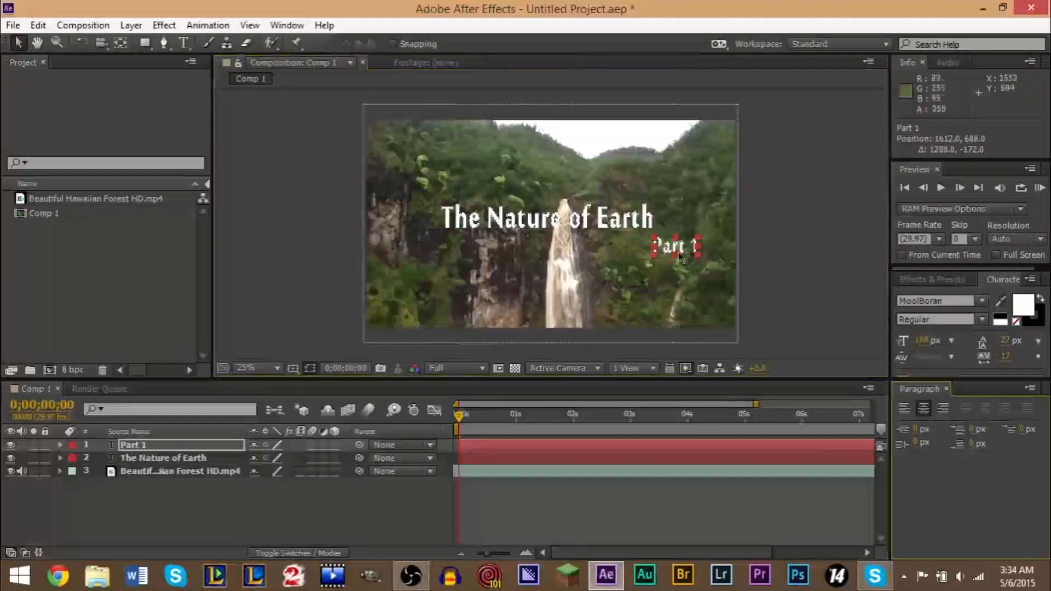
drag(679, 252, 696, 270)
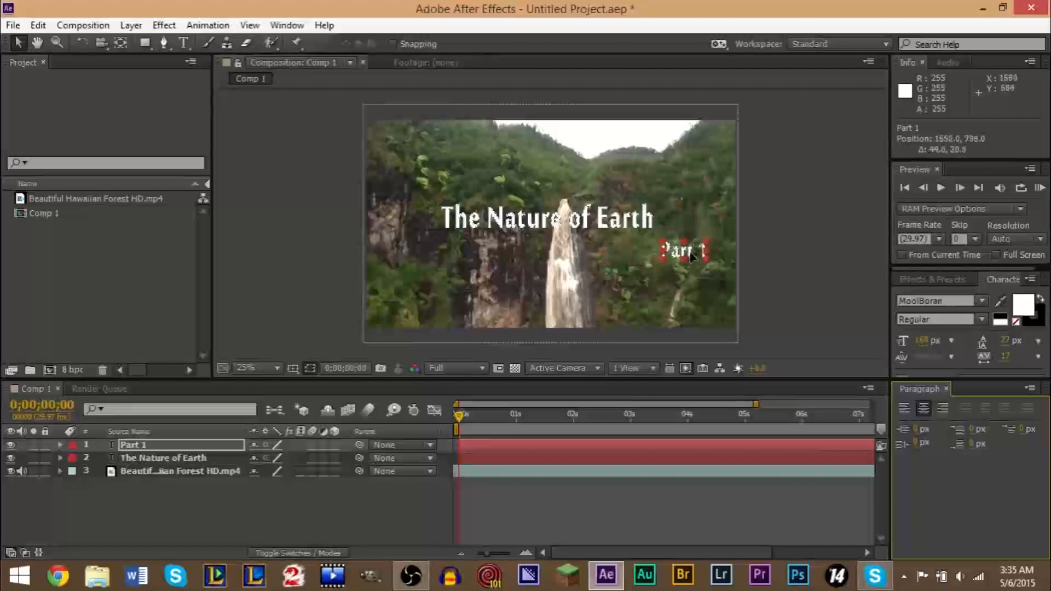
Step: Scrub the composition from its start to the last frame at 0;00;09;29 to check both texts over the footage
click(580, 474)
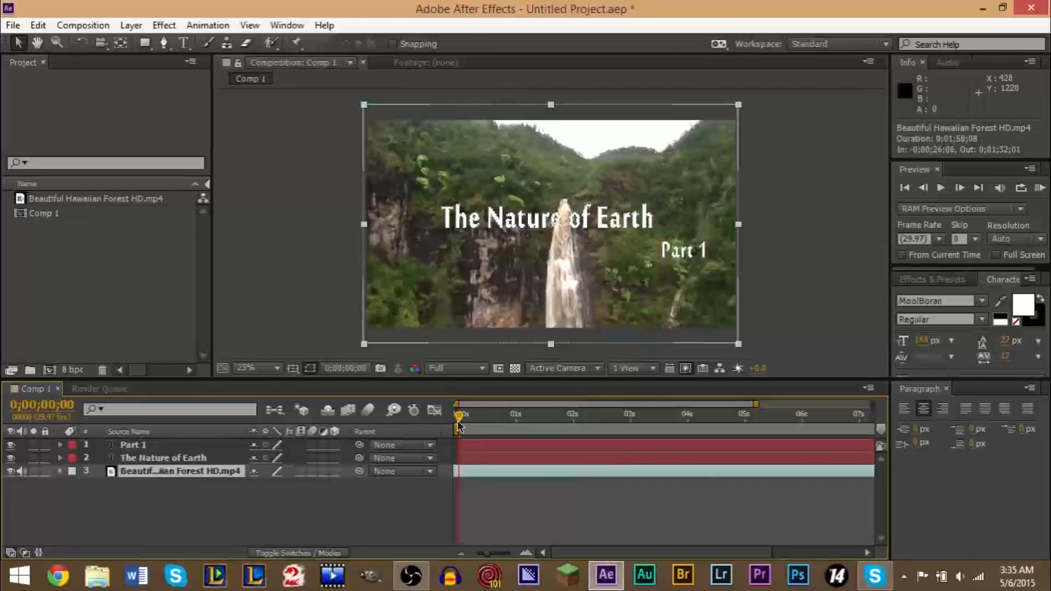
drag(458, 419, 937, 435)
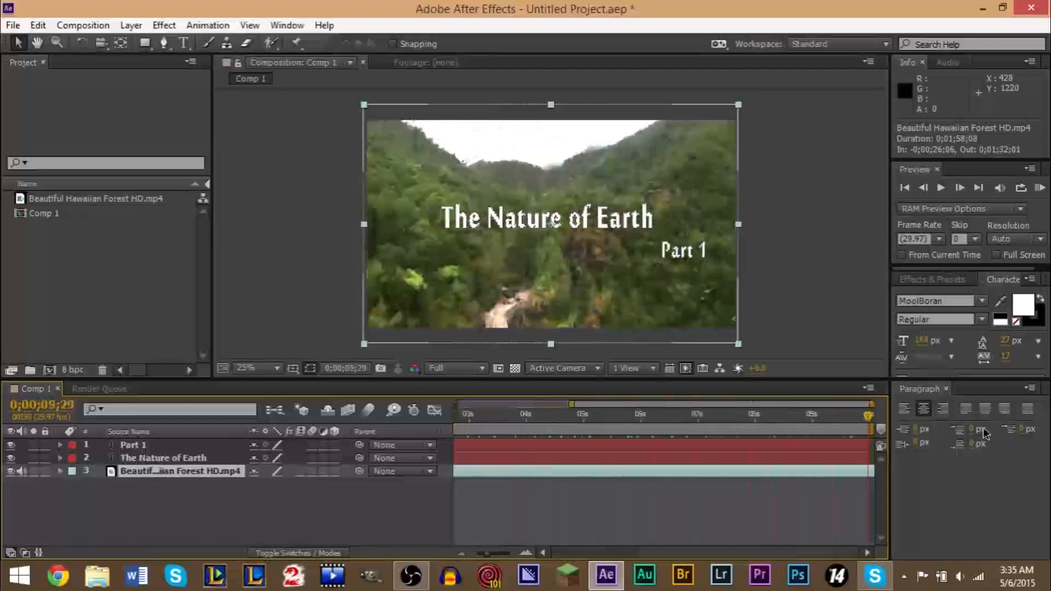
Step: Return to the composition's first frame and extend the timeline's visible range to the full 10 seconds, checking the text layers' start
drag(870, 431, 389, 438)
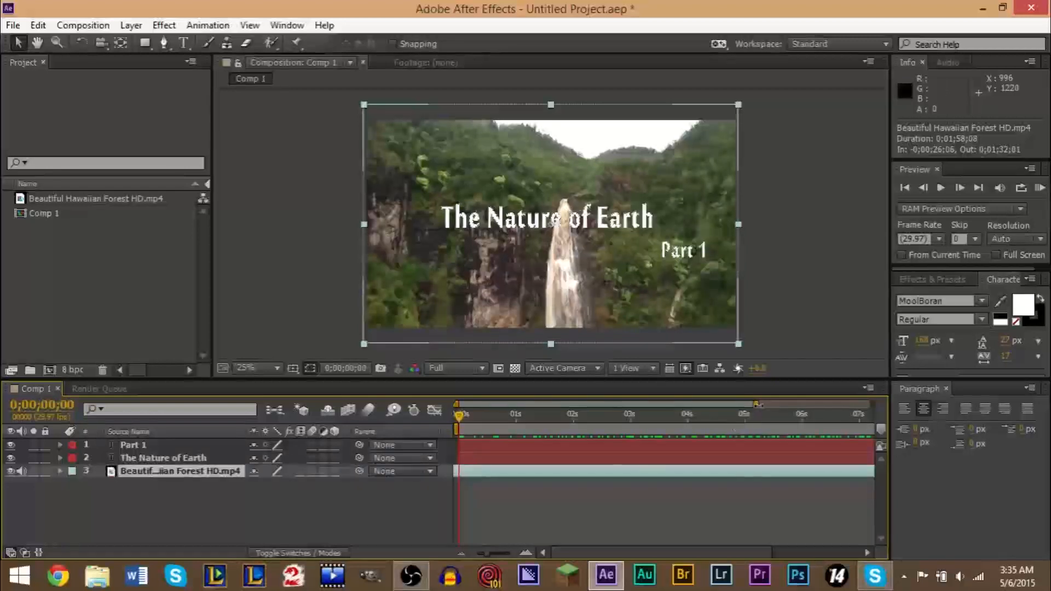
drag(756, 405, 880, 405)
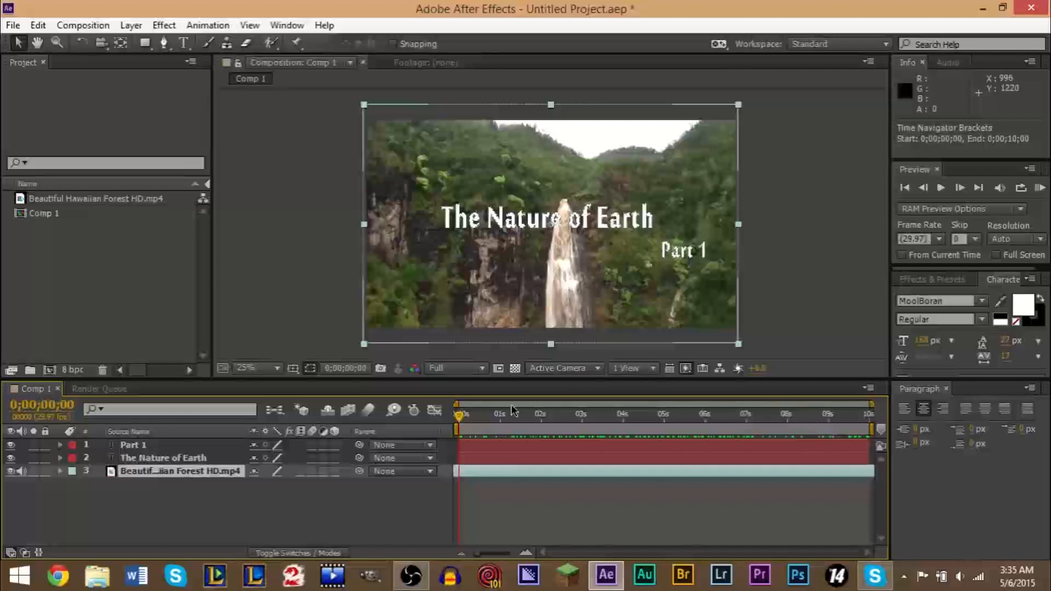
mouse_move(870, 405)
mouse_down()
mouse_move(602, 405)
mouse_move(873, 405)
mouse_up()
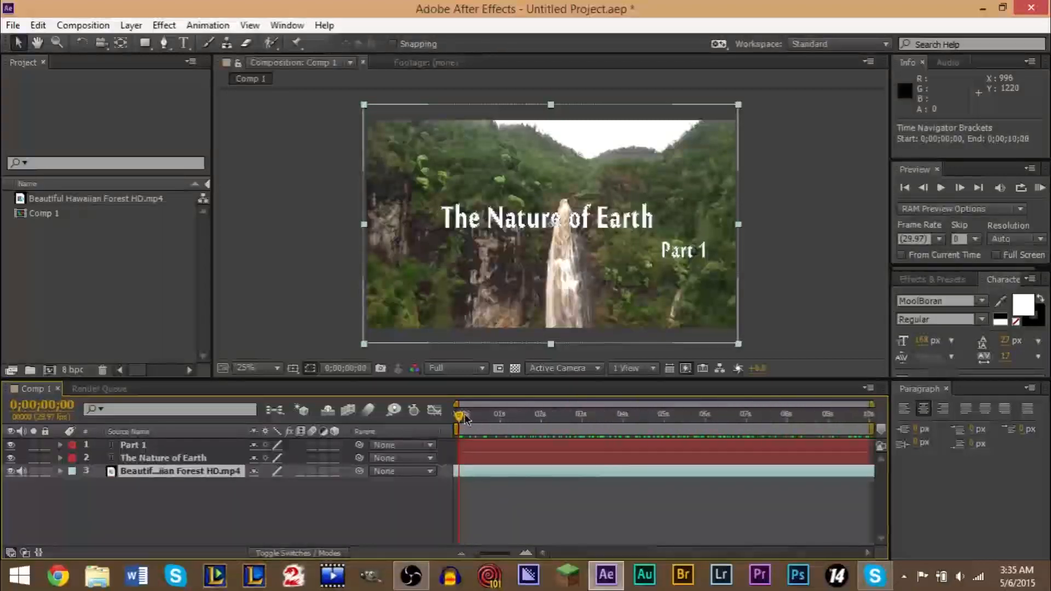
mouse_move(459, 419)
mouse_down()
mouse_move(580, 419)
mouse_move(462, 420)
mouse_move(474, 422)
mouse_up()
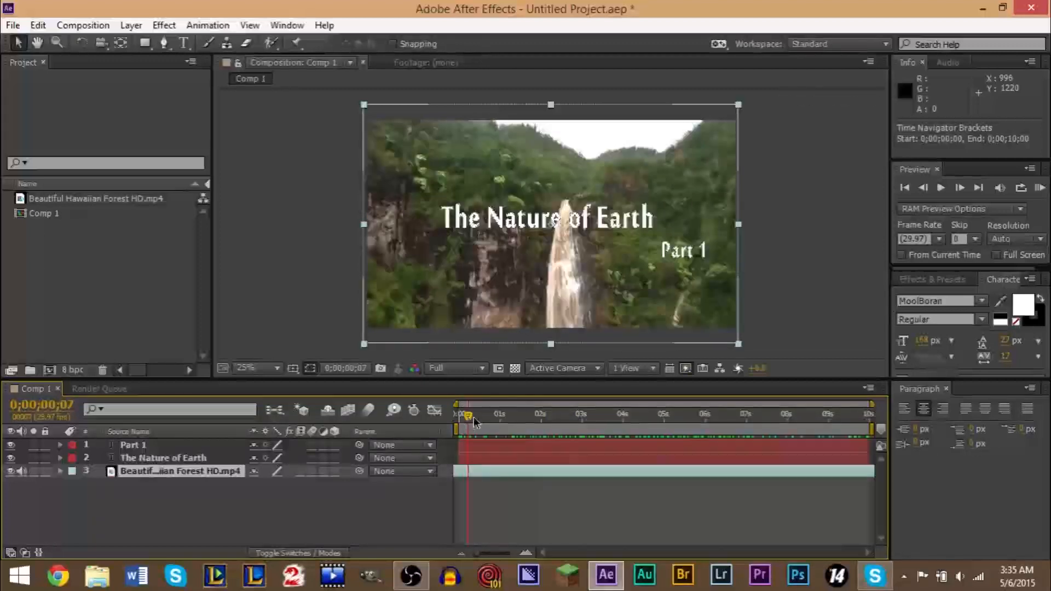
click(488, 444)
click(488, 459)
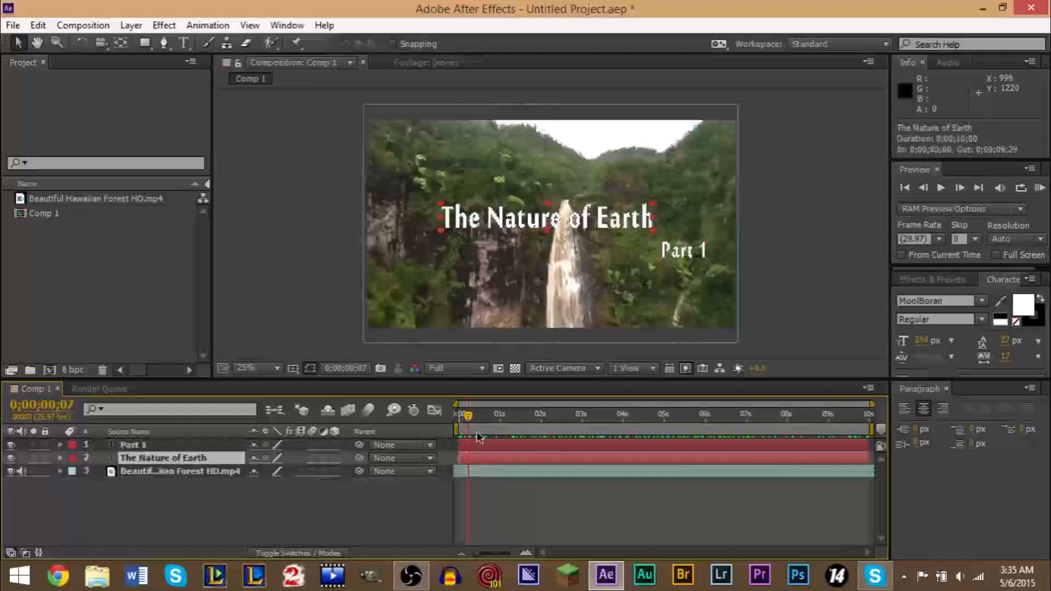
drag(470, 425, 443, 426)
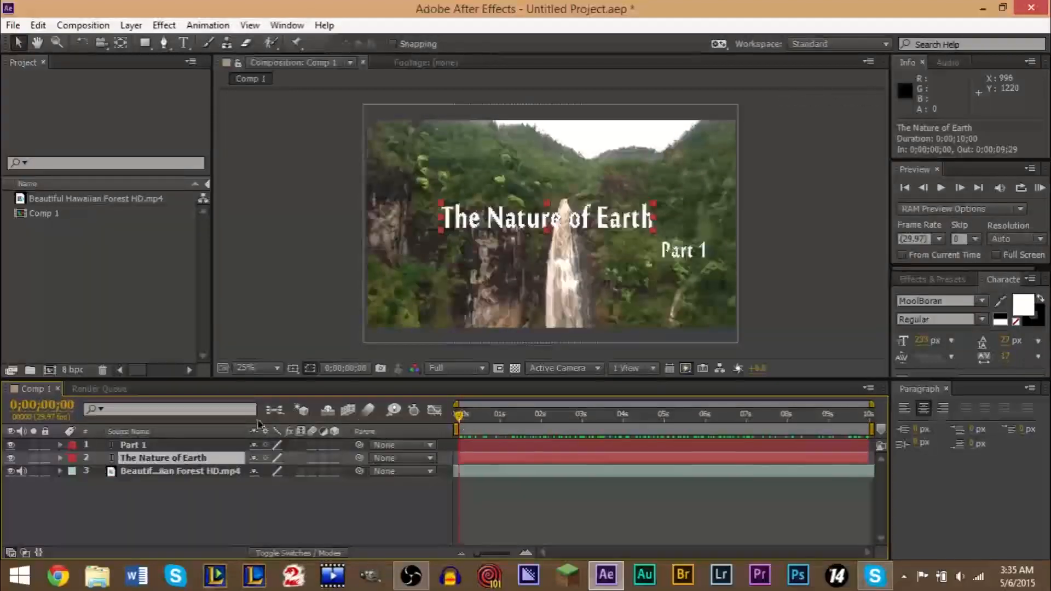
Step: Hide both text layers, preview the bare footage from the start, and place the current time at 0;00;01;28
click(11, 445)
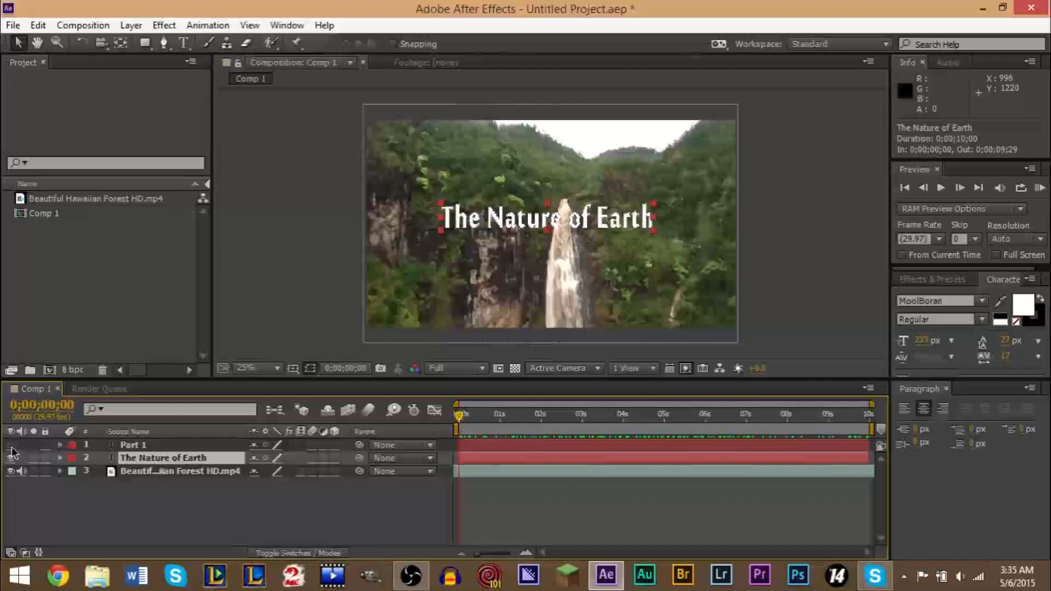
click(11, 457)
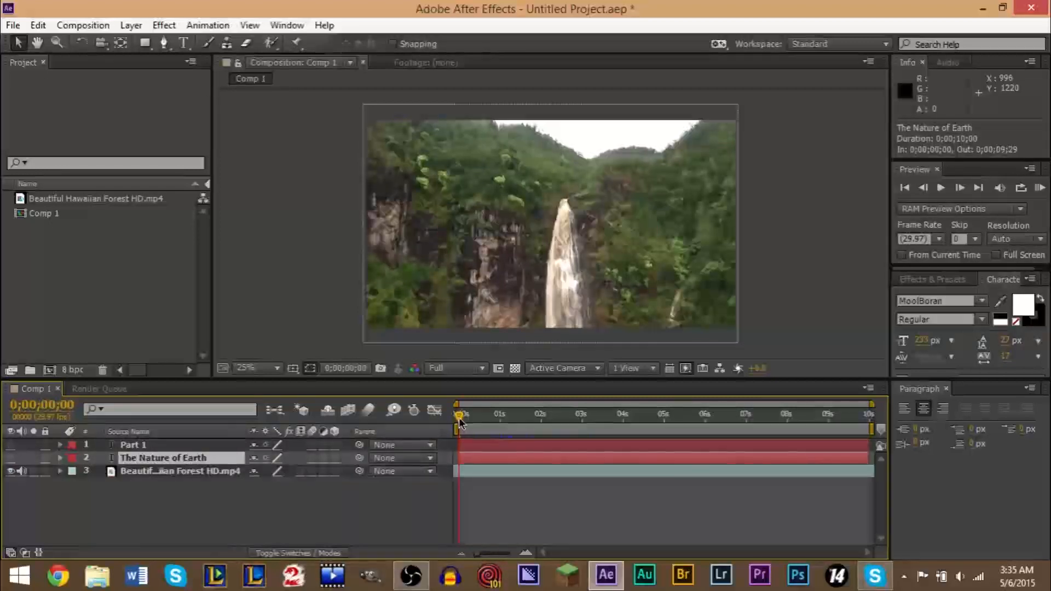
key(space)
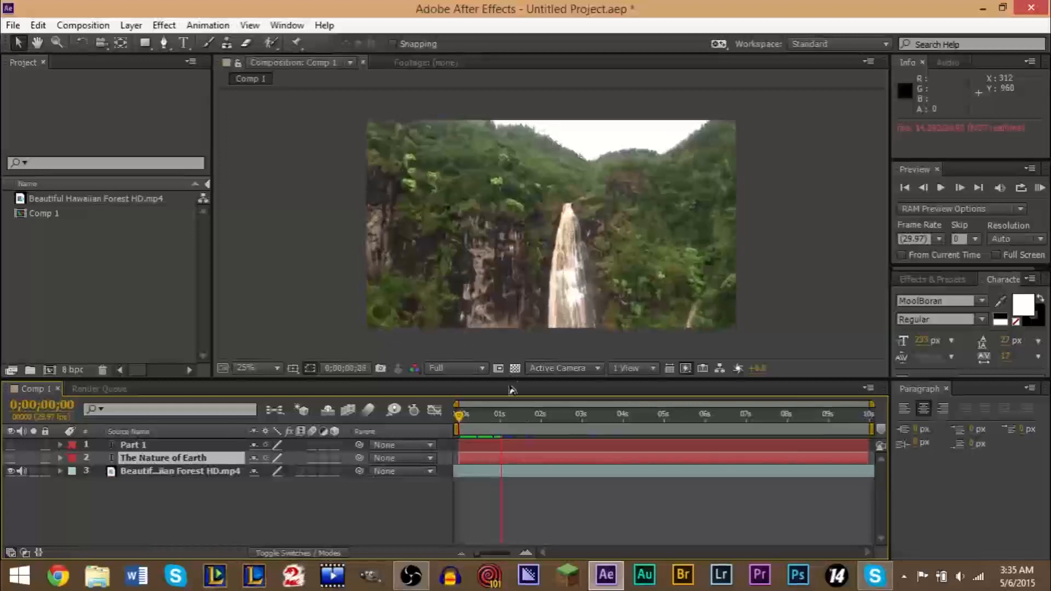
click(506, 417)
drag(507, 419, 539, 420)
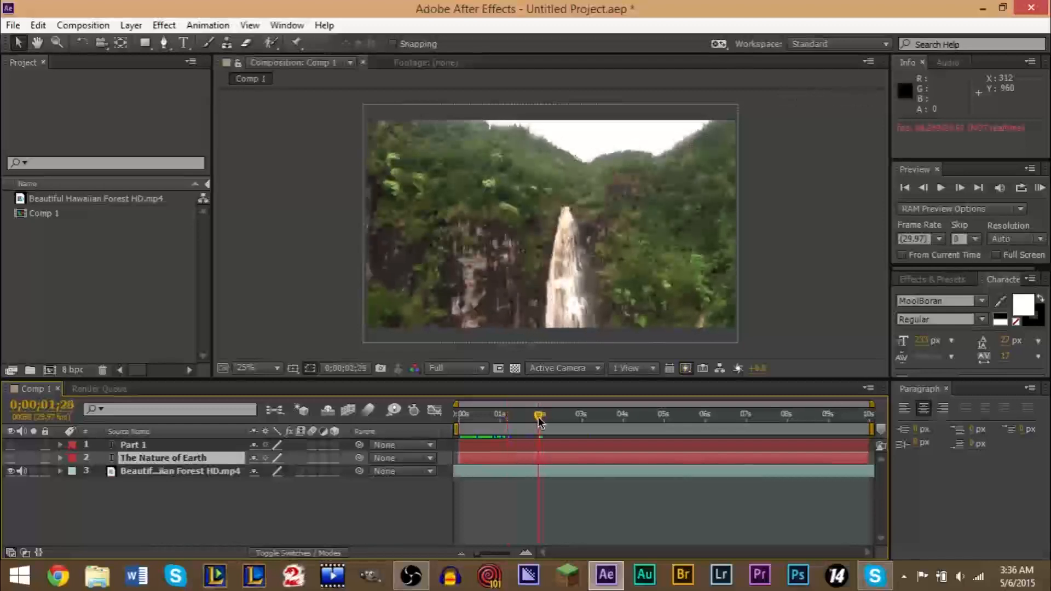
Step: Try trimming the start of the "Part 1" layer to 0;00;01;28, and extend it back to the composition's start
click(540, 444)
click(544, 461)
click(550, 448)
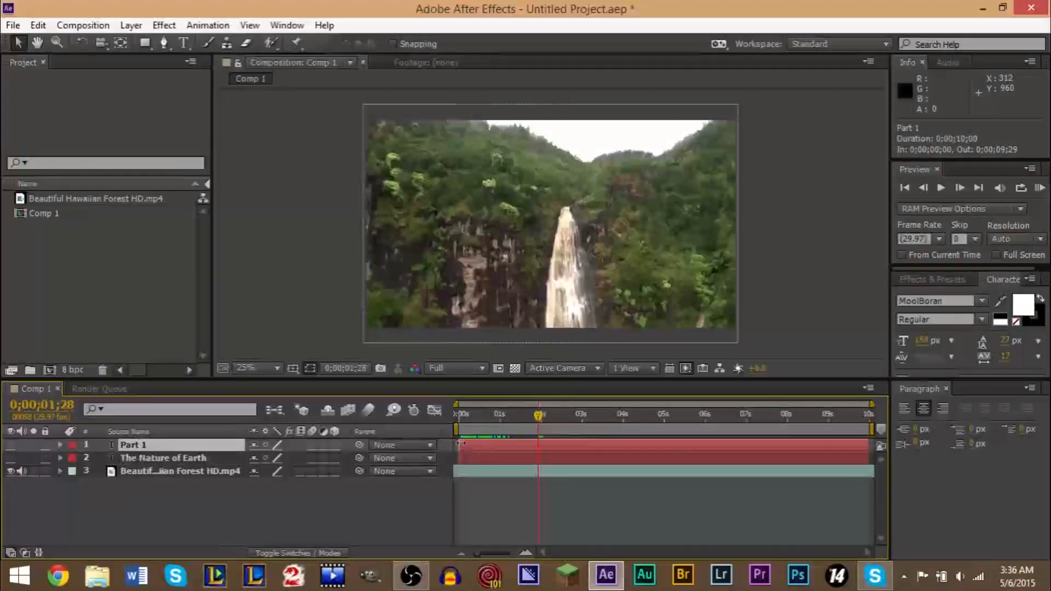
drag(461, 448, 537, 451)
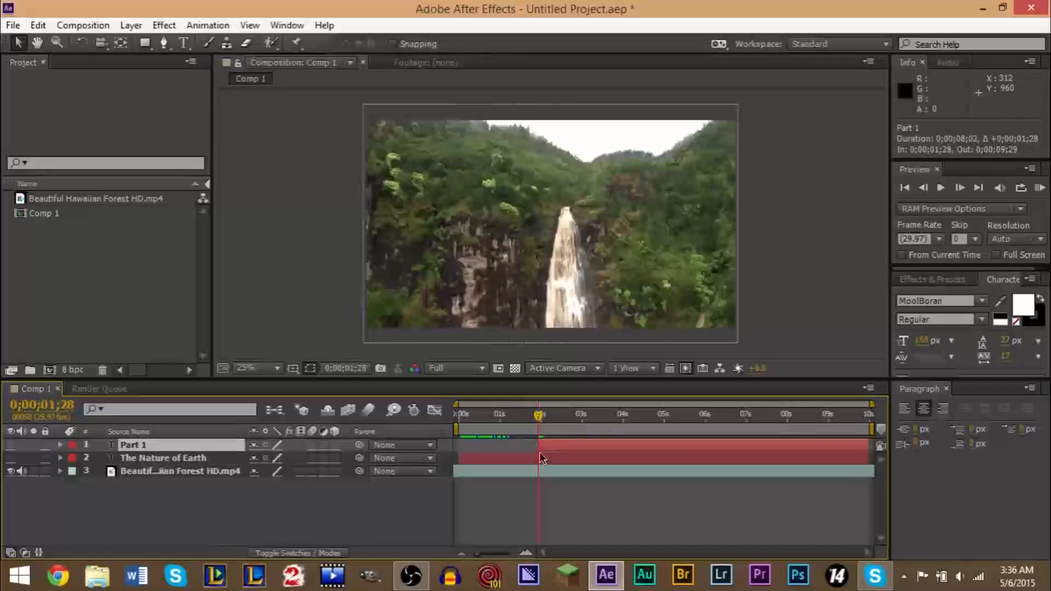
mouse_move(479, 554)
mouse_down()
mouse_move(511, 554)
mouse_move(459, 553)
mouse_up()
drag(540, 444, 461, 446)
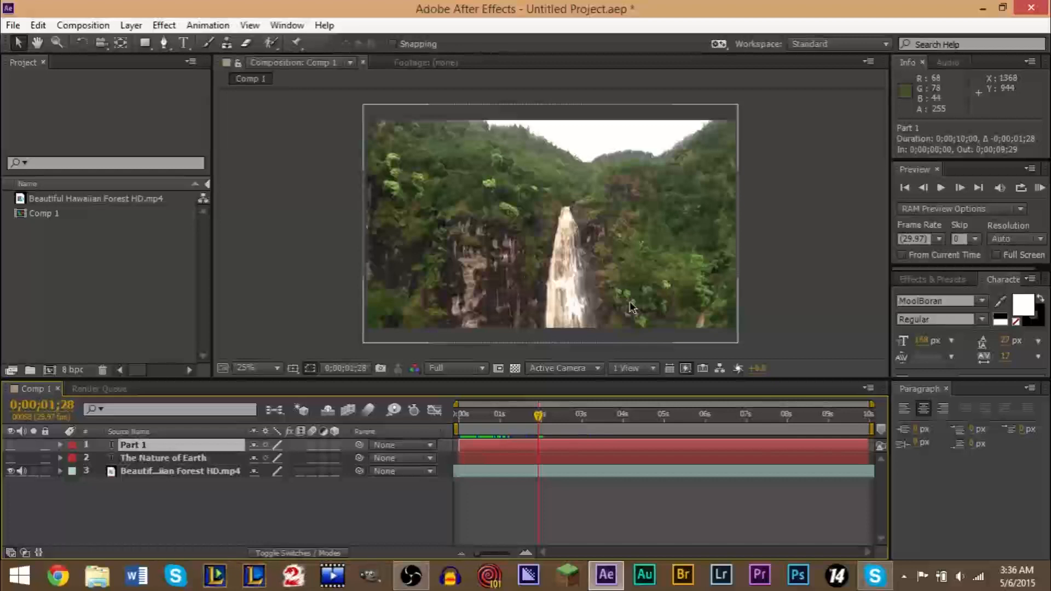
Step: Trim the start of both the "Part 1" and "The Nature of Earth" layers to the current time, 0;00;01;28
key(alt+bracketleft)
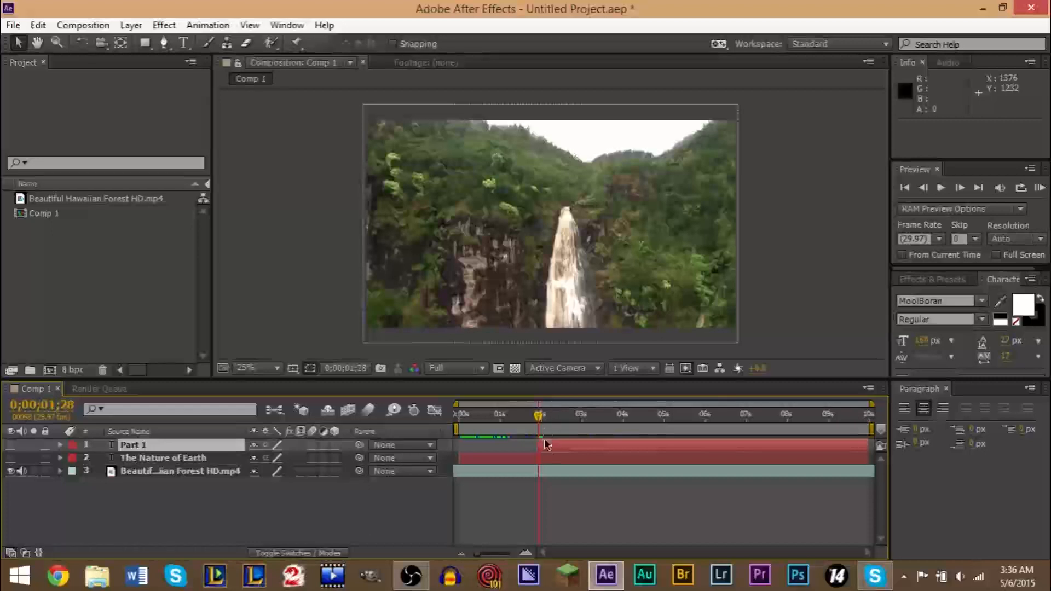
shift+click(564, 462)
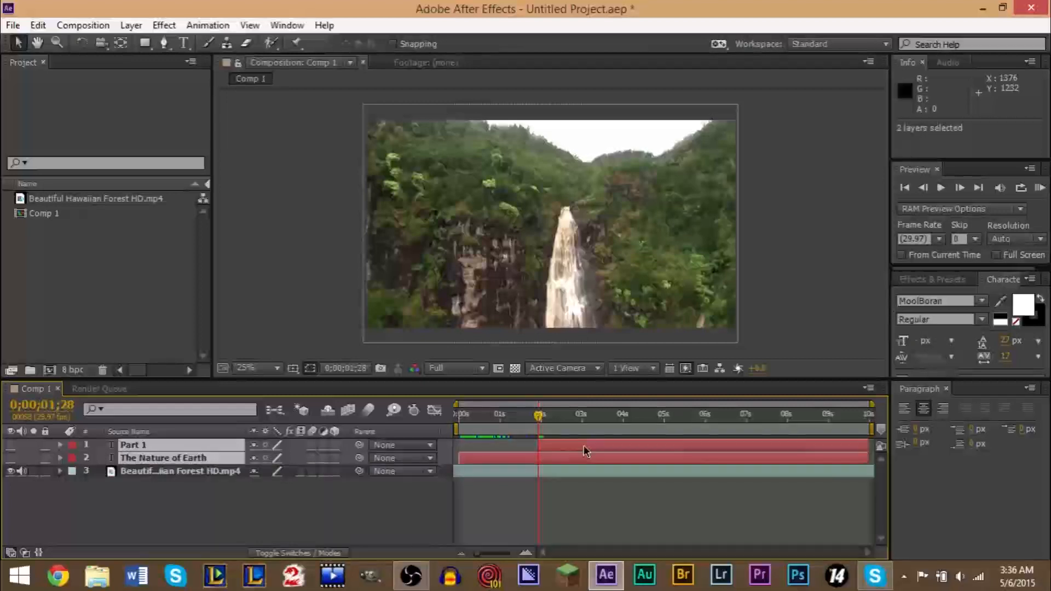
key(alt+bracketleft)
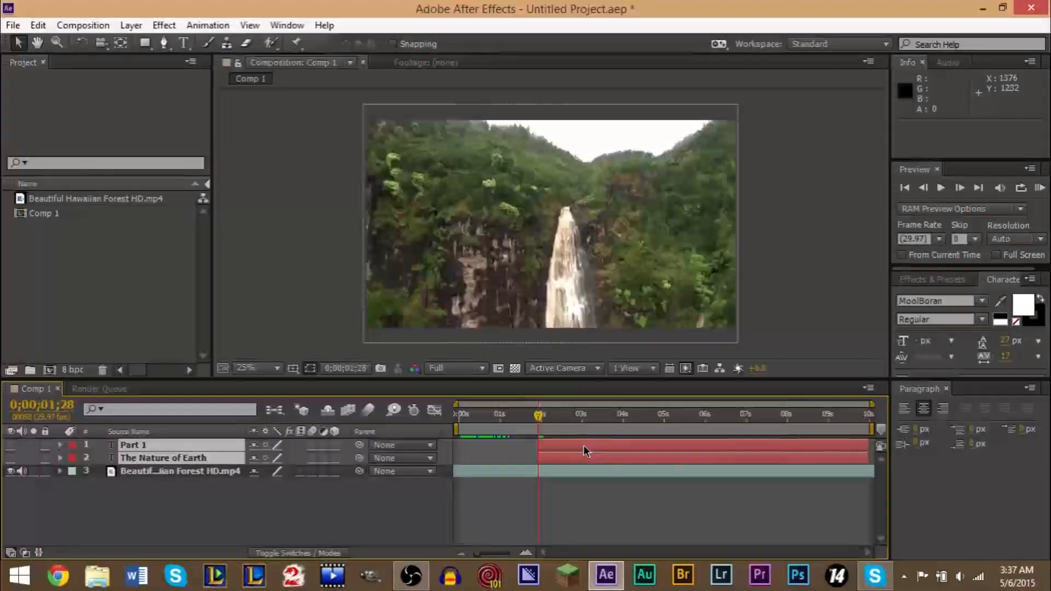
click(514, 446)
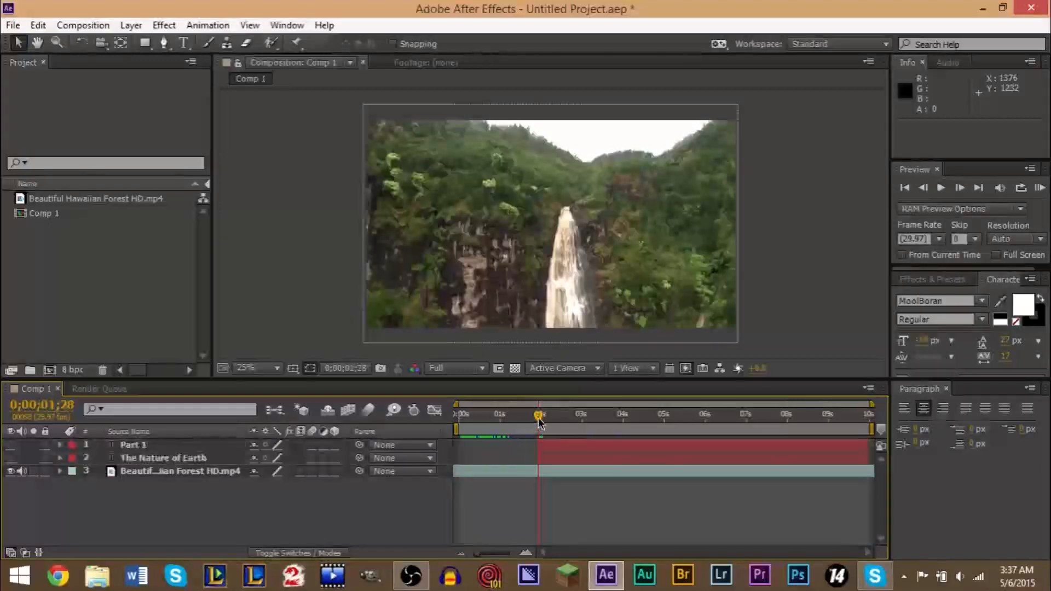
Step: Make both text layers visible again and preview their entrance from 0;00;01;25
mouse_move(540, 422)
mouse_down()
mouse_move(548, 422)
mouse_move(534, 420)
mouse_up()
click(11, 445)
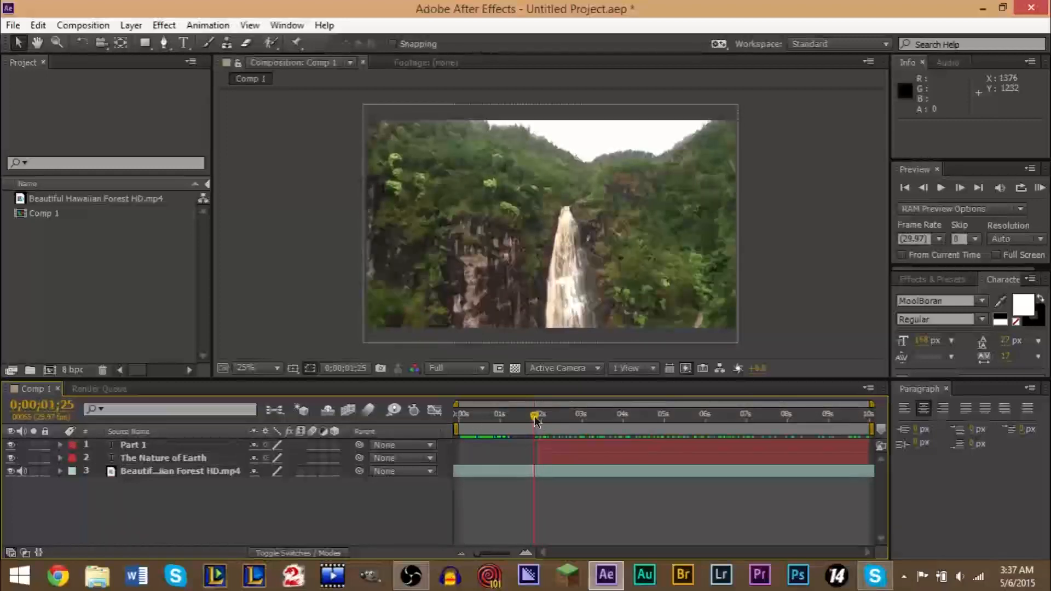
key(space)
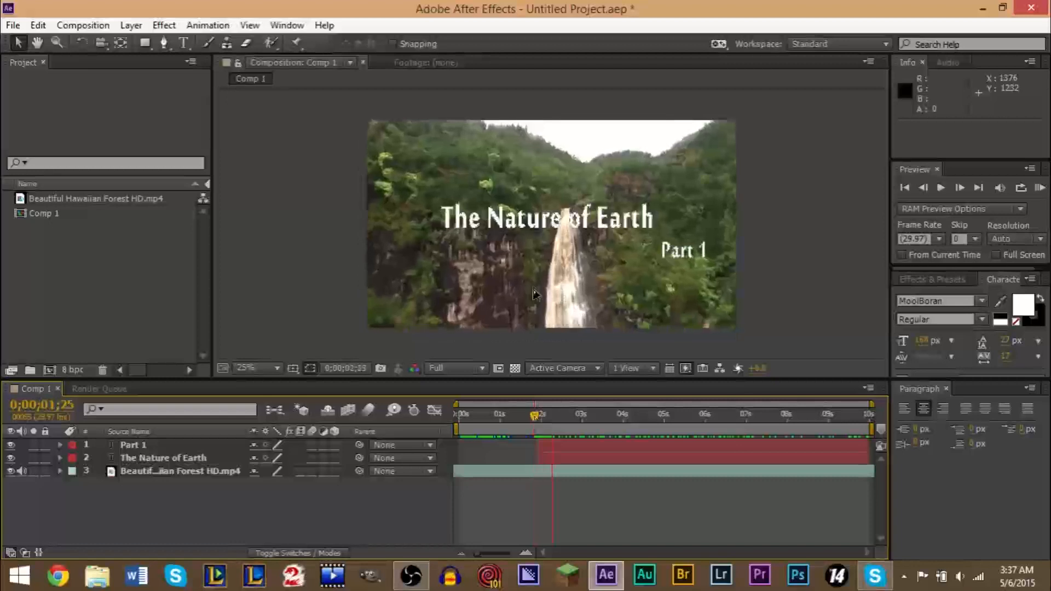
Step: Hide the "Part 1" layer and scrub between 0;00;02;14 and 0;00;02;29 to look for the subtitle's entrance time
click(11, 444)
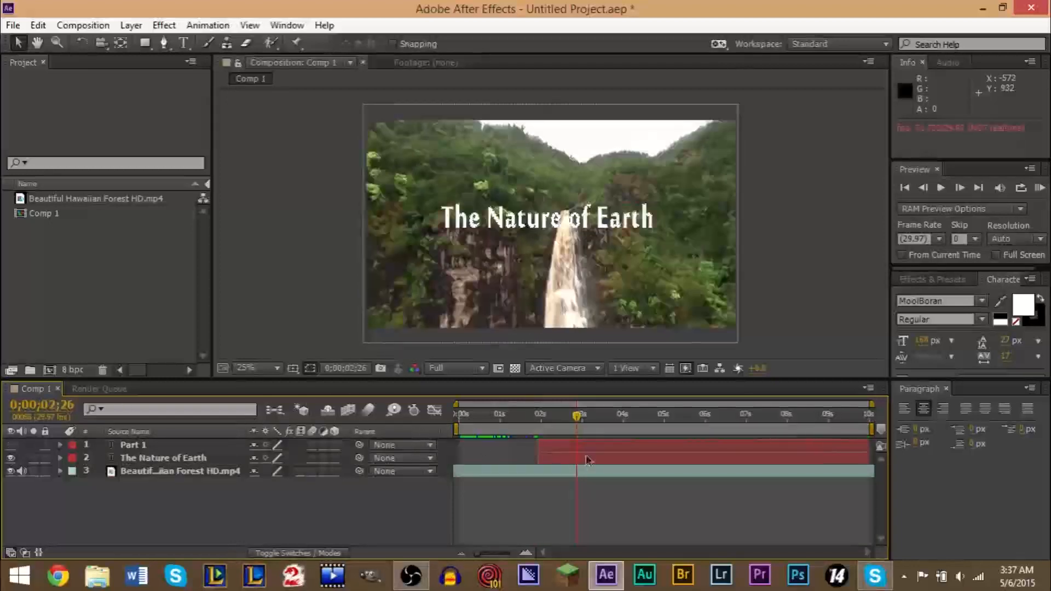
drag(577, 423, 561, 424)
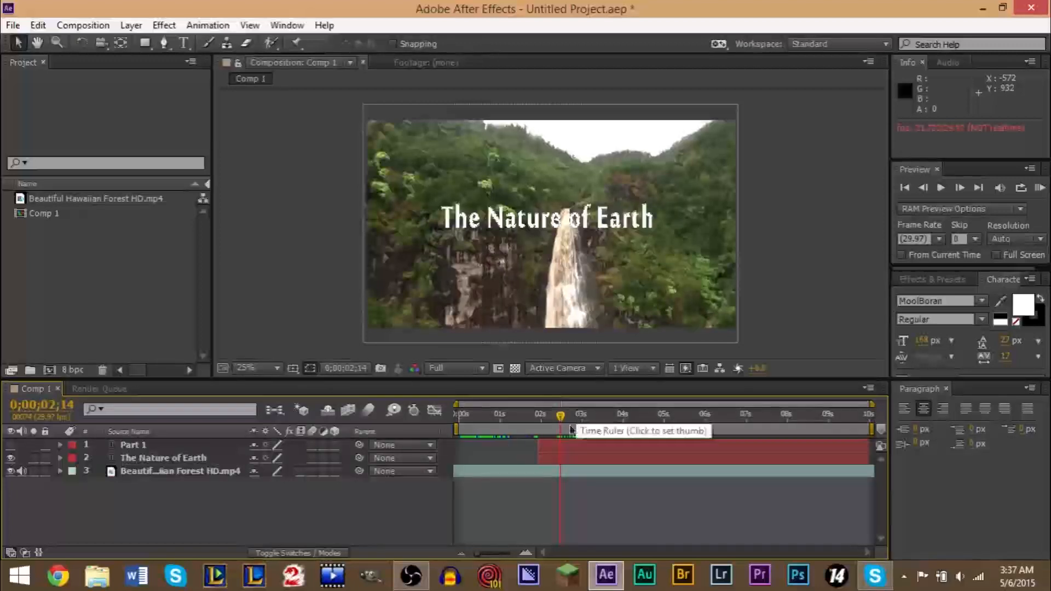
drag(560, 417, 582, 419)
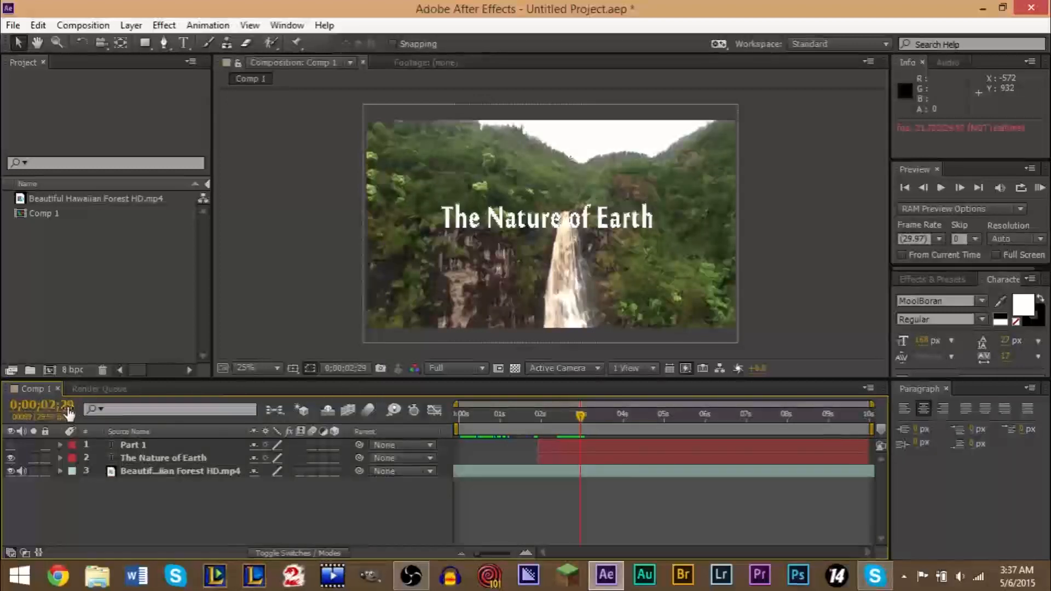
click(358, 374)
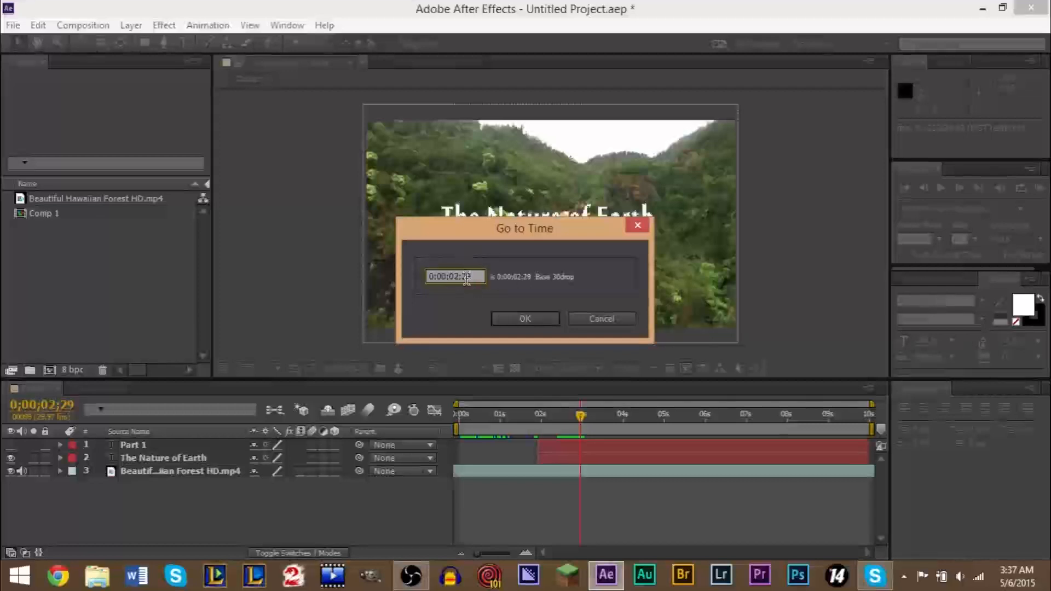
drag(461, 278, 472, 276)
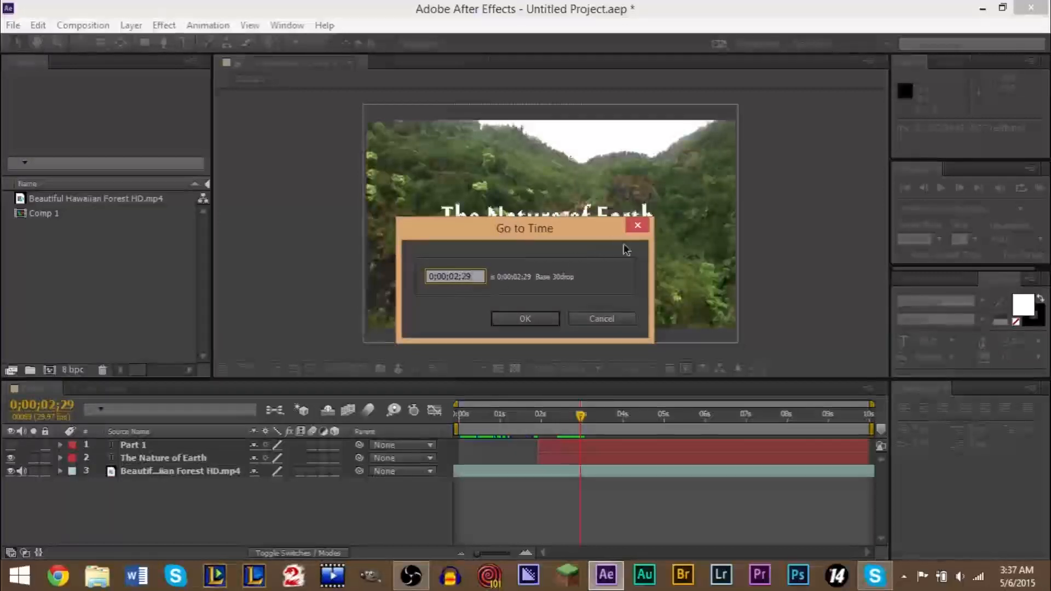
key(Return)
Step: Set the composition's current time to 0;00;02;15
drag(584, 418, 567, 416)
click(53, 408)
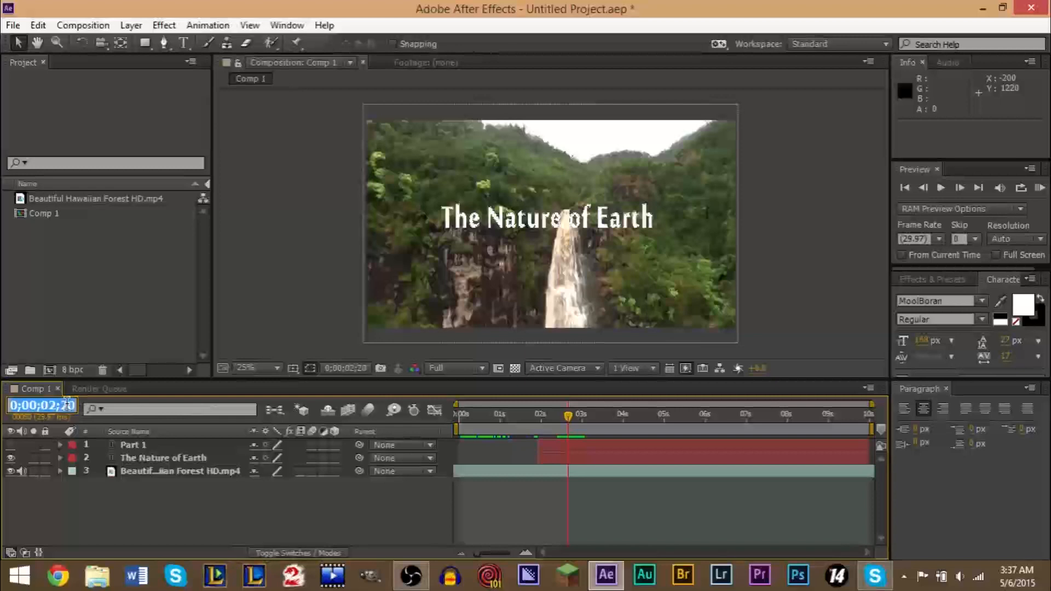
click(69, 405)
key(BackSpace)
key(BackSpace)
text(1)
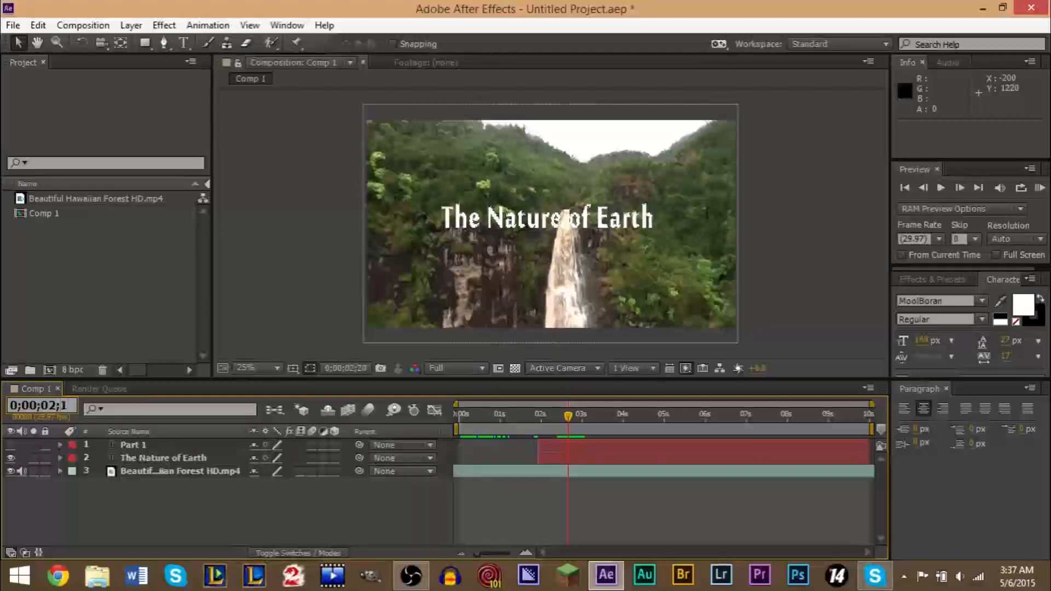
text(5)
key(Return)
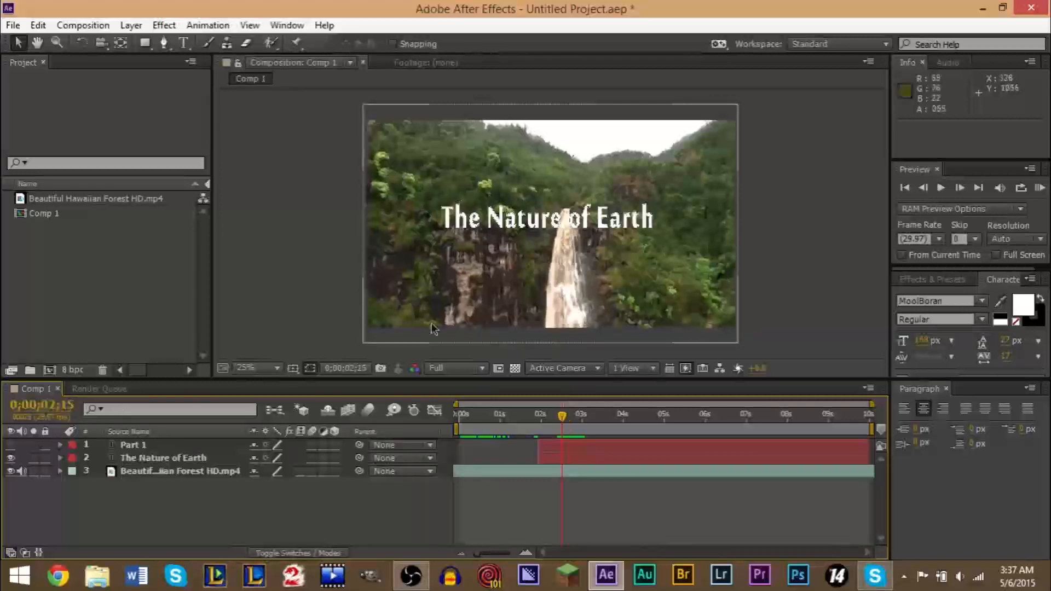
Step: Trim the start of only the "Part 1" layer to the current time, 0;00;02;15
click(564, 458)
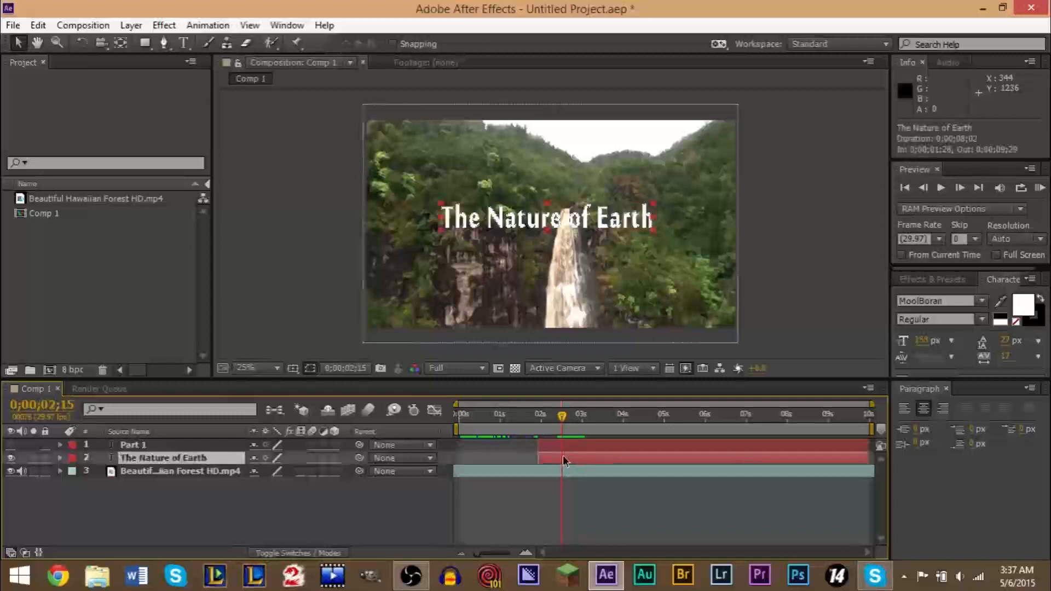
click(599, 446)
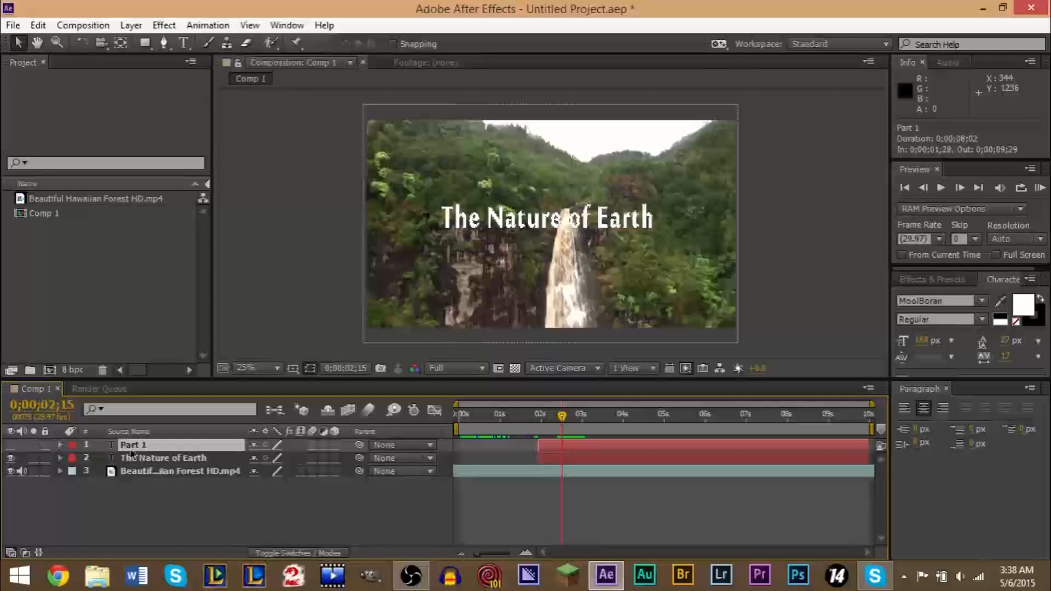
click(140, 472)
click(150, 448)
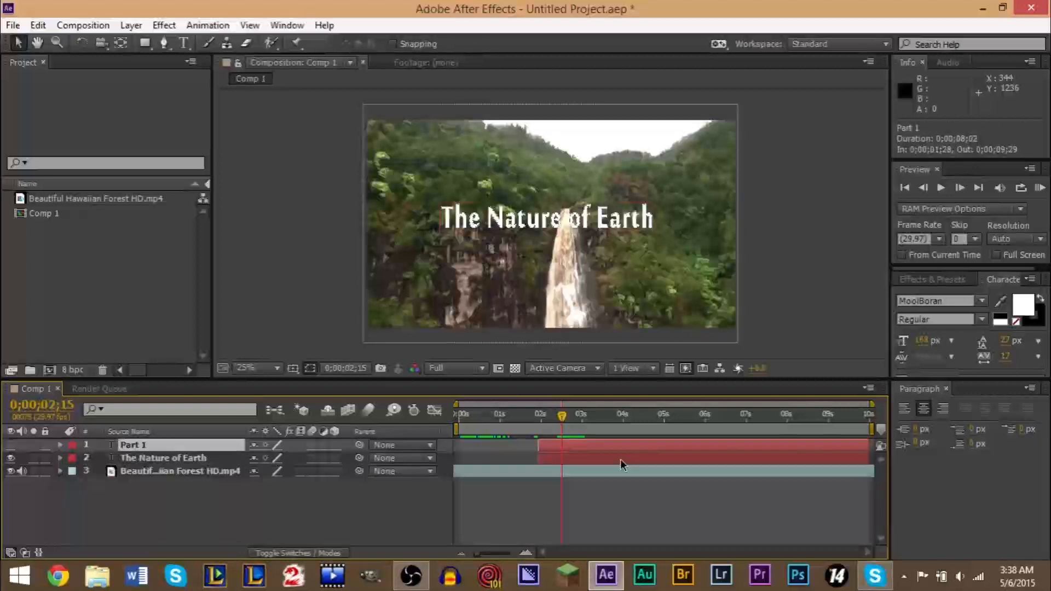
key(alt+bracketleft)
Step: Make the "Part 1" layer visible and preview from 0;00;01;24 to check that the subtitle enters after the title
drag(564, 419, 533, 419)
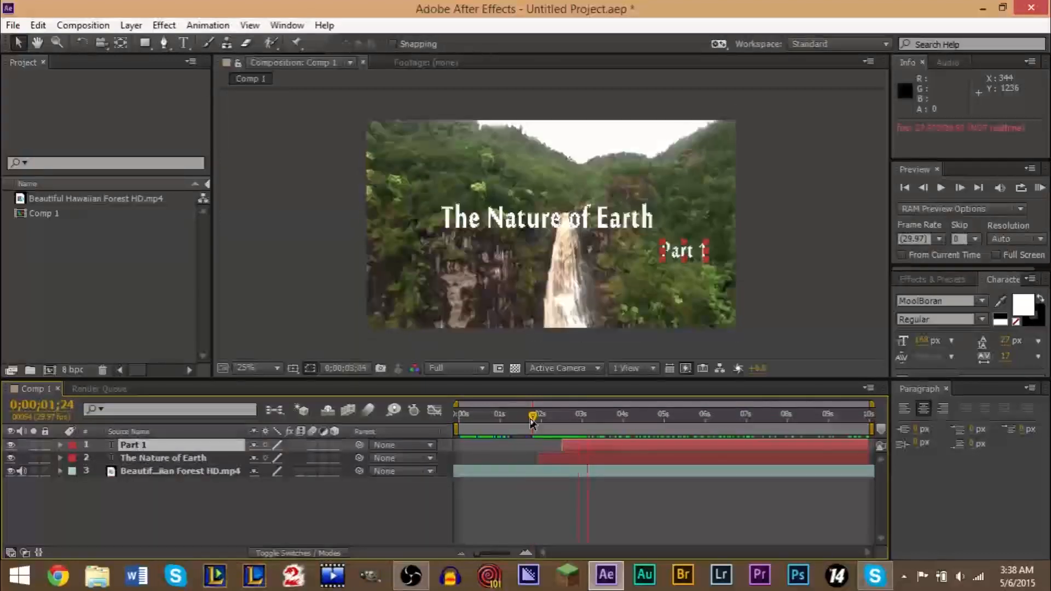
key(space)
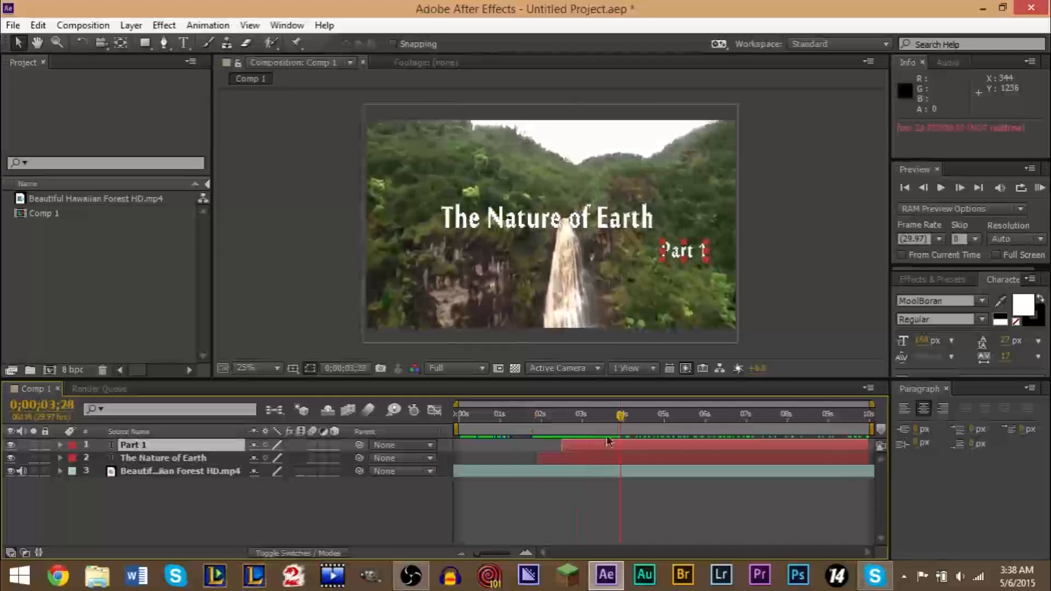
Step: Move the current time to 0;00;03;00 and trim the start of the "Part 1" layer there
drag(618, 417, 581, 421)
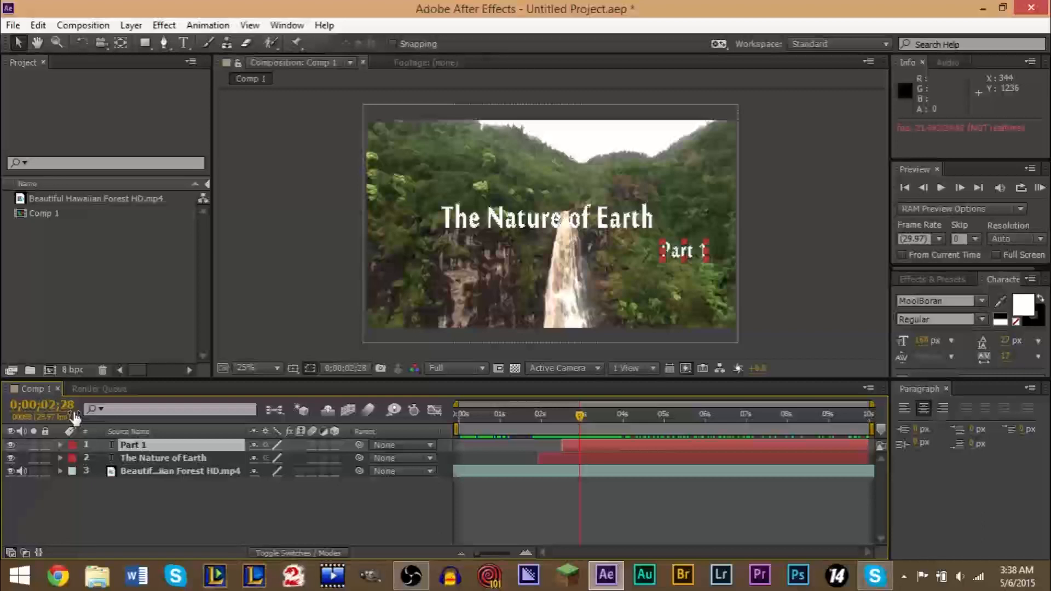
click(43, 405)
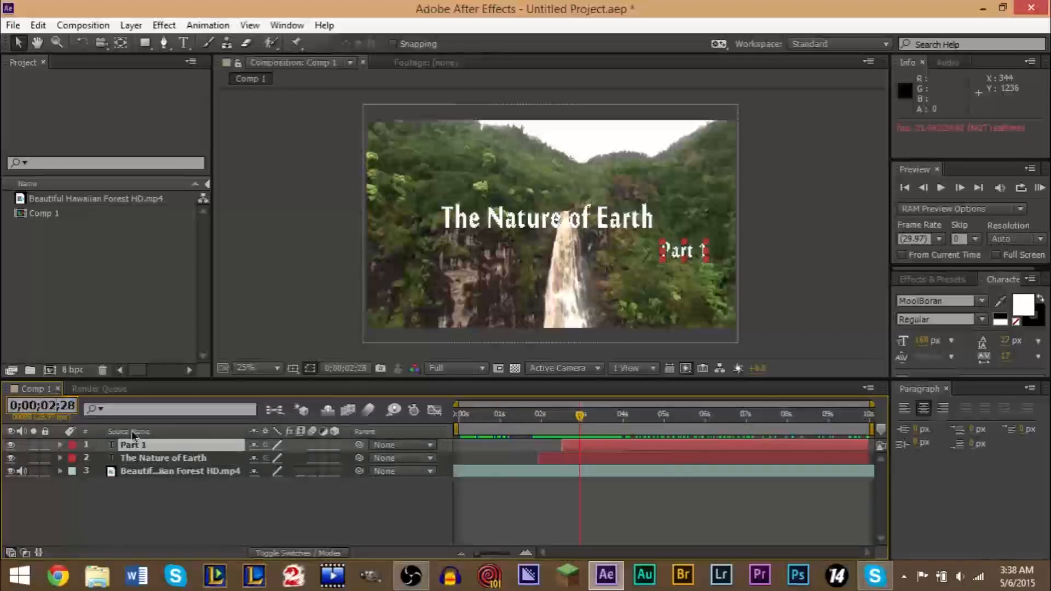
key(BackSpace)
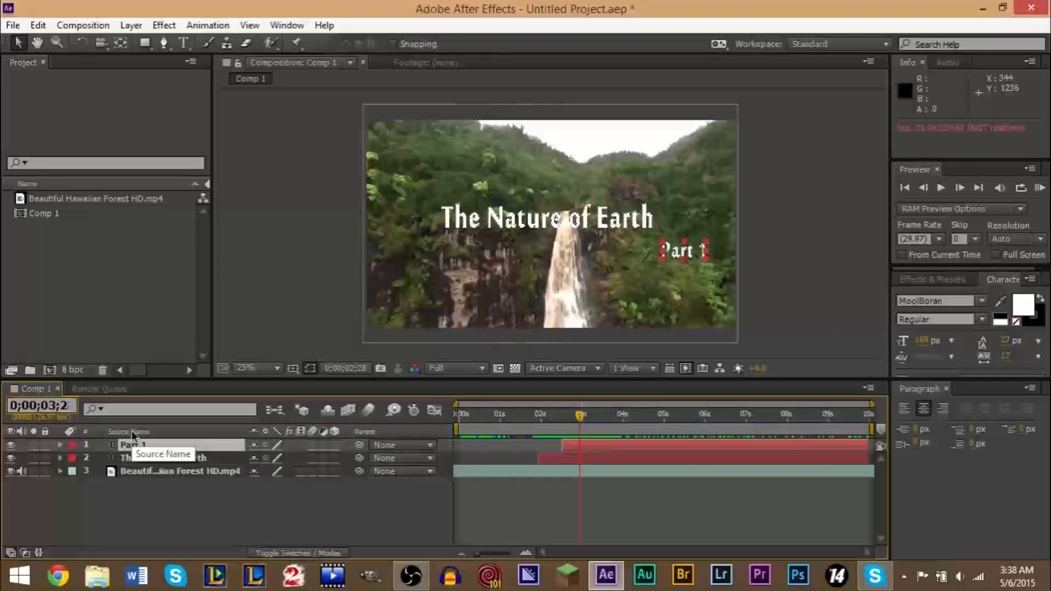
key(Return)
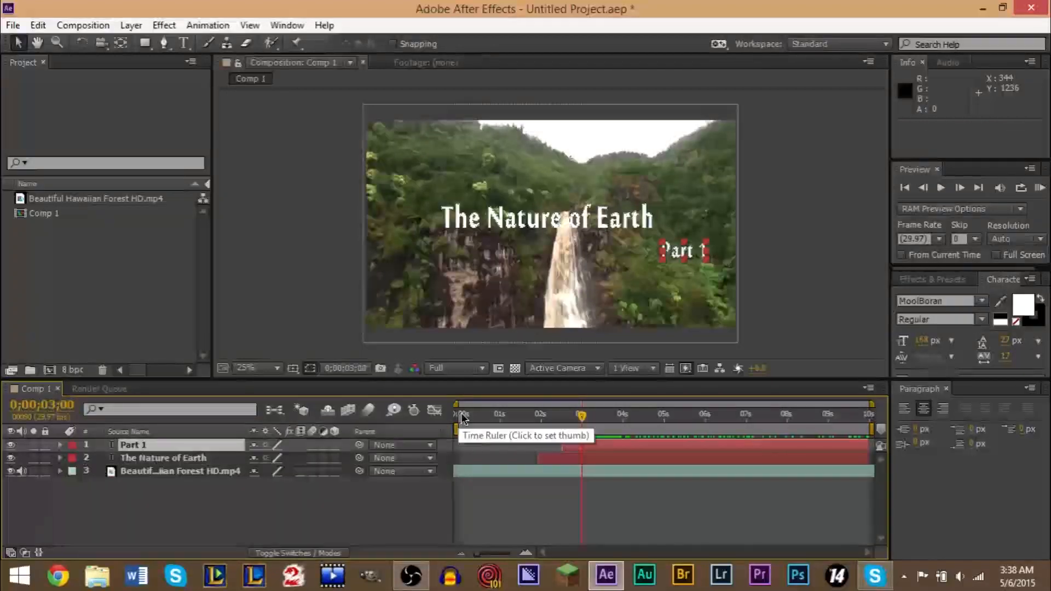
Step: Preview the composition from 0;00;01;22 and again from 0;00;01;26 to check the delay between the title and the subtitle
drag(579, 405, 531, 415)
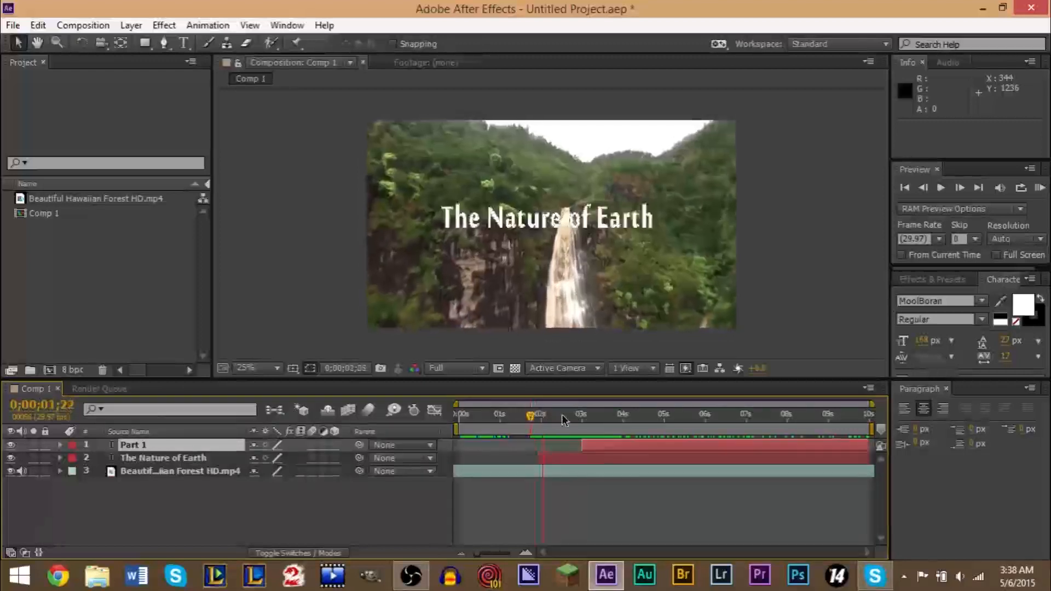
key(space)
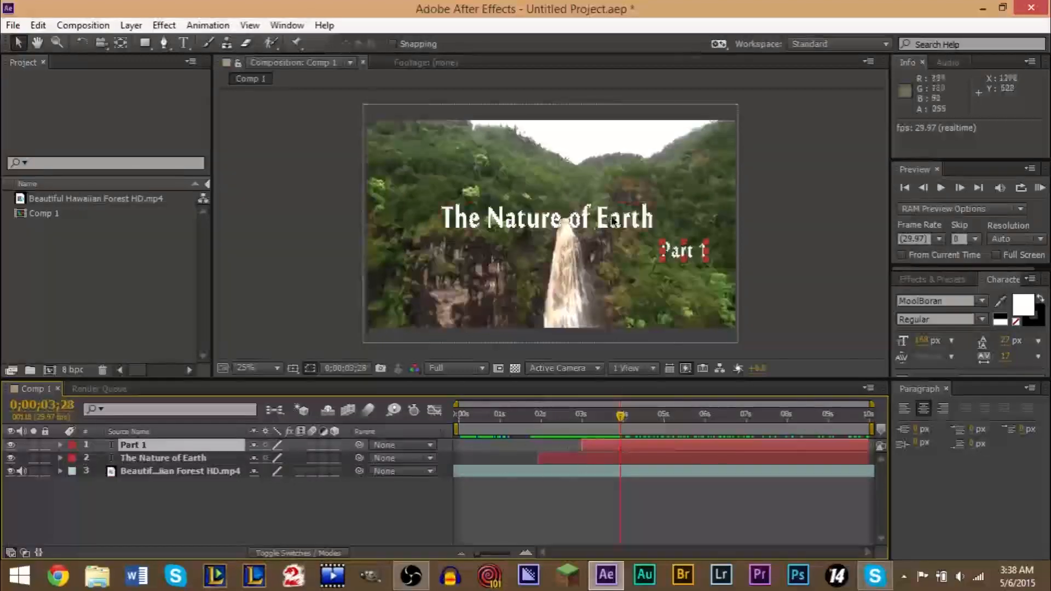
drag(621, 419, 537, 428)
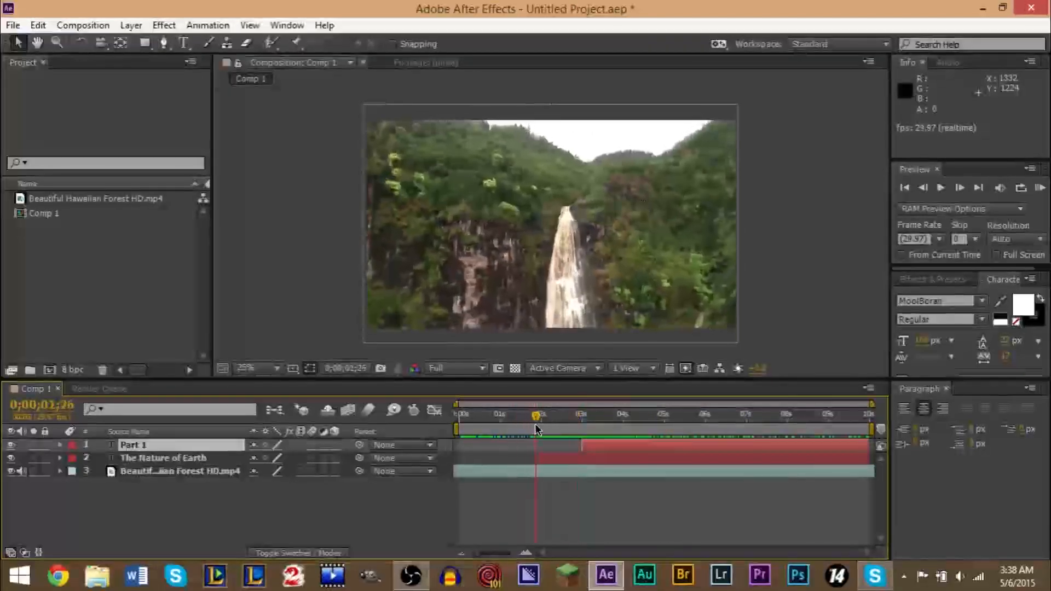
key(space)
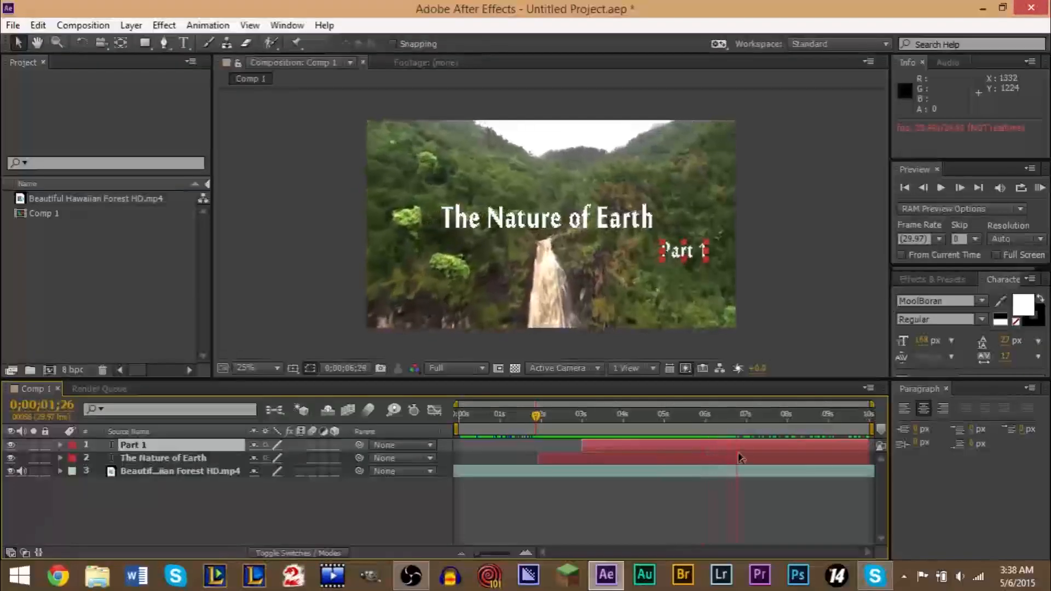
Step: Set the current time to 0;00;06;15 and trim the end of the "Part 1" and "The Nature of Earth" layers there
click(749, 421)
drag(752, 420, 725, 422)
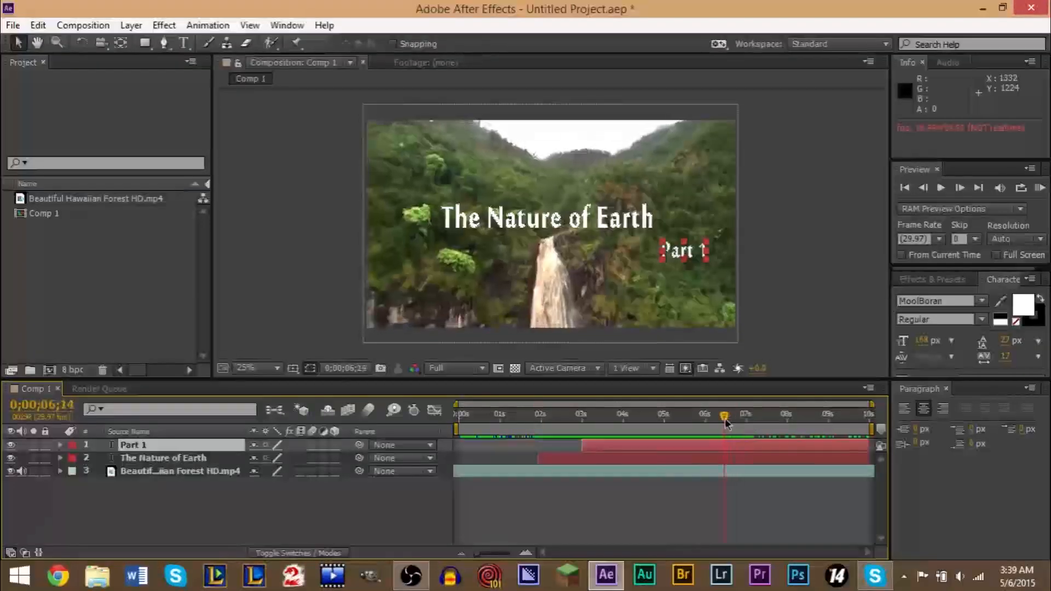
click(65, 405)
key(Right)
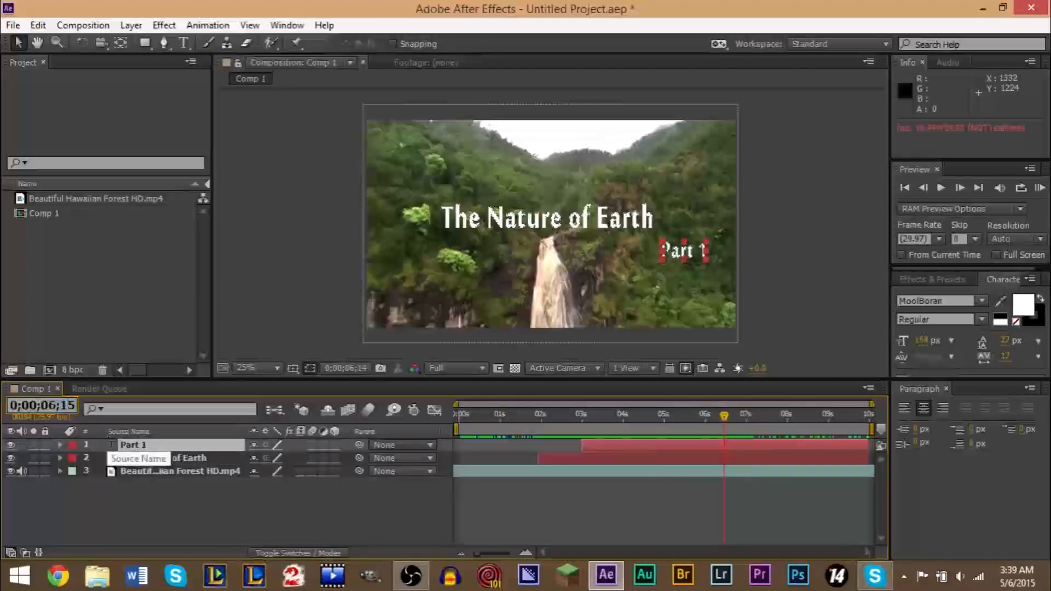
text(5)
key(Return)
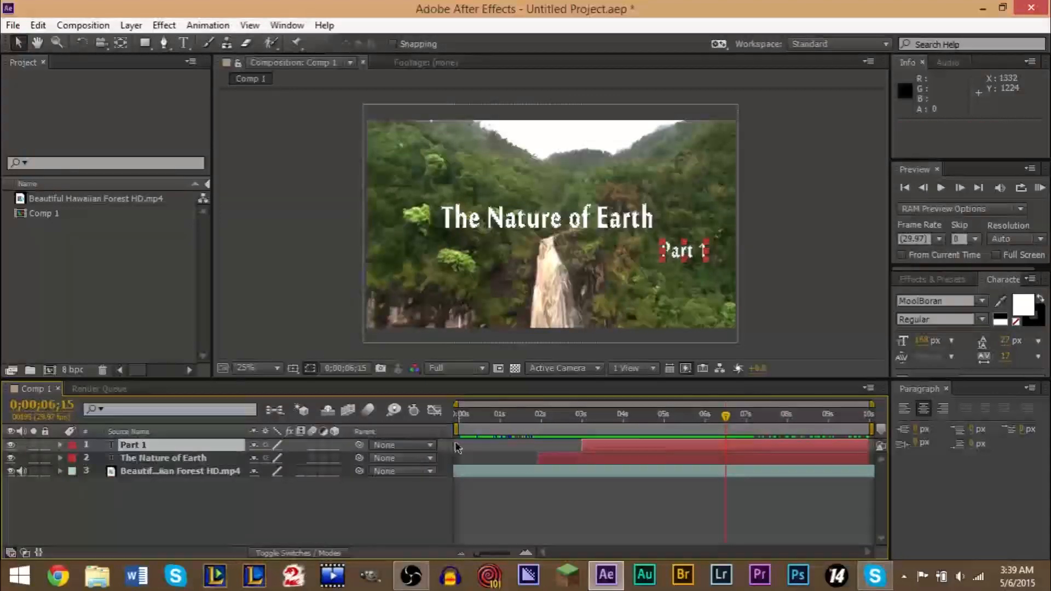
ctrl+click(213, 458)
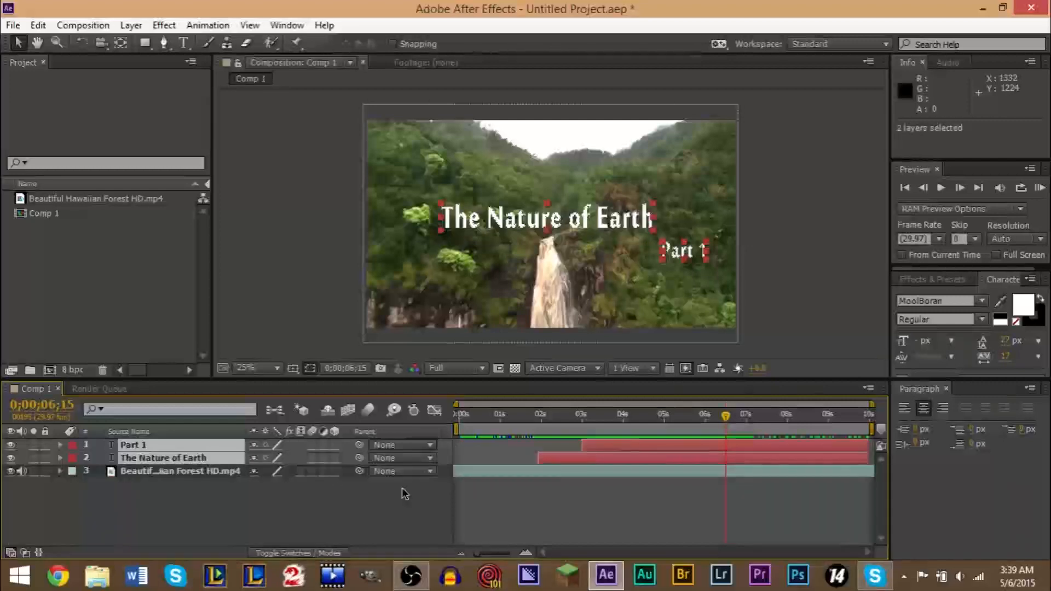
key(alt+bracketright)
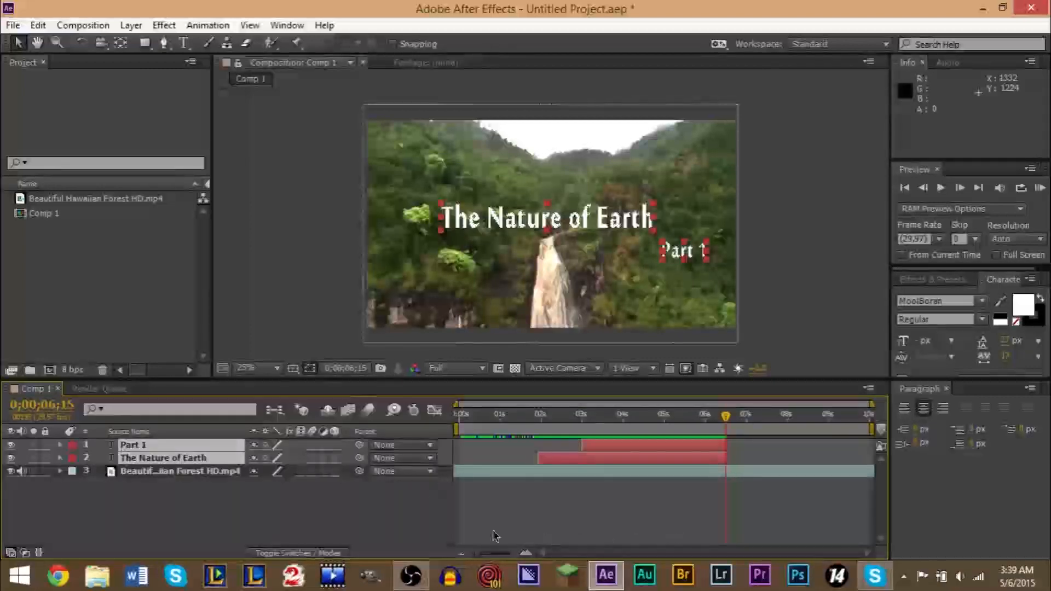
Step: Preview from 0;00;01;24 to check the text's exit, park the current time at 0;00;04;20 and clear the layer selection
click(533, 420)
key(KP_0)
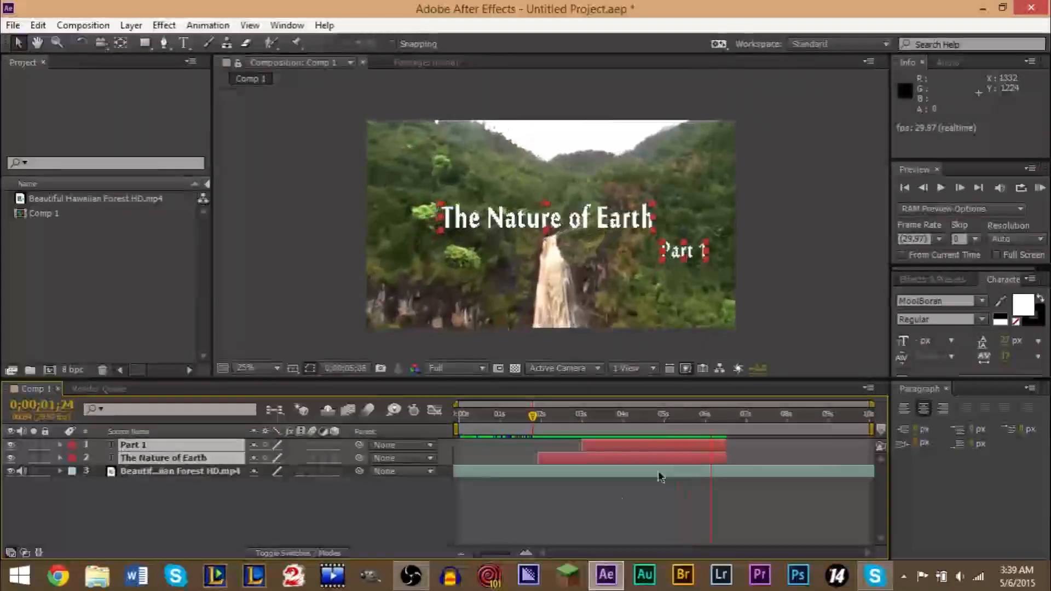
click(743, 474)
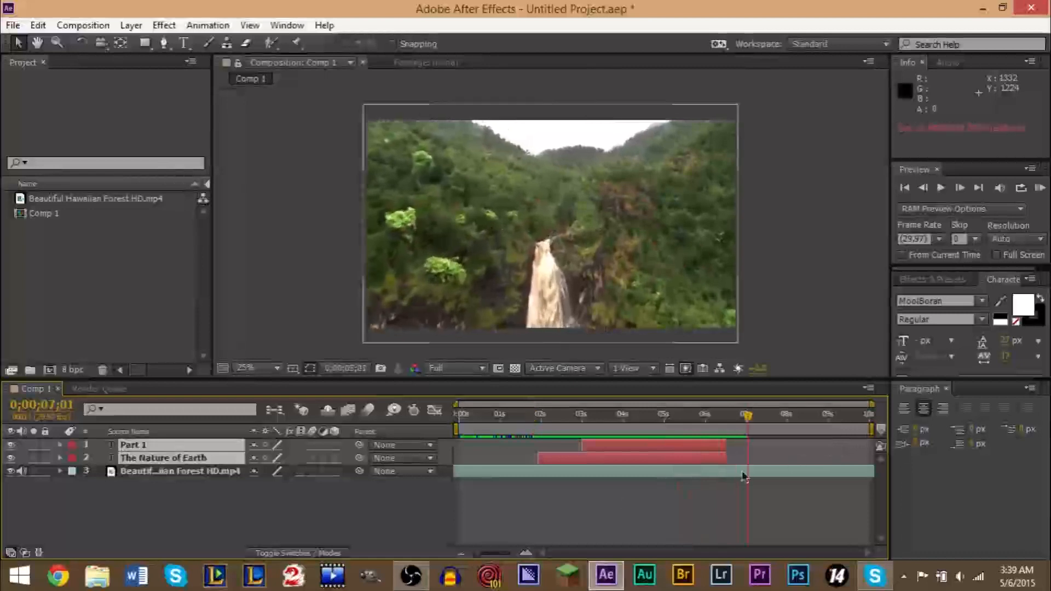
click(651, 415)
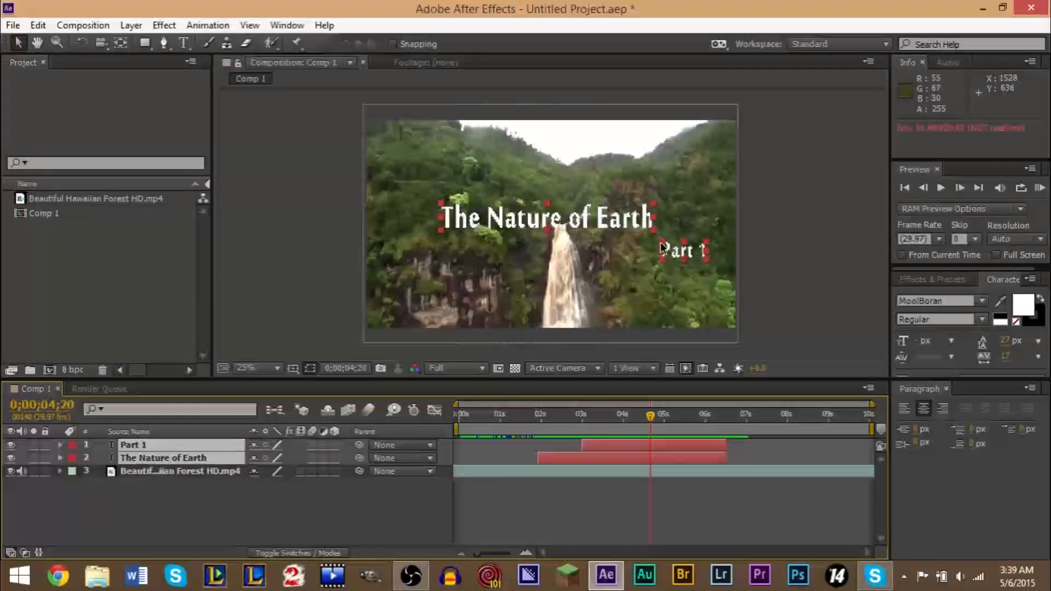
click(536, 515)
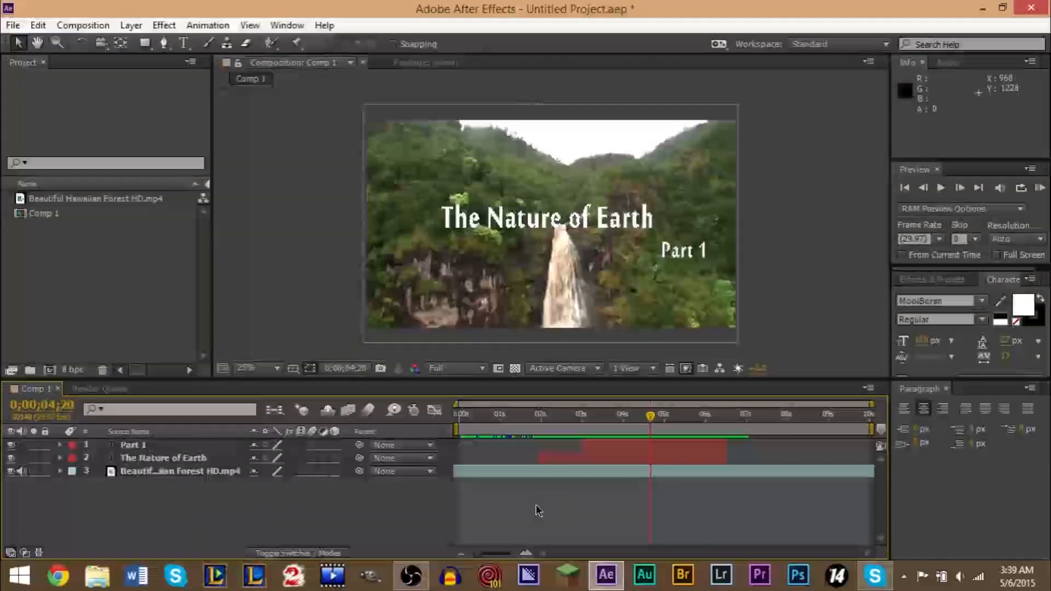
Step: Scrub and play the composition from near its start to review the text timing, then return to 0;00;01;27
drag(571, 419, 625, 427)
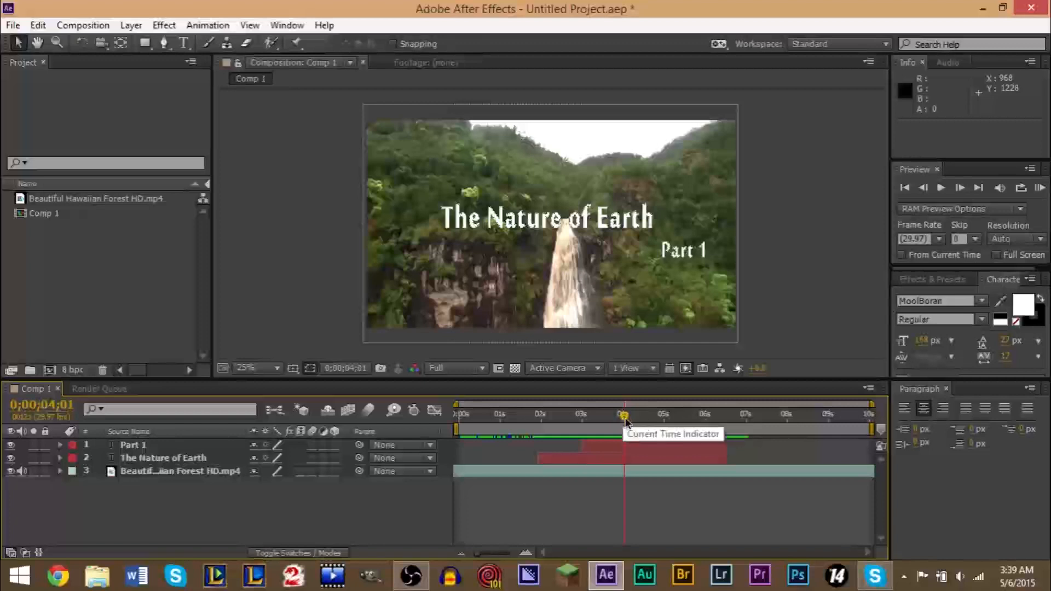
drag(624, 416, 453, 423)
key(space)
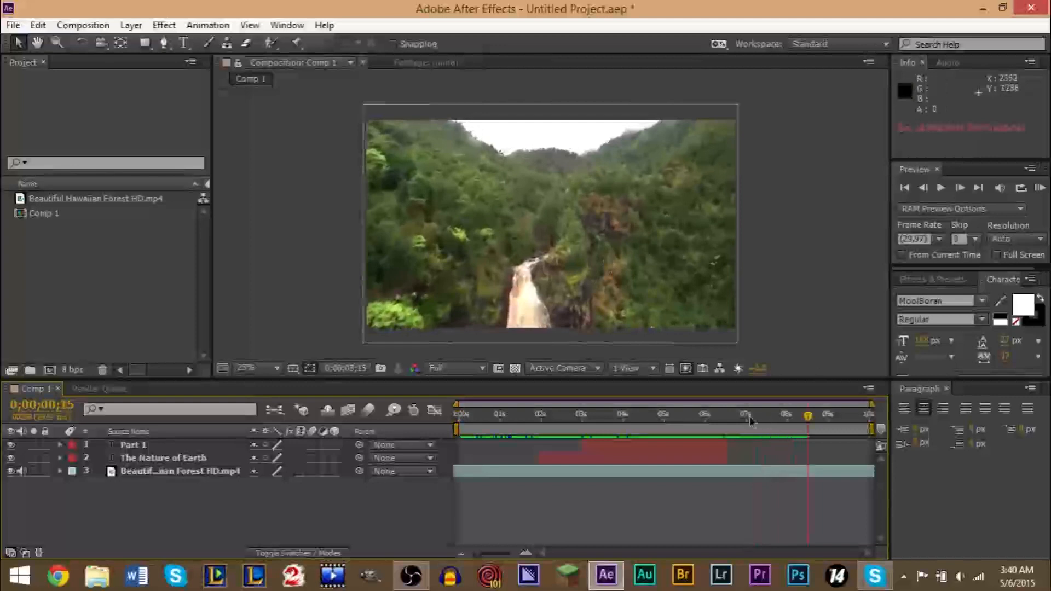
drag(733, 419, 809, 420)
mouse_move(518, 419)
mouse_down()
mouse_move(477, 419)
mouse_move(665, 415)
mouse_move(536, 416)
mouse_up()
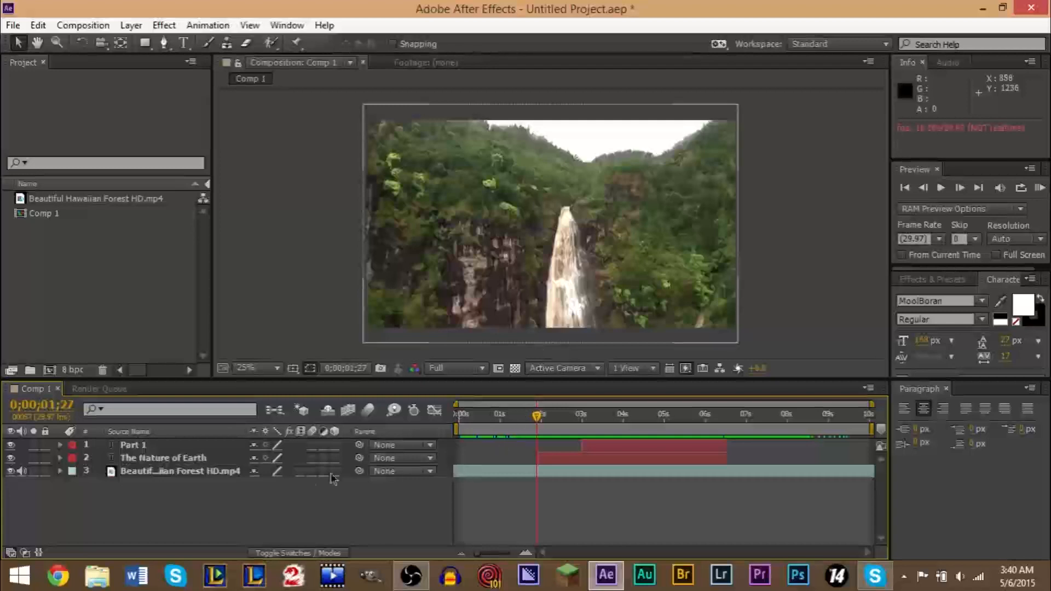
Step: Apply the Fast Blur effect to the Beautiful Hawaiian Forest HD.mp4 layer
click(127, 474)
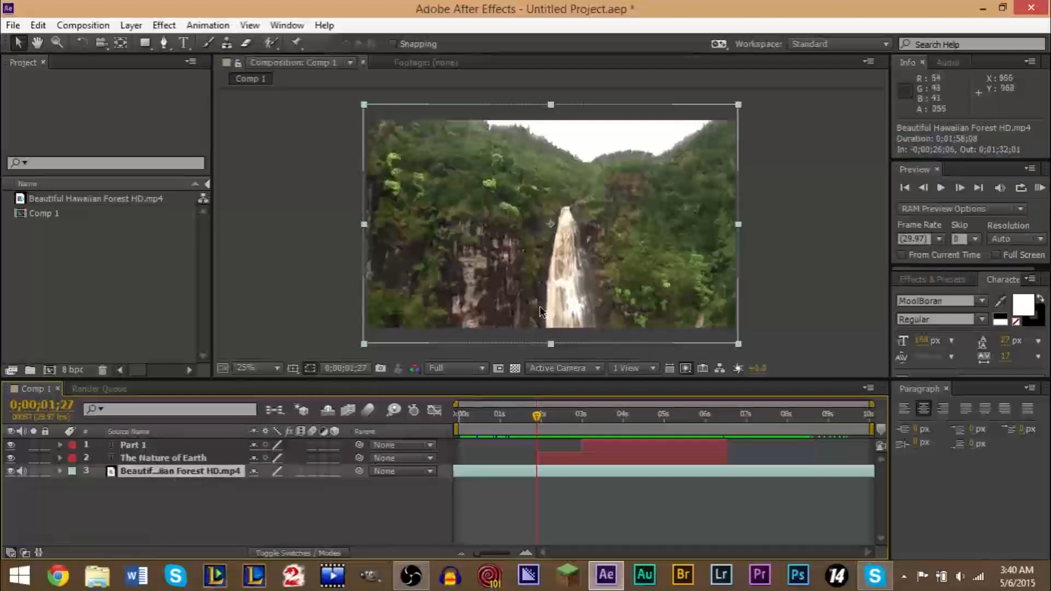
click(166, 26)
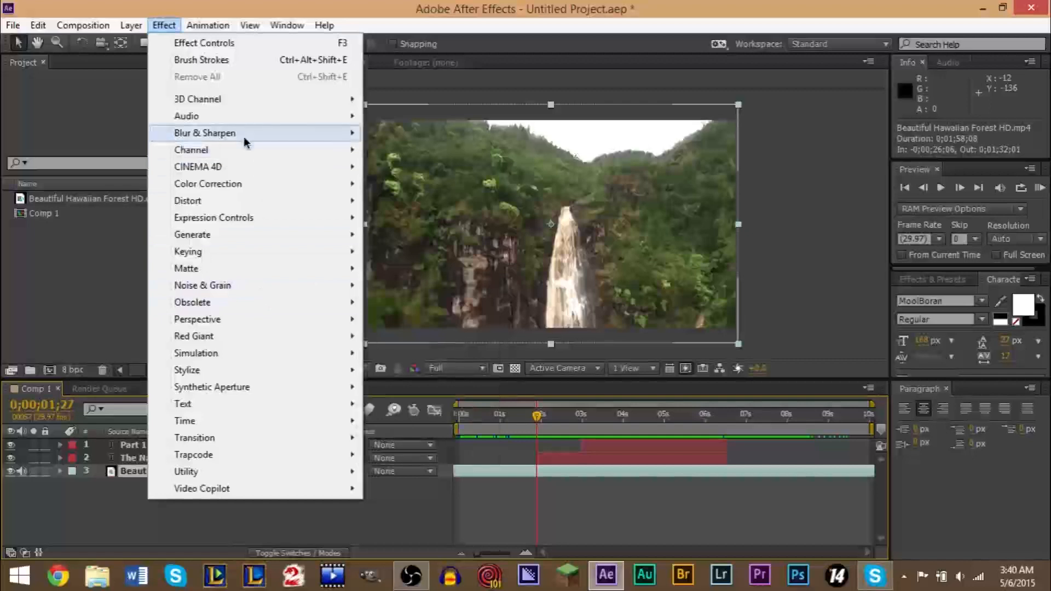
mouse_move(244, 137)
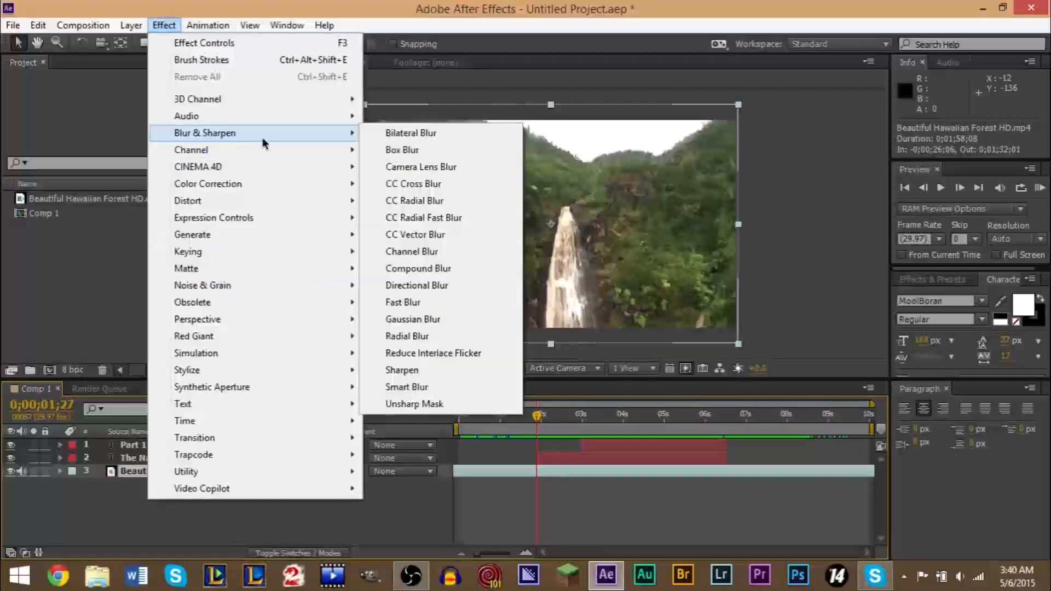
click(419, 303)
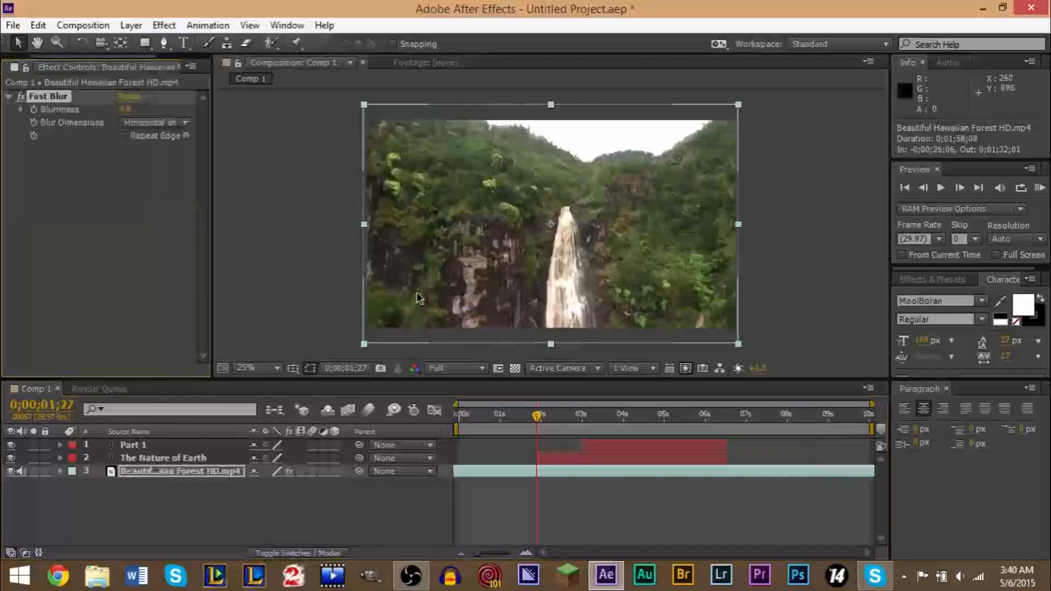
Step: Set the composition view's magnification to Fit up to 100% and make the viewer taller
click(269, 368)
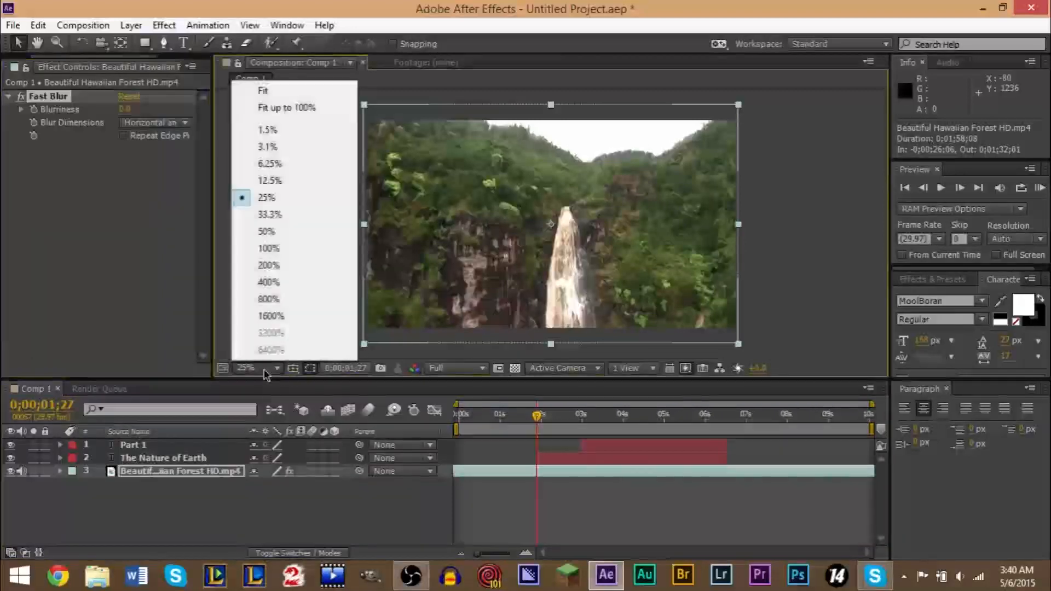
click(297, 107)
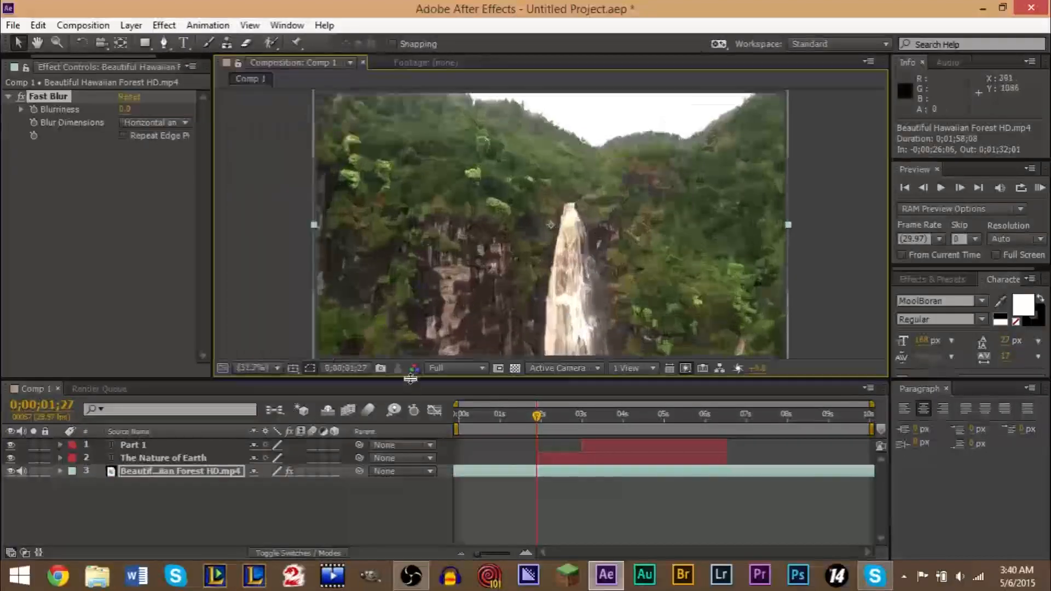
drag(410, 377, 412, 430)
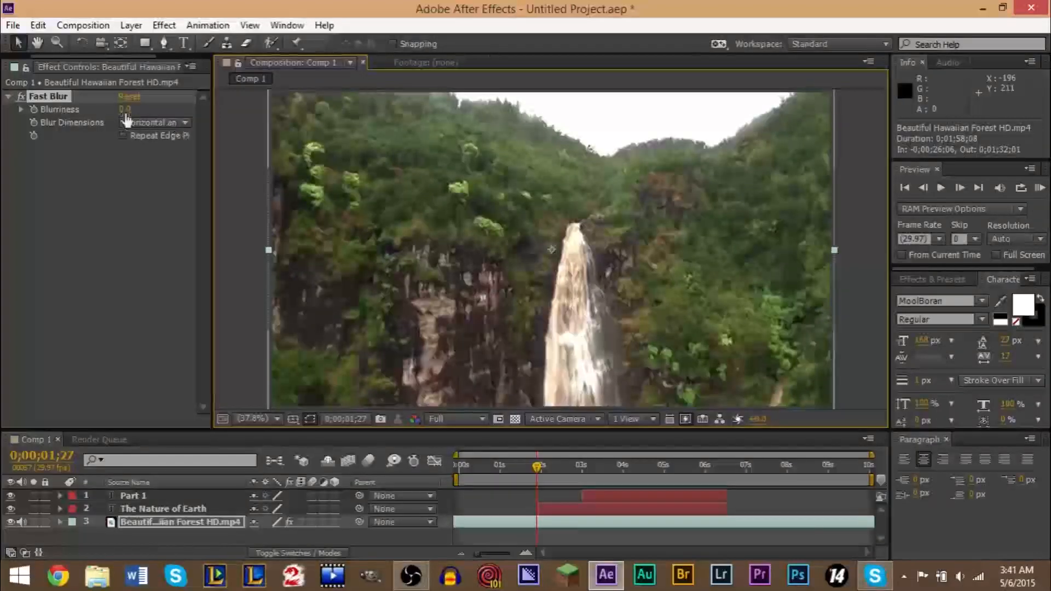
Step: Set the Fast Blur's Blurriness on the waterfall footage to 10
drag(129, 113, 151, 123)
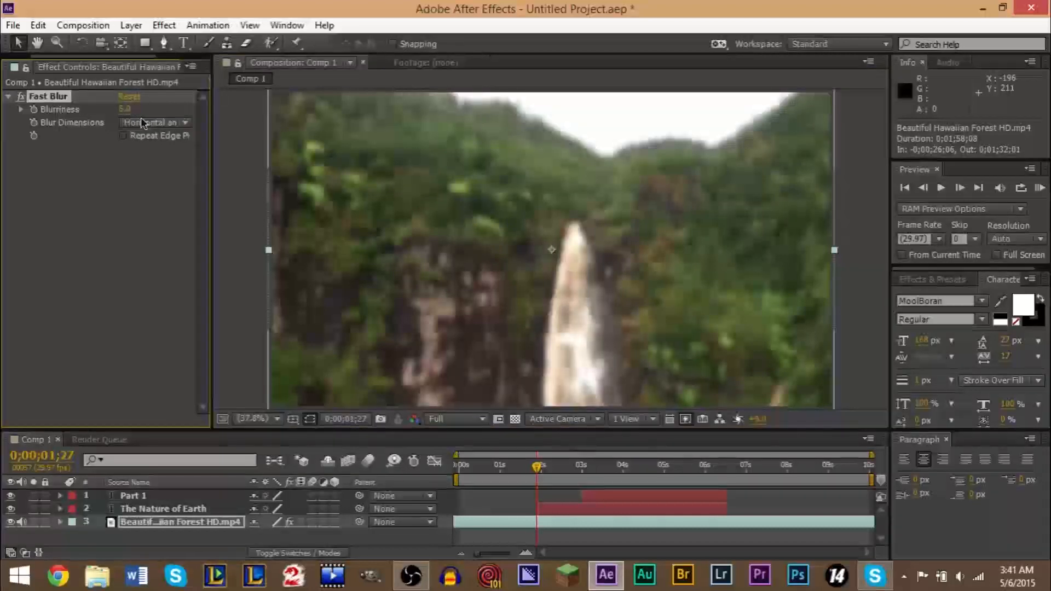
drag(125, 111, 131, 111)
click(131, 110)
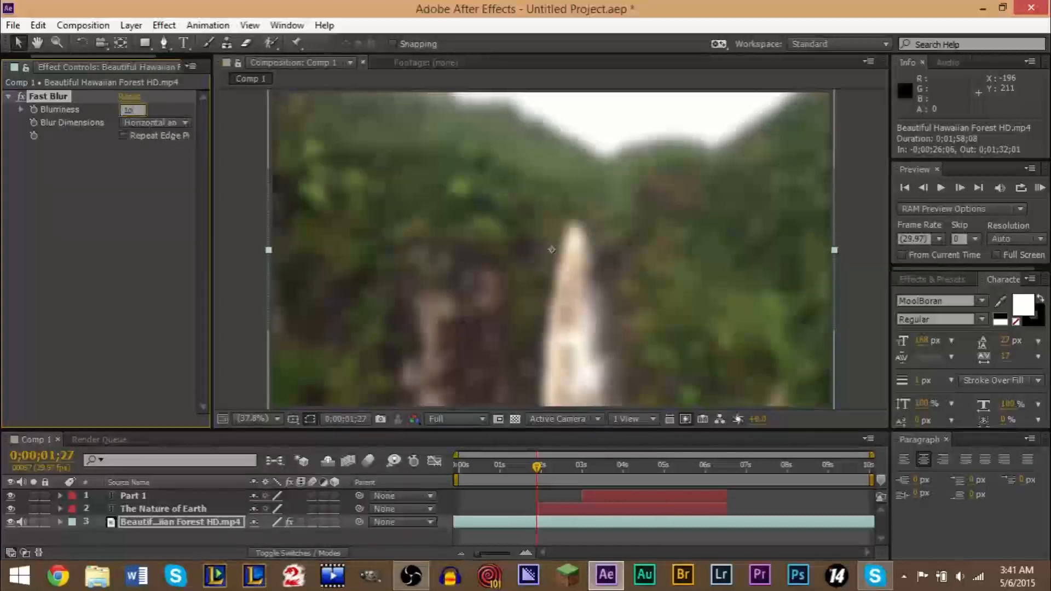
key(Return)
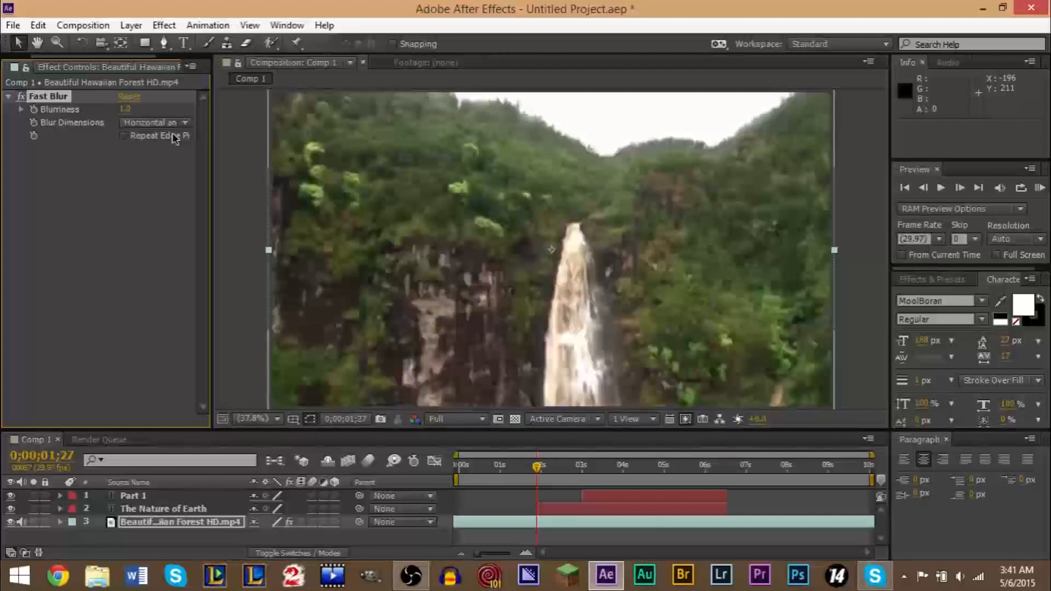
click(129, 109)
text(10)
key(Return)
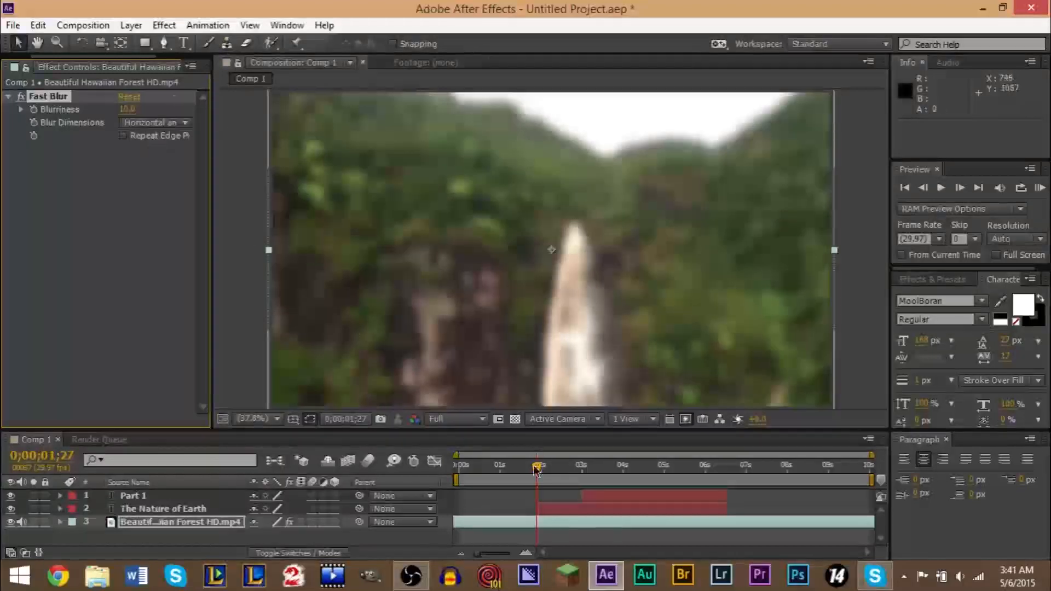
Step: Scrub between 0;00;00;00 and 0;00;02;00 to examine the blurred footage around the title's entrance, stopping at 0;00;01;04
mouse_move(537, 474)
mouse_down()
mouse_move(475, 474)
mouse_move(848, 485)
mouse_move(462, 484)
mouse_move(540, 483)
mouse_up()
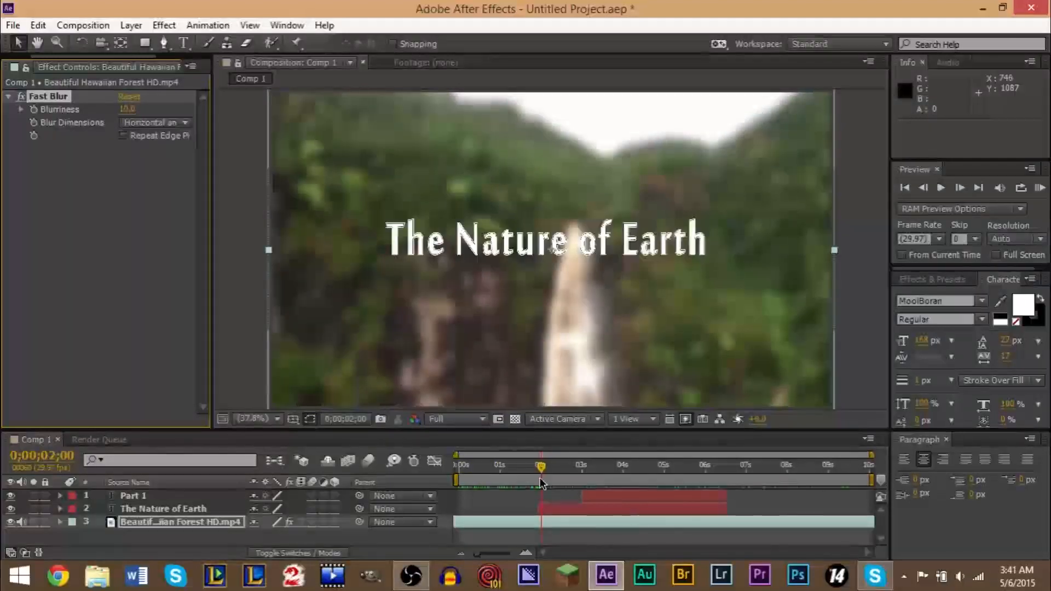
drag(540, 483, 450, 478)
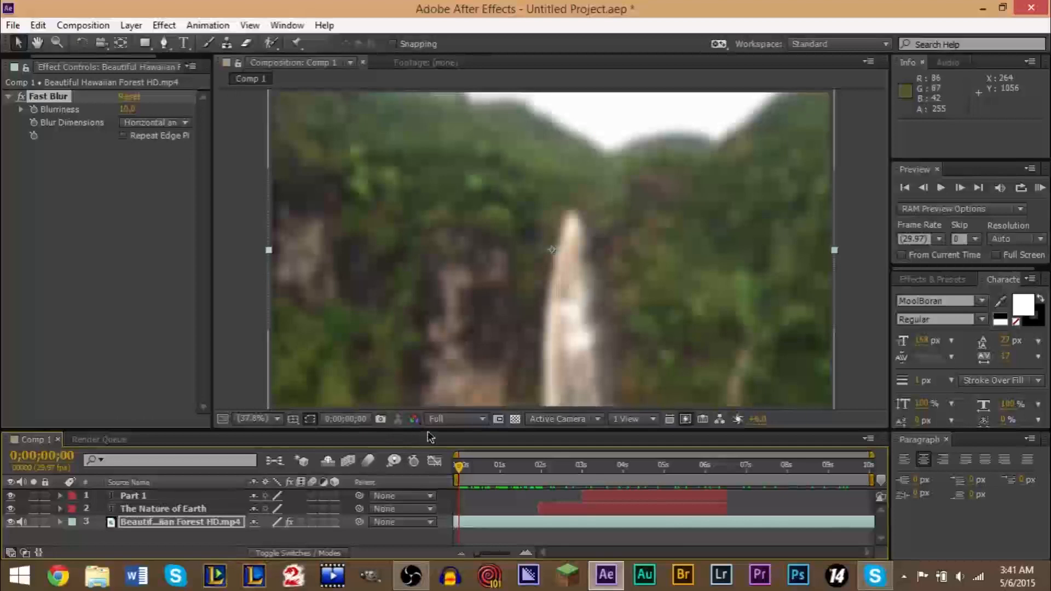
drag(429, 431, 430, 394)
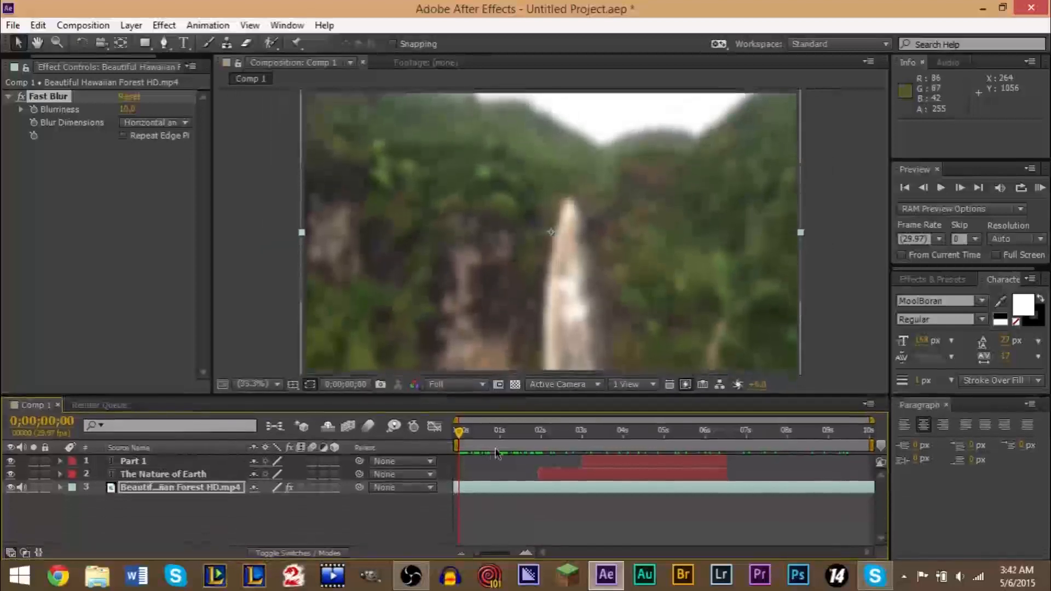
click(539, 435)
drag(538, 437, 506, 438)
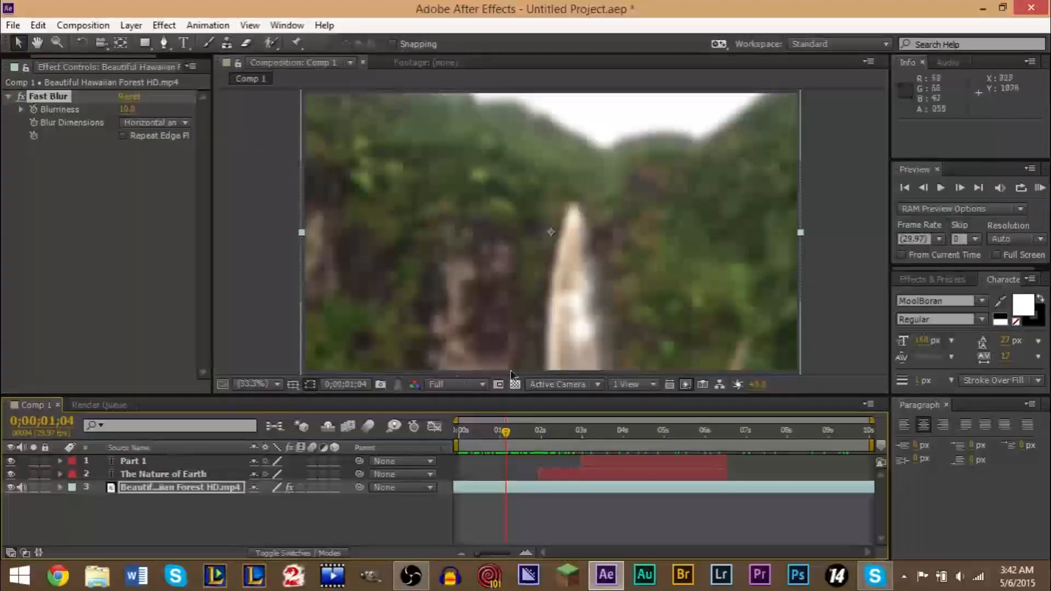
Step: Expand the Beautiful Hawaiian Forest HD.mp4 layer's Effects group in the timeline to list its Fast Blur
click(57, 495)
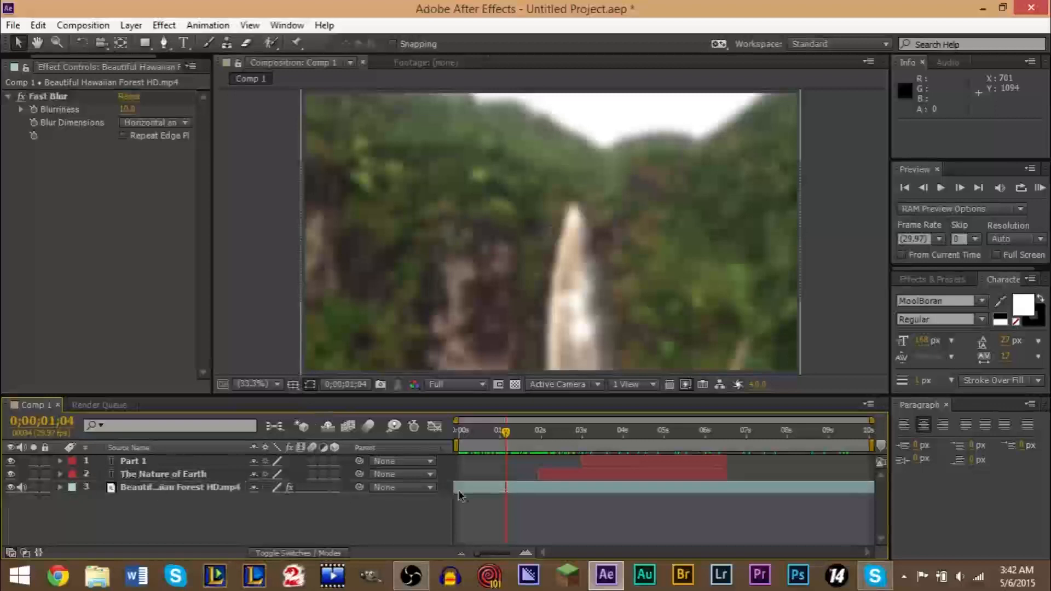
click(497, 489)
click(61, 489)
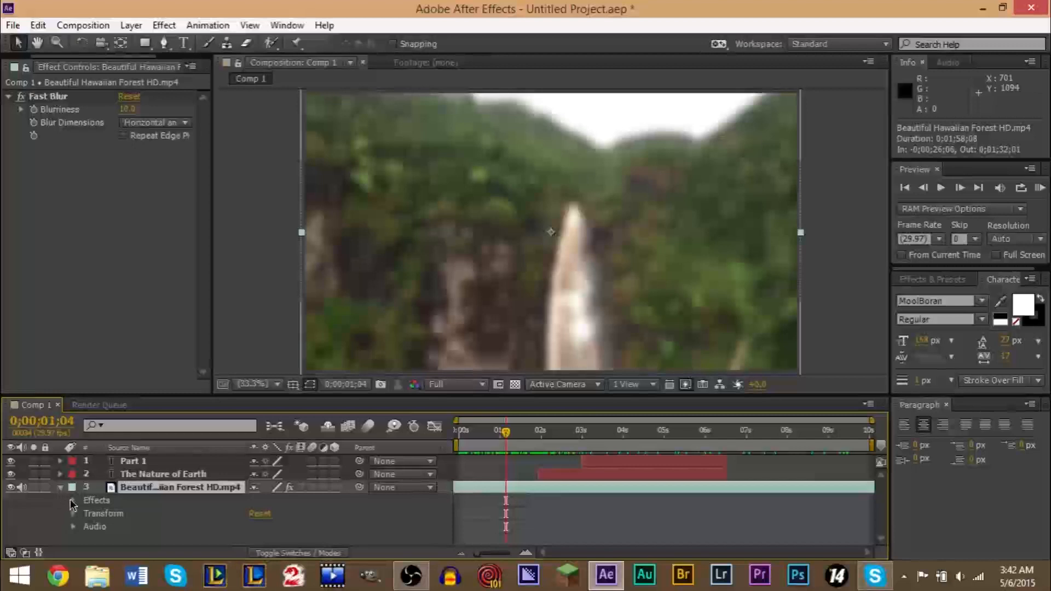
click(73, 502)
click(73, 501)
click(73, 502)
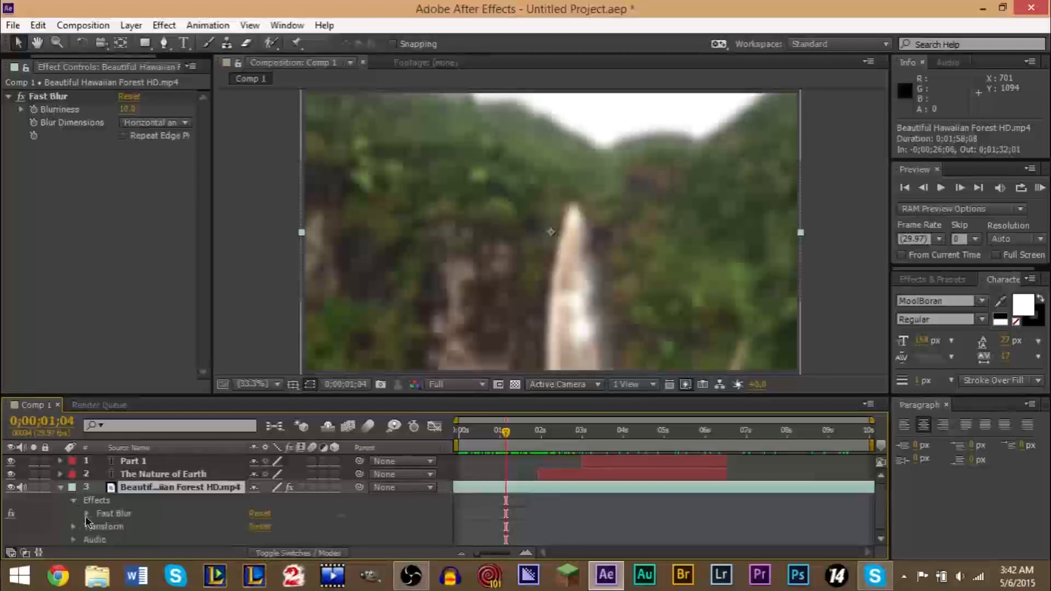
click(86, 515)
click(87, 500)
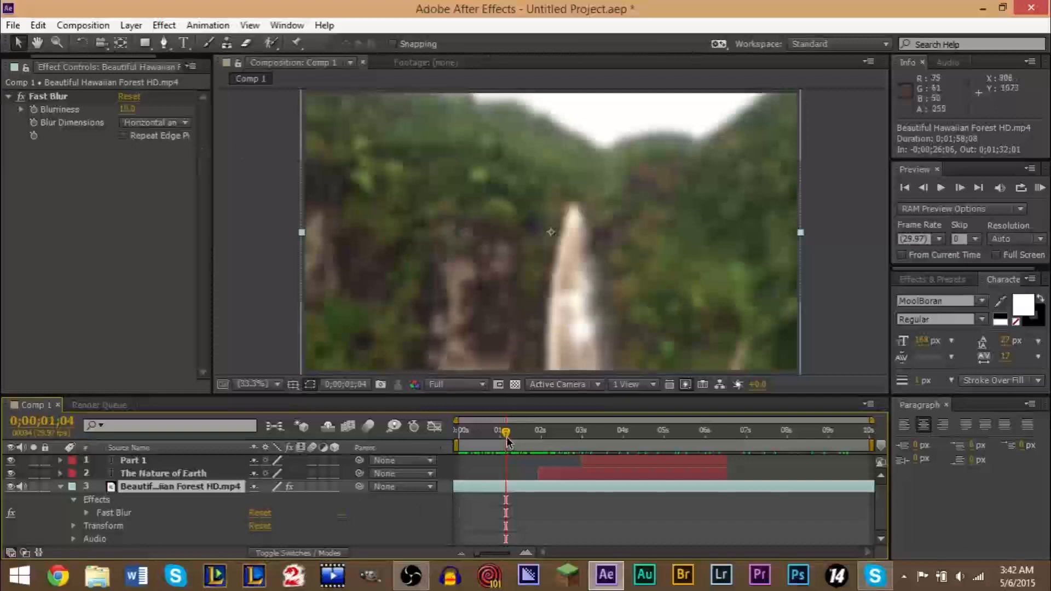
Step: Try keyframing the Fast Blur's Blurriness at 0;00;00;27, reveal the property in the timeline, and switch its keyframing off
drag(506, 442, 496, 441)
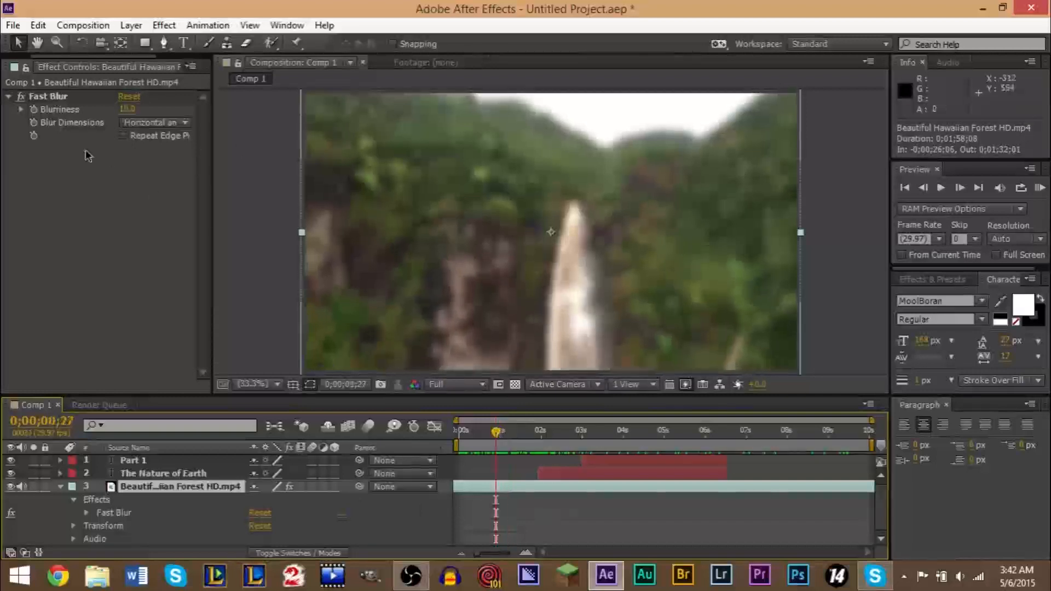
click(34, 115)
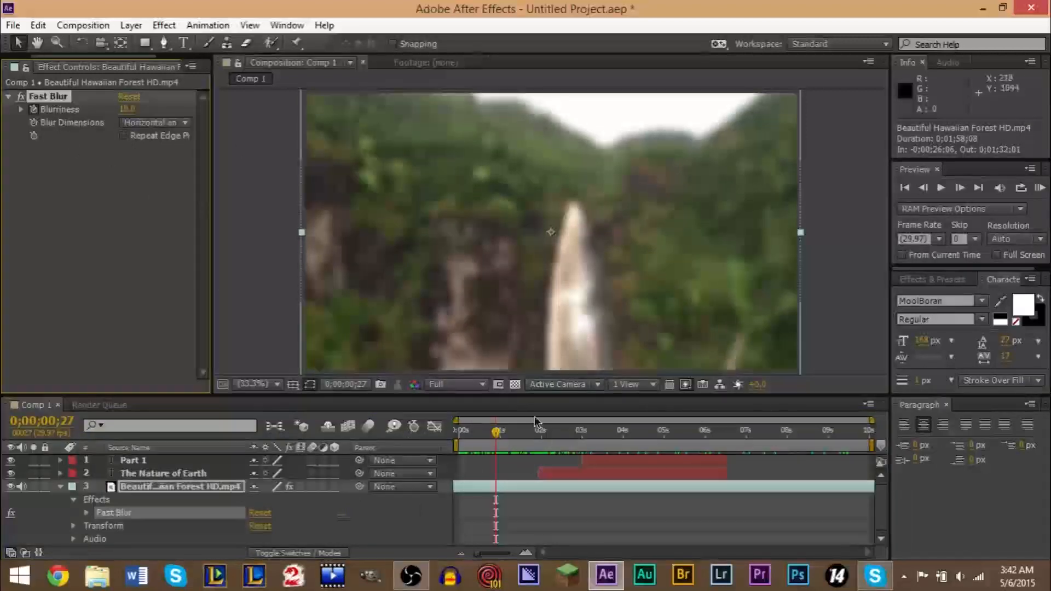
drag(497, 435, 511, 433)
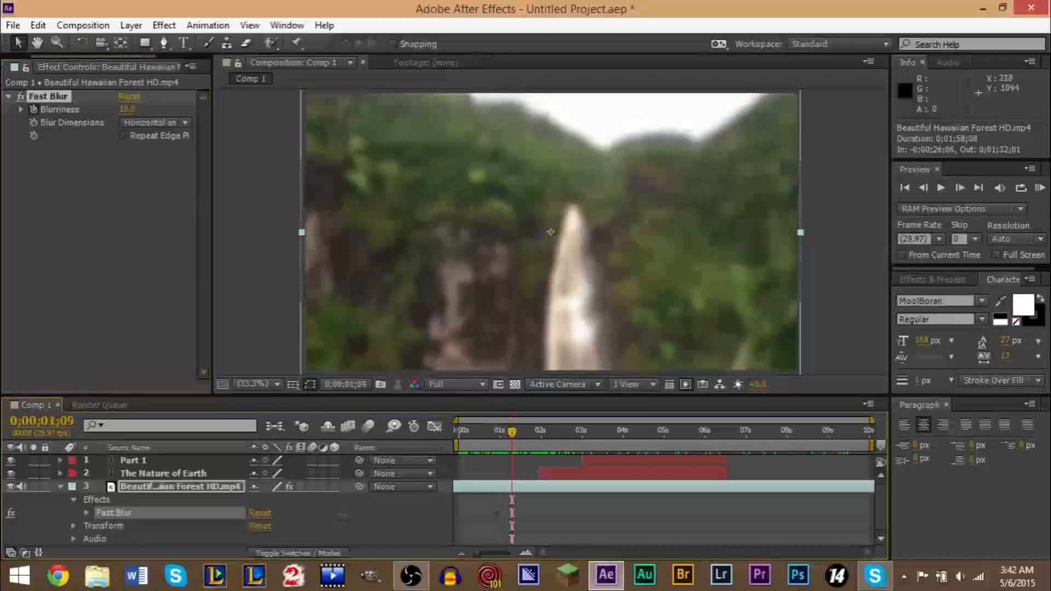
click(86, 514)
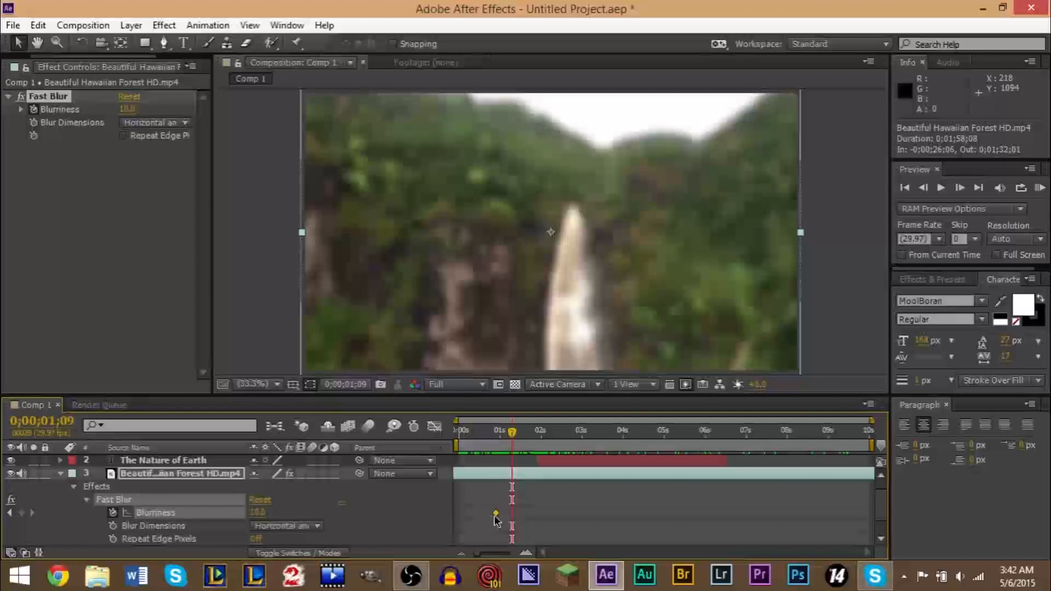
mouse_move(495, 515)
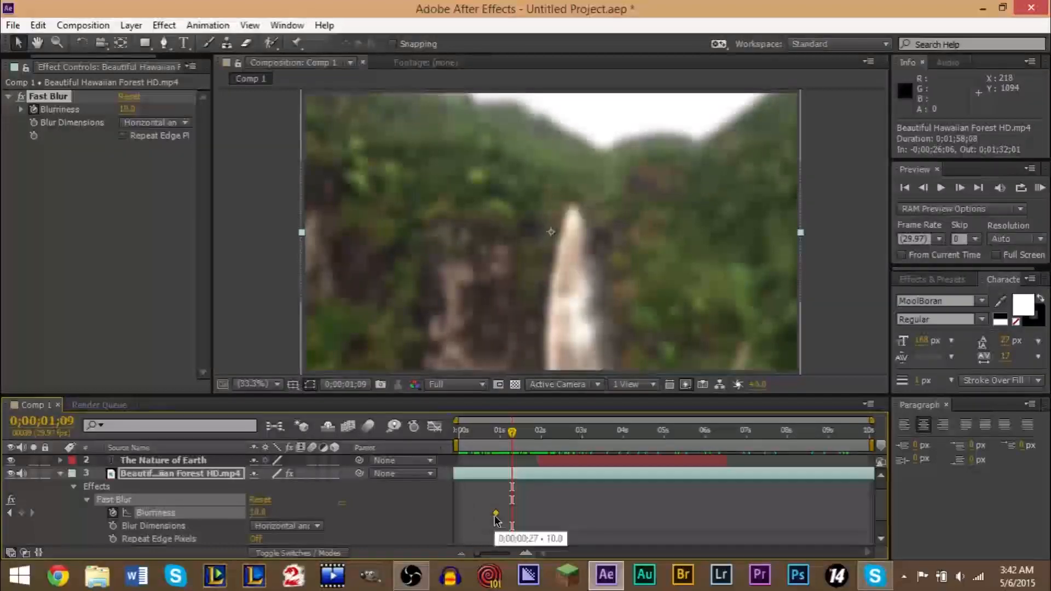
click(114, 515)
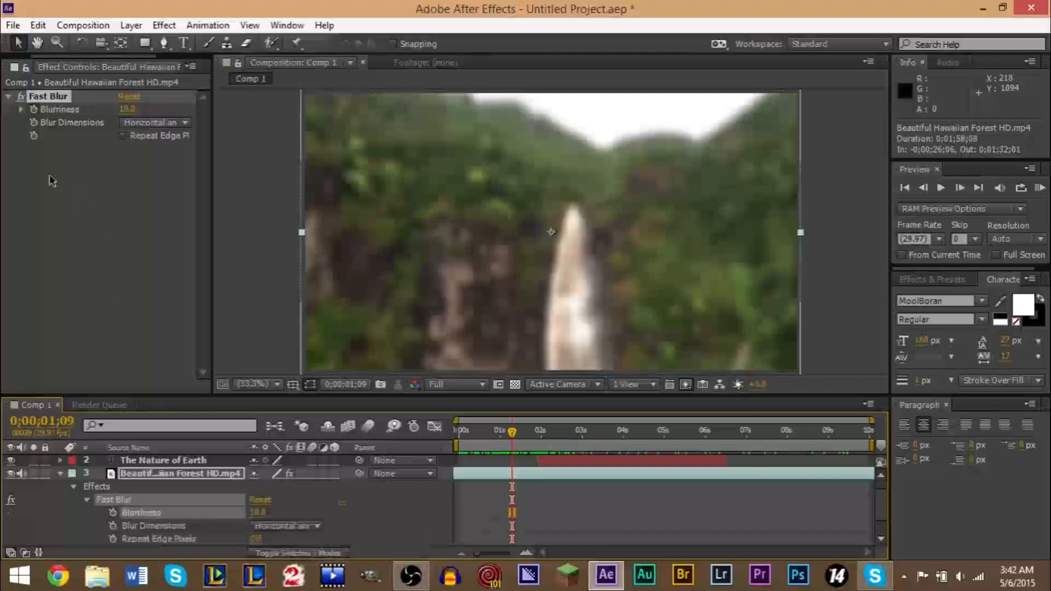
Step: Add a Blurriness keyframe at 0;00;01;09 on the waterfall footage and delete it
click(114, 515)
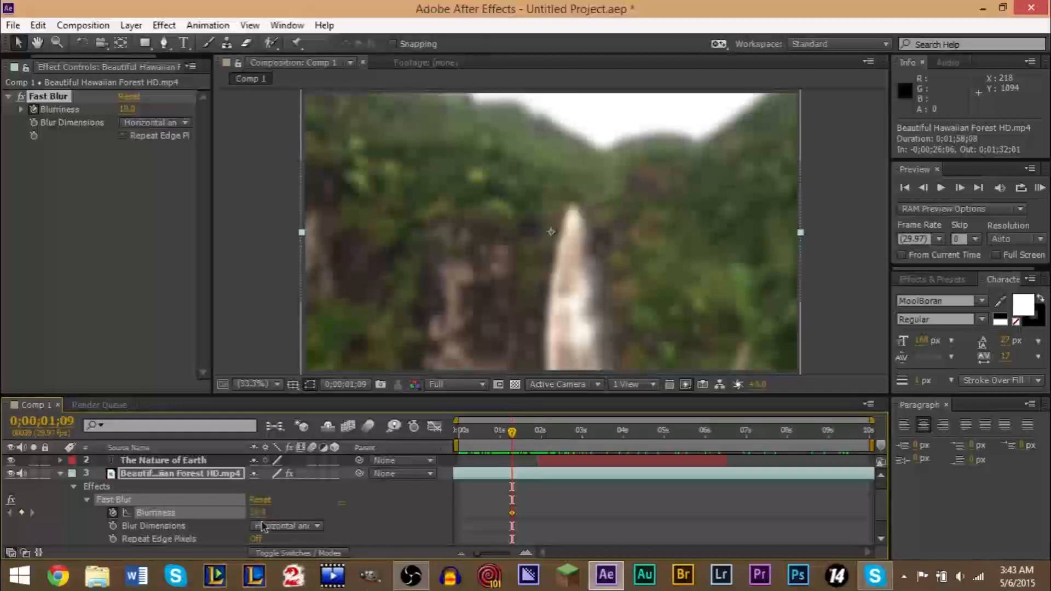
mouse_move(513, 435)
mouse_down()
mouse_move(617, 435)
mouse_move(462, 435)
mouse_move(506, 442)
mouse_up()
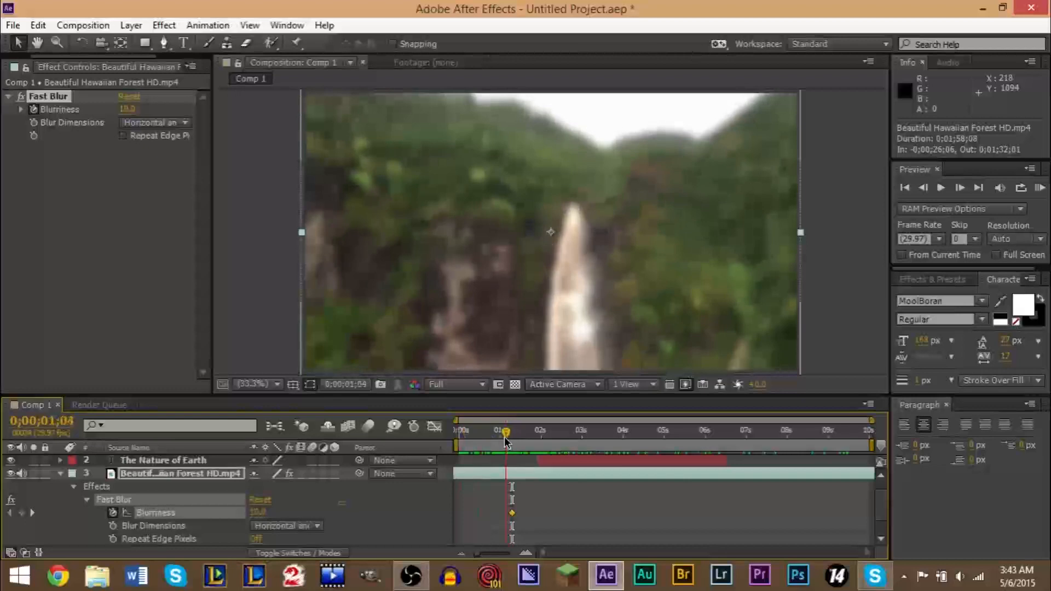
click(512, 513)
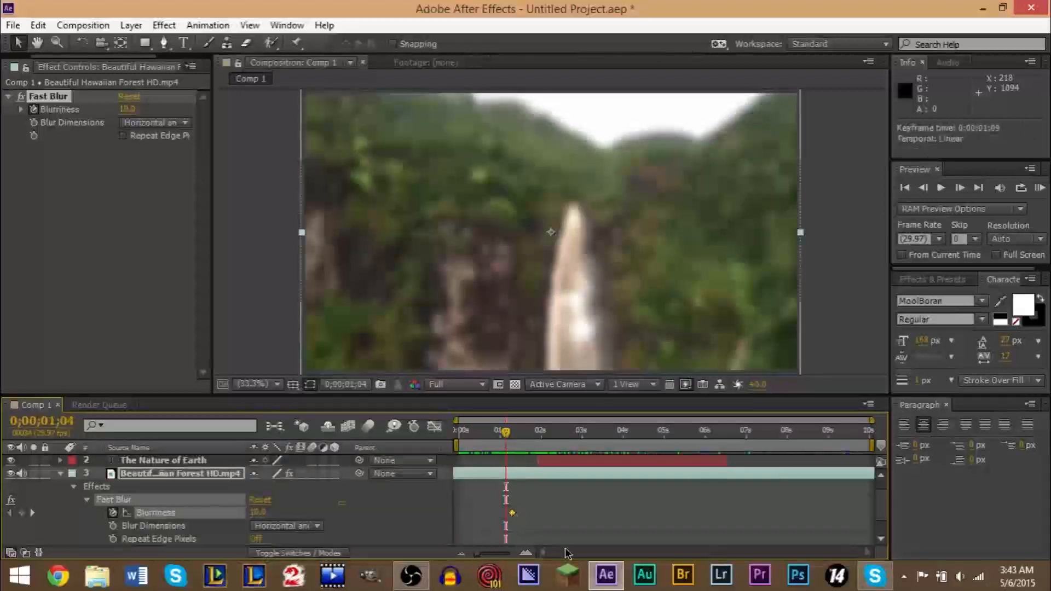
key(Delete)
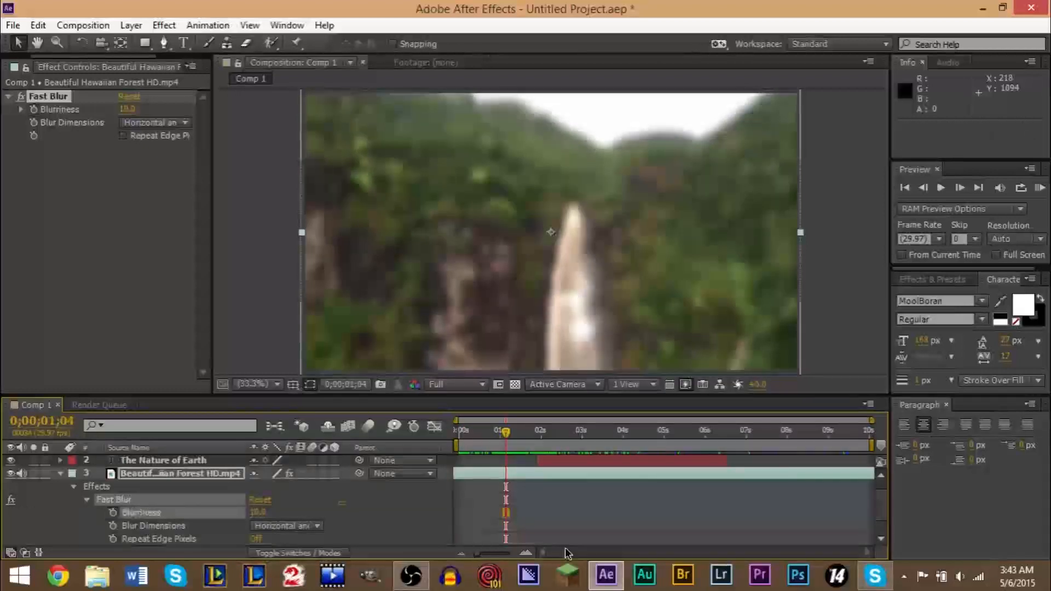
Step: Play the composition from 0;00;00;00 to check when the title enters over the blurred footage
drag(509, 435, 458, 434)
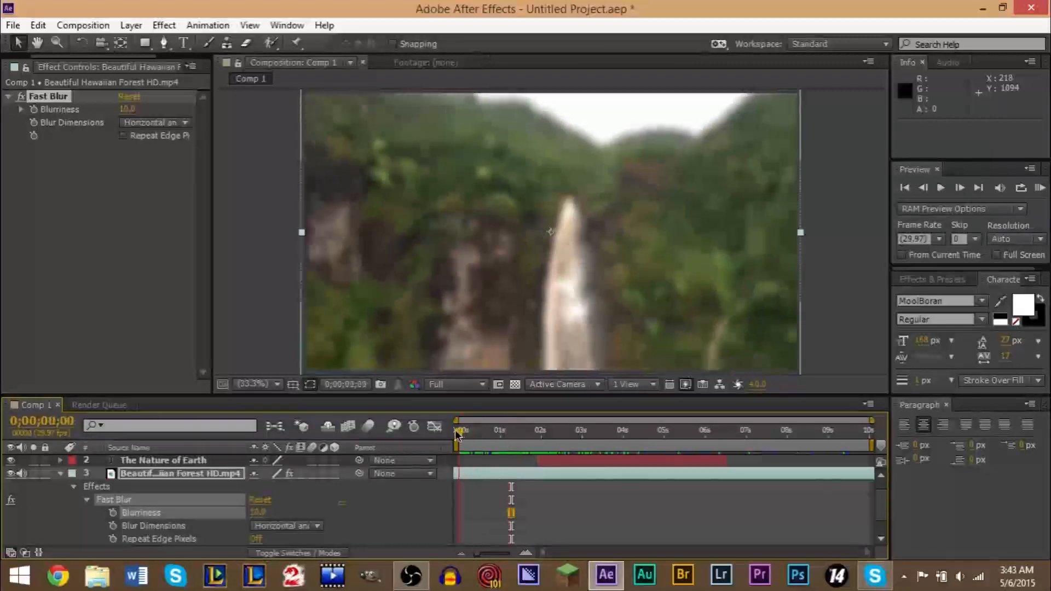
key(space)
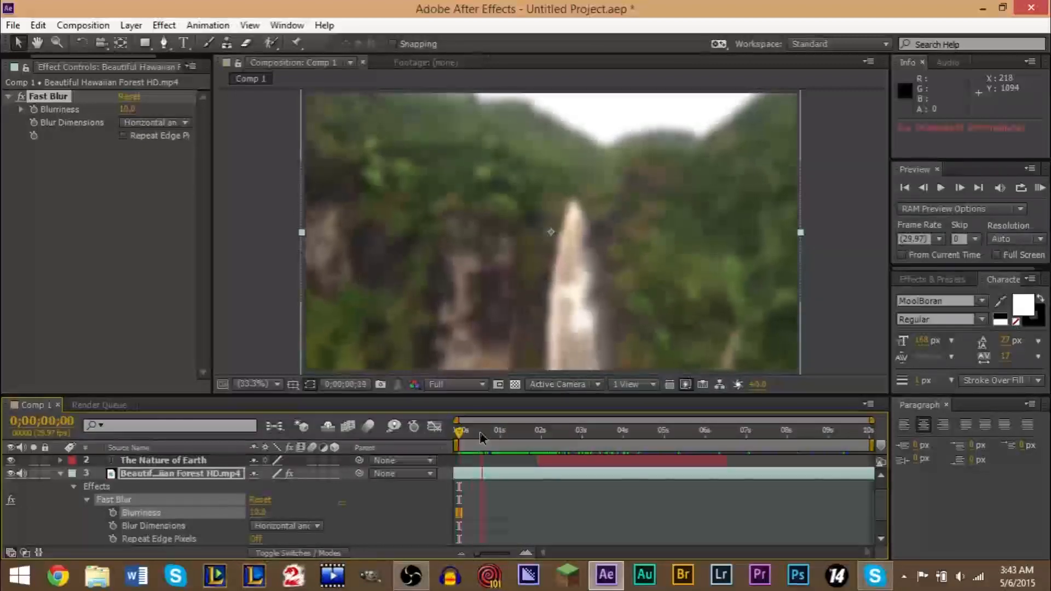
click(542, 430)
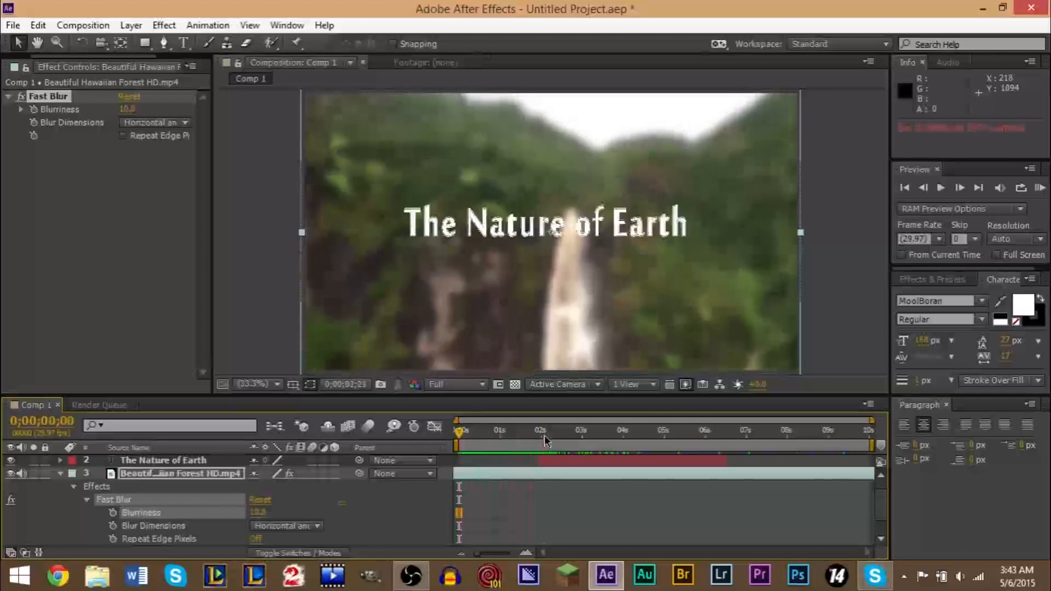
Step: Set the waterfall footage's Blurriness to 0 at 0;00;01;15 and start keyframing it there
drag(544, 431, 522, 436)
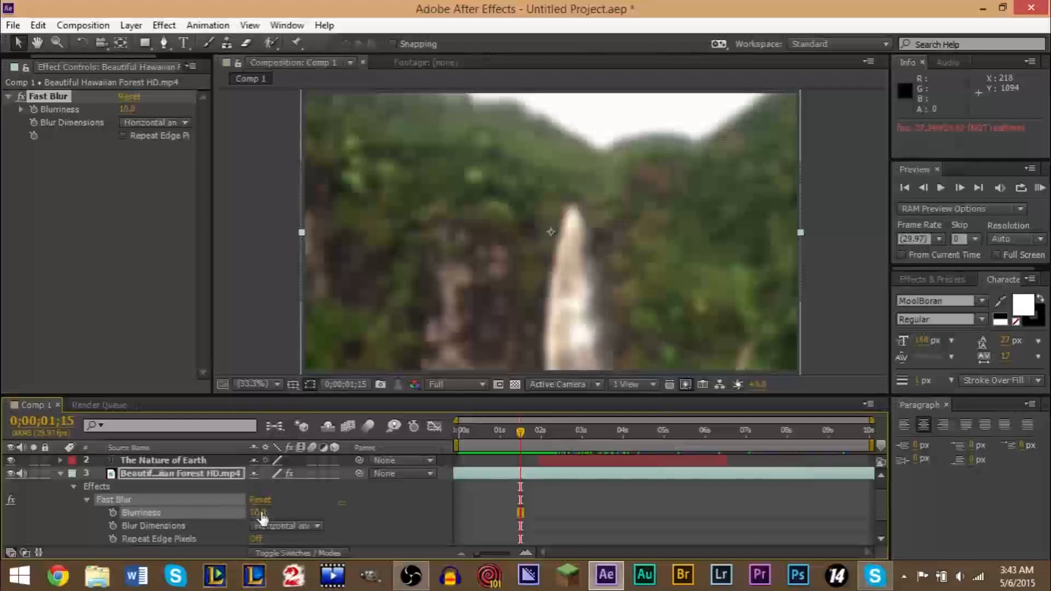
drag(262, 516, 223, 511)
click(113, 513)
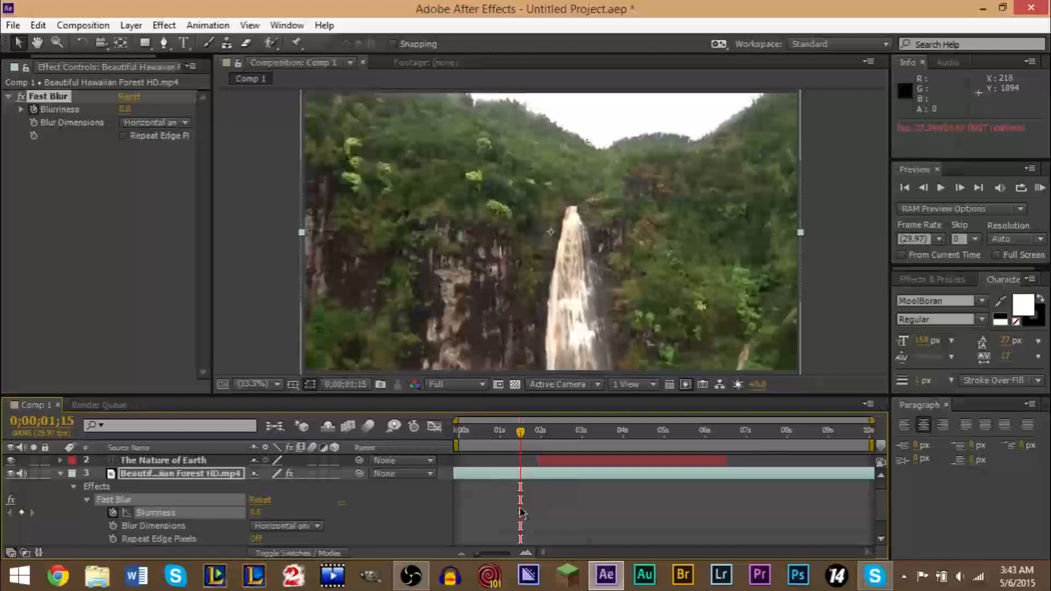
Step: Add a Blurriness keyframe of 10 at 0;00;02;00, where the title enters
click(527, 436)
drag(528, 436, 541, 436)
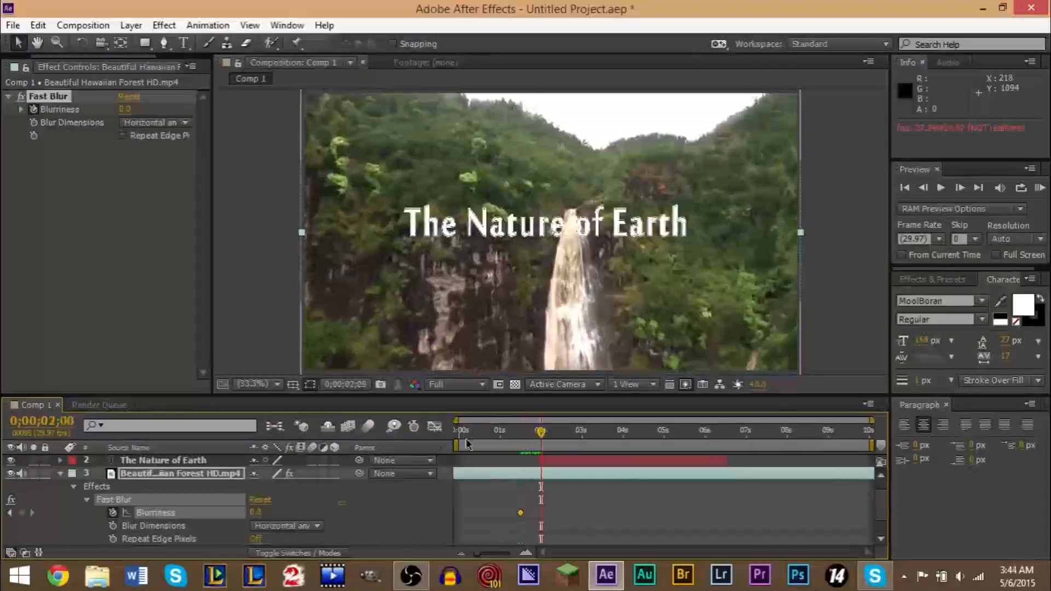
click(255, 512)
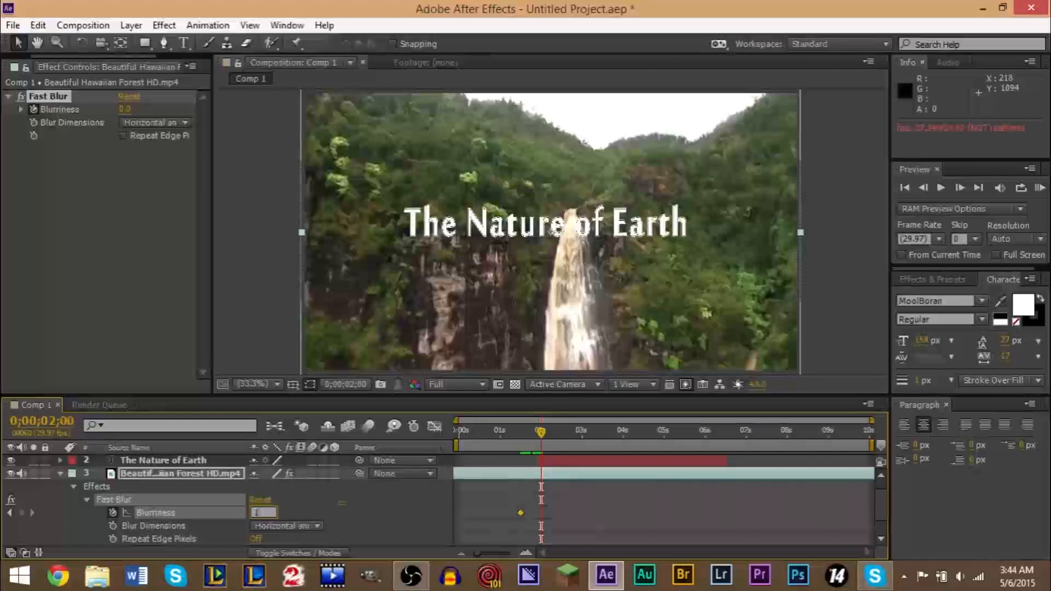
text(10)
key(Return)
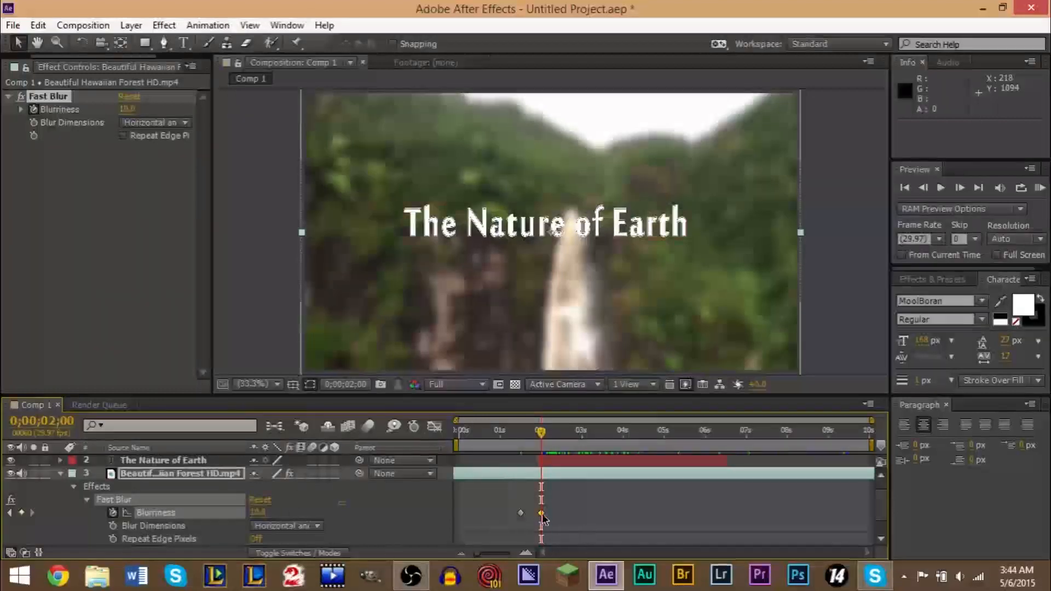
Step: Preview the opening seconds and scrub between the two Blurriness keyframes to check how the blur builds up
drag(544, 440, 475, 441)
key(KP_0)
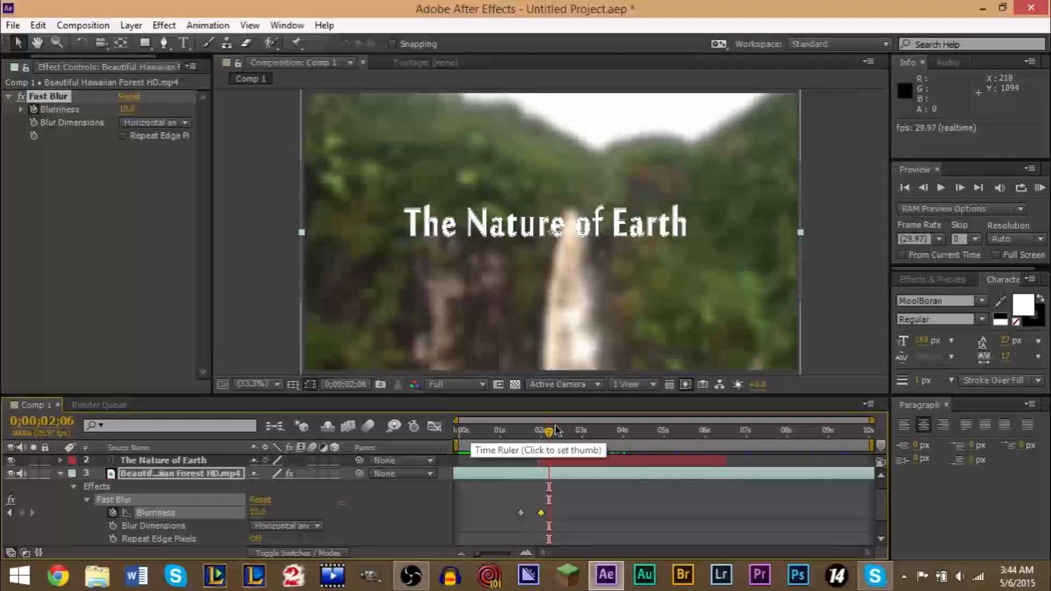
click(536, 432)
mouse_move(536, 435)
mouse_down()
mouse_move(500, 436)
mouse_move(533, 436)
mouse_move(522, 436)
mouse_up()
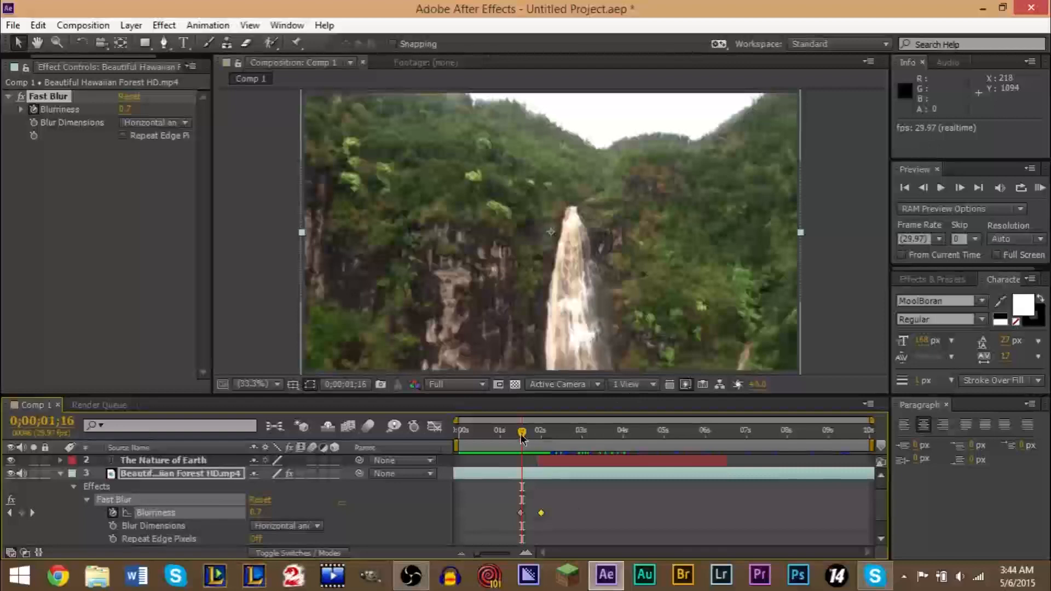
mouse_move(523, 436)
mouse_down()
mouse_move(555, 439)
mouse_move(540, 438)
mouse_up()
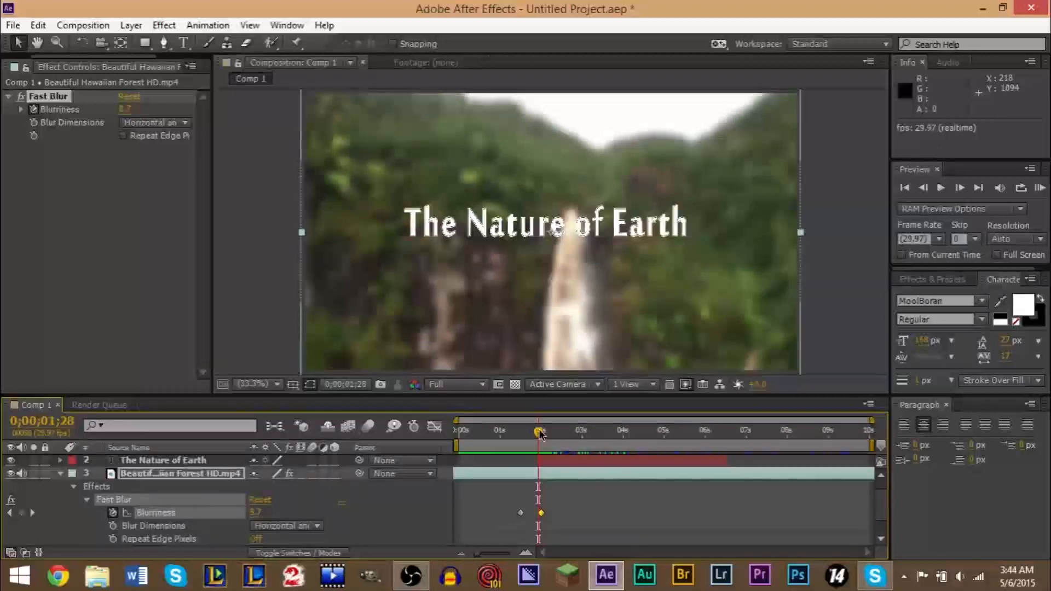
Step: Add a Blurriness keyframe of 10 at 0;00;06;15, near the end of the title layers
drag(539, 435, 728, 433)
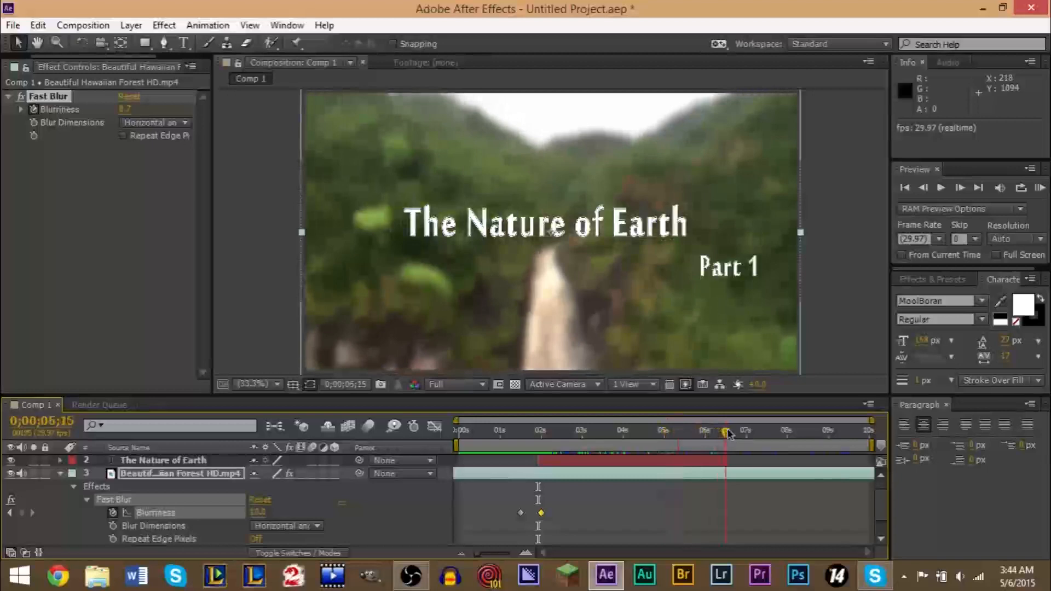
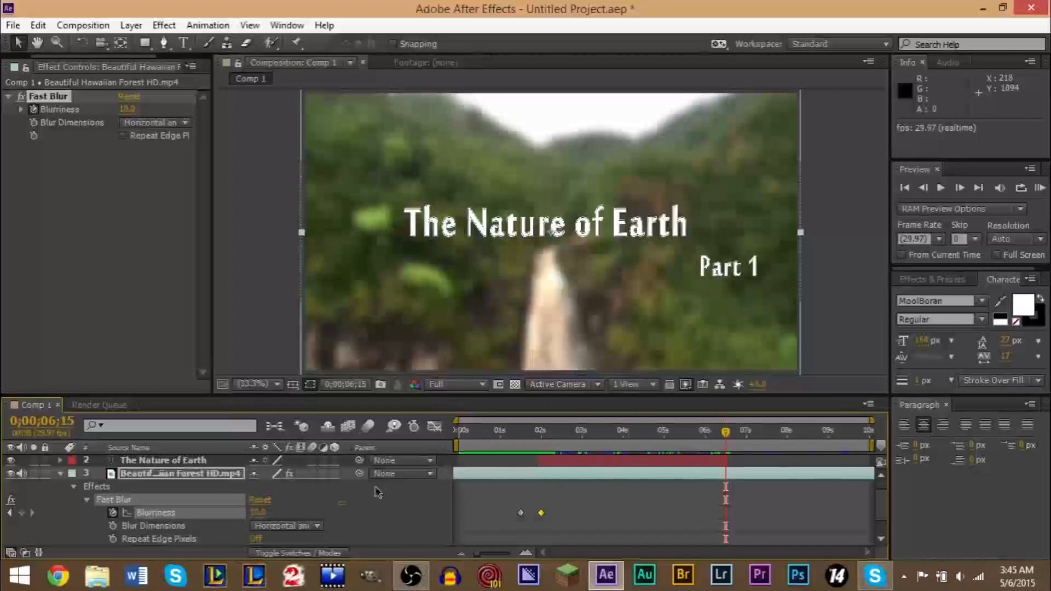
click(260, 512)
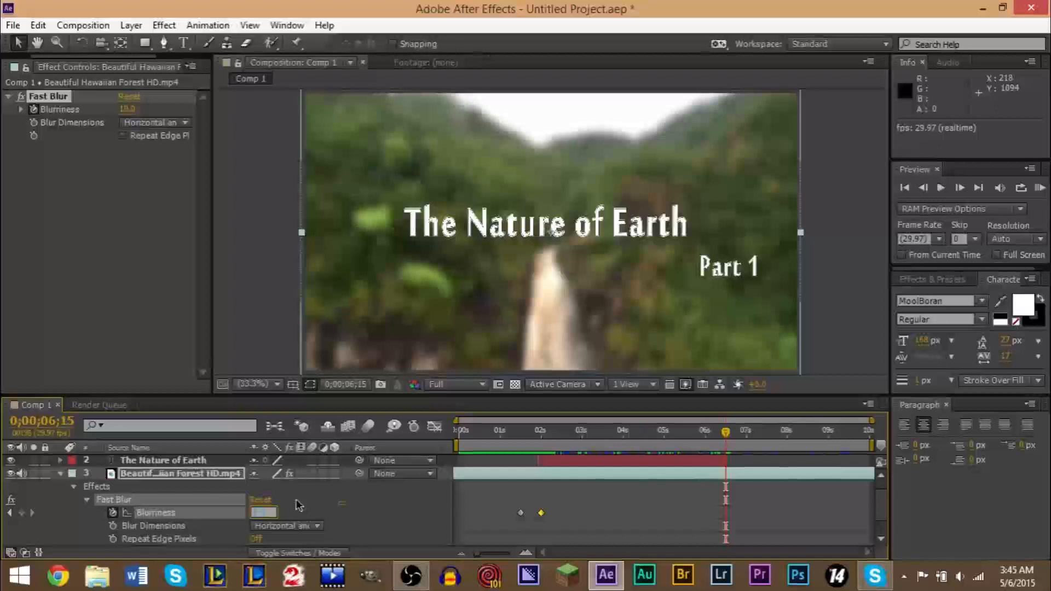
text(11)
key(Return)
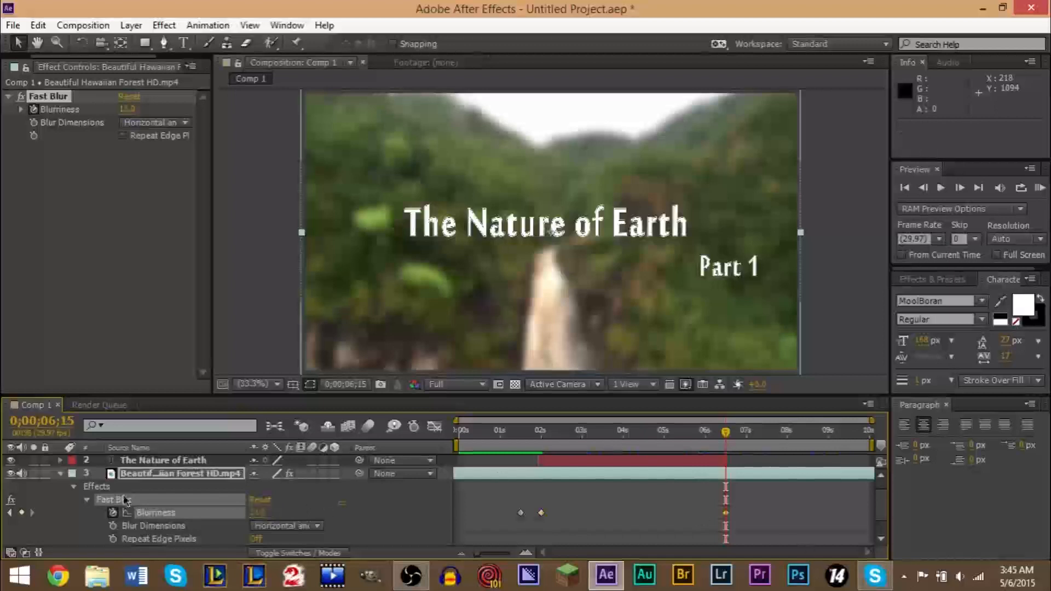
click(258, 512)
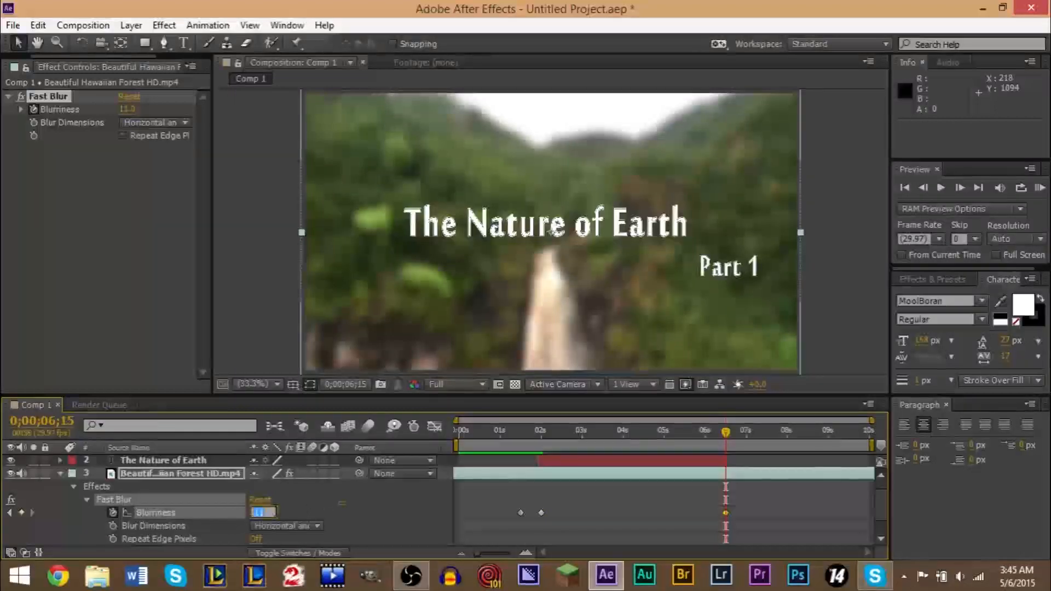
text(10)
key(Return)
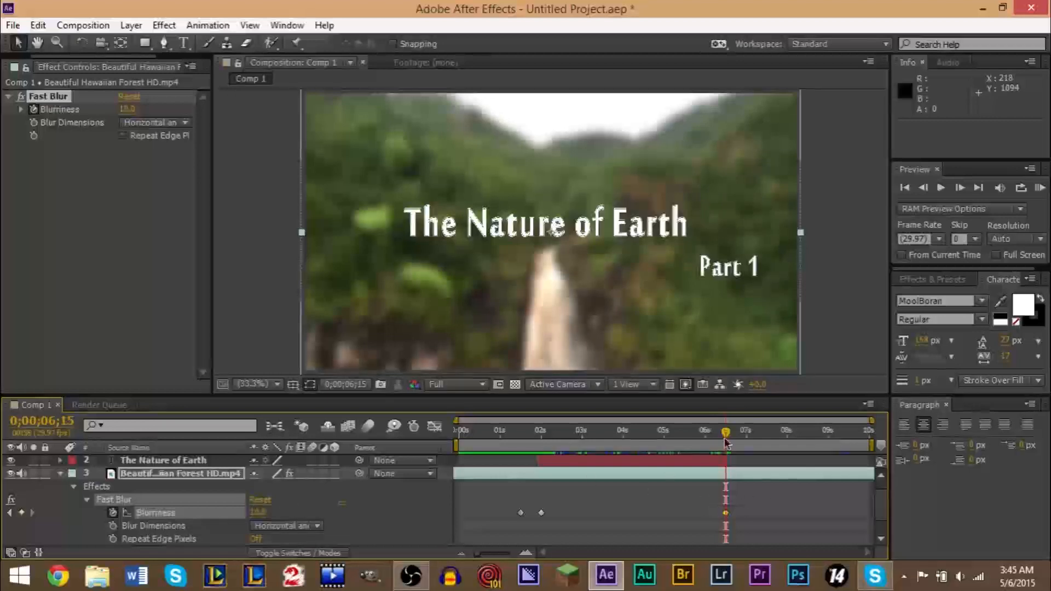
Step: Add a Blurriness keyframe of 0 at 0;00;07;00 so the footage sharpens after the titles exit
drag(725, 432, 747, 432)
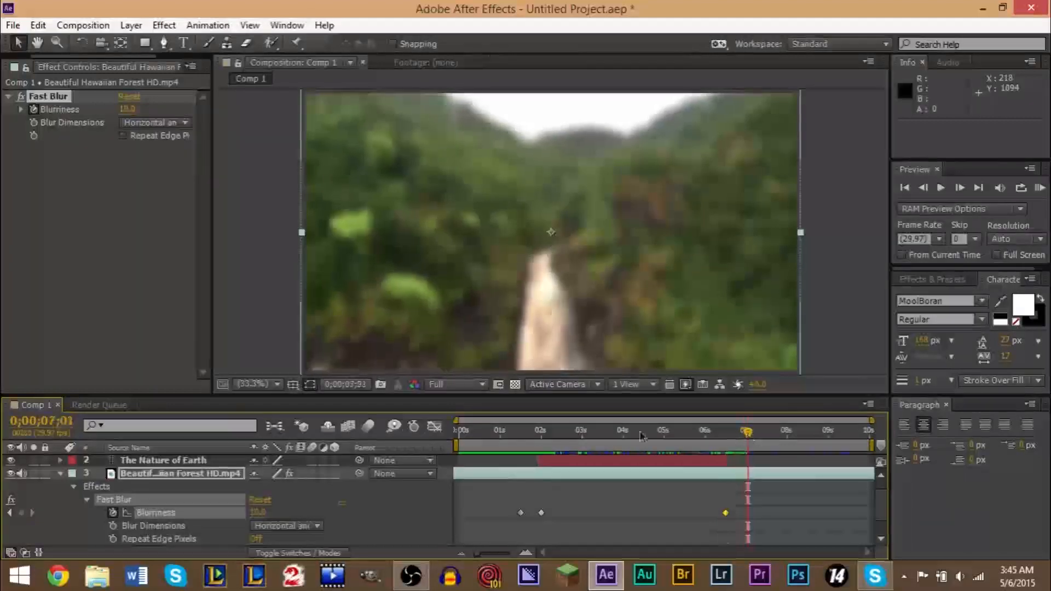
click(70, 422)
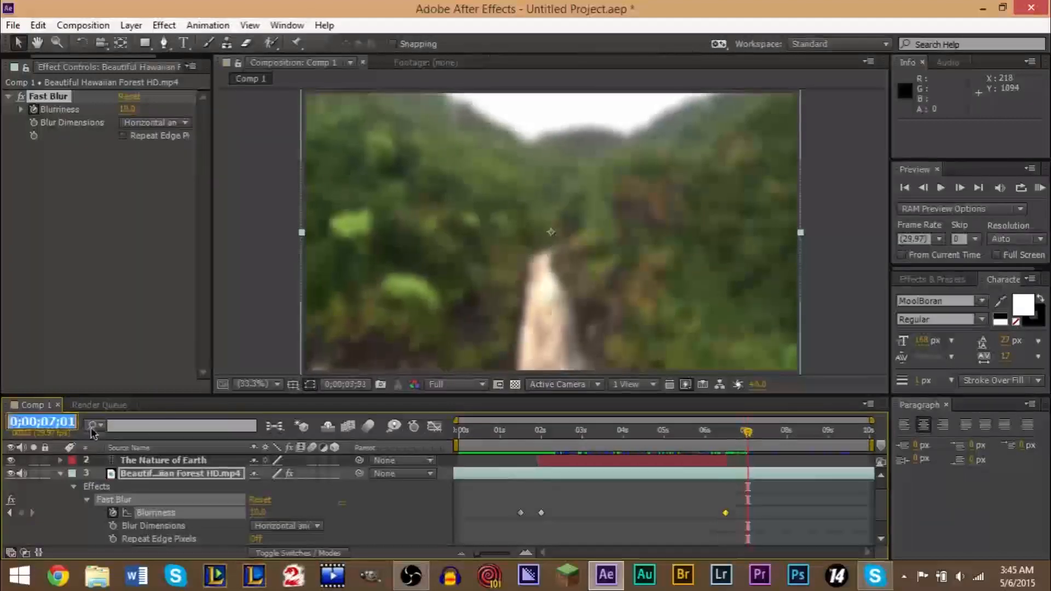
key(Return)
text(0)
key(Return)
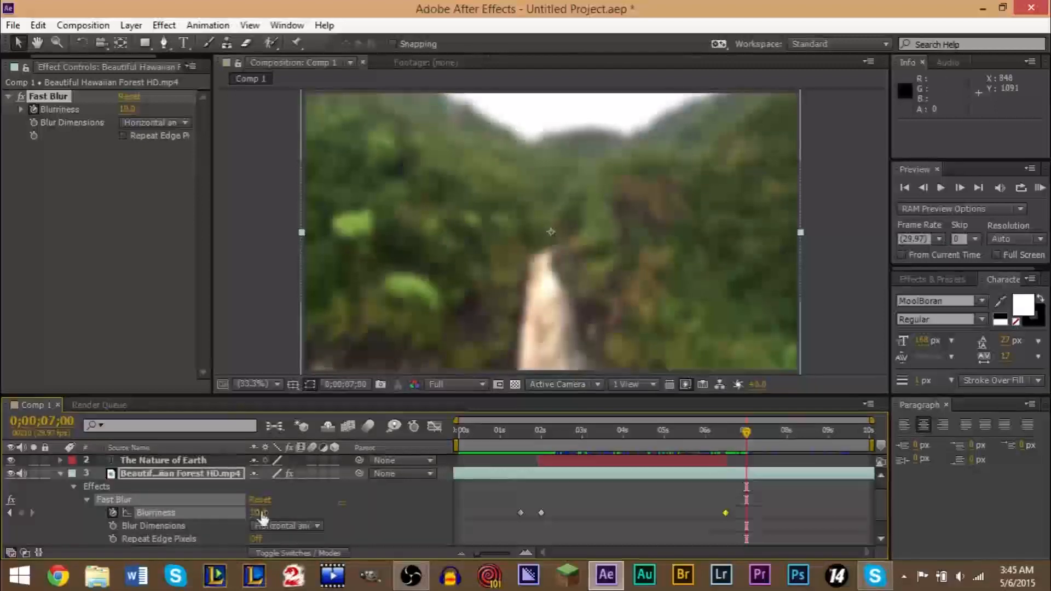
drag(257, 512, 178, 513)
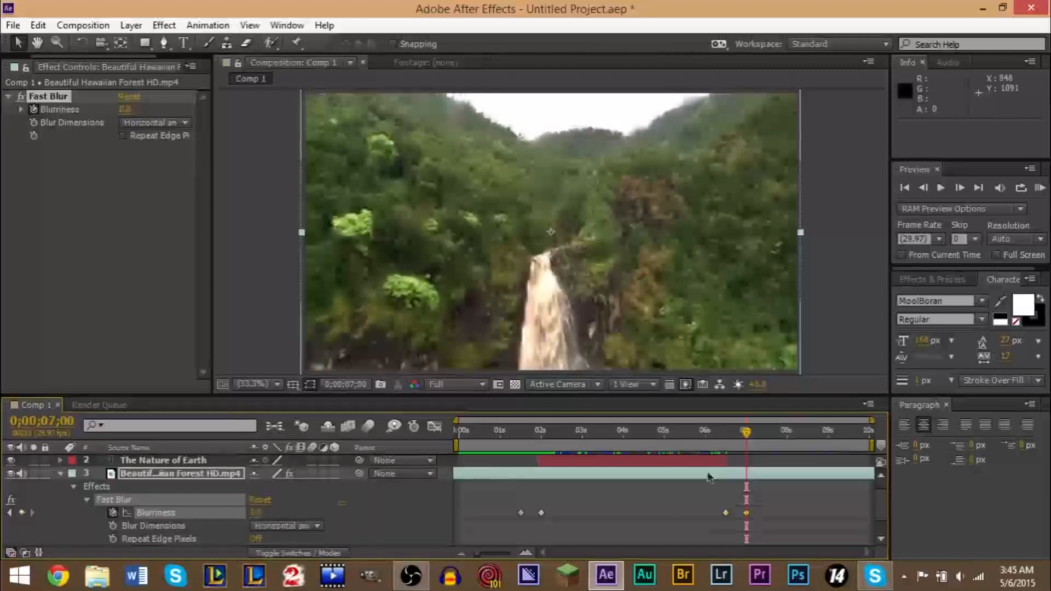
Step: Scrub through the composition across the four Blurriness keyframes to check how the footage blurs and sharpens around the titles
mouse_move(746, 435)
mouse_down()
mouse_move(721, 436)
mouse_move(757, 435)
mouse_up()
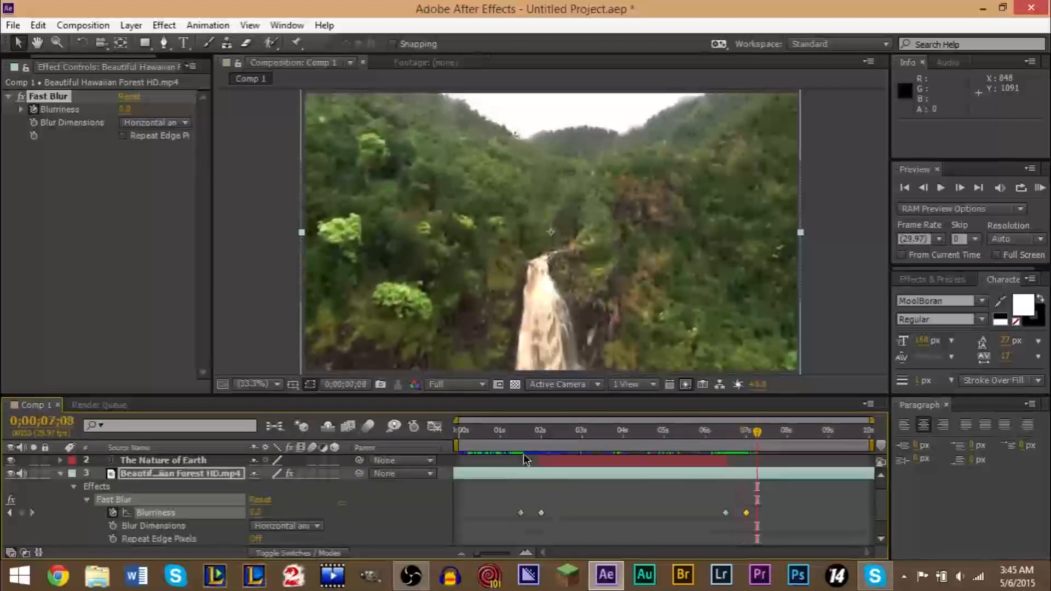
drag(516, 438, 521, 438)
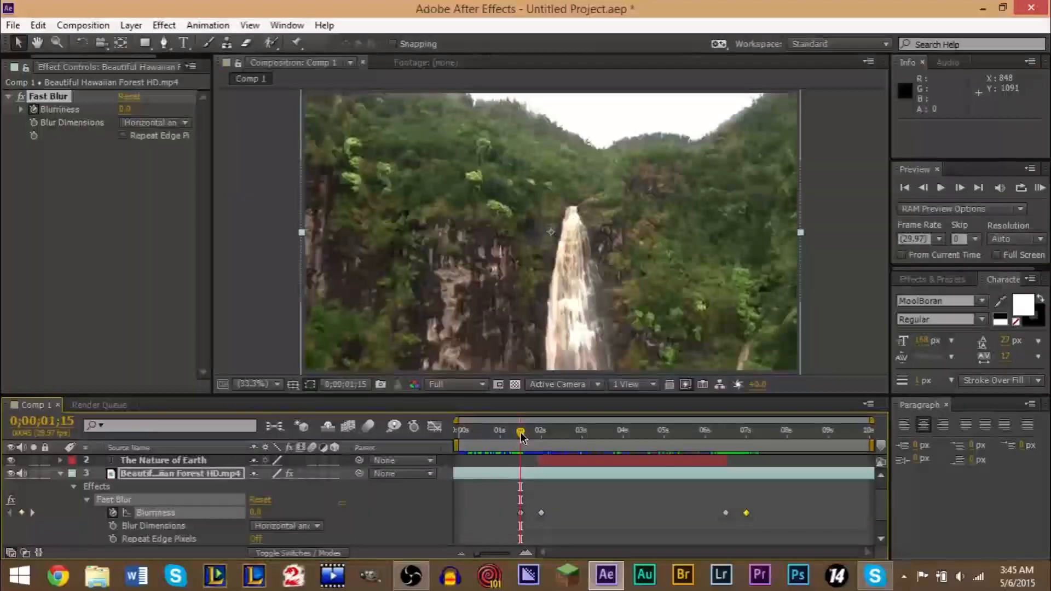
drag(520, 432, 540, 433)
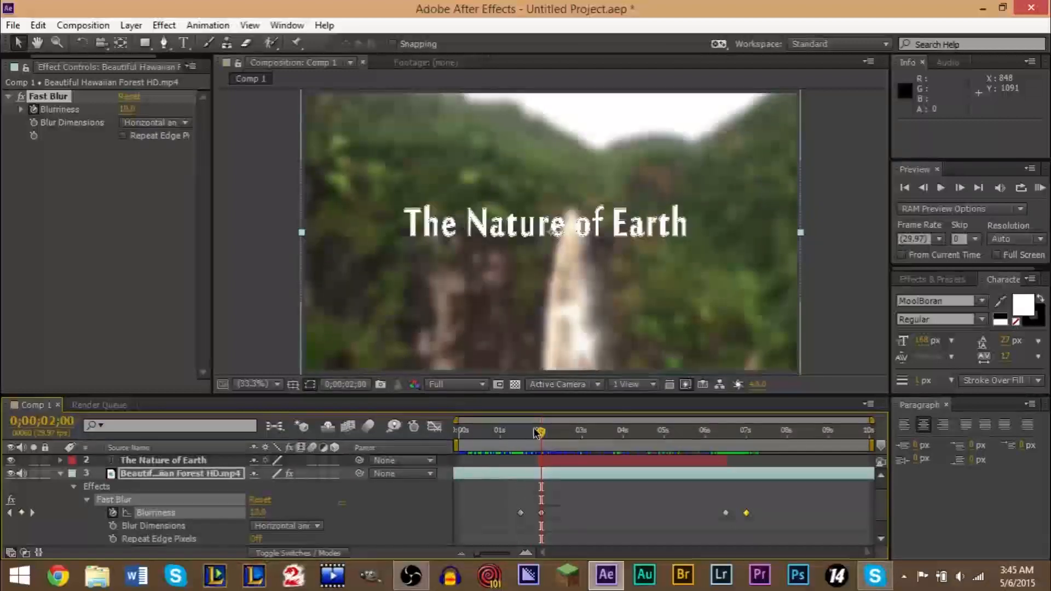
drag(541, 434, 724, 435)
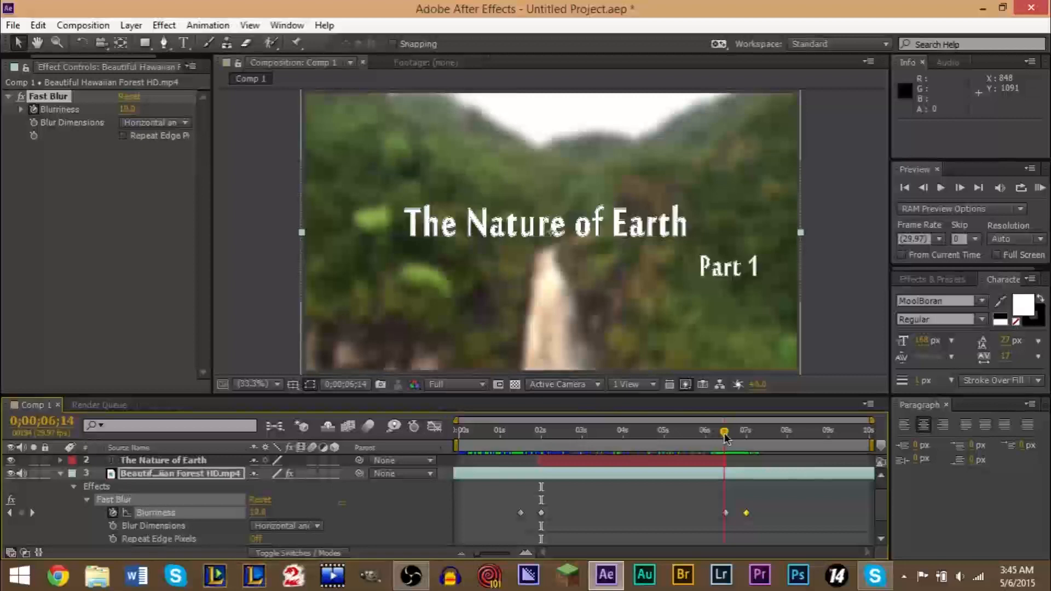
drag(724, 436, 747, 436)
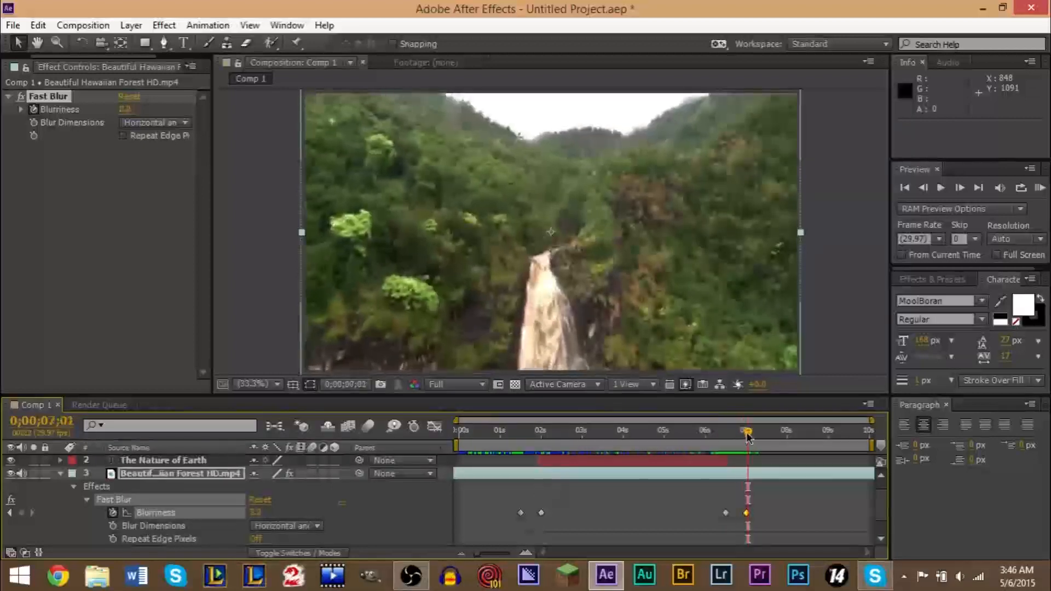
key(Page_Up)
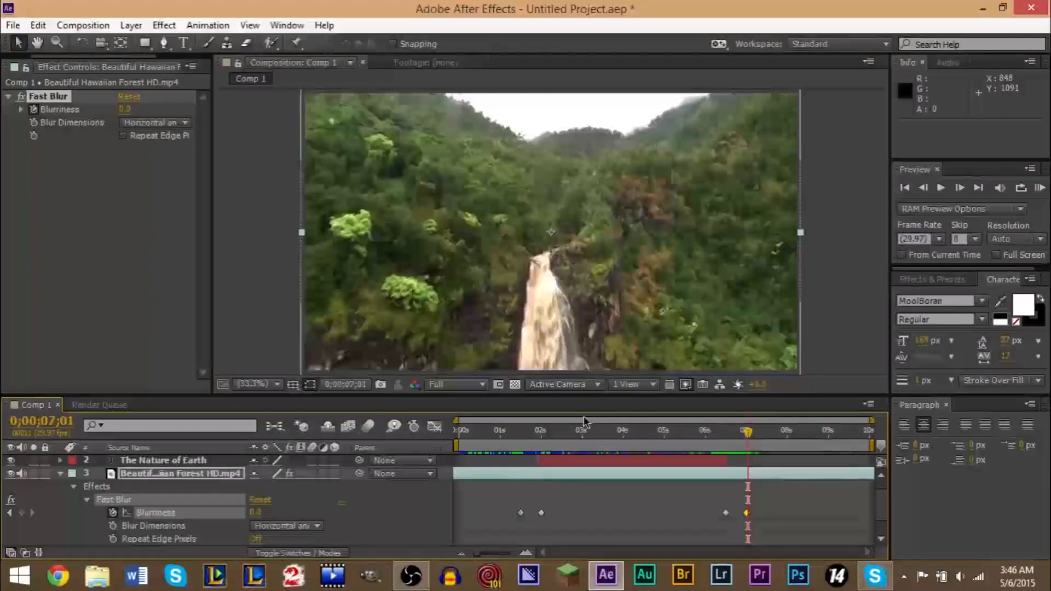
drag(578, 435, 621, 437)
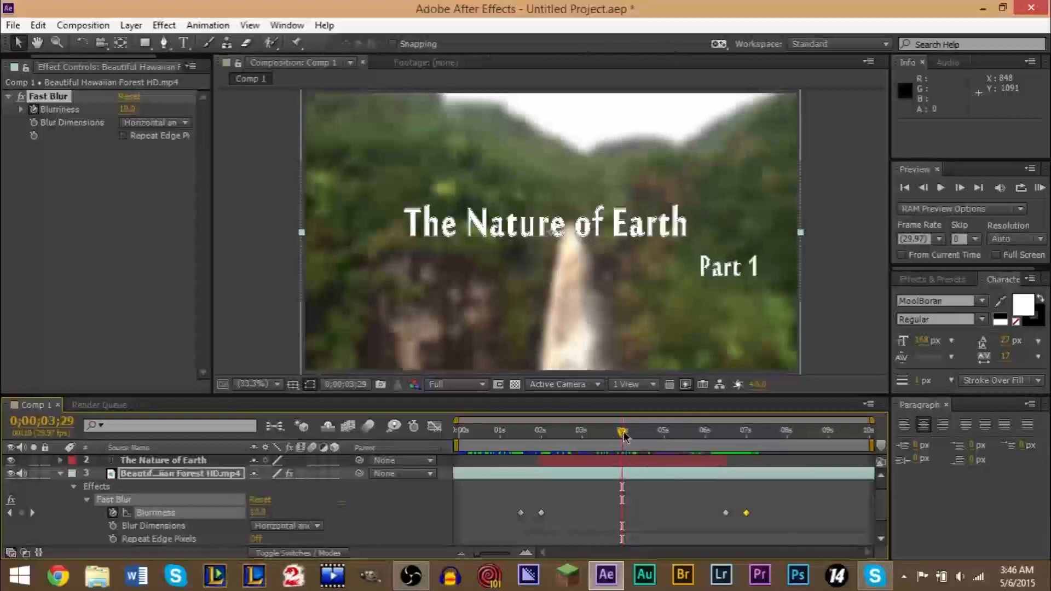
click(685, 433)
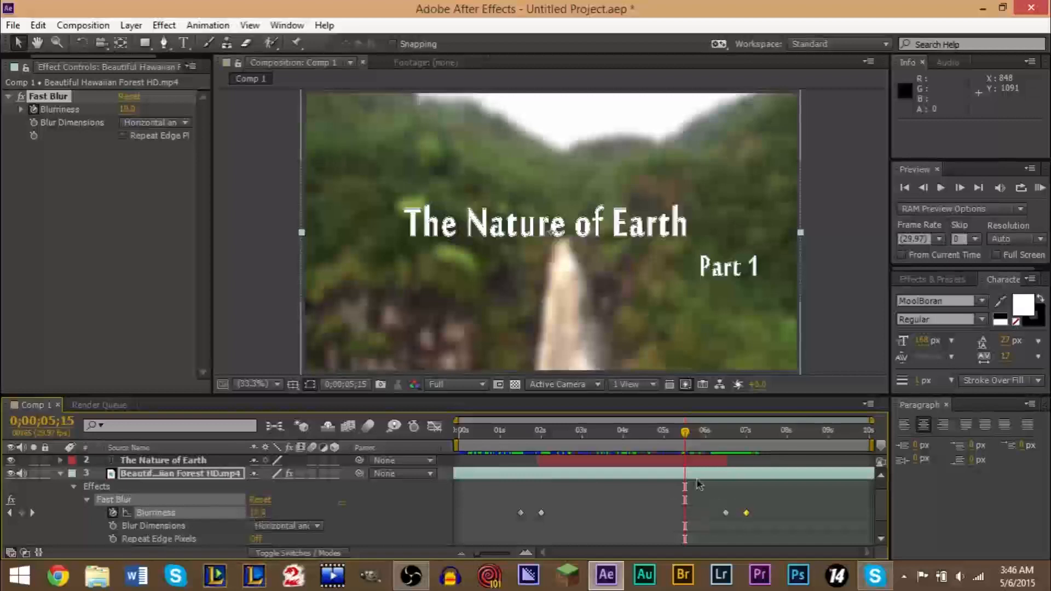
drag(685, 435, 709, 448)
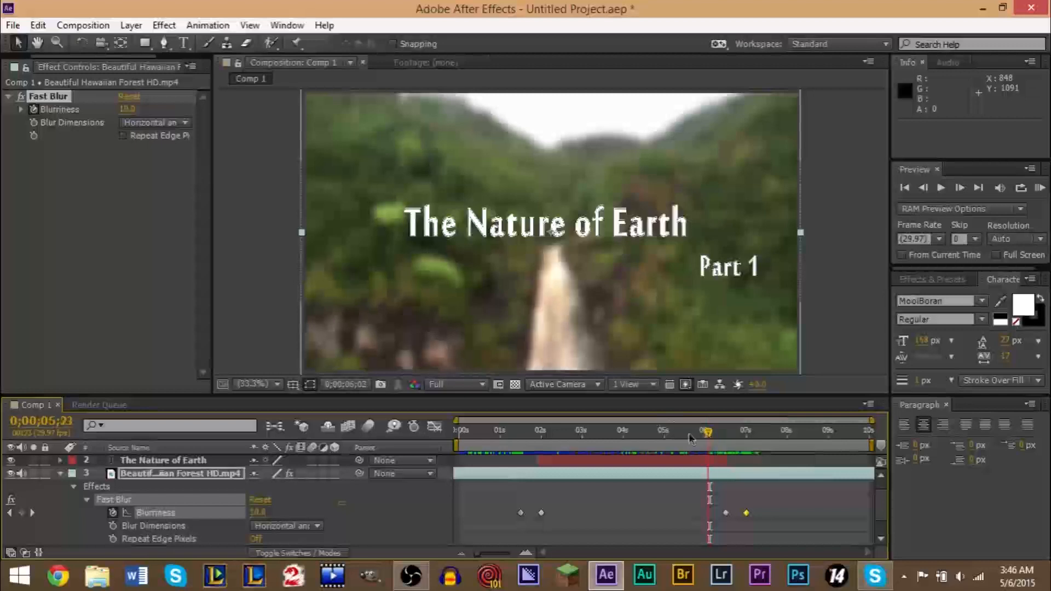
drag(709, 442, 659, 442)
drag(578, 443, 523, 450)
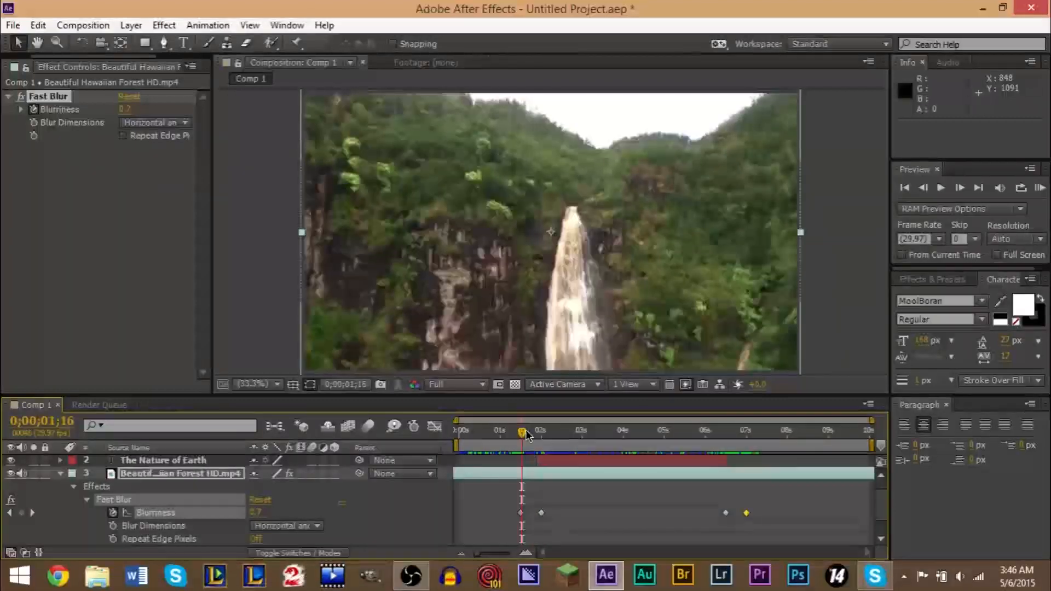
Step: Collapse the waterfall footage layer and place the playhead at 0;00;01;28, the first frame of "The Nature of Earth" layer
click(60, 474)
drag(523, 436, 549, 435)
drag(539, 435, 541, 436)
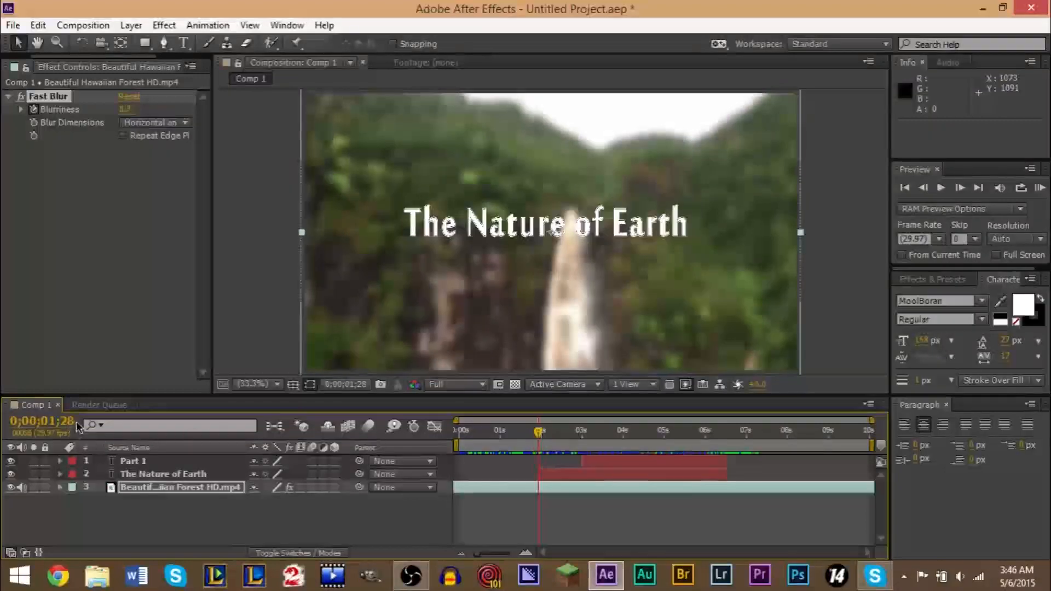
drag(537, 436, 540, 439)
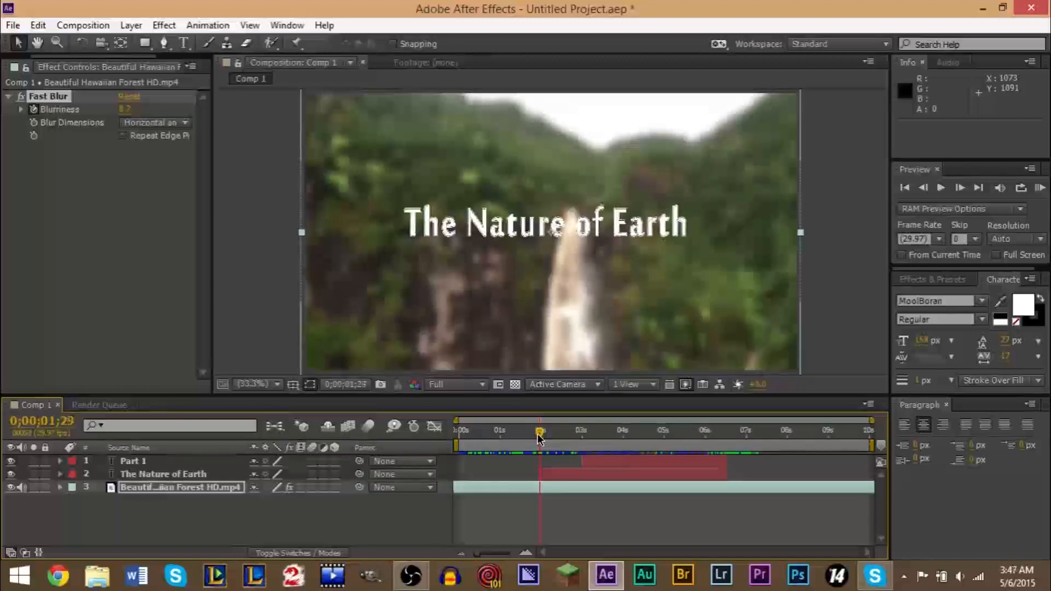
drag(539, 436, 538, 436)
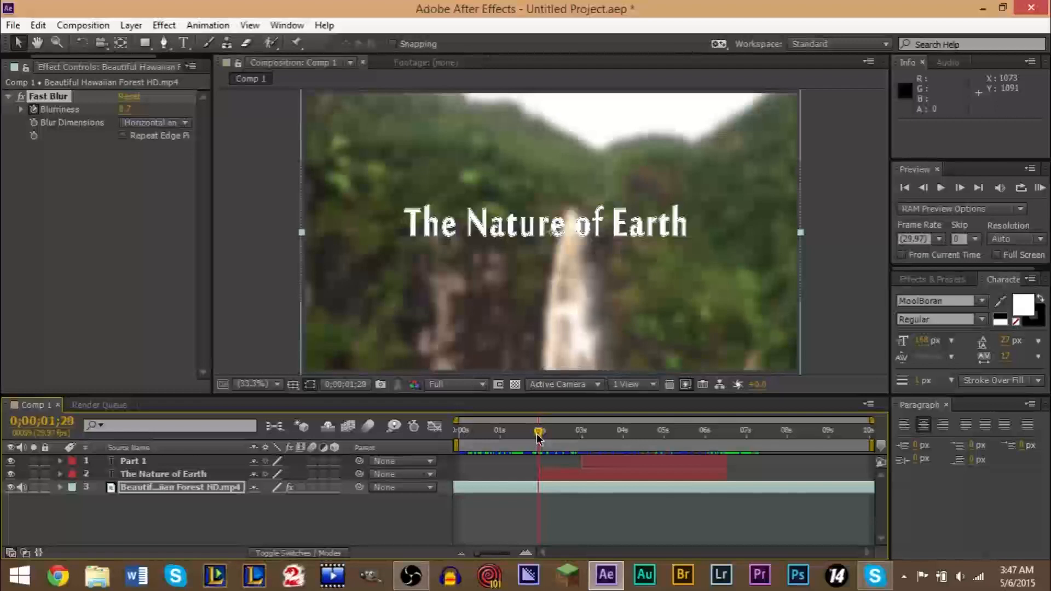
click(554, 473)
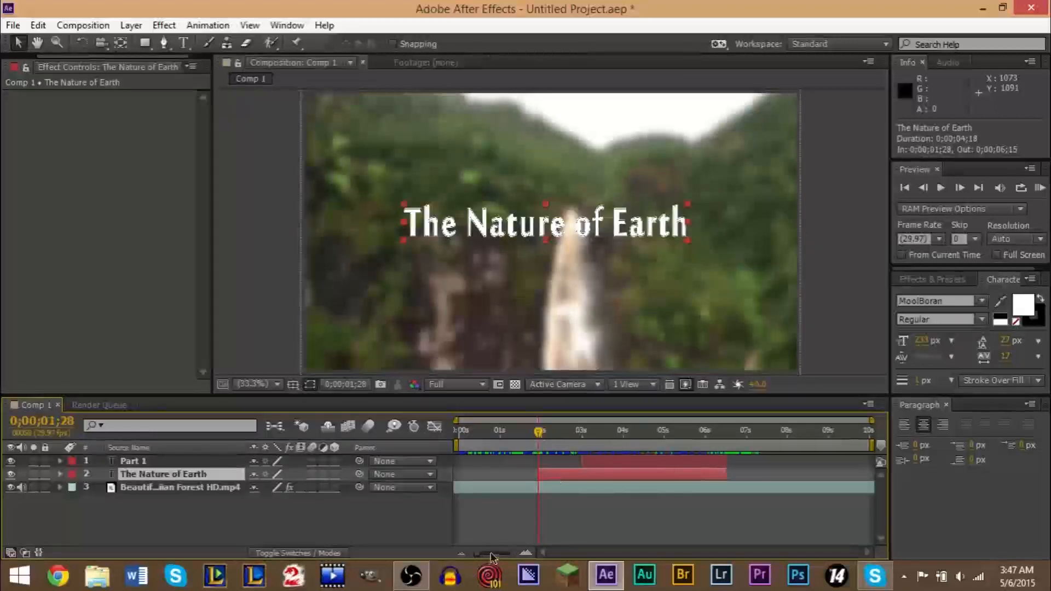
click(528, 555)
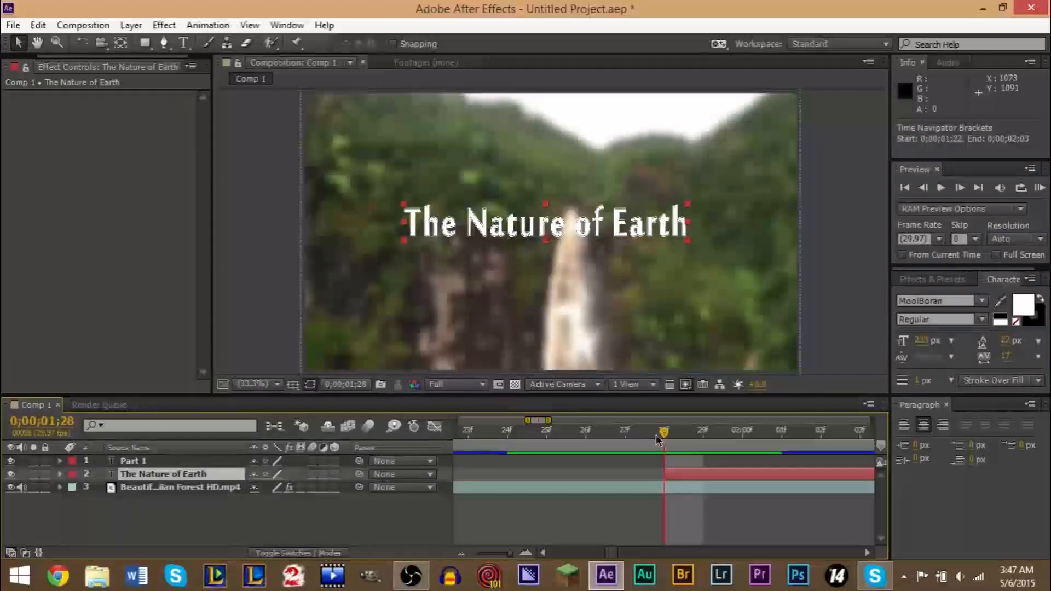
mouse_move(662, 434)
mouse_down()
mouse_move(632, 435)
mouse_move(662, 436)
mouse_up()
drag(509, 554, 476, 555)
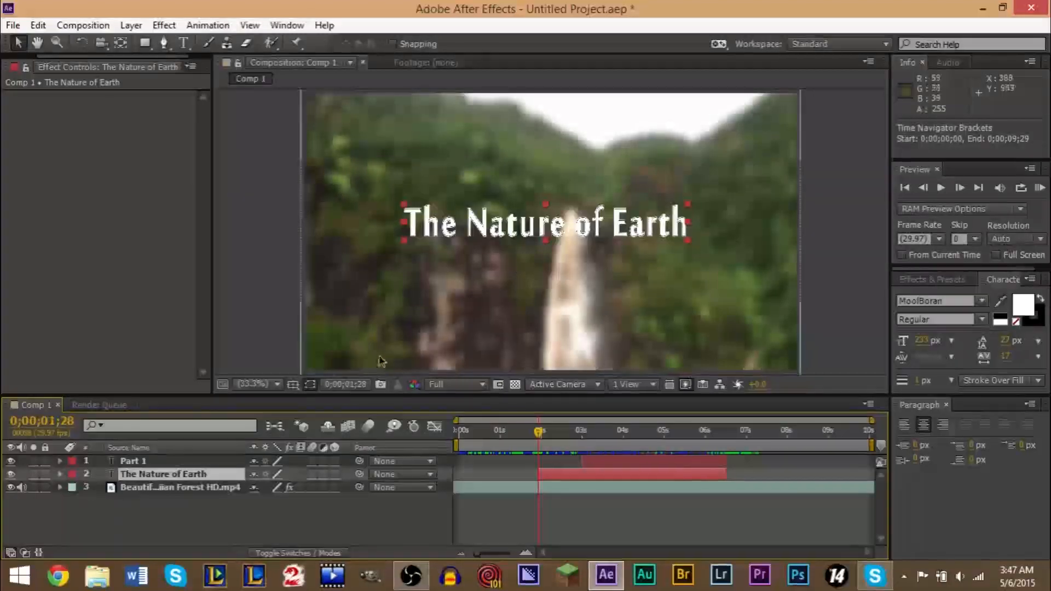
Step: Reveal the Transform properties of "The Nature of Earth" layer
click(60, 475)
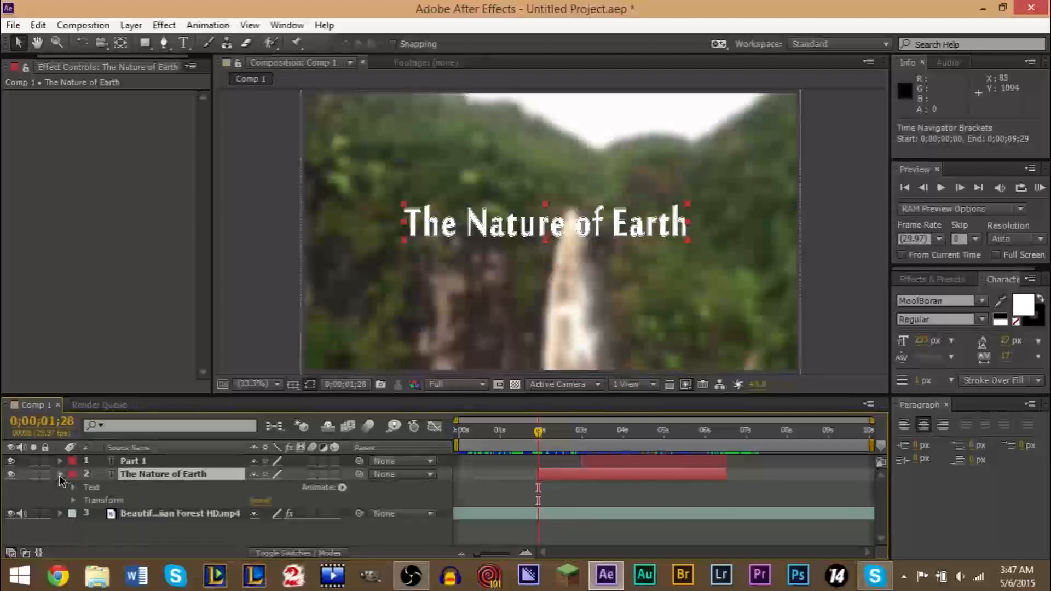
click(73, 500)
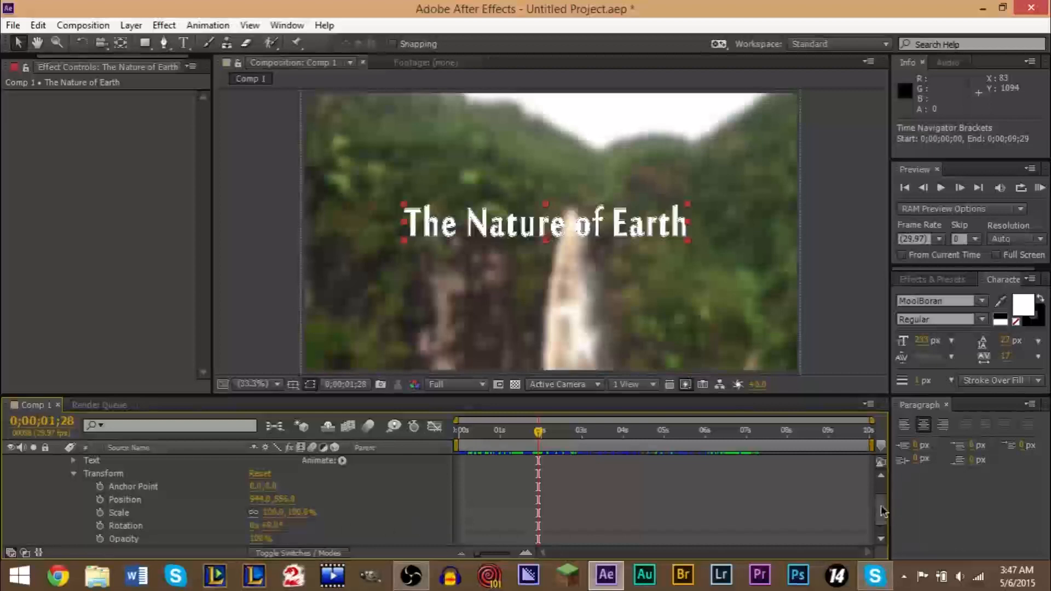
drag(881, 512, 882, 516)
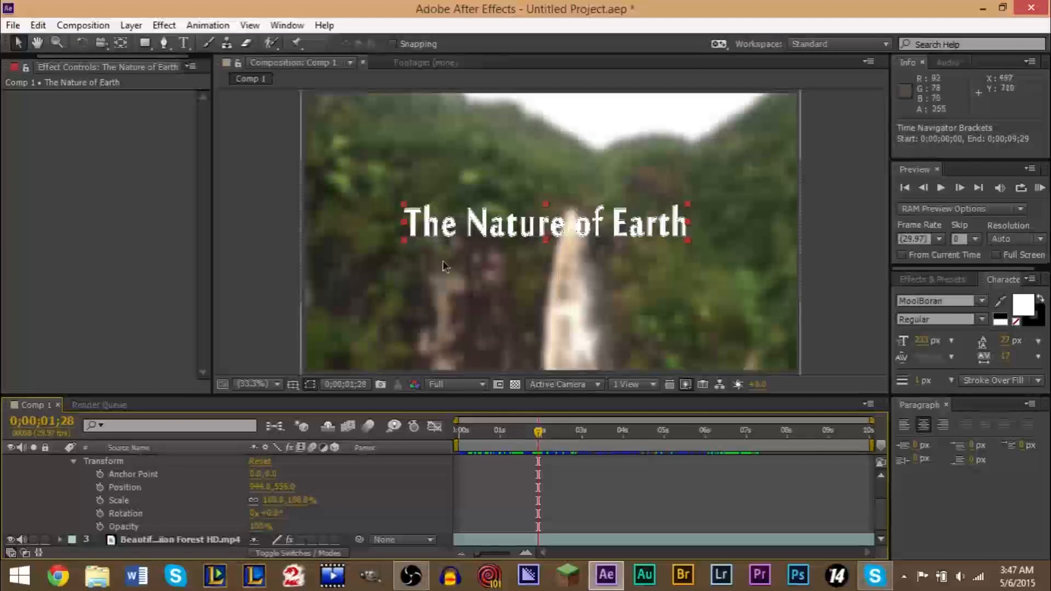
drag(465, 230, 402, 230)
drag(544, 441, 559, 431)
drag(457, 225, 588, 279)
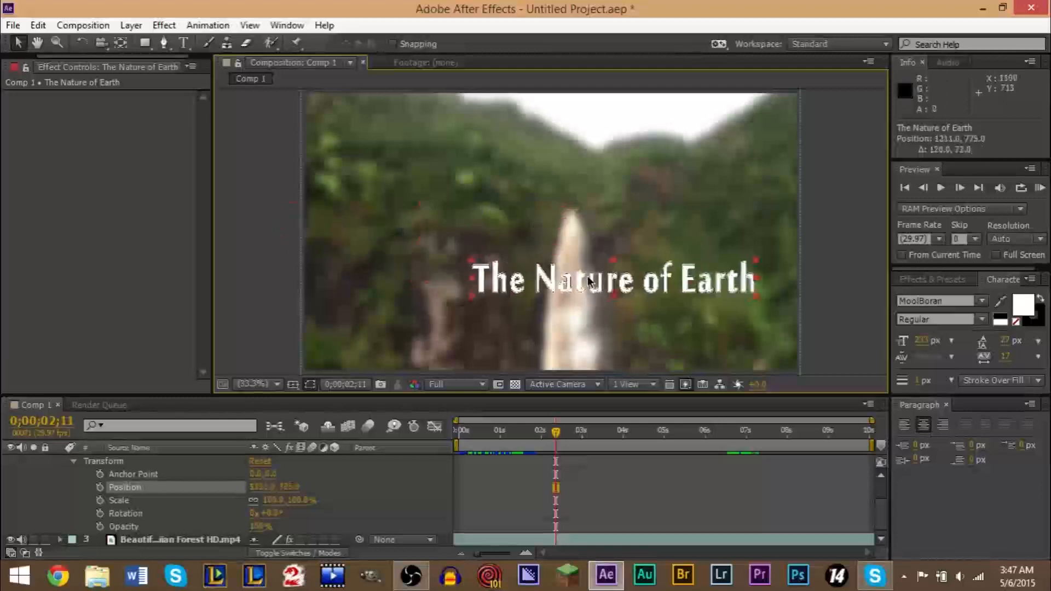
key(ctrl+z)
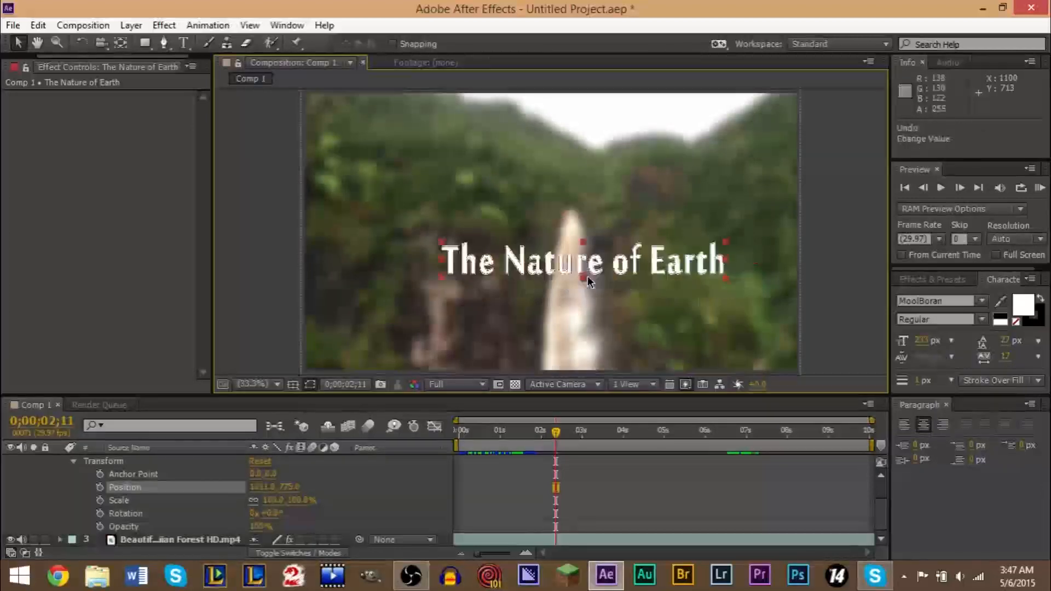
key(ctrl+z)
key(ctrl+z)
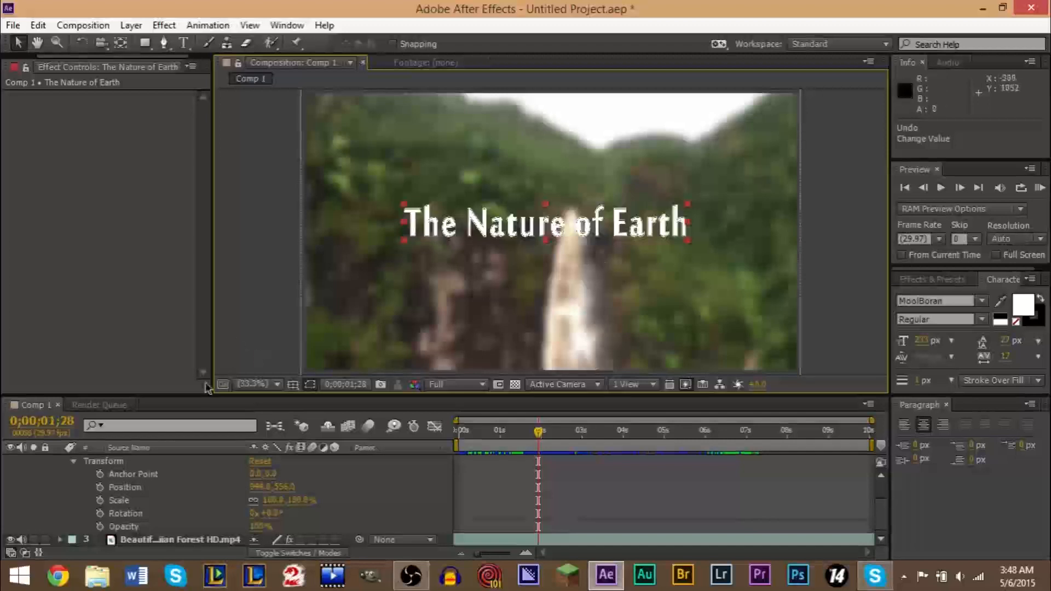
Step: Enlarge the timeline area and add an Opacity keyframe of 0% to "The Nature of Earth" at 0;00;01;28
click(145, 527)
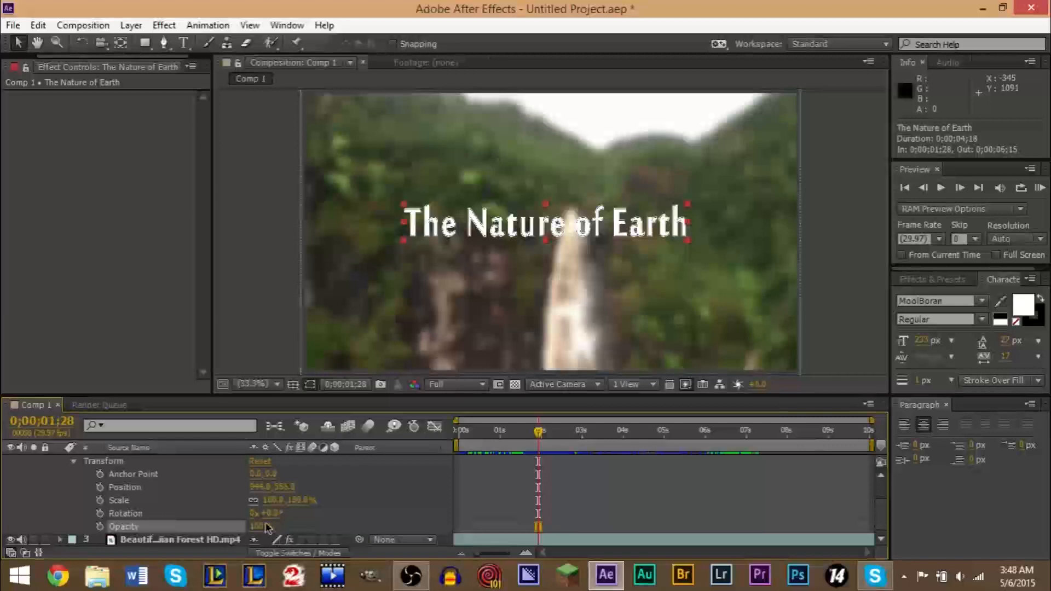
drag(266, 527, 295, 528)
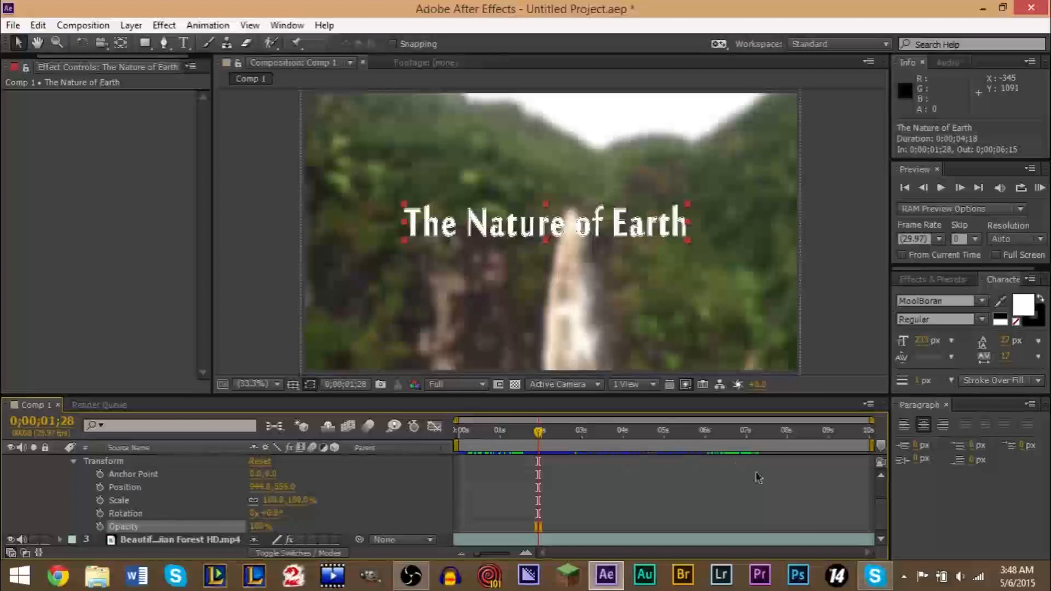
scroll(878, 514, up, 3)
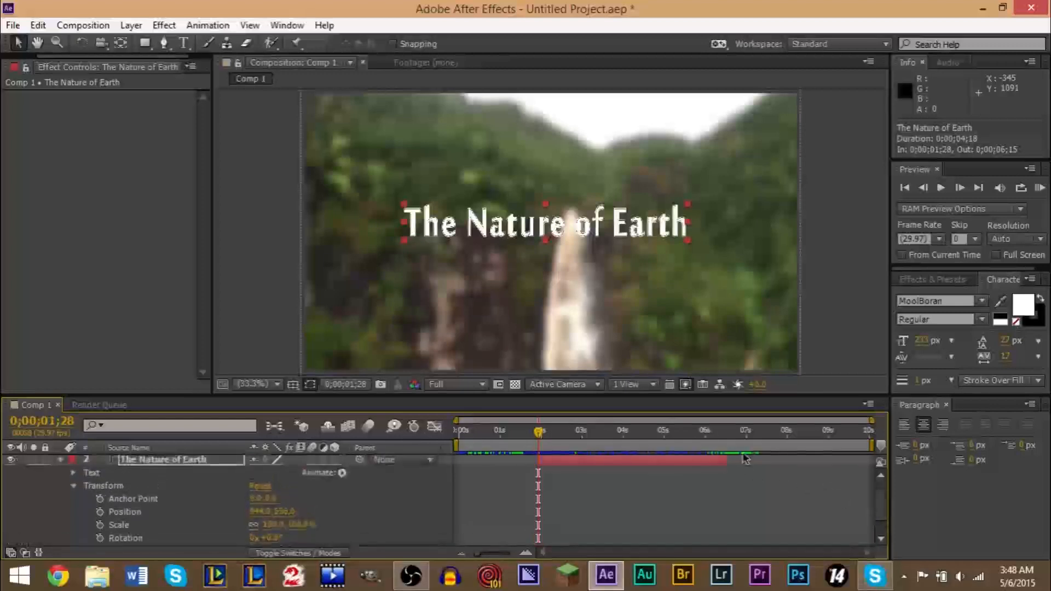
drag(520, 396, 520, 339)
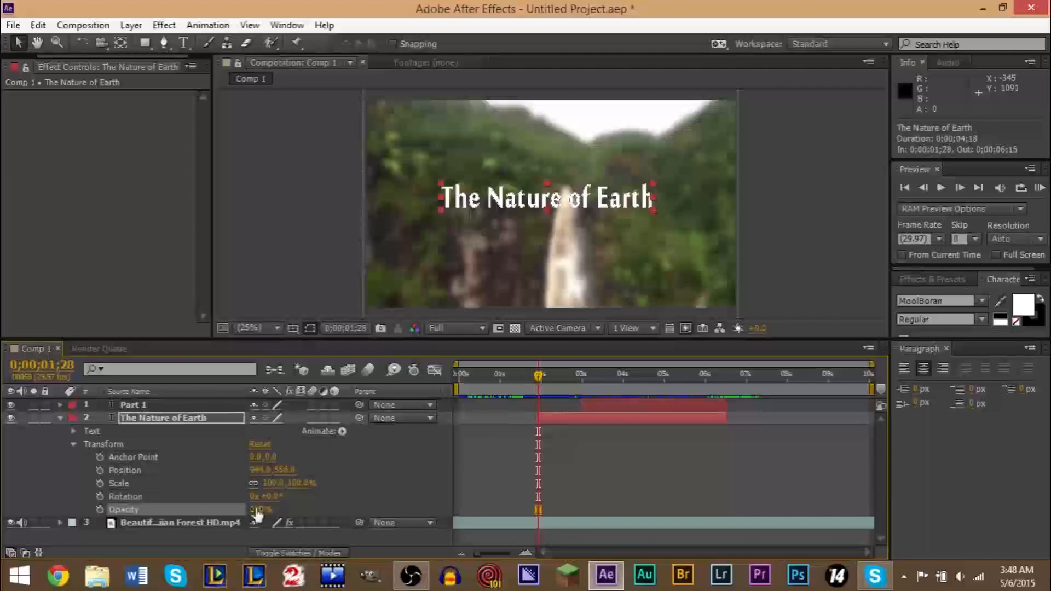
drag(261, 509, 90, 509)
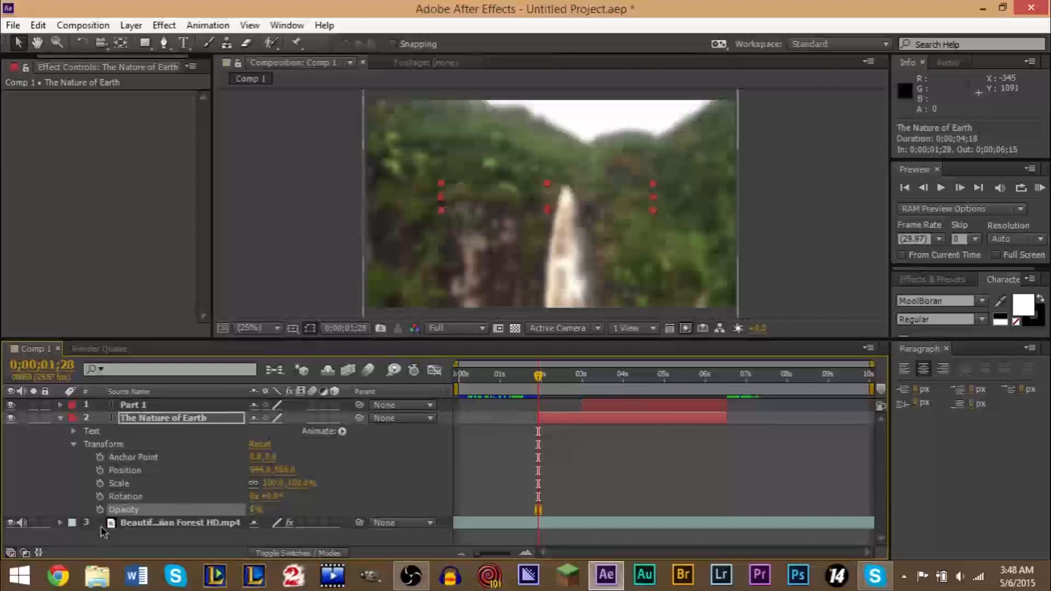
click(99, 510)
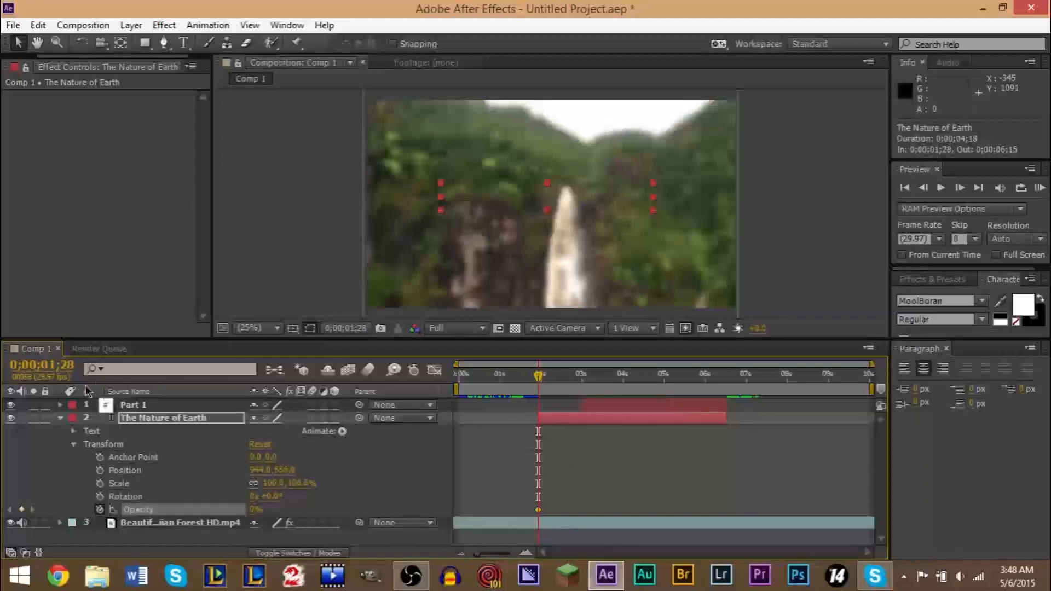
Step: Add an Opacity keyframe of 100% to "The Nature of Earth" at 0;00;02;13 so the title fades in
click(68, 365)
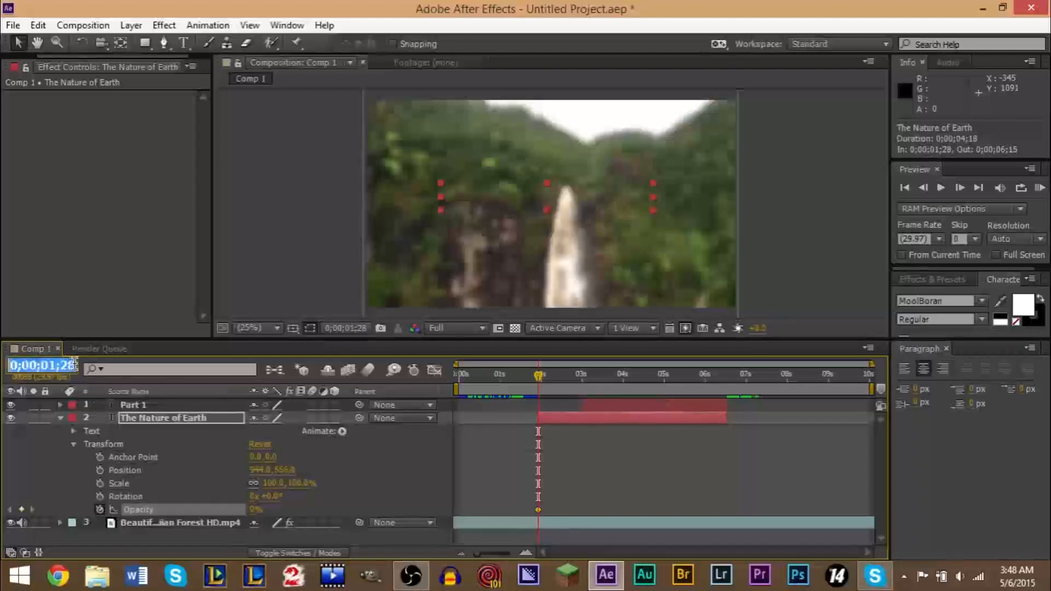
key(Return)
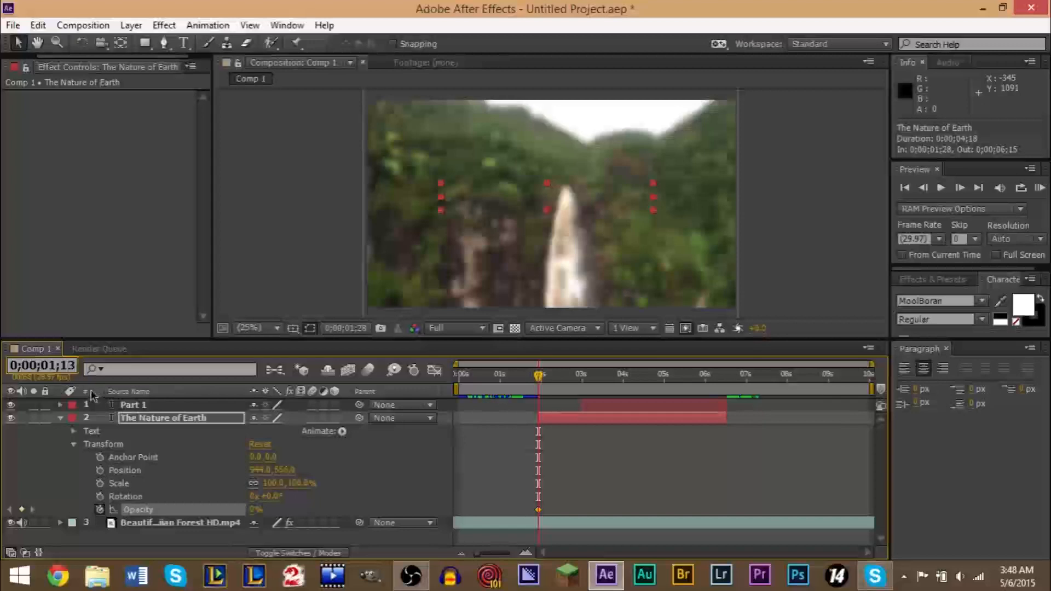
key(space)
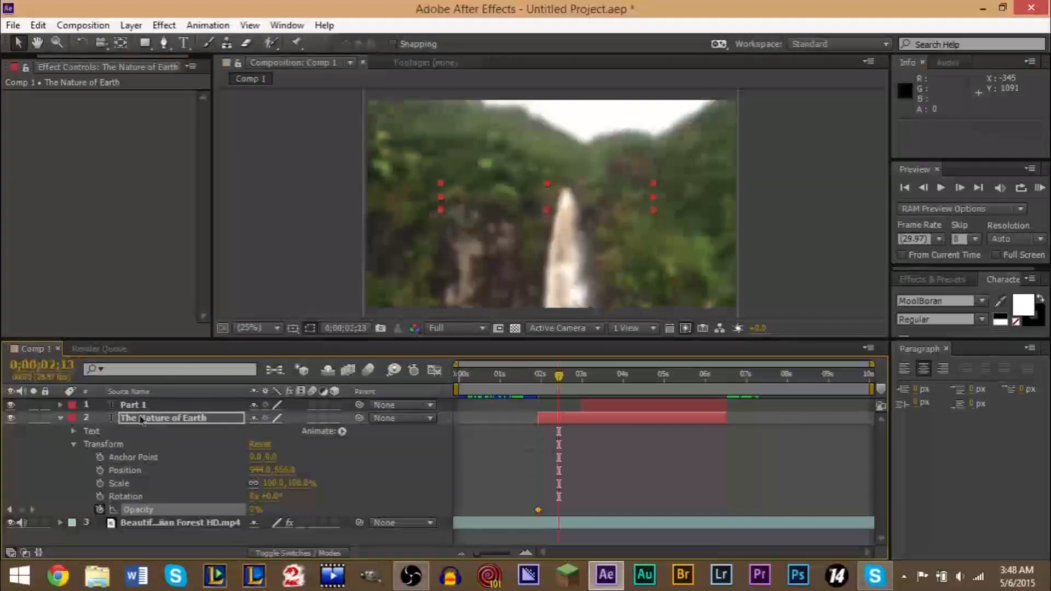
drag(255, 509, 437, 510)
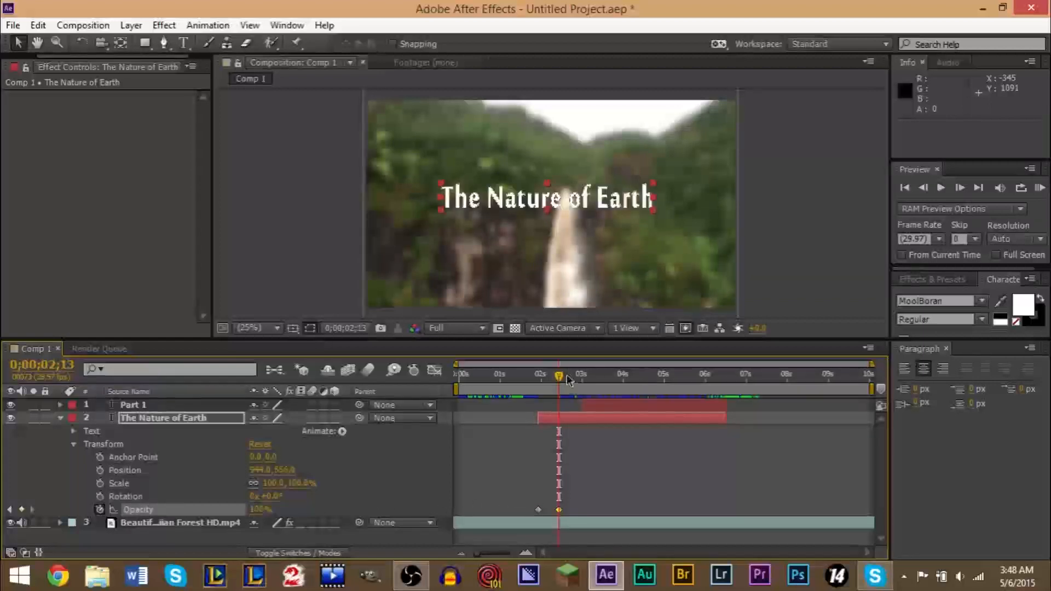
Step: Play the composition from just before the title enters to check the fade-in of "The Nature of Earth"
drag(557, 376, 527, 376)
key(space)
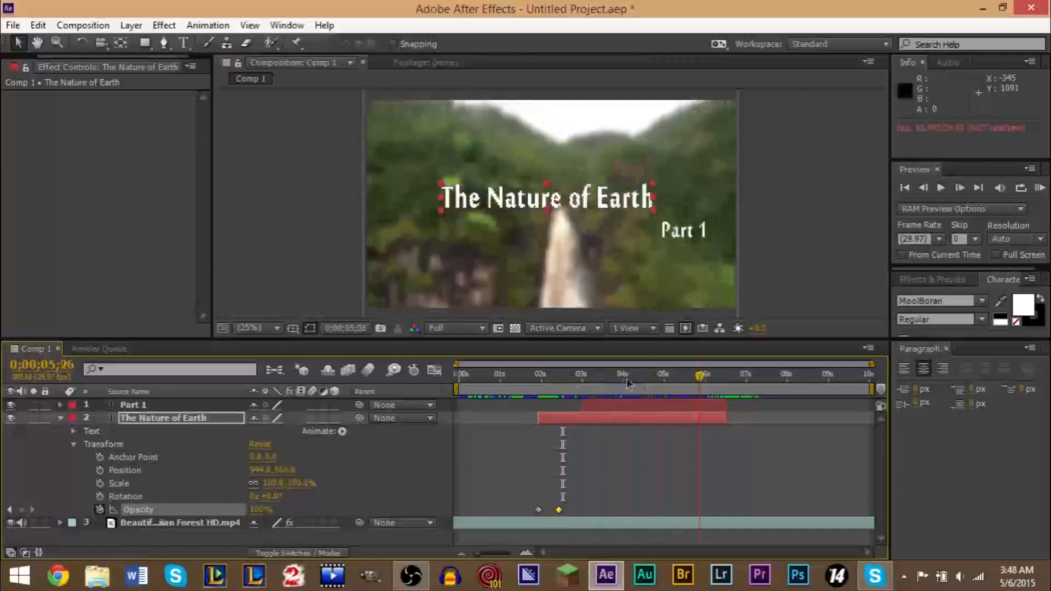
click(558, 377)
drag(563, 379, 561, 377)
key(space)
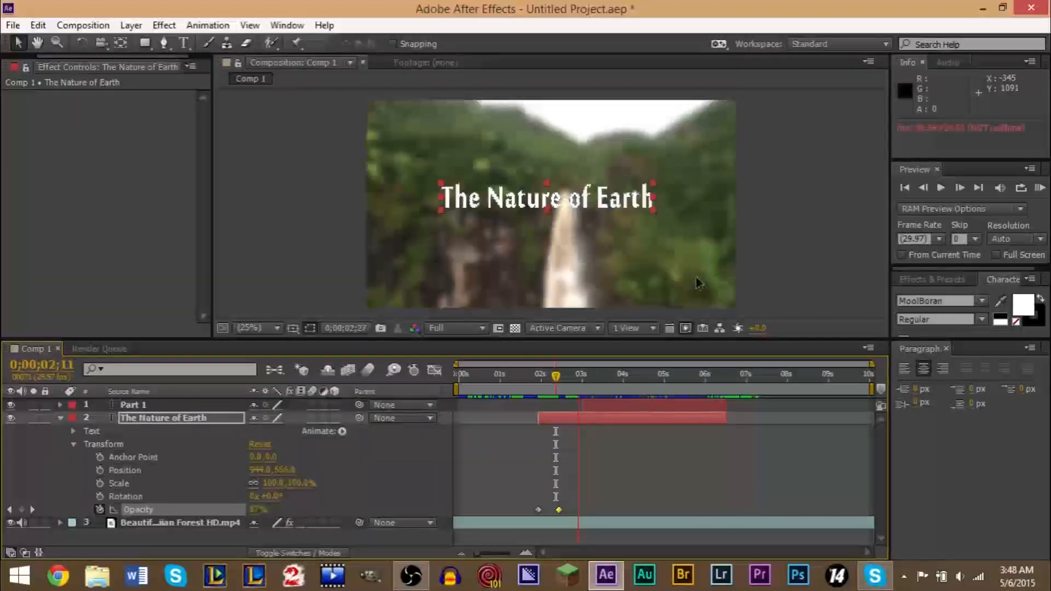
key(space)
Step: Add an Opacity keyframe of 100% to "The Nature of Earth" at 0;00;06;01, shortly before the layer ends
drag(587, 383, 724, 383)
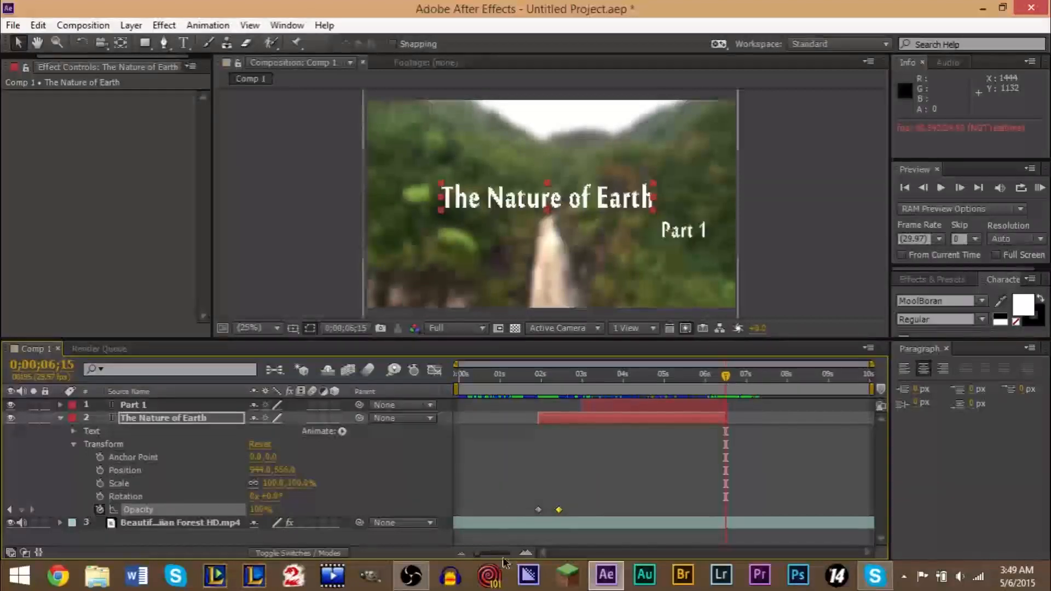
drag(481, 553, 525, 554)
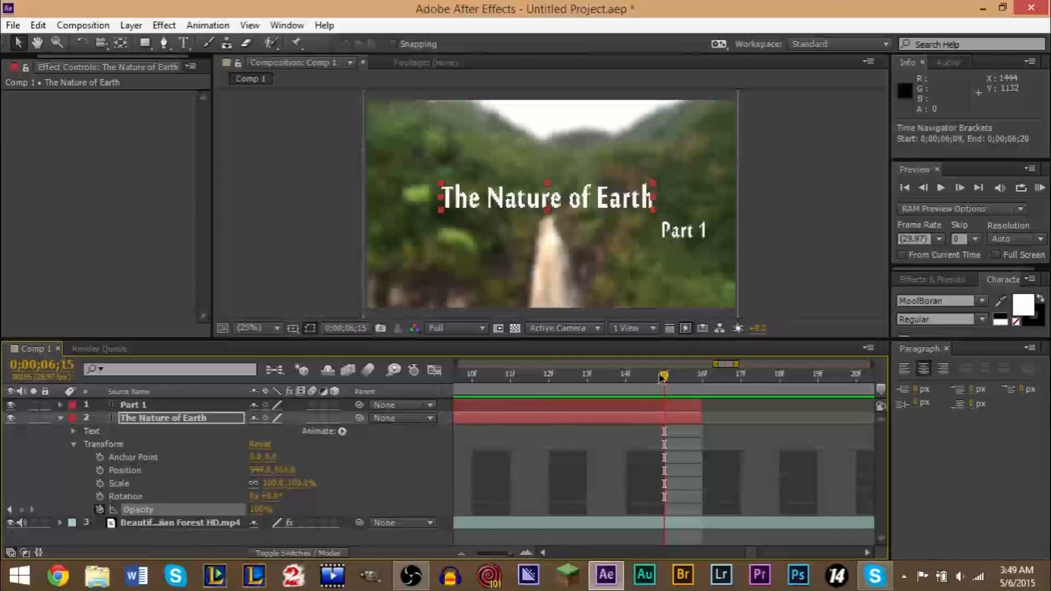
click(703, 383)
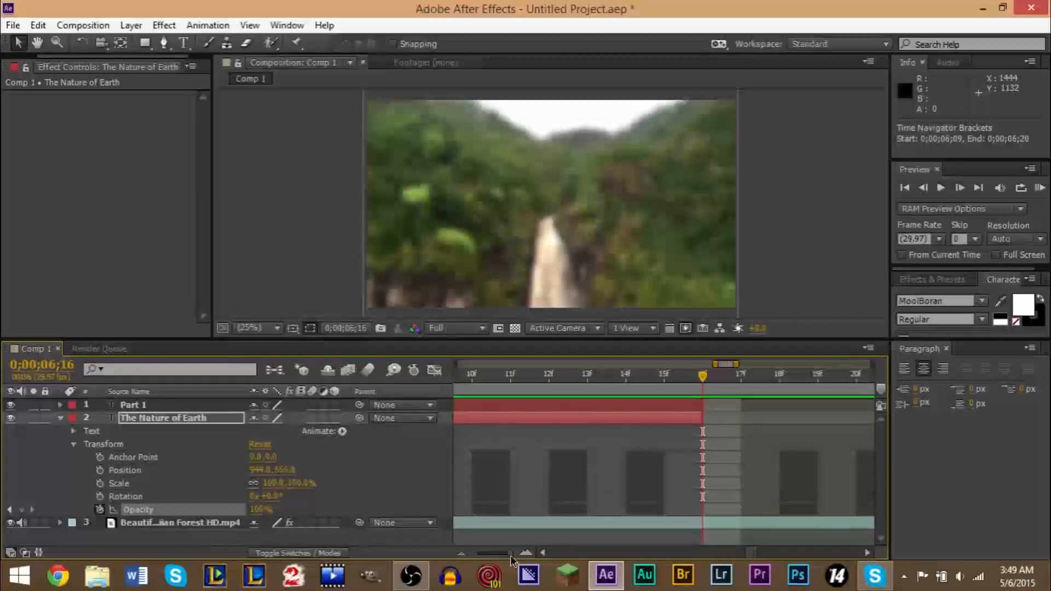
drag(512, 554, 475, 556)
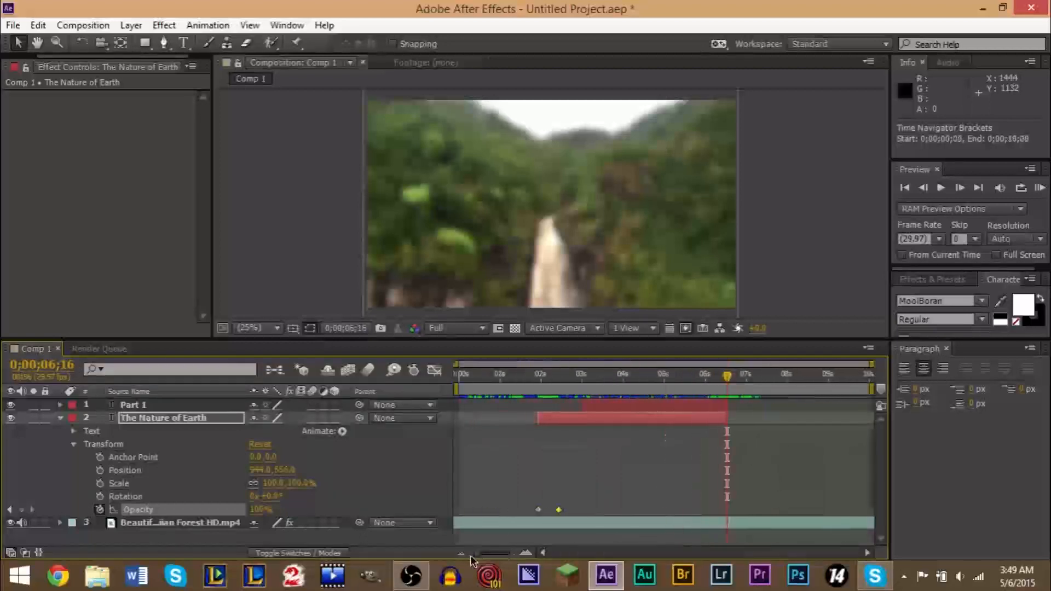
click(68, 369)
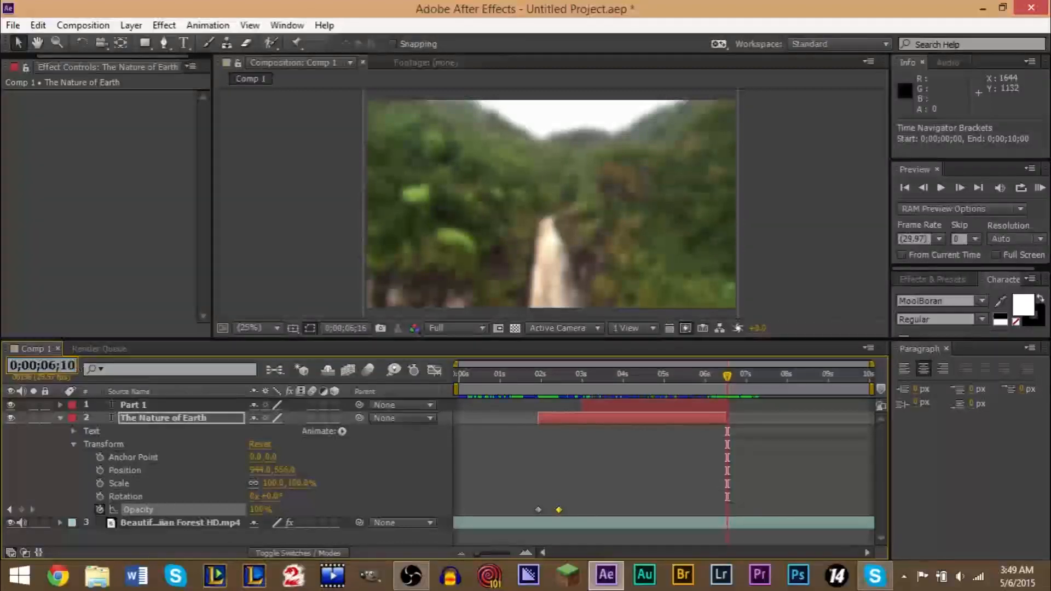
key(Return)
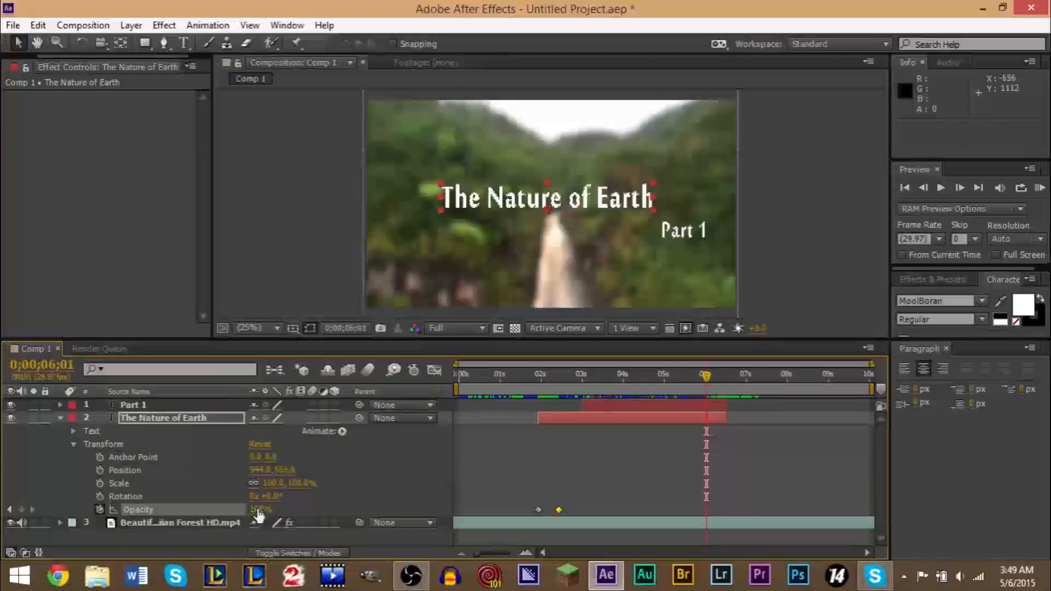
drag(258, 515, 323, 509)
click(263, 508)
key(Return)
drag(258, 509, 290, 509)
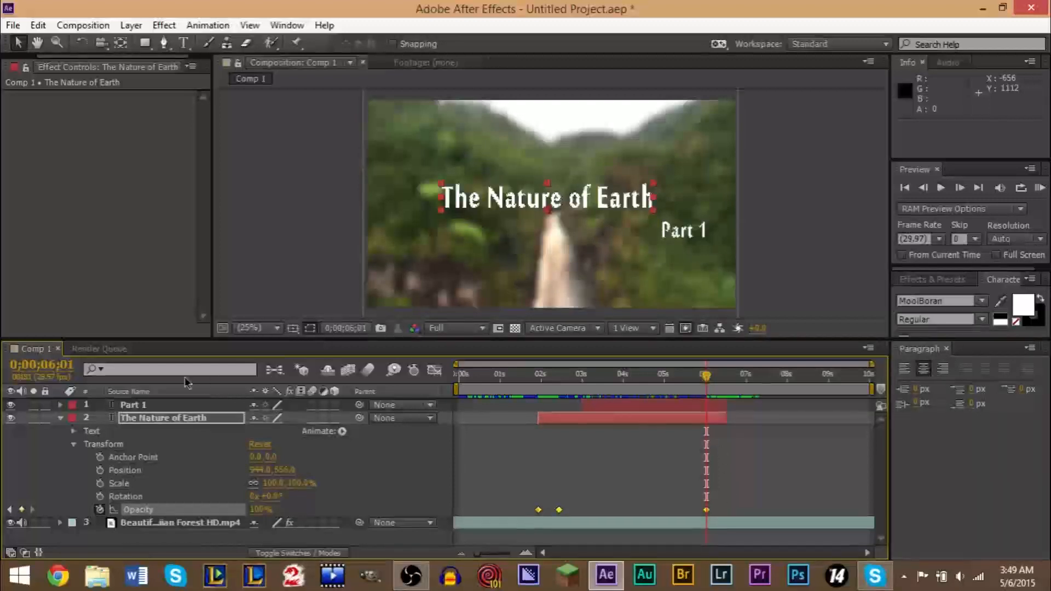
Step: Add an Opacity keyframe of 0% to "The Nature of Earth" at 0;00;06;16 and play the fade-out
click(60, 365)
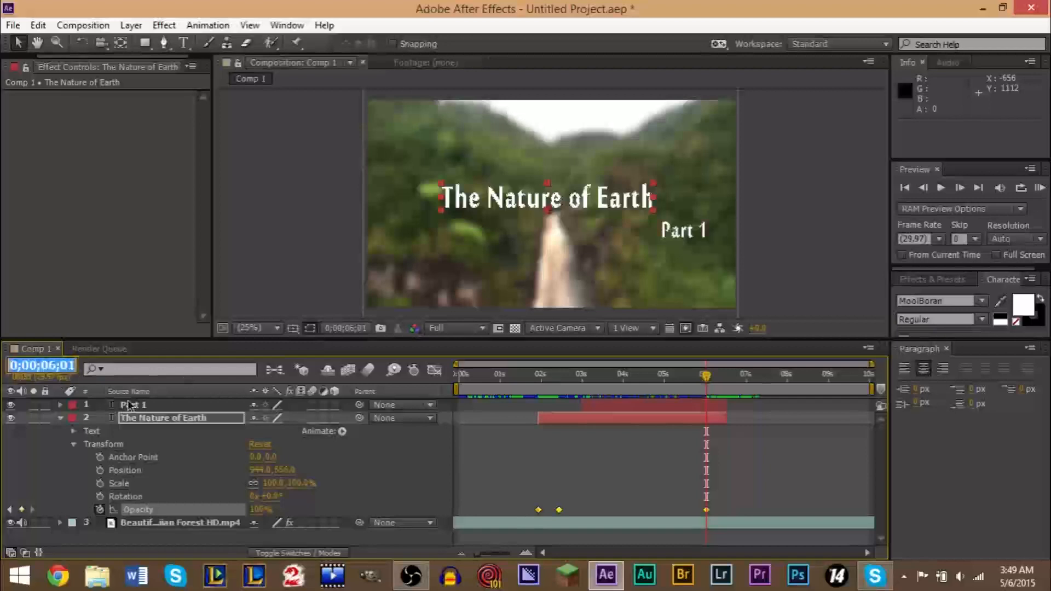
key(Right)
text(15)
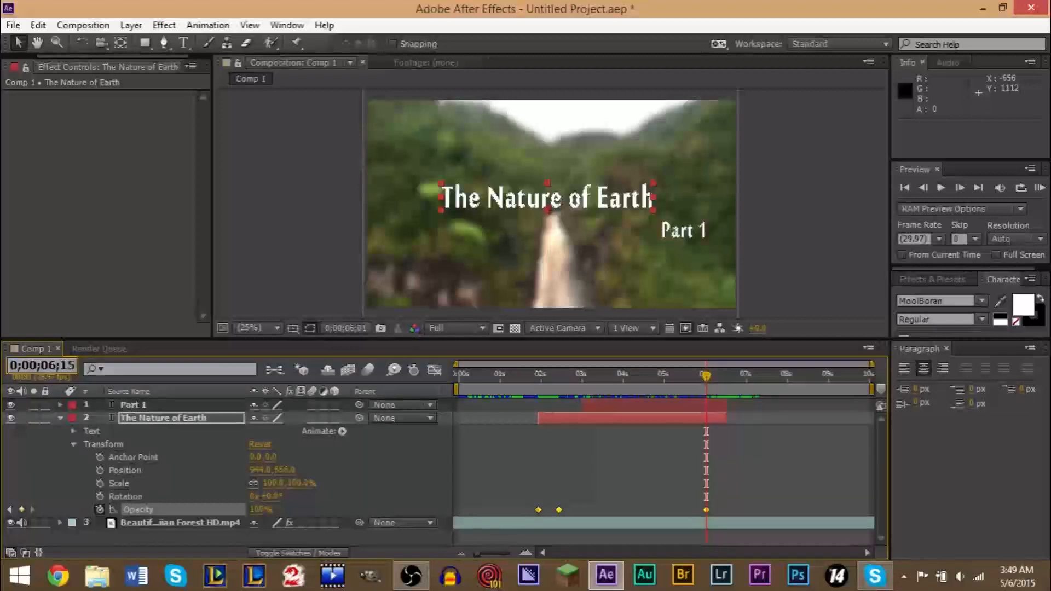
key(Return)
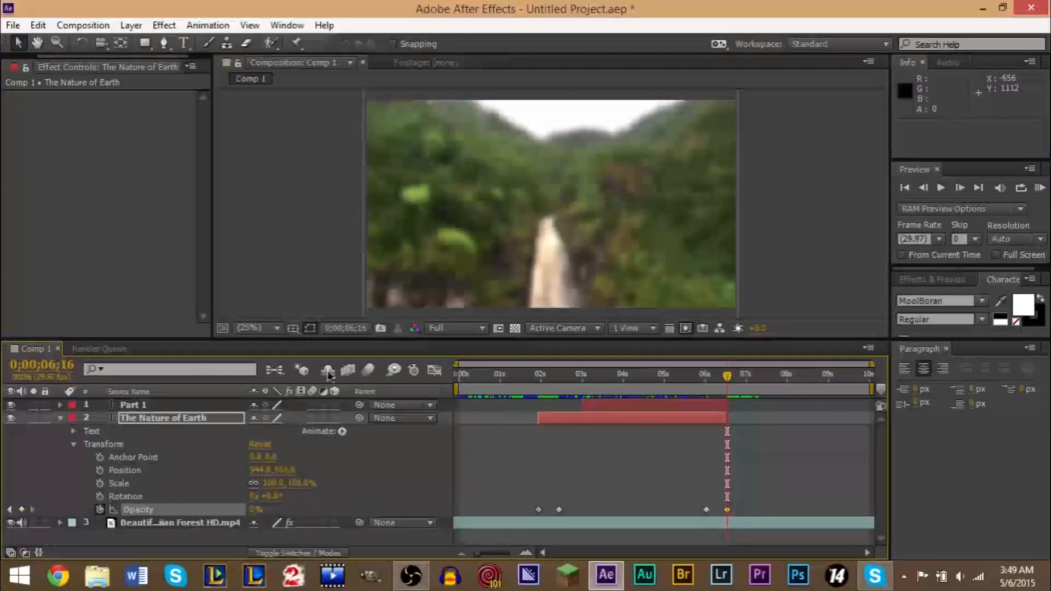
click(694, 384)
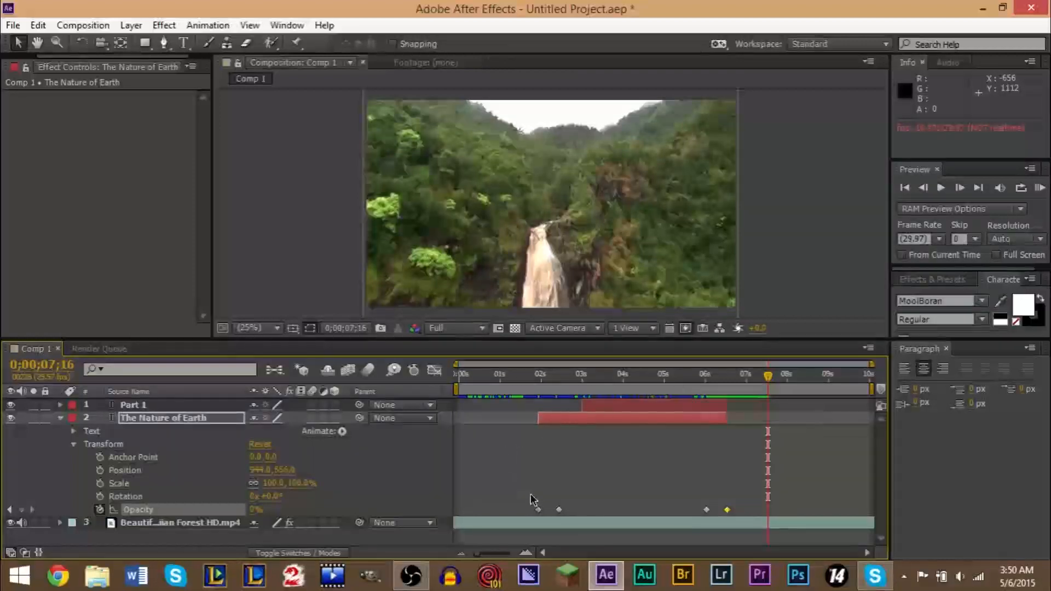
Step: Try to copy the two fade-out Opacity keyframes from "The Nature of Earth" to "Part 1" at 0;00;07;16 and play the result
drag(692, 499, 740, 516)
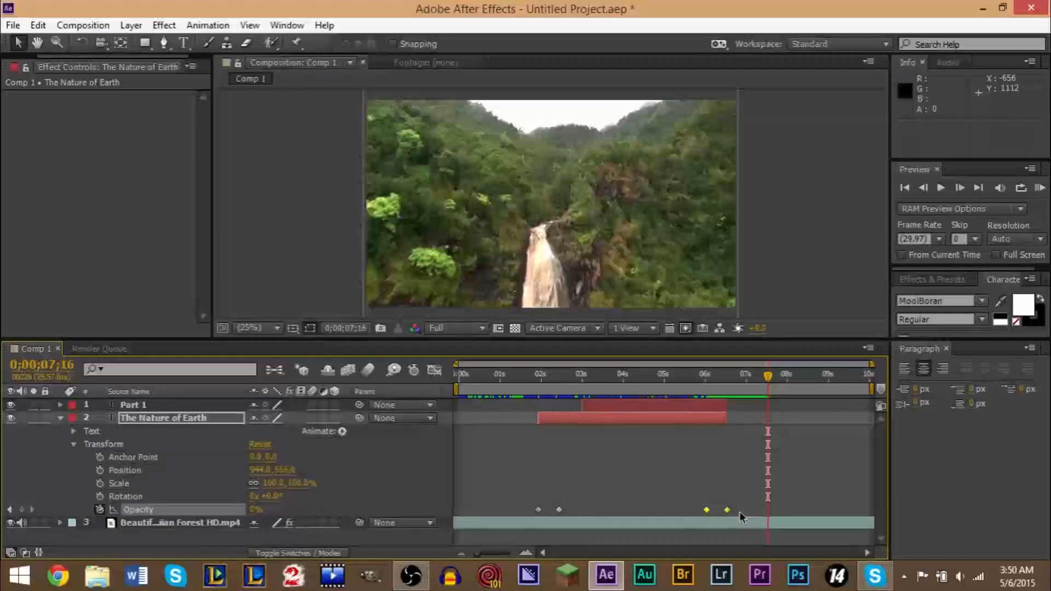
key(ctrl+c)
click(61, 418)
click(147, 408)
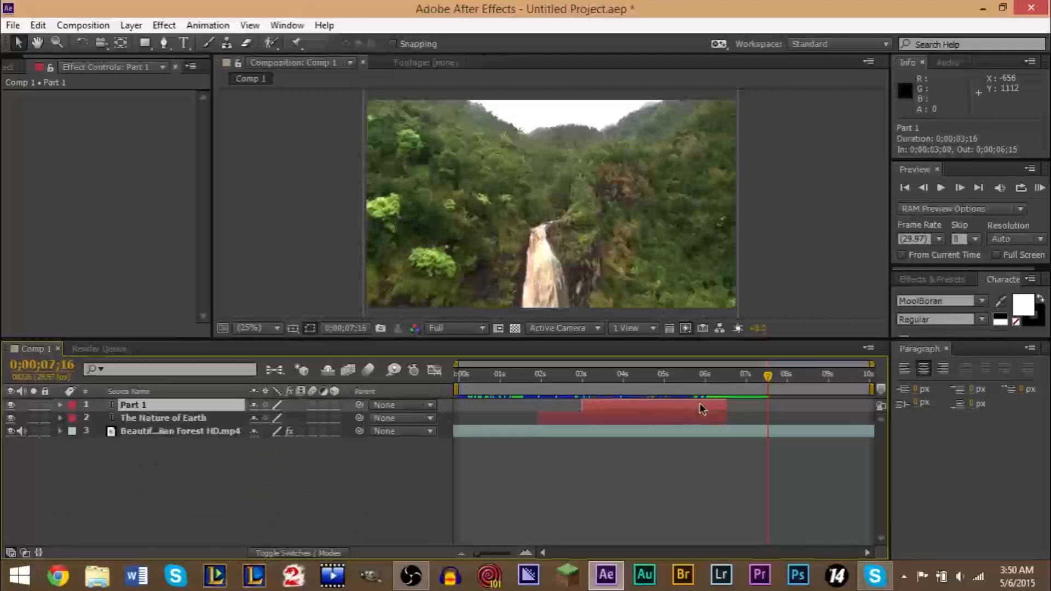
click(701, 377)
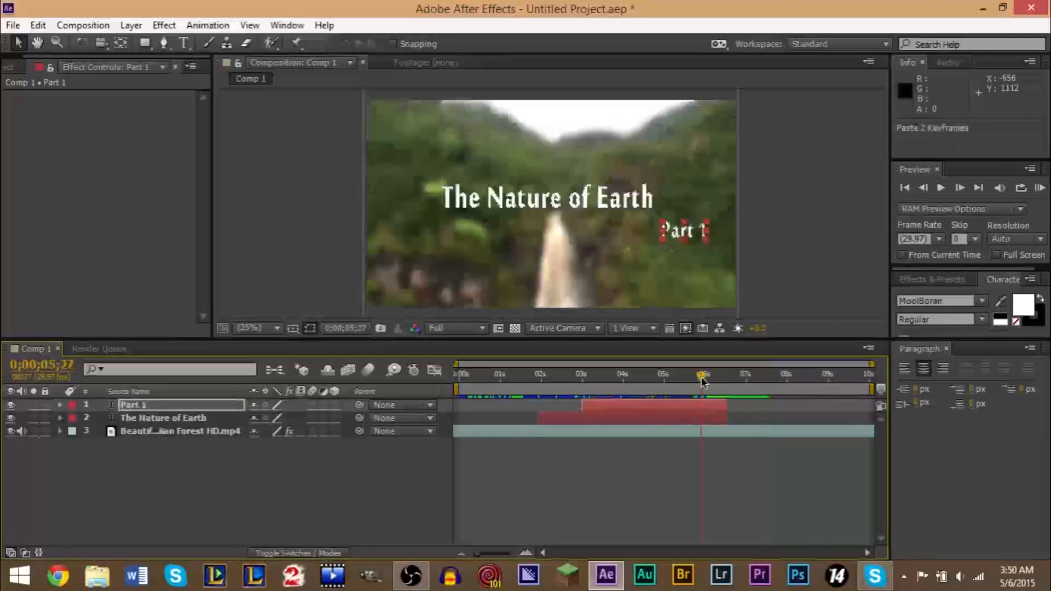
key(space)
key(space)
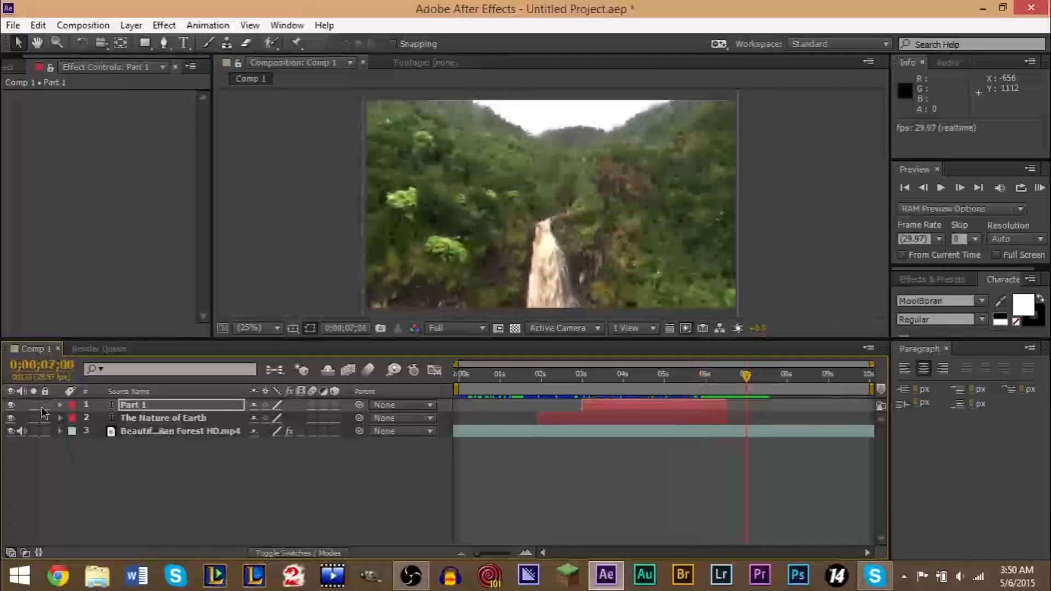
Step: Try to shift the pasted Opacity keyframes of "Part 1" back to the end of its layer, and undo the move and the paste
click(60, 405)
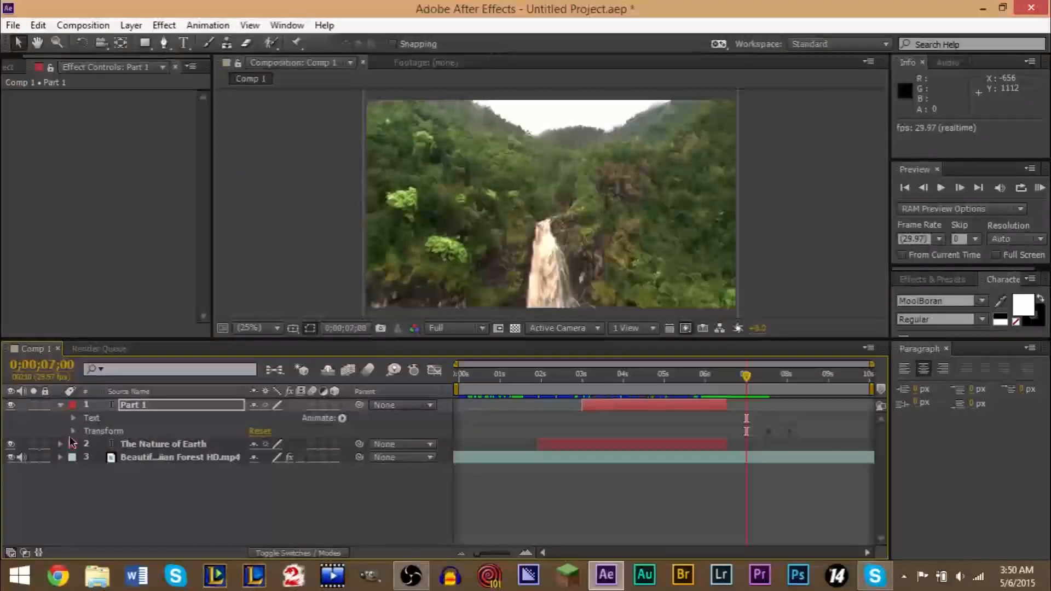
click(73, 431)
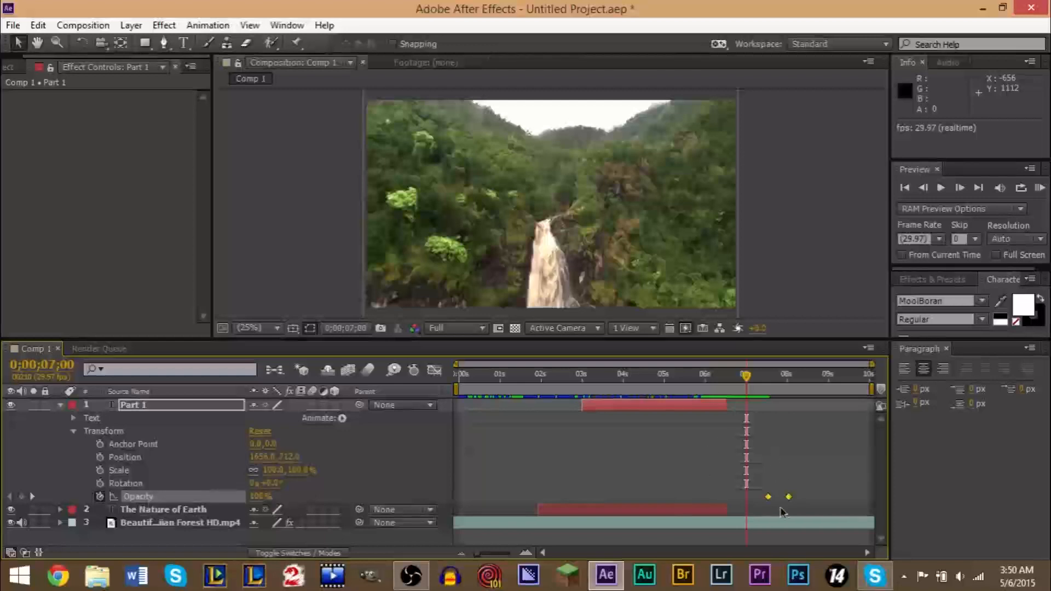
drag(759, 485, 708, 503)
click(724, 385)
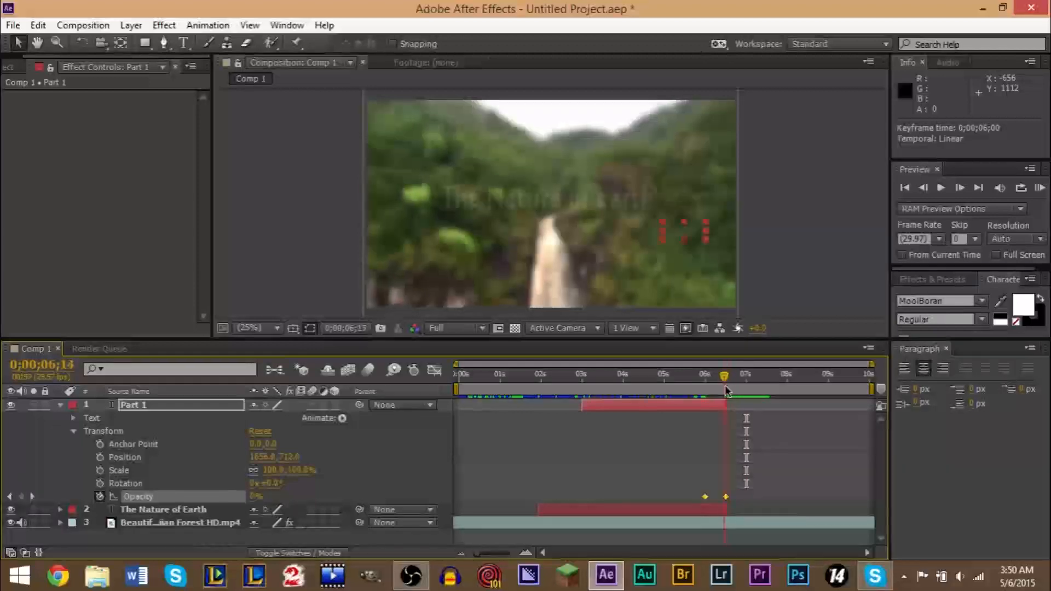
click(726, 385)
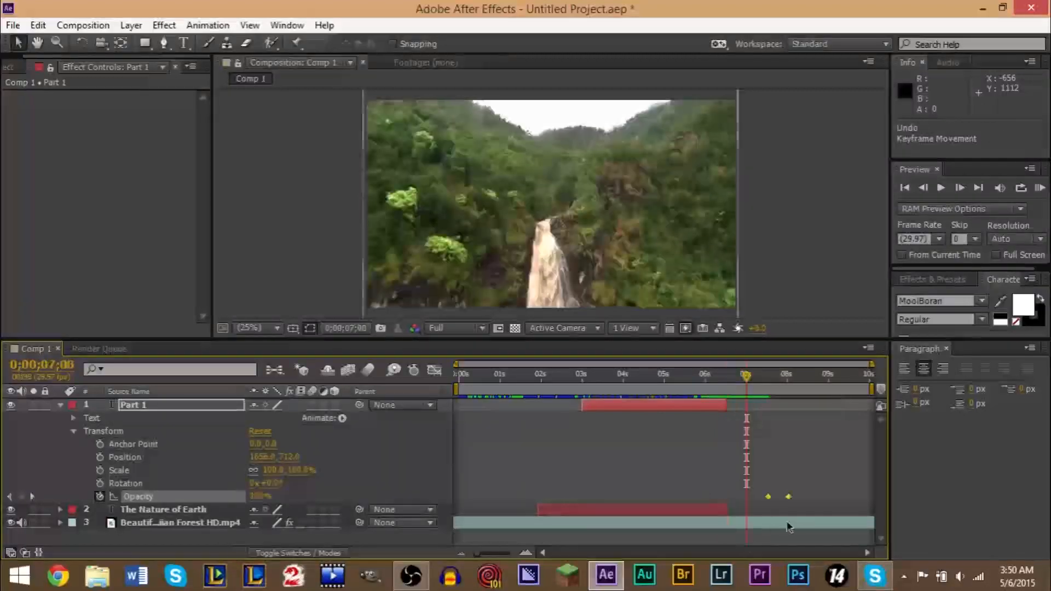
key(ctrl+z)
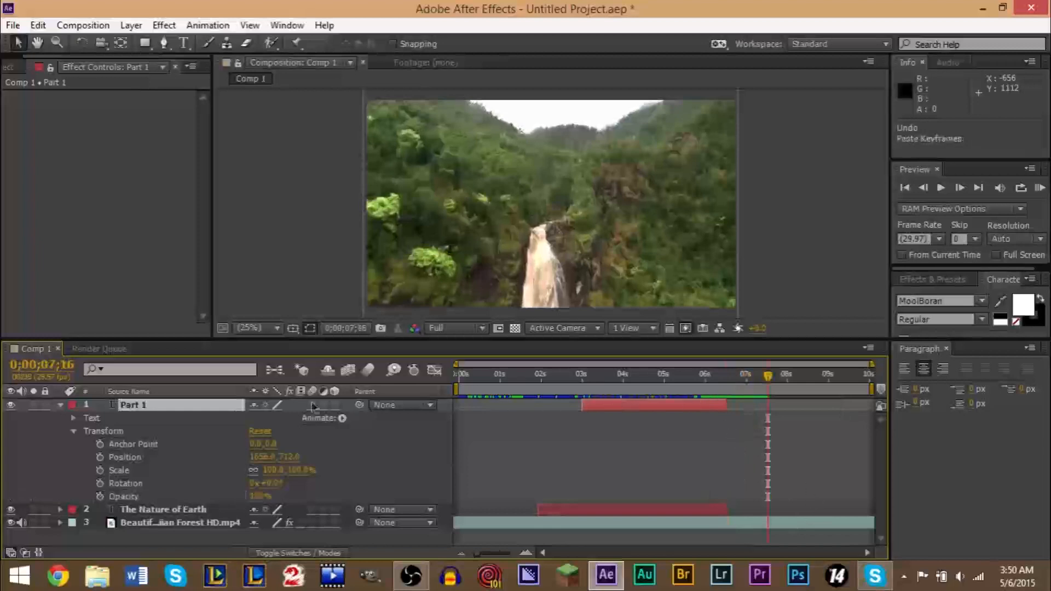
click(61, 405)
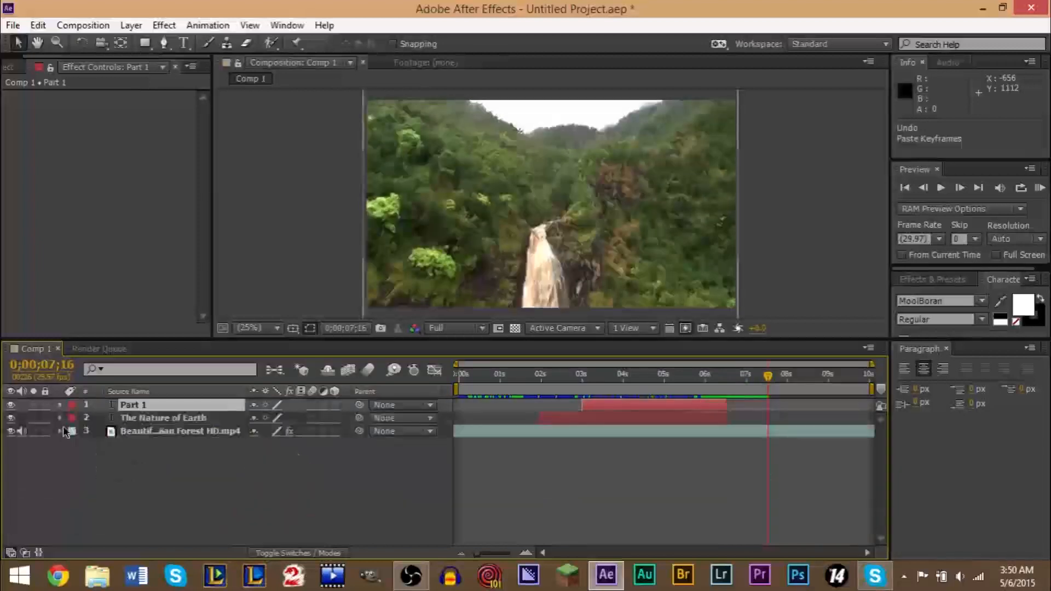
Step: Reveal the Opacity keyframes of "The Nature of Earth" and move the playhead to its first fade-out keyframe at 0;00;06;01
click(60, 417)
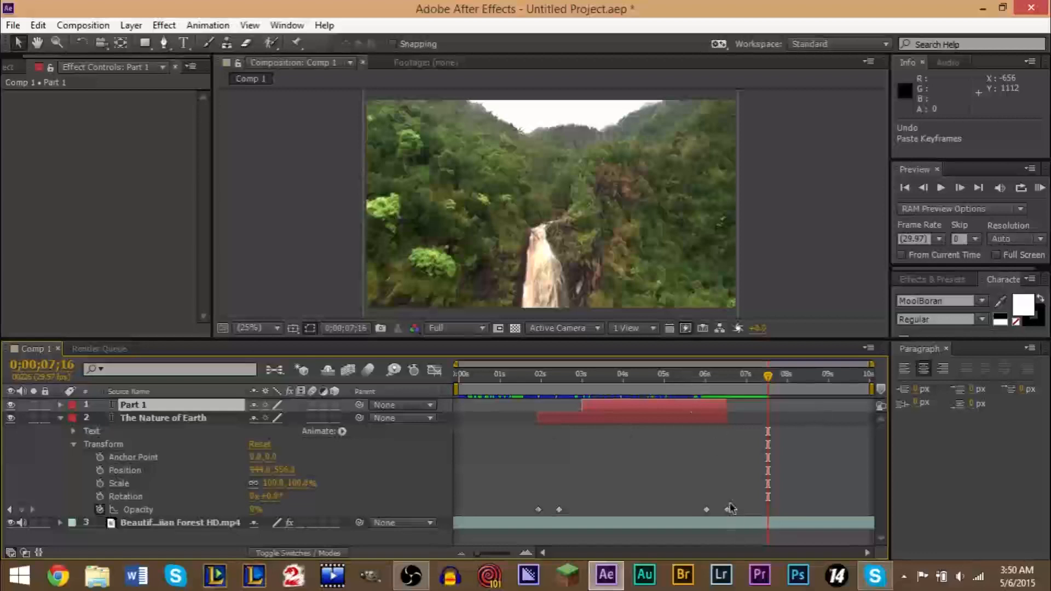
key(j)
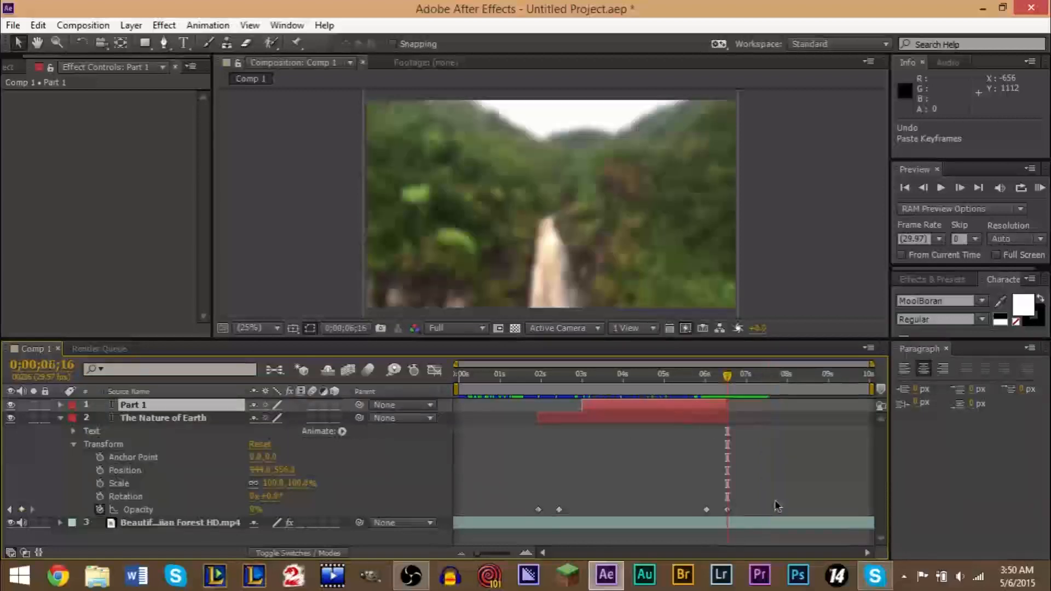
key(End)
key(j)
key(j)
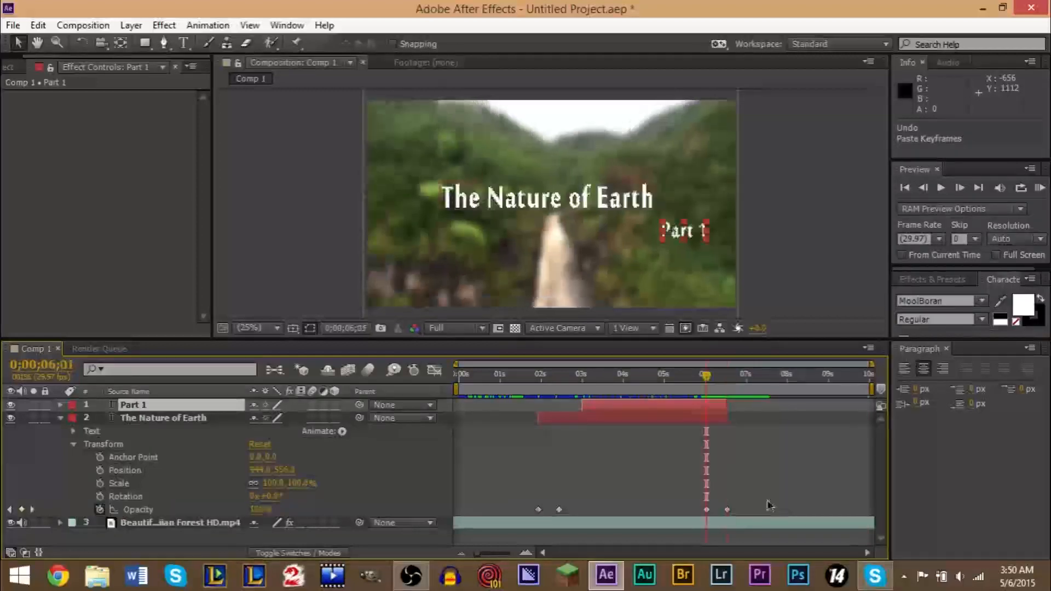
key(k)
key(j)
key(k)
key(j)
key(k)
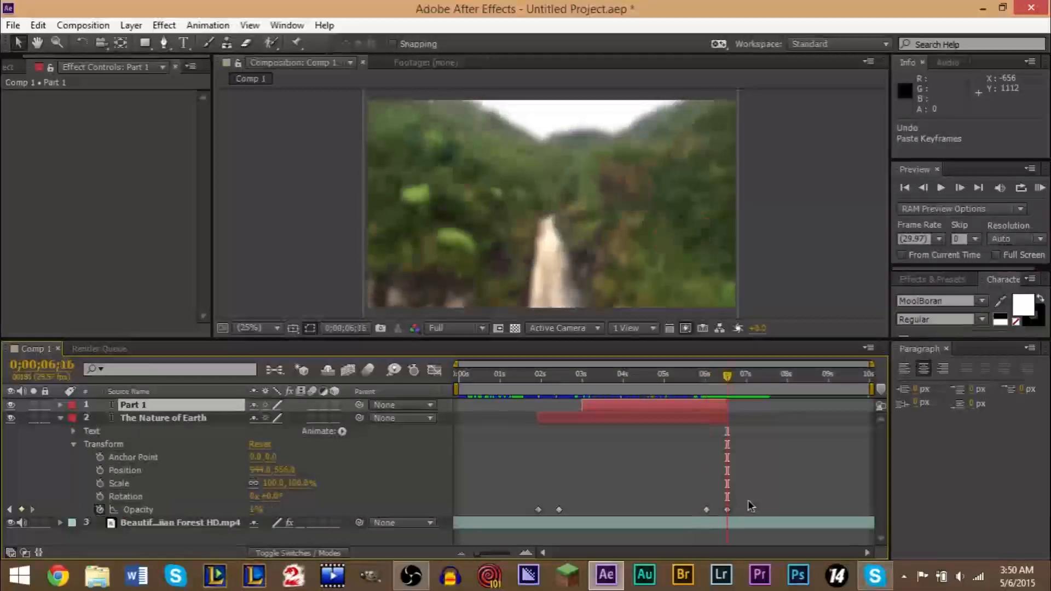
key(j)
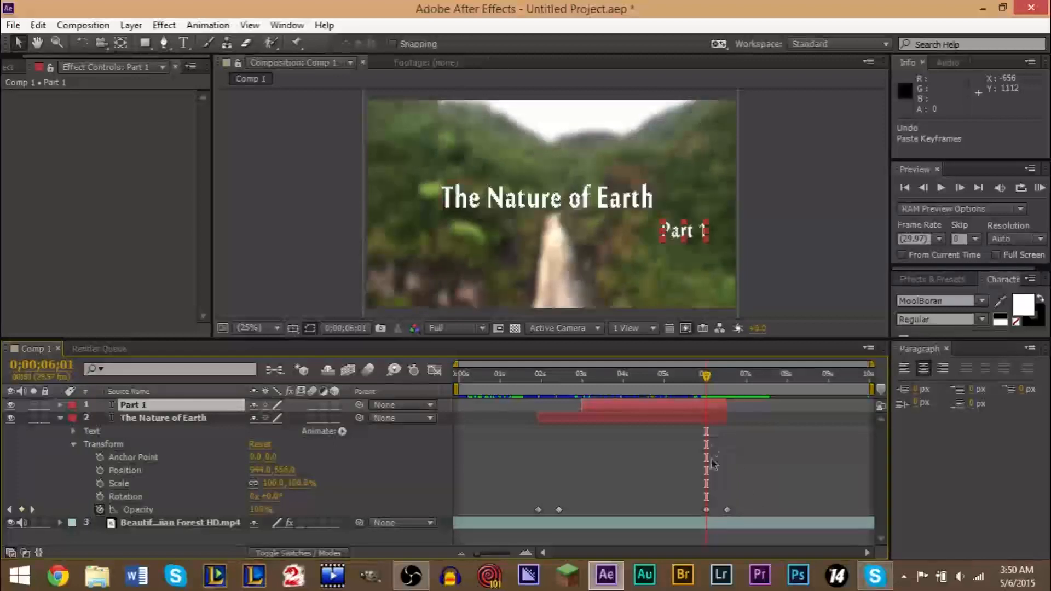
Step: Copy the two fade-out Opacity keyframes of "The Nature of Earth" to "Part 1" at 0;00;06;01 and play the result
drag(701, 498, 736, 510)
key(ctrl+c)
click(61, 418)
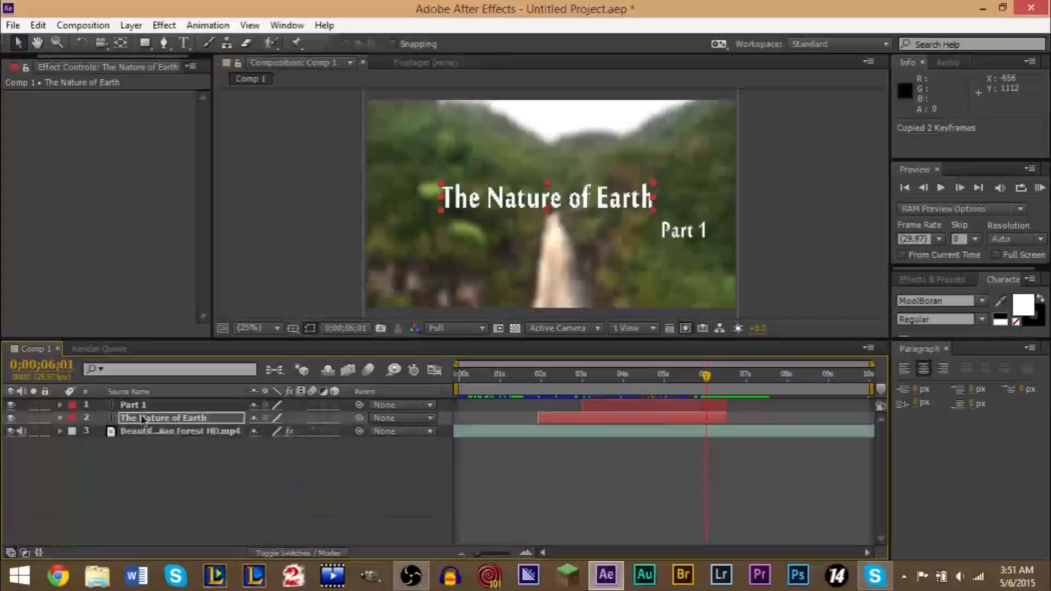
click(156, 405)
key(ctrl+v)
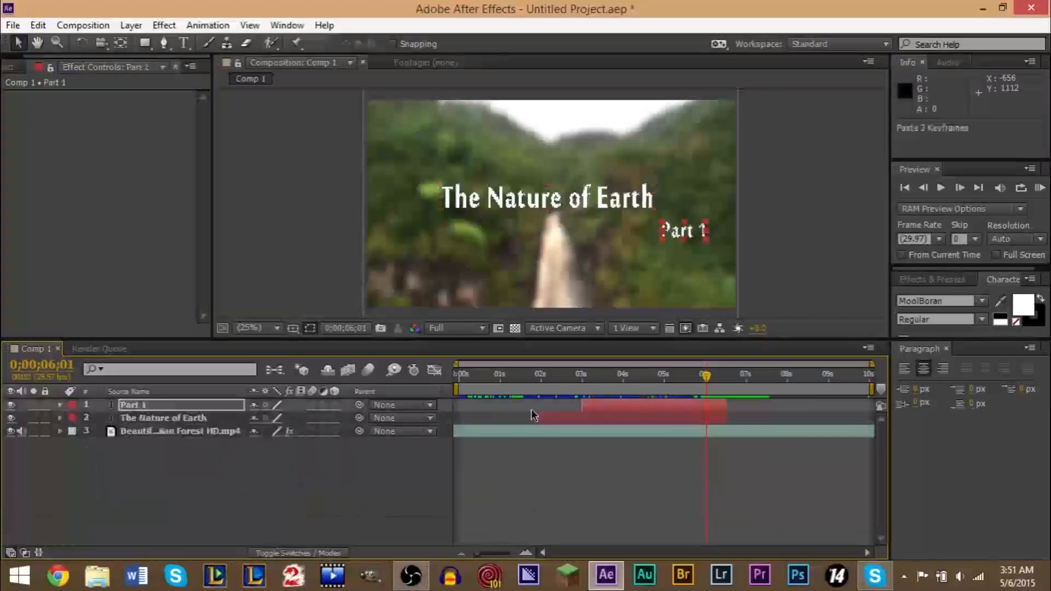
key(space)
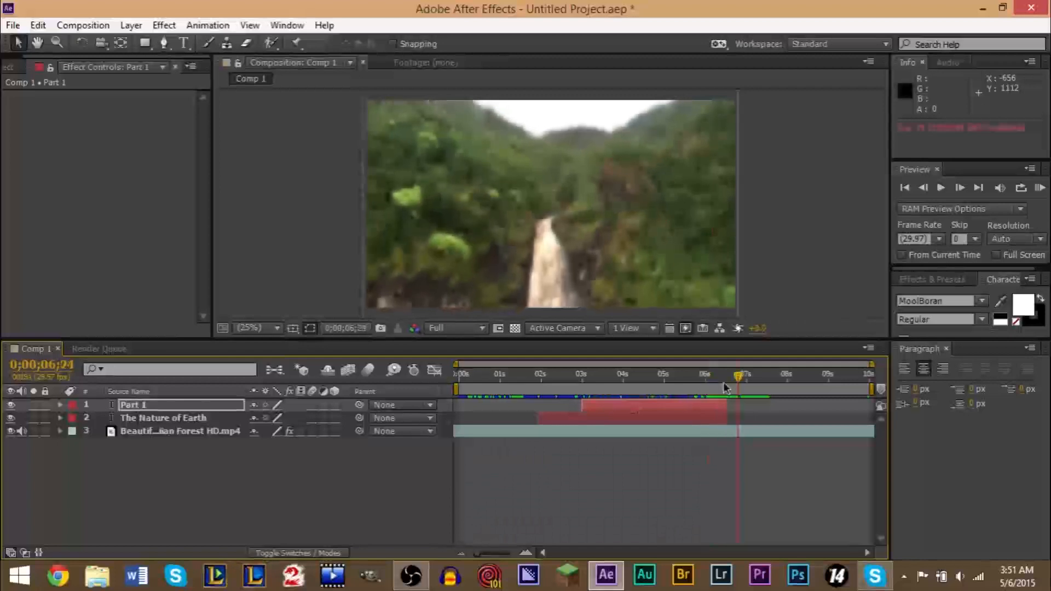
Step: Reveal the Opacity keyframes of "Part 1" and step between them to check their placement, ending at 0;00;06;01
click(61, 404)
drag(740, 381, 682, 425)
drag(701, 478, 749, 498)
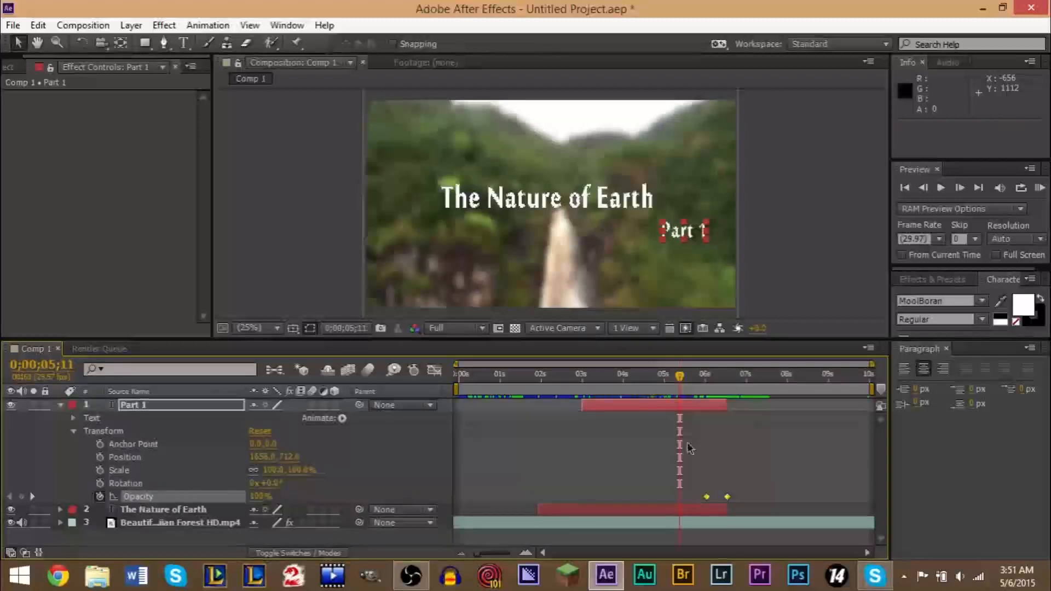
drag(688, 378, 705, 380)
click(710, 453)
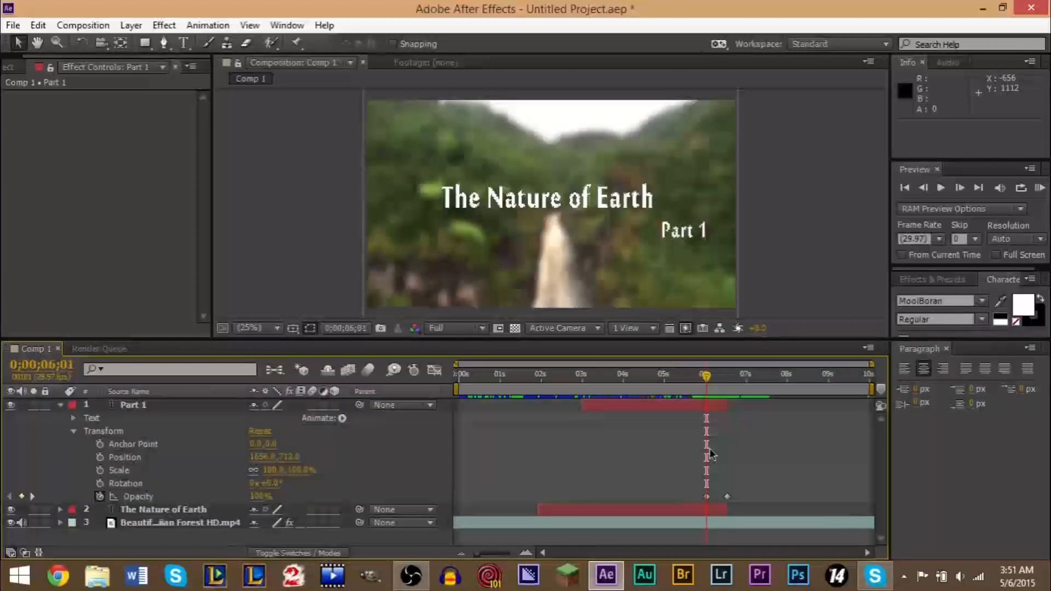
key(k)
key(k)
key(j)
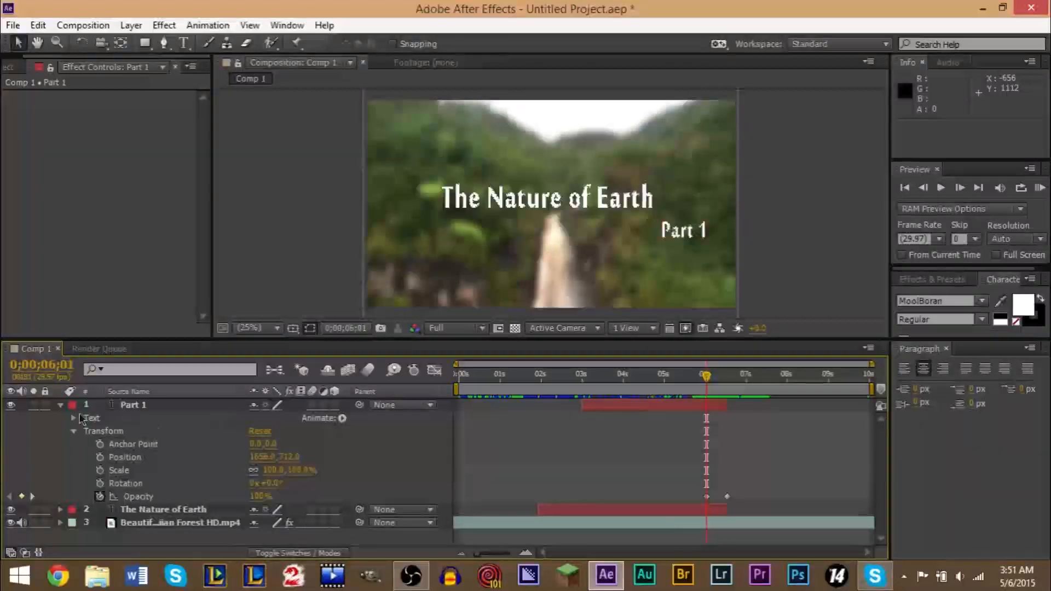
Step: Collapse the "Part 1" properties and play both titles' fade-out, followed by their entrance from 0;00;02;03
click(60, 405)
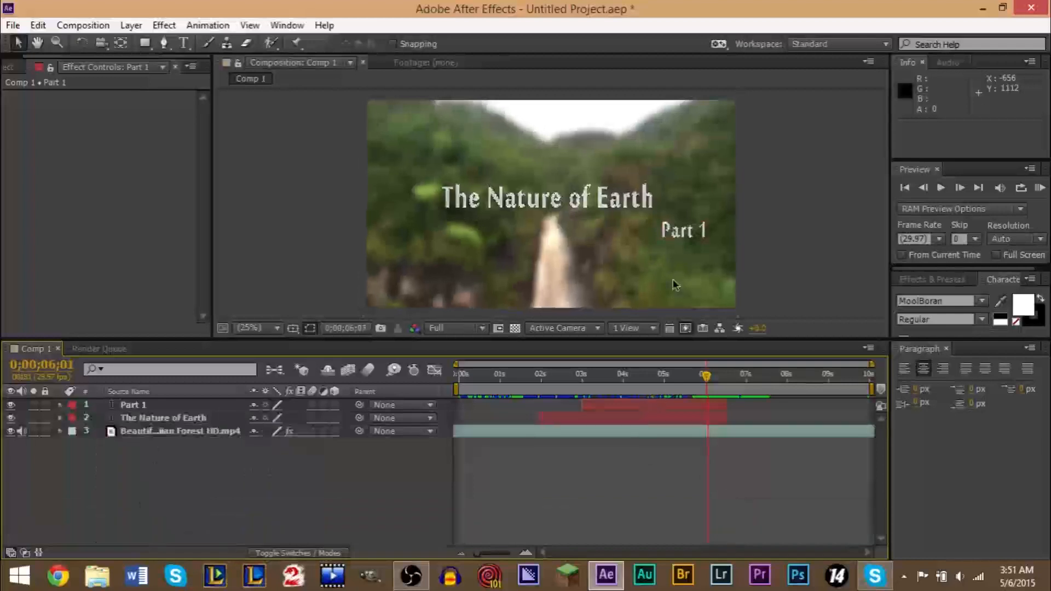
key(space)
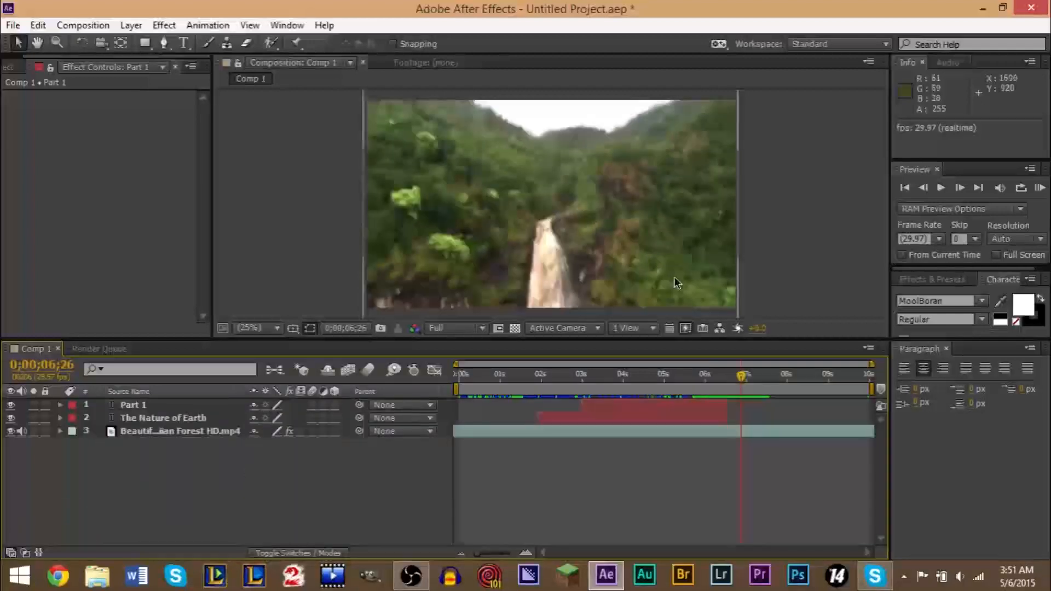
drag(741, 376, 542, 382)
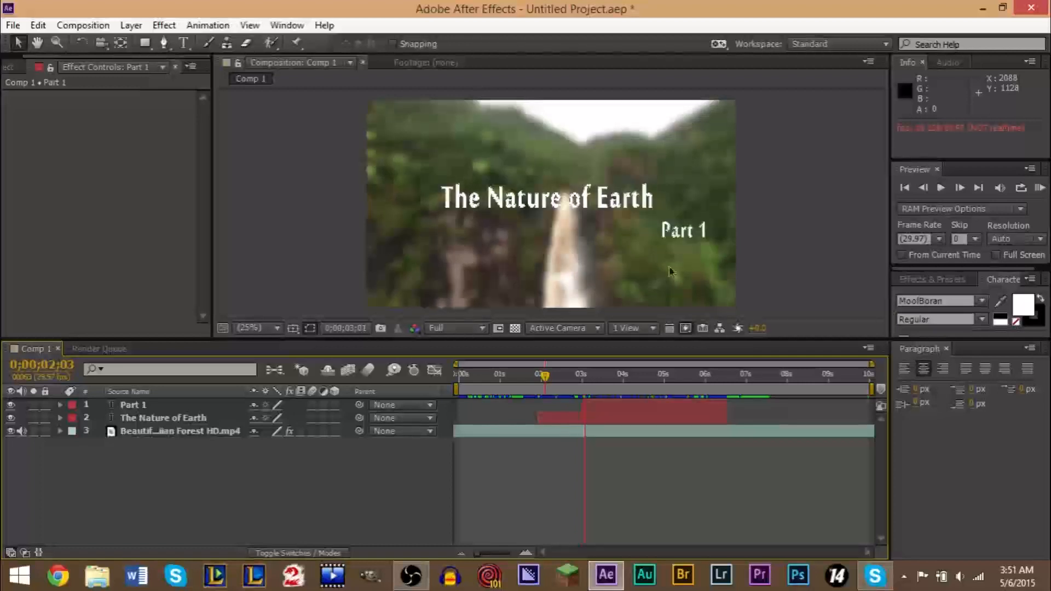
Step: Stop playback and check the end of both titles' fade-out from 0;00;06;08 to 0;00;06;17
key(space)
click(716, 386)
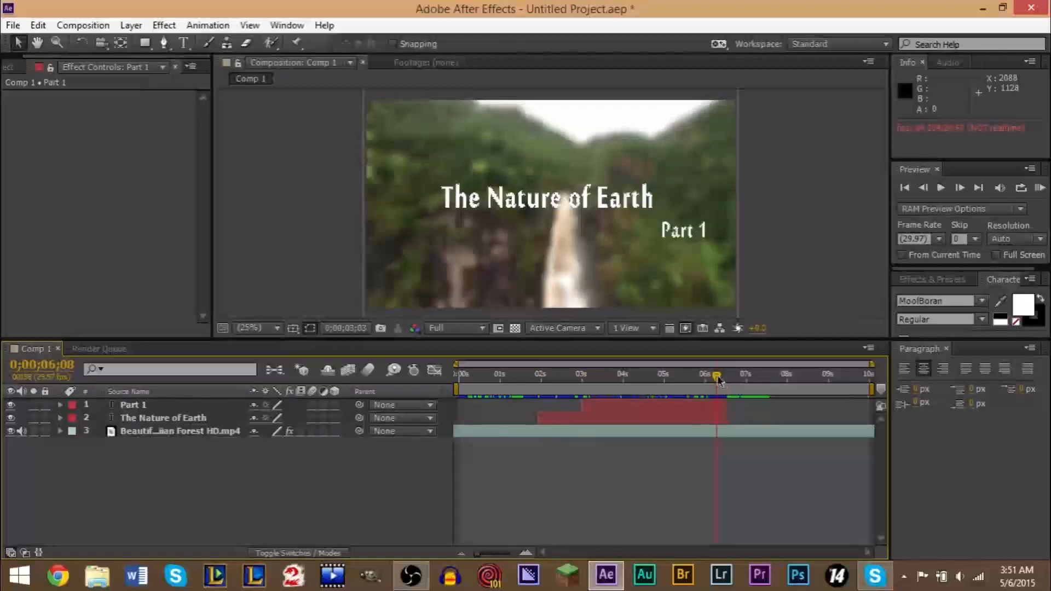
click(718, 375)
drag(718, 376, 730, 375)
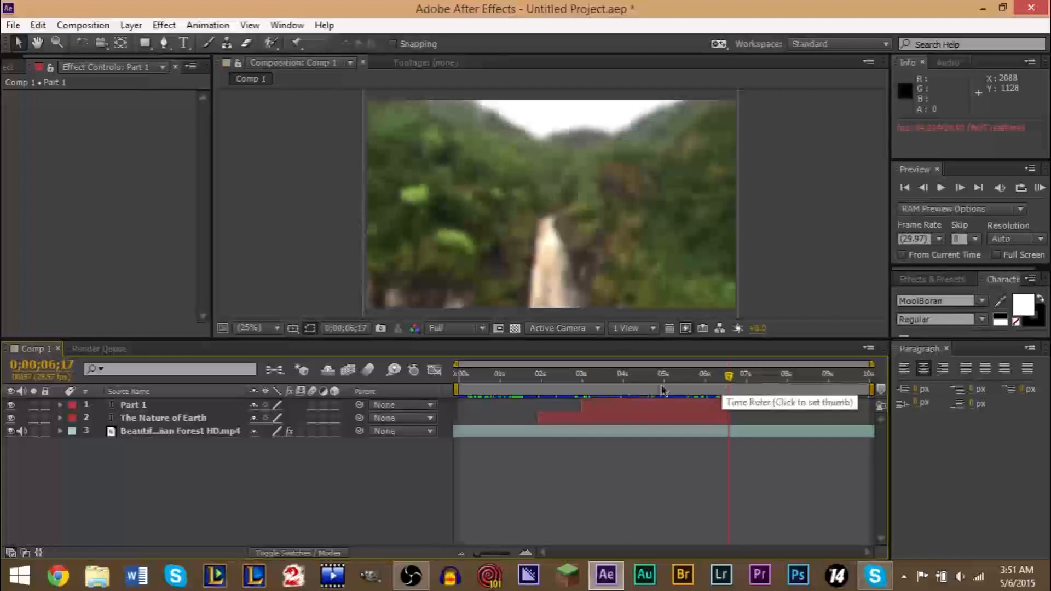
Step: At 0;00;03;26, choose the Rectangle Tool and set its shape fill colour to black (000000)
click(617, 377)
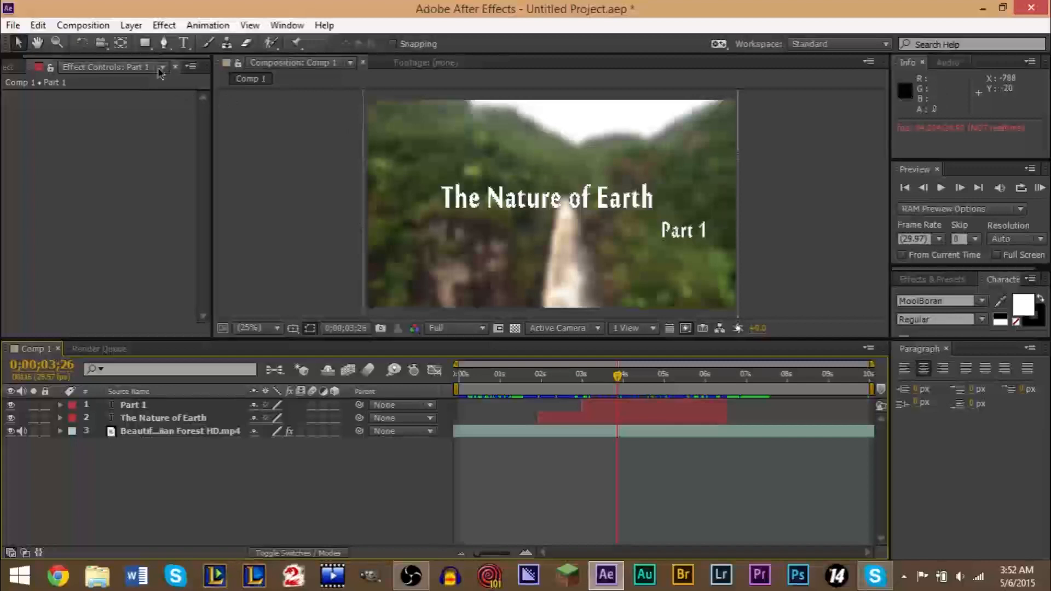
click(146, 49)
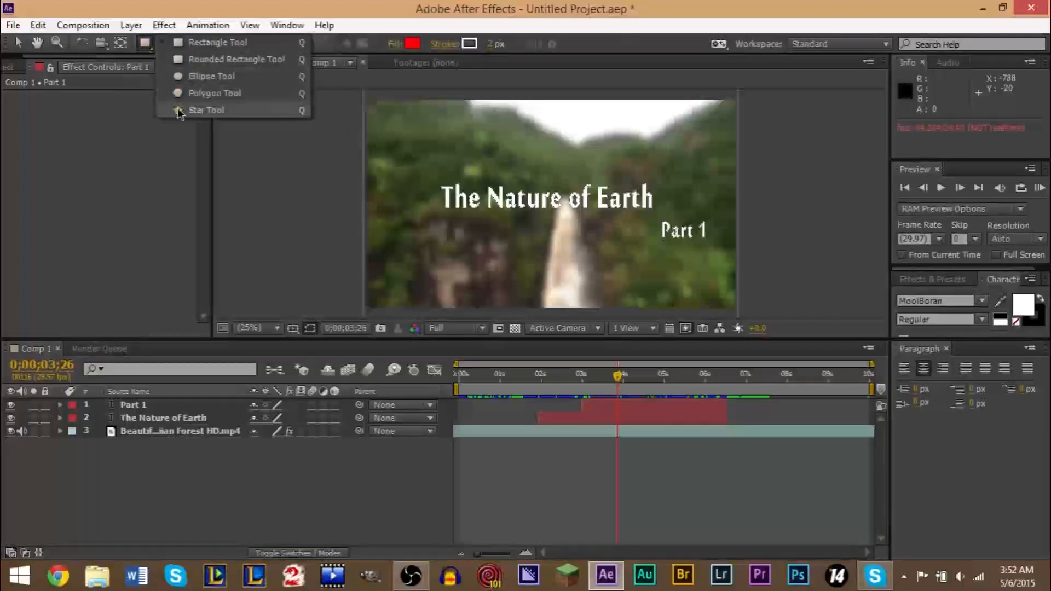
click(197, 49)
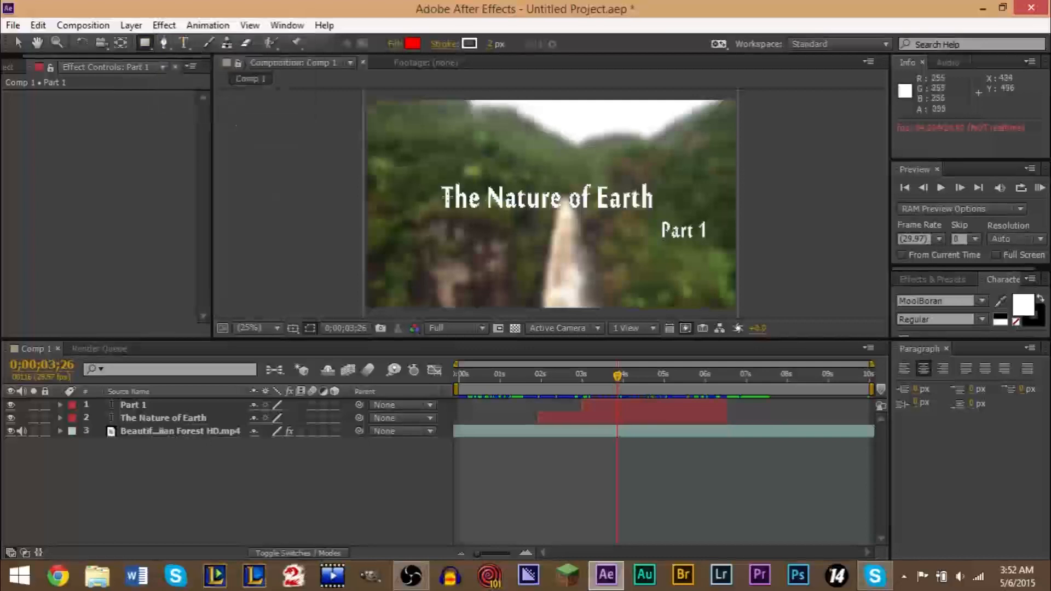
click(414, 43)
drag(207, 126, 291, 305)
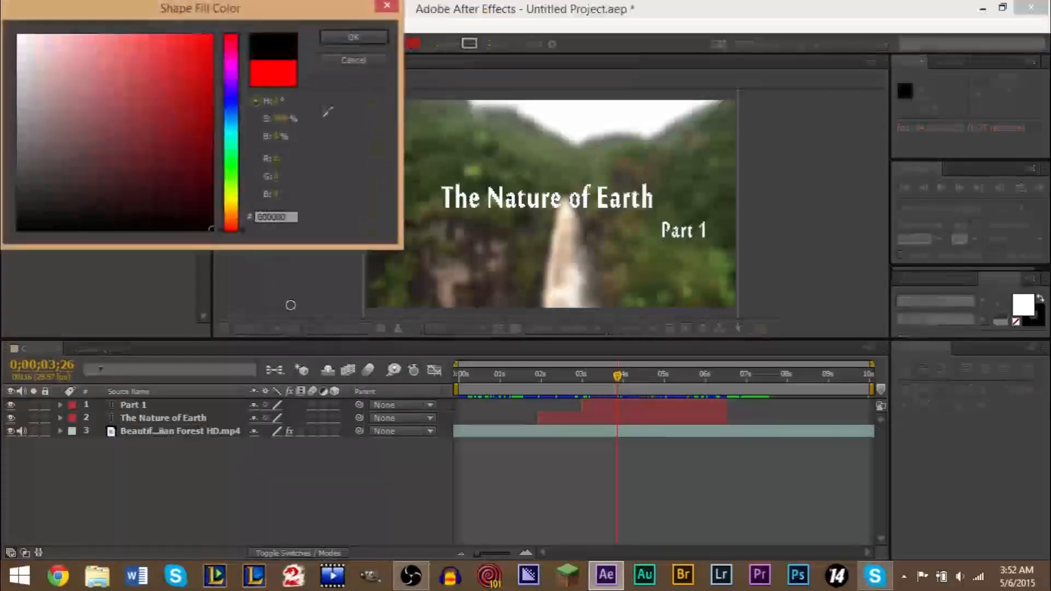
click(354, 37)
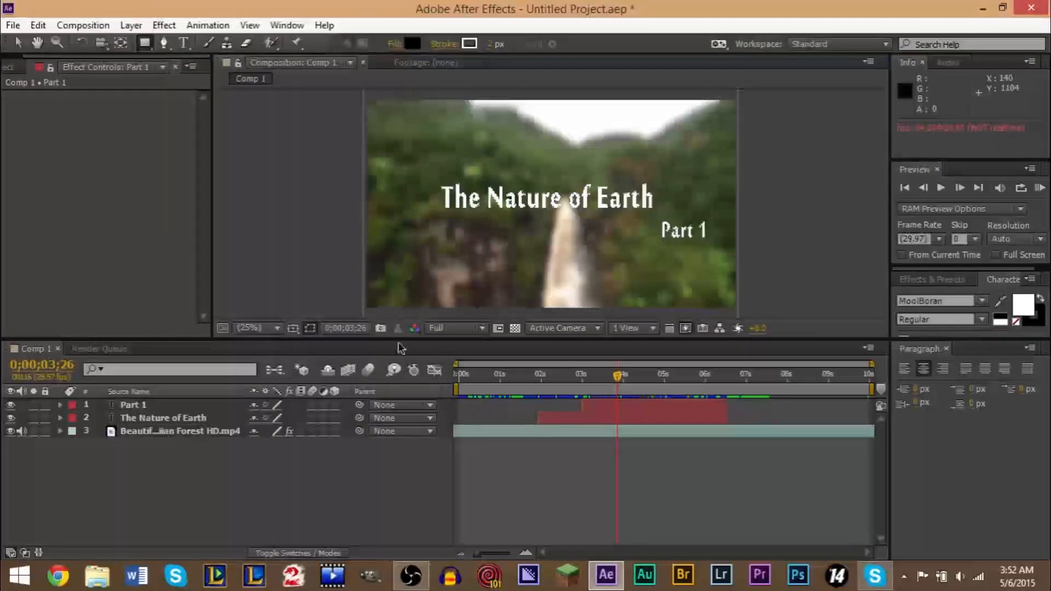
Step: Draw a black rectangle about 1609 by 197 px covering the text "The Nature of Earth"
drag(398, 339, 400, 459)
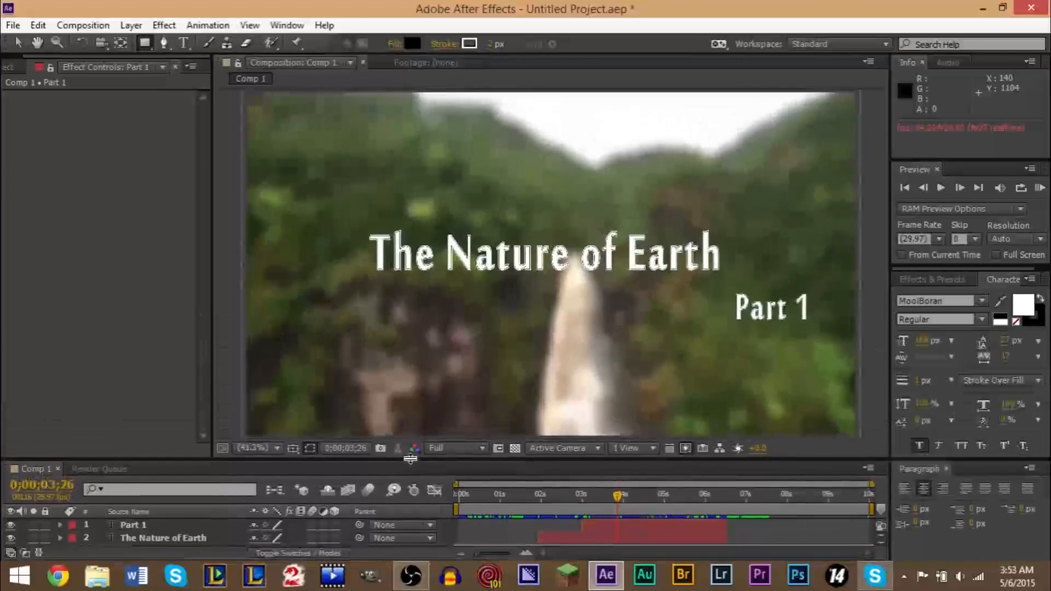
mouse_move(361, 222)
mouse_down()
mouse_move(458, 268)
mouse_move(742, 285)
mouse_up()
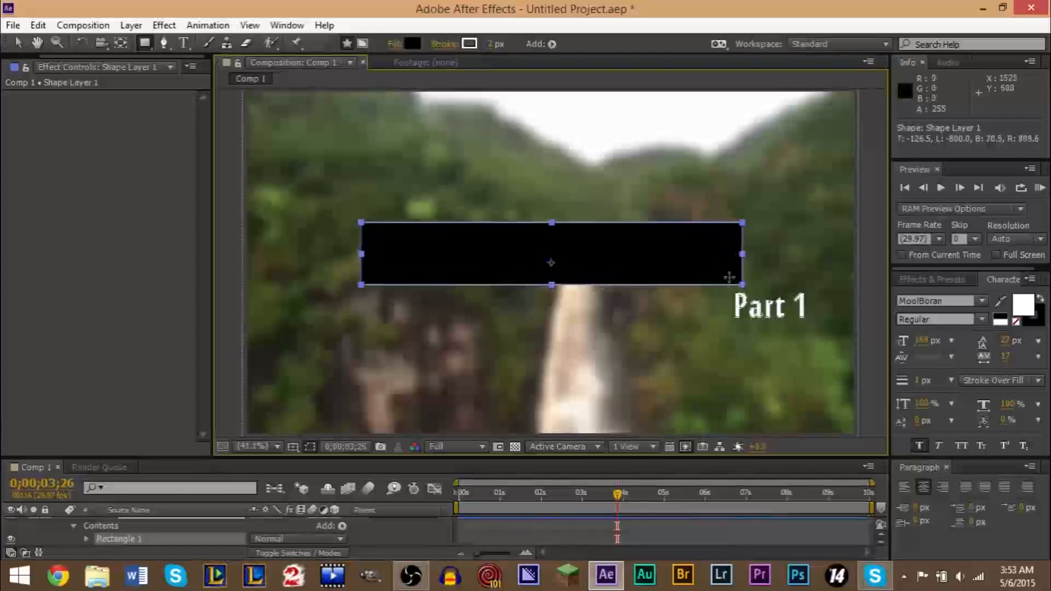
drag(404, 459, 409, 363)
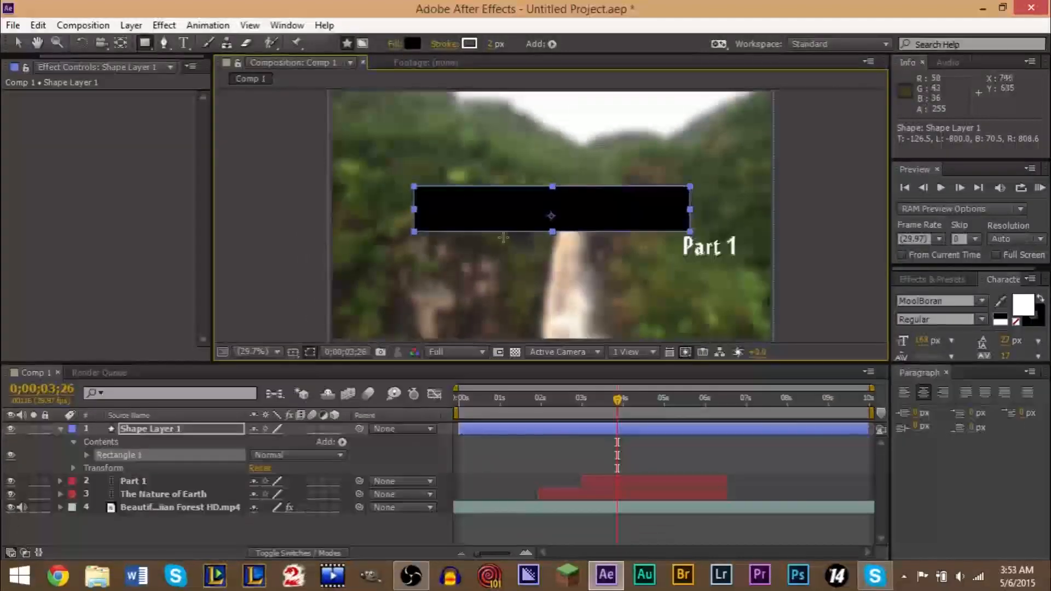
Step: Place Shape Layer 1 directly beneath "The Nature of Earth" and nudge the rectangle to about 949.9, 533.3 behind the title
click(60, 430)
drag(166, 432, 169, 461)
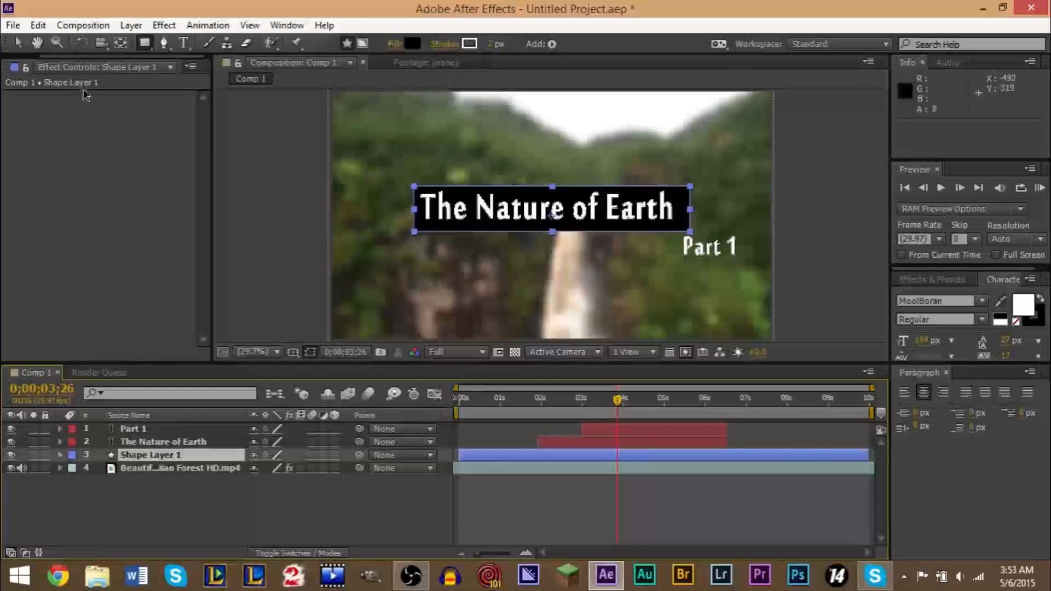
click(21, 44)
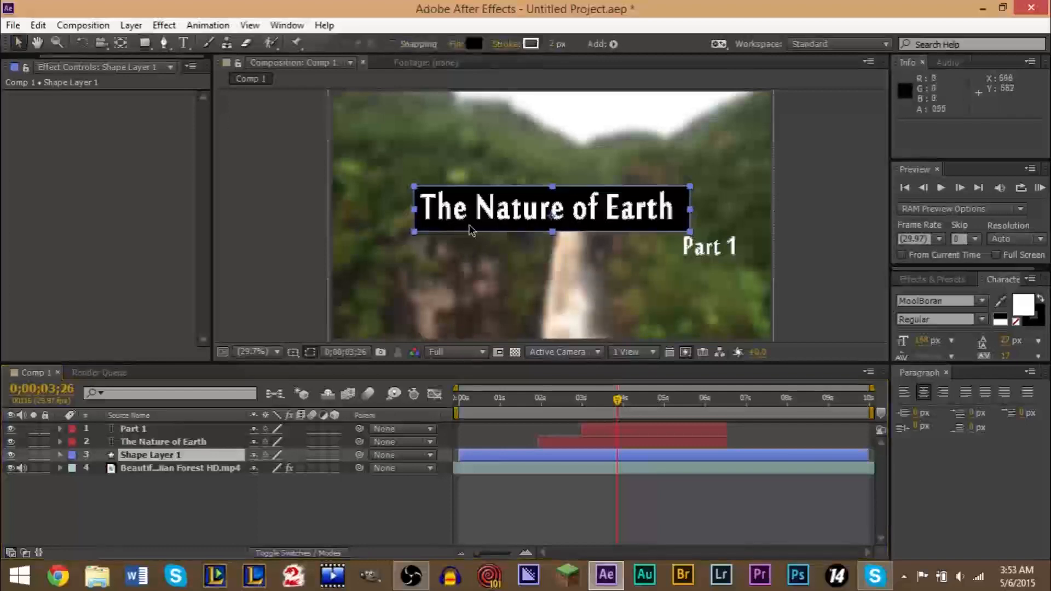
drag(468, 228, 467, 228)
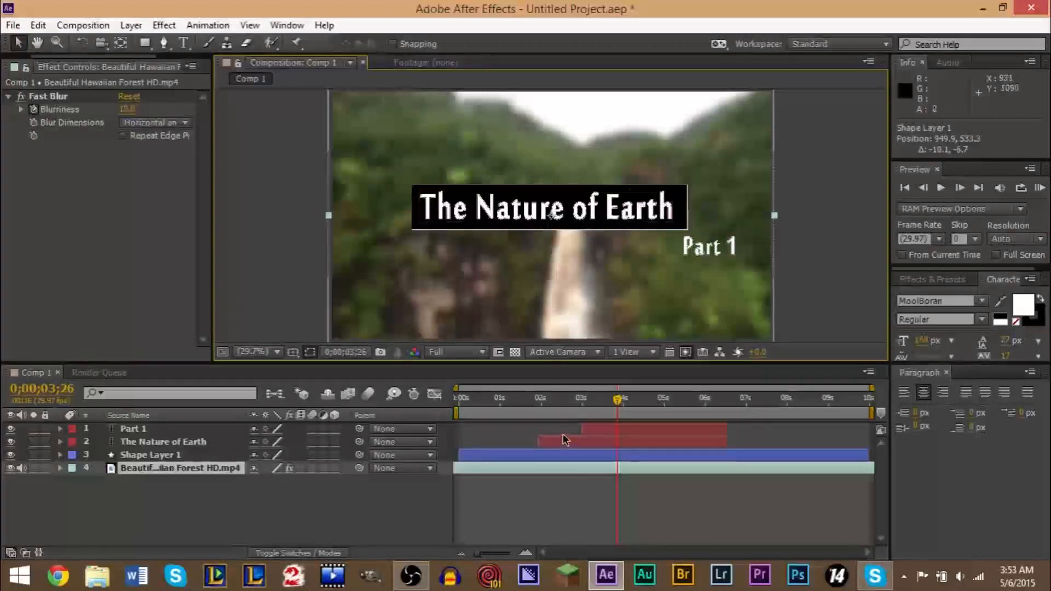
Step: Examine the layer spans and keyframes of "The Nature of Earth" and the properties of Shape Layer 1
click(563, 457)
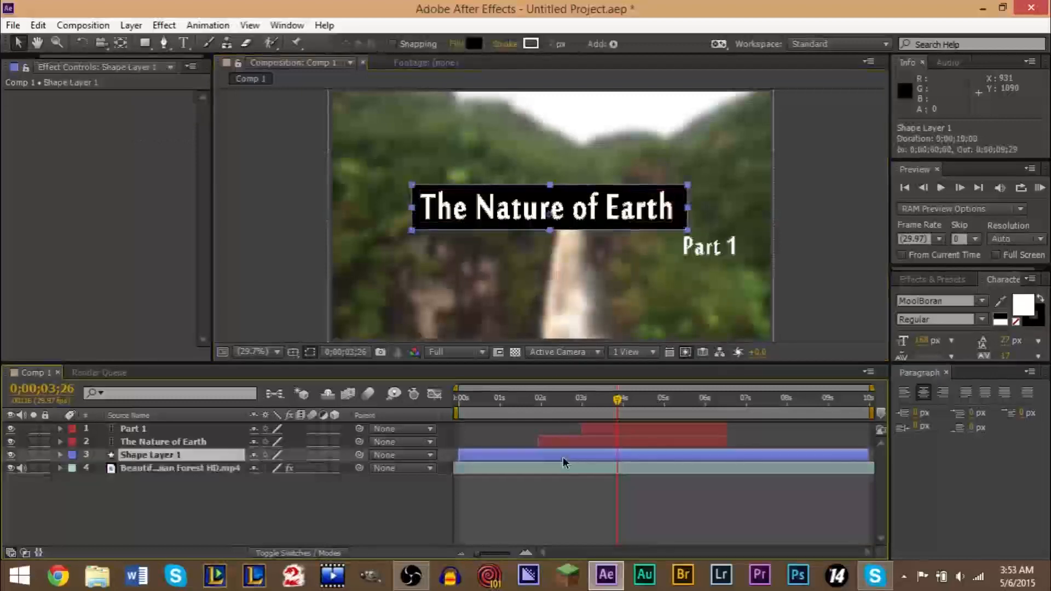
click(559, 441)
click(549, 457)
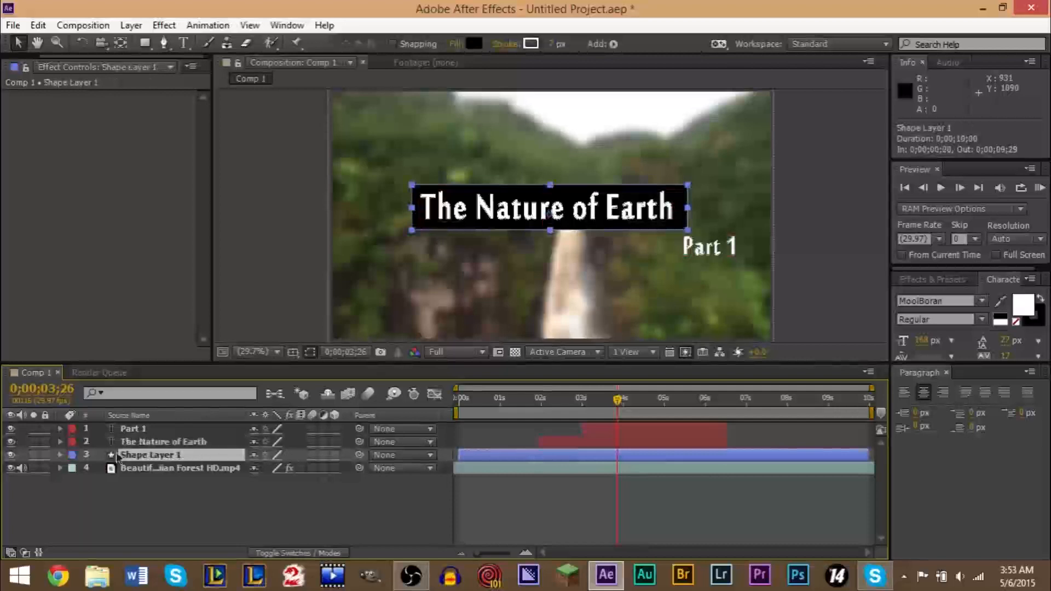
click(60, 442)
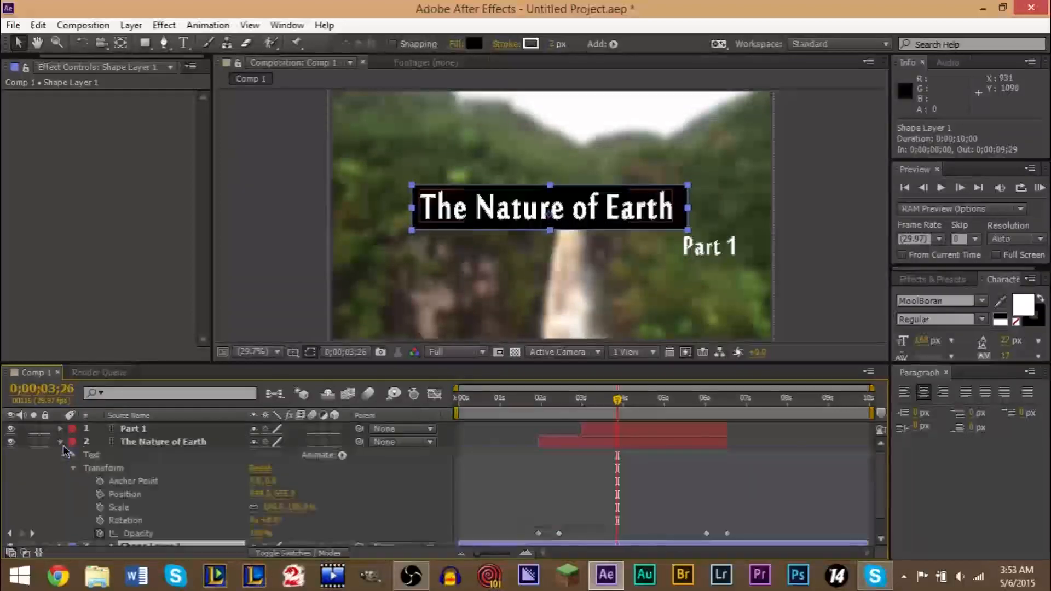
click(60, 442)
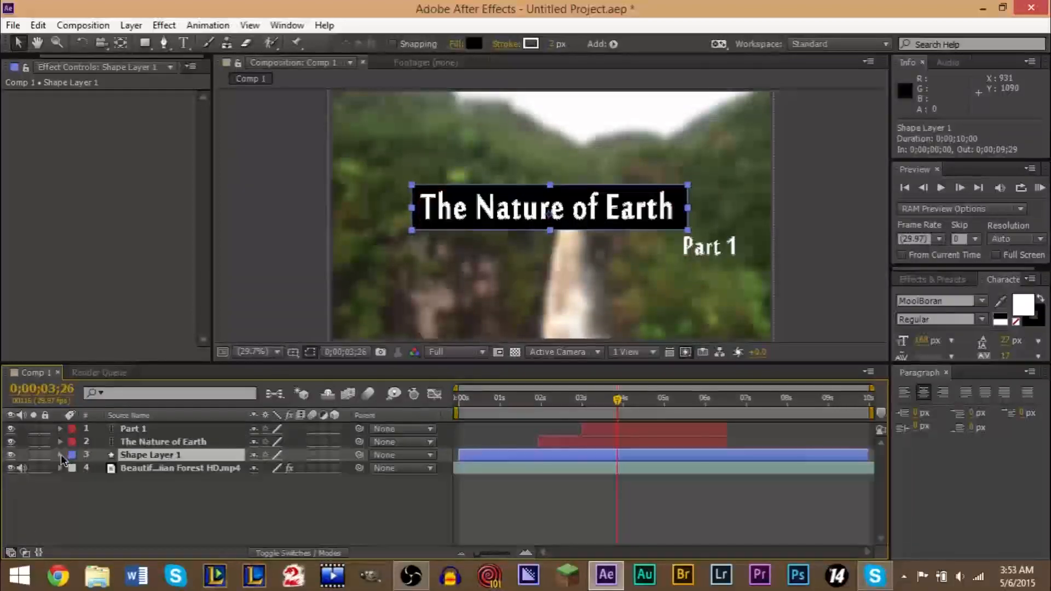
click(60, 455)
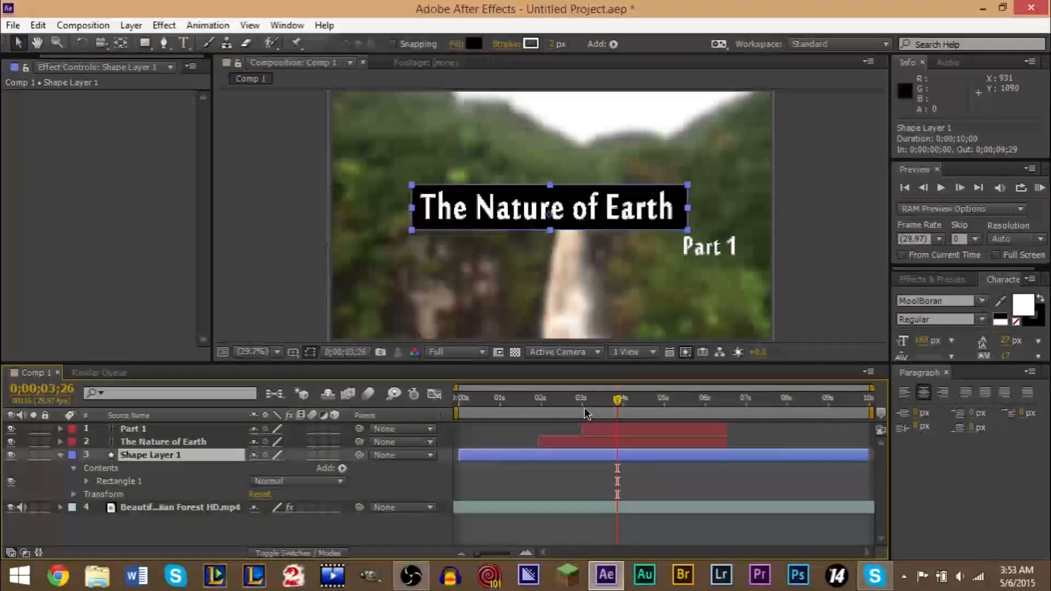
Step: Copy all four Opacity keyframes of "The Nature of Earth" to Shape Layer 1 at 0;00;01;28 and play the result
click(539, 405)
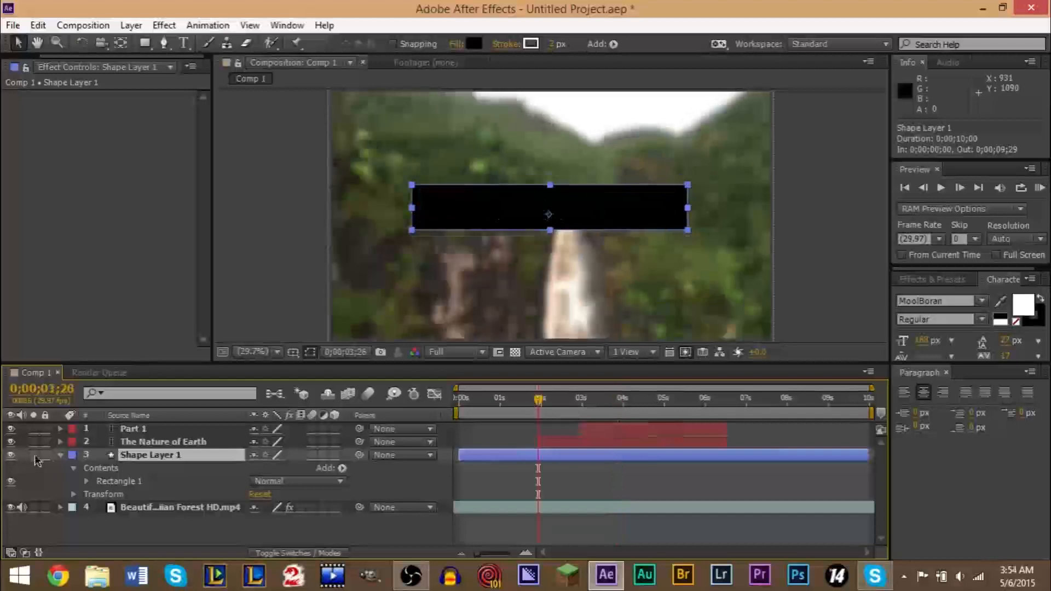
click(60, 455)
click(61, 442)
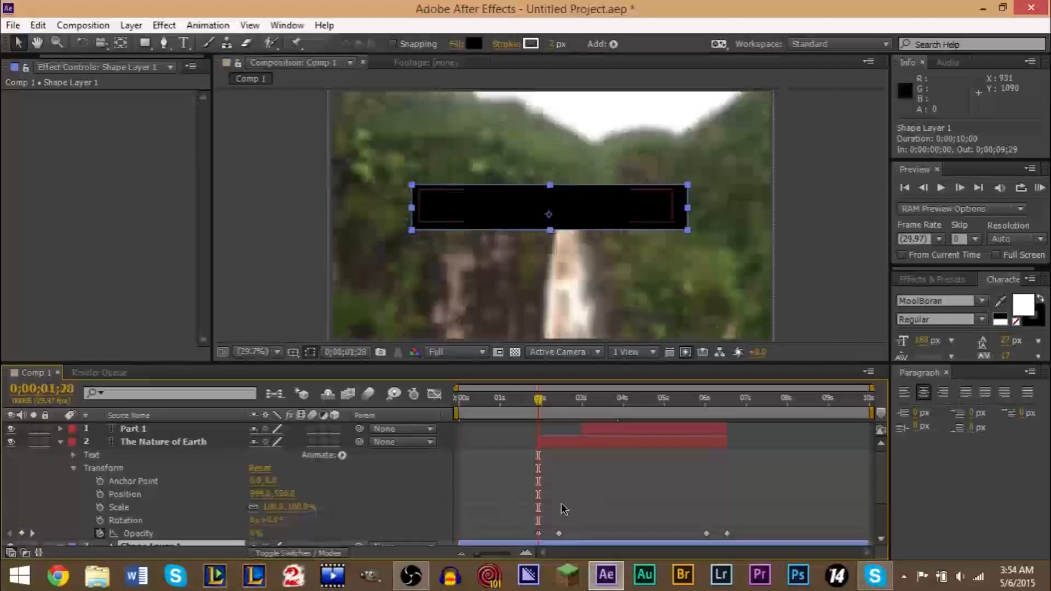
drag(532, 517, 752, 539)
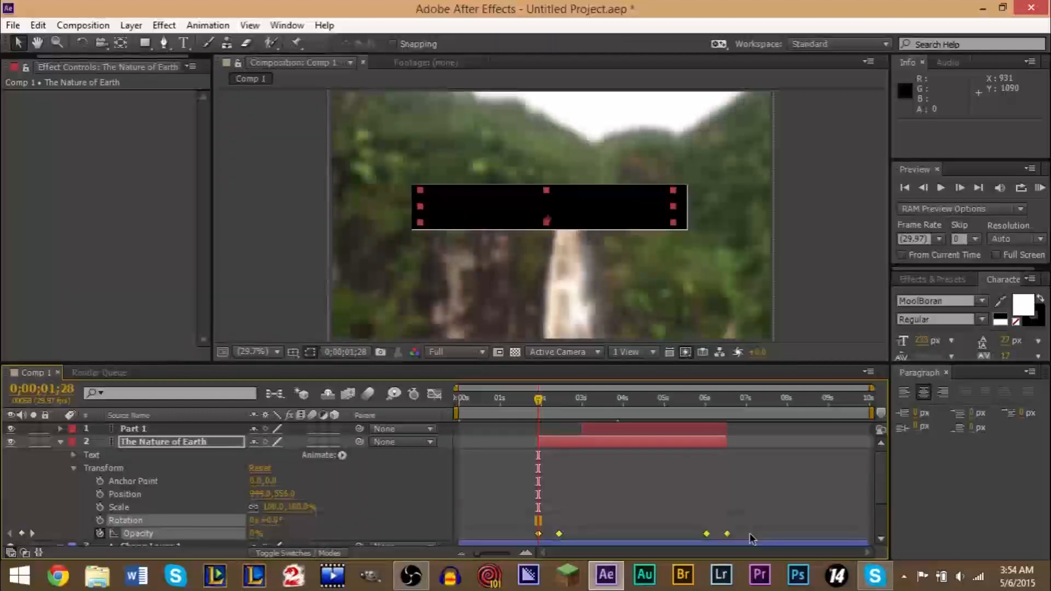
key(ctrl+c)
click(61, 442)
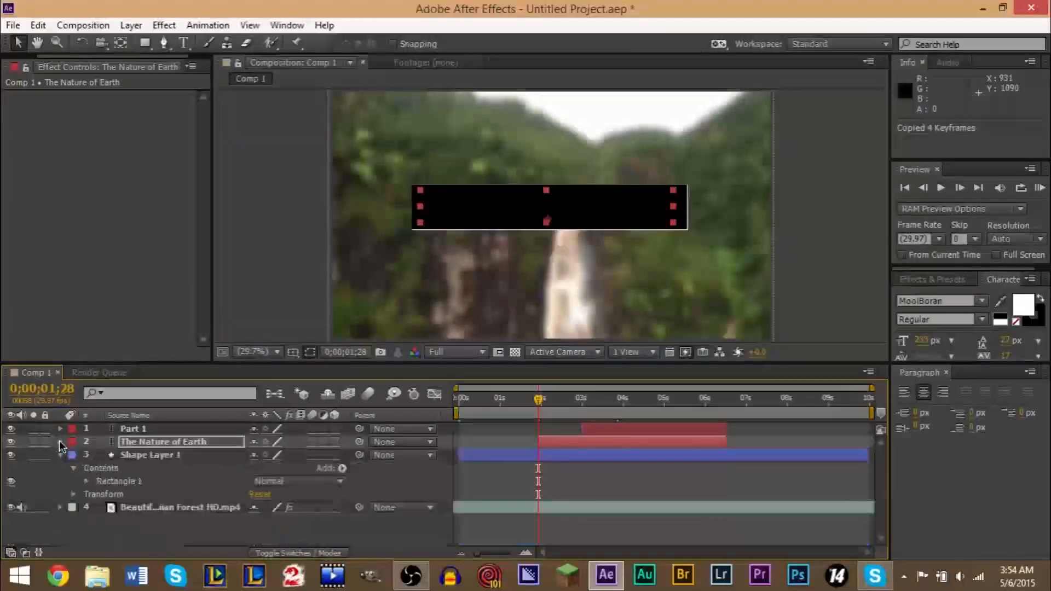
click(165, 456)
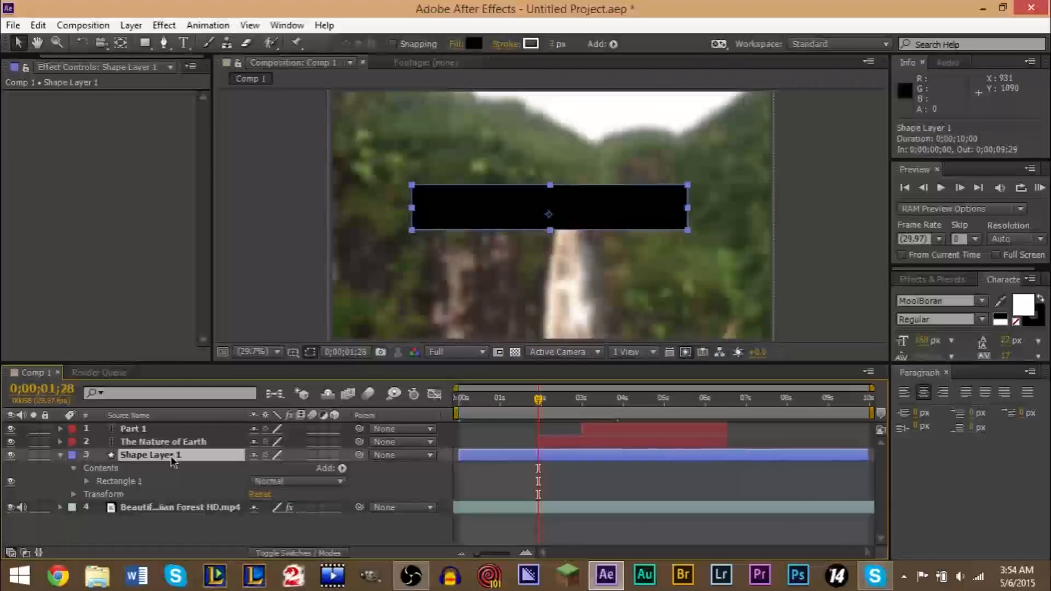
key(ctrl+v)
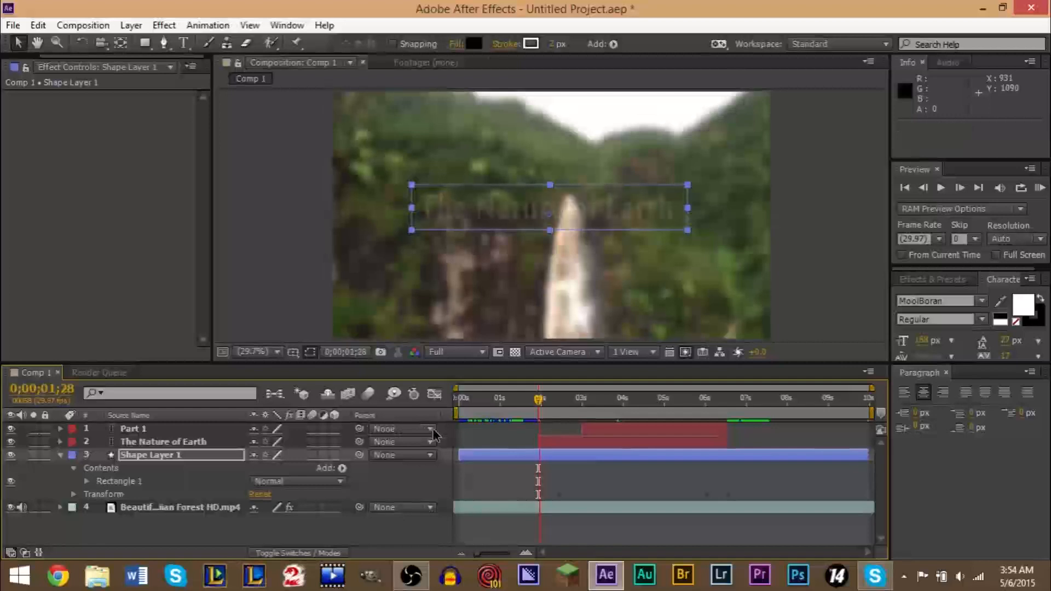
key(space)
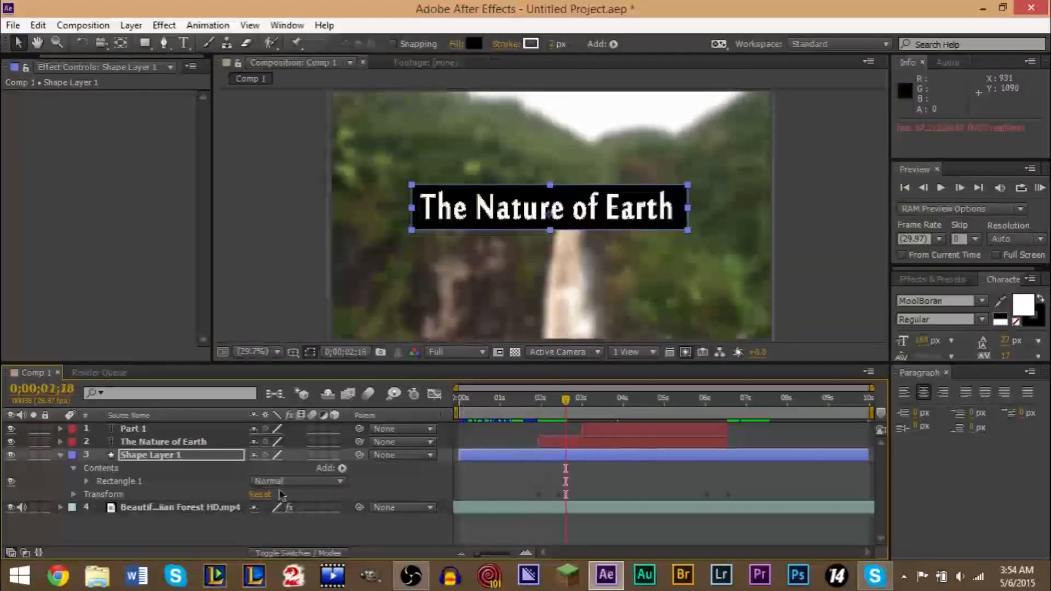
Step: Reveal the Transform properties of Shape Layer 1 and set its Opacity keyframe at 0;00;02;13 to 50%
click(74, 495)
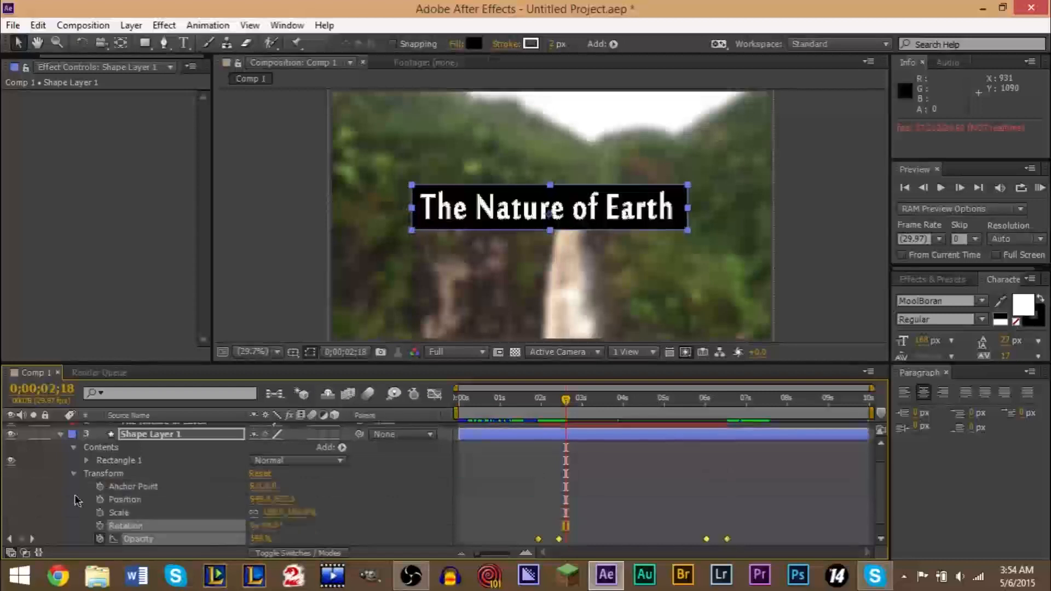
drag(879, 509, 881, 517)
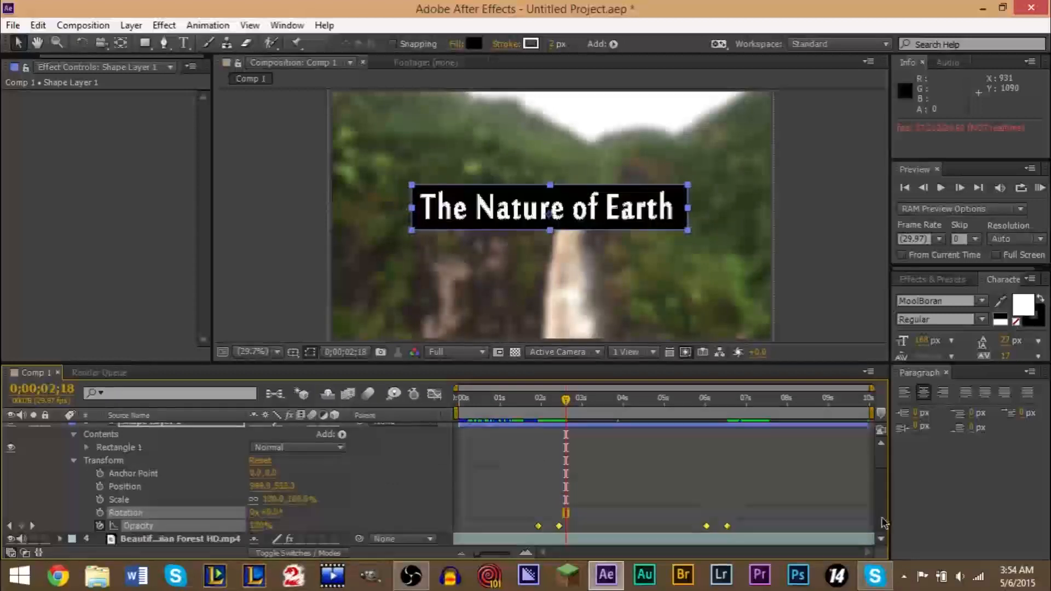
click(613, 485)
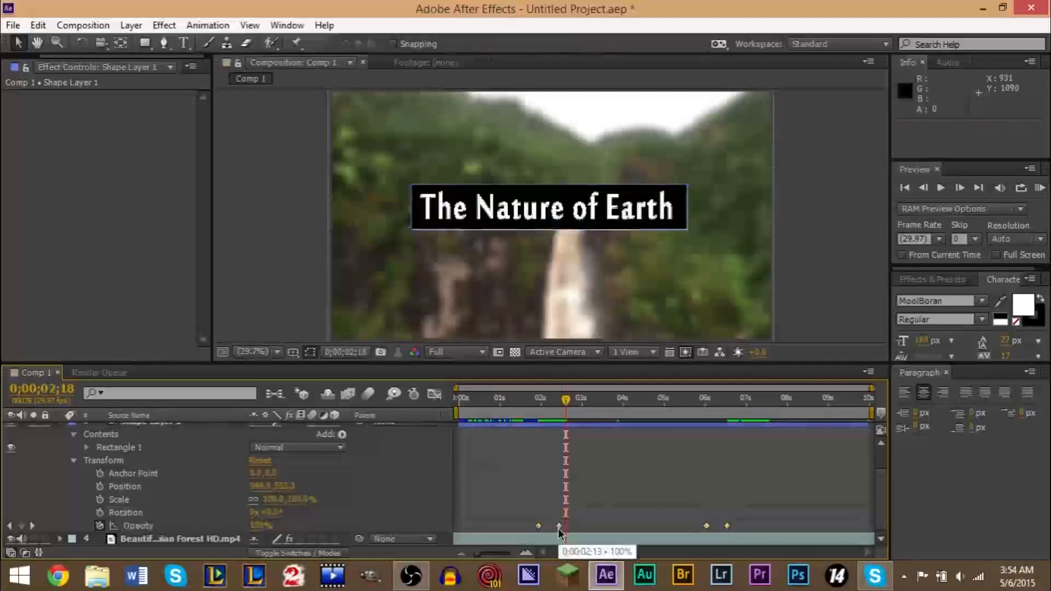
double_click(559, 526)
drag(170, 23, 365, 258)
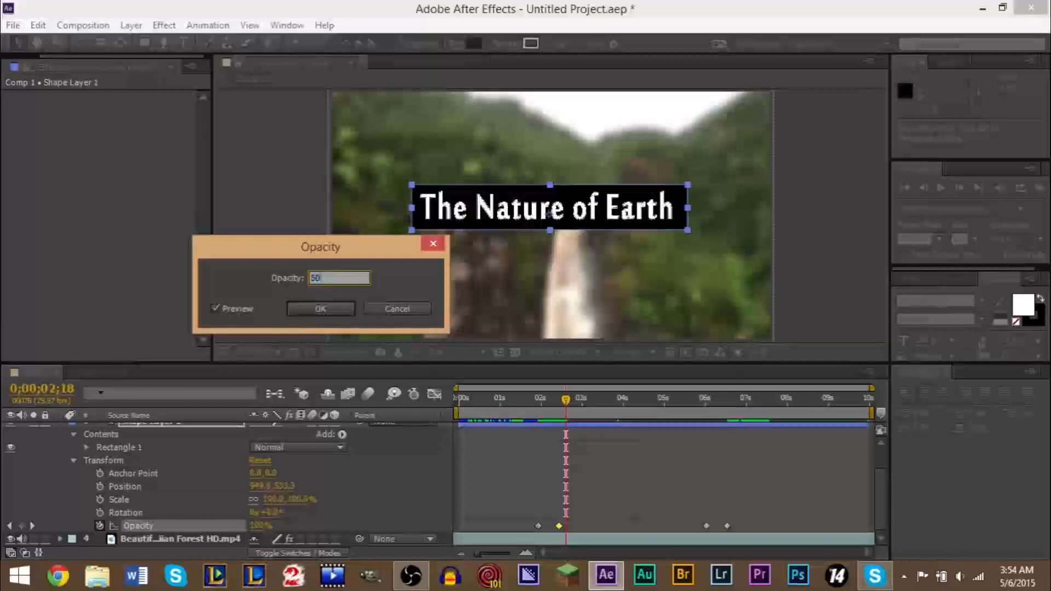
key(Return)
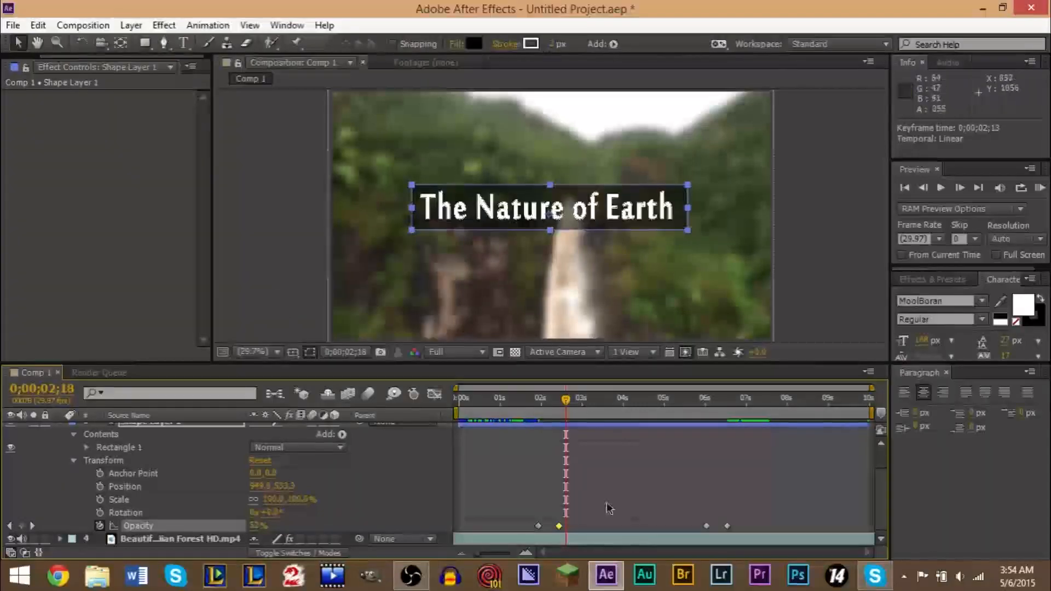
Step: Lower the rectangle's Opacity further at 0;00;02;13 and also at its third keyframe, and play the result from 0;00;01;17
double_click(558, 527)
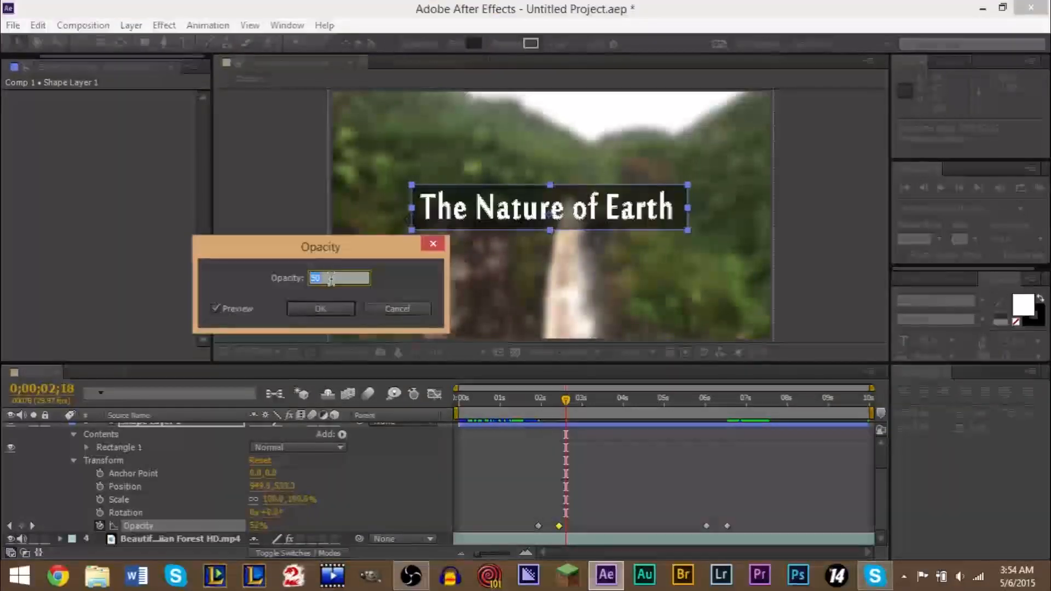
key(Return)
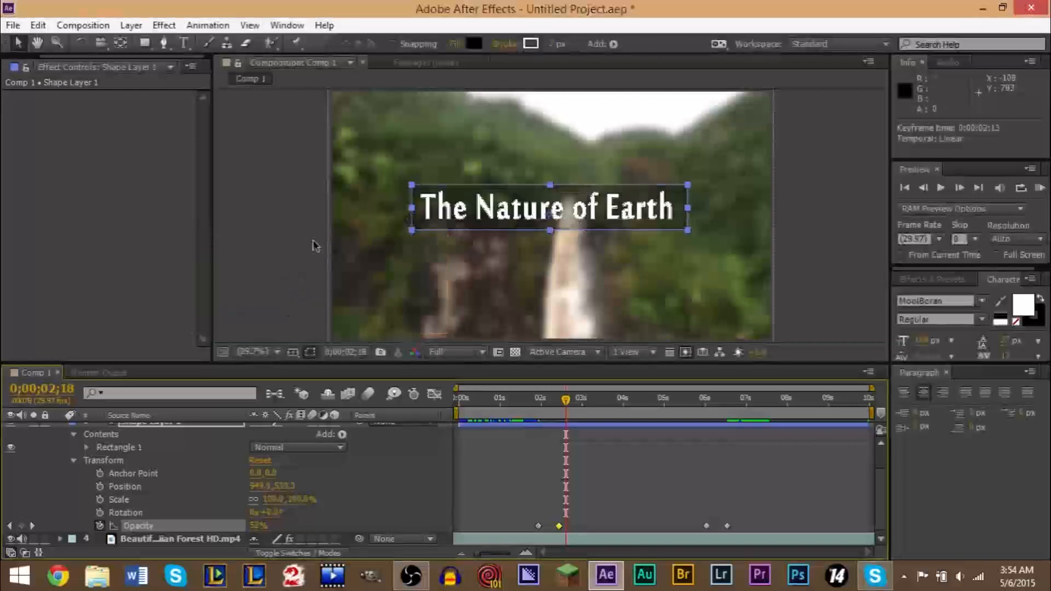
double_click(708, 527)
text(2)
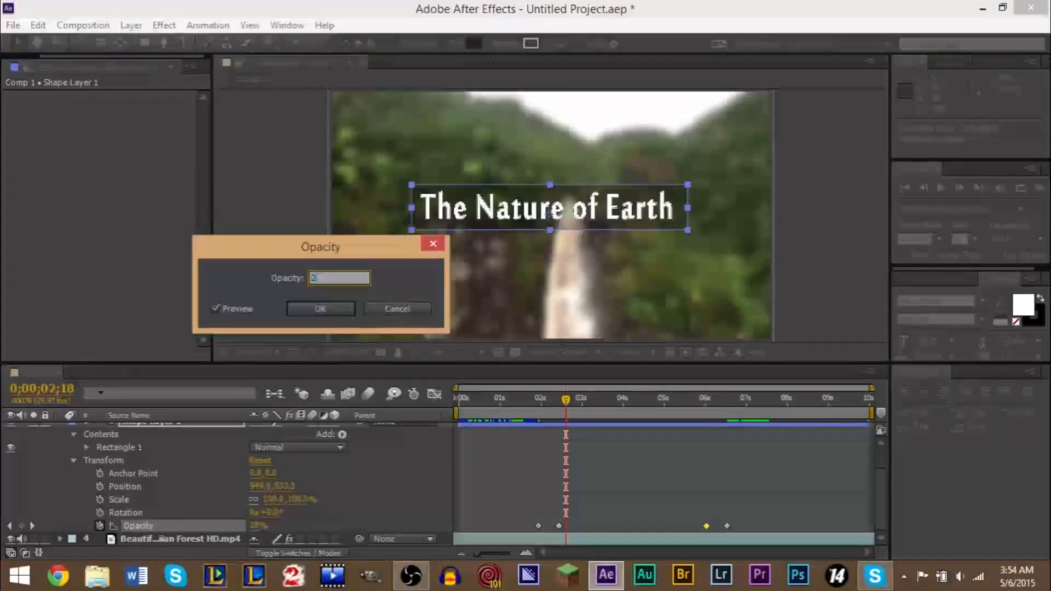
key(Return)
click(524, 399)
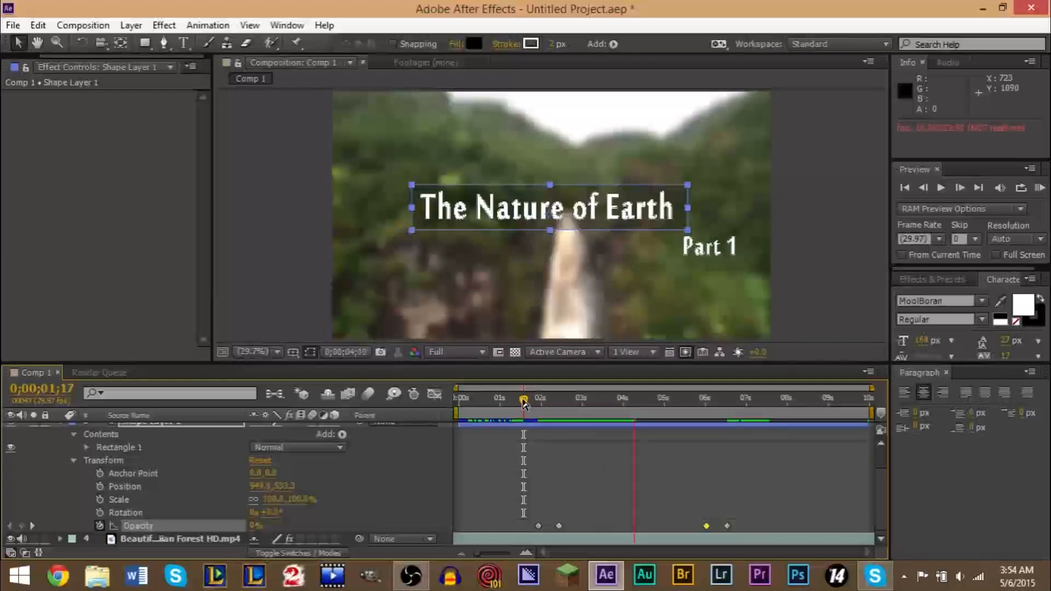
key(space)
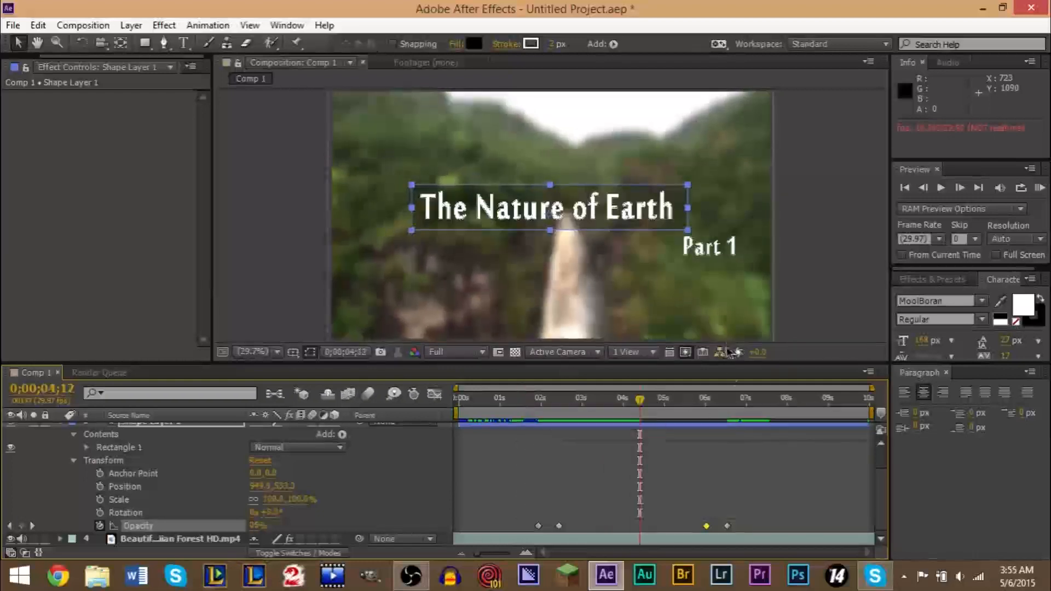
Step: Collapse the properties of Shape Layer 1, deselect the layer and play the composition from the first frame
drag(882, 506, 883, 477)
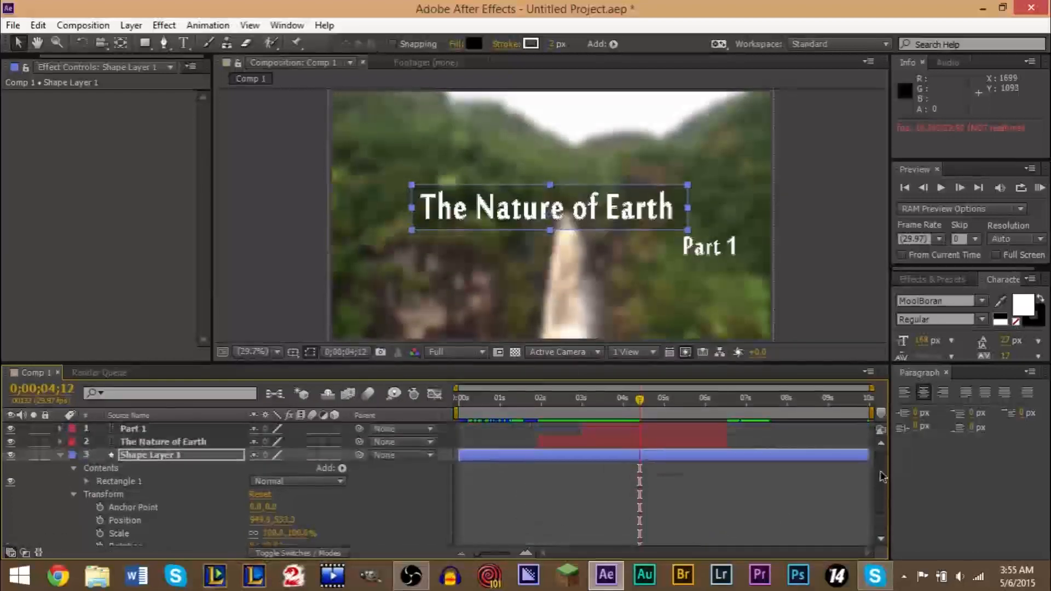
click(59, 455)
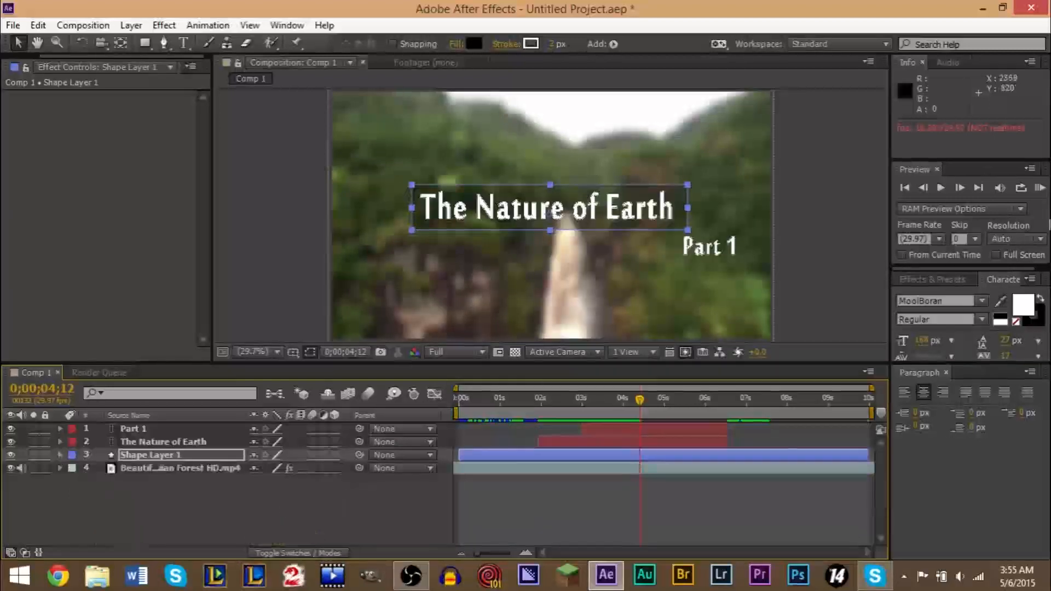
drag(635, 404, 366, 405)
key(space)
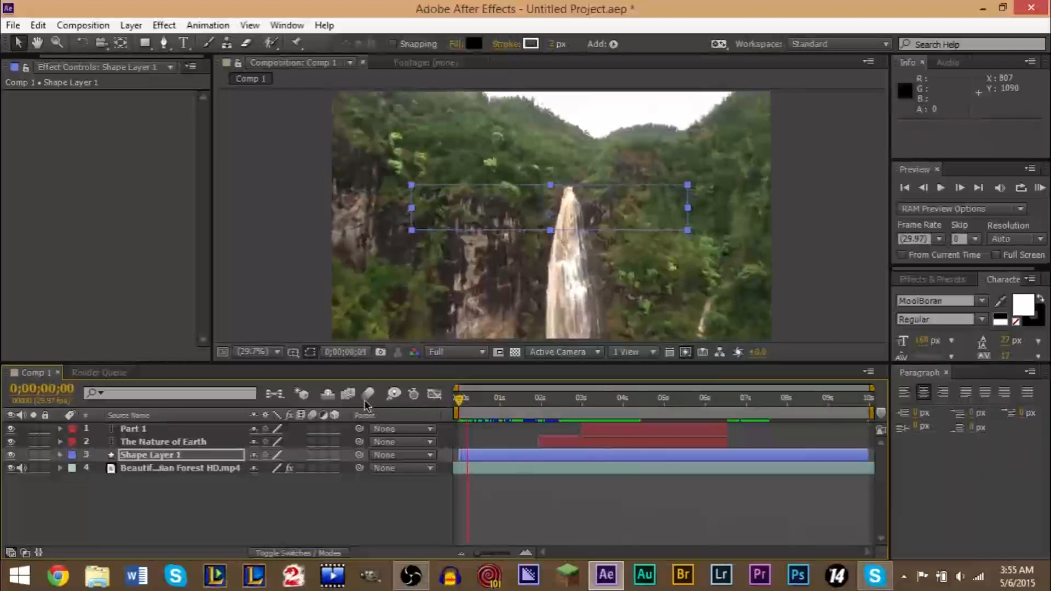
click(512, 511)
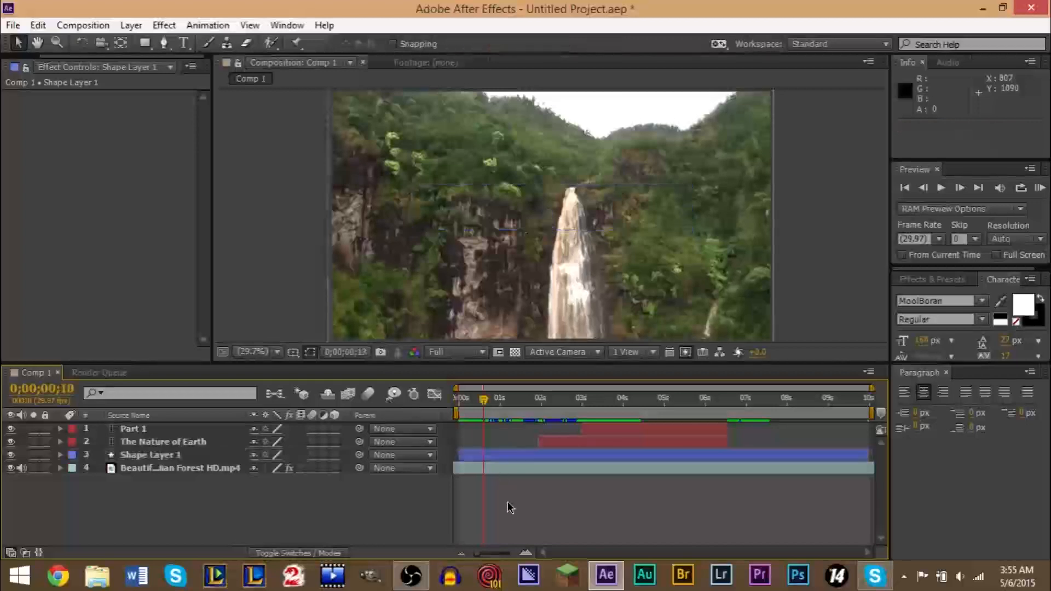
drag(481, 405, 429, 400)
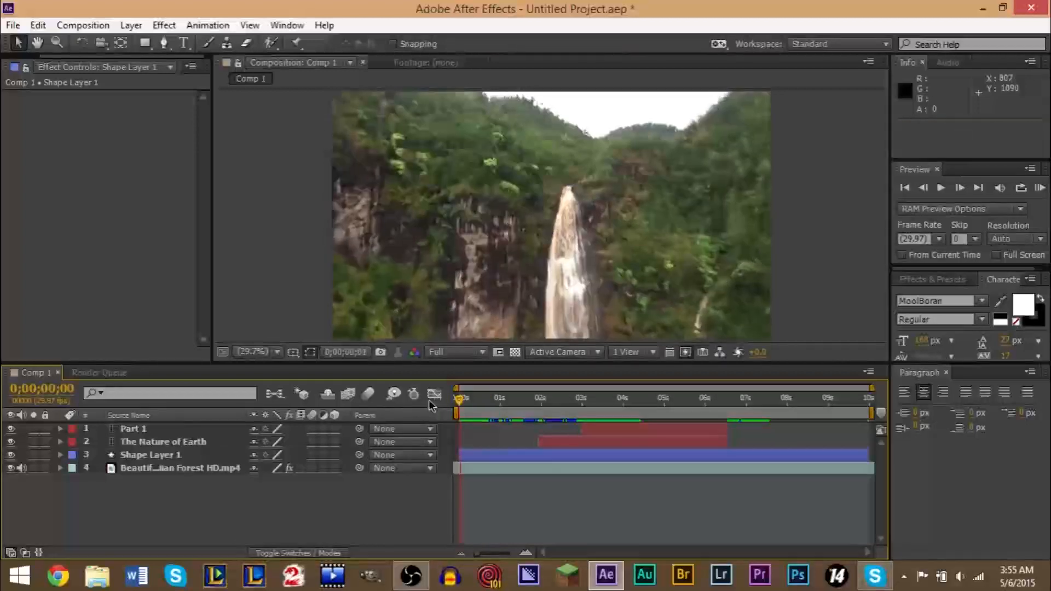
key(space)
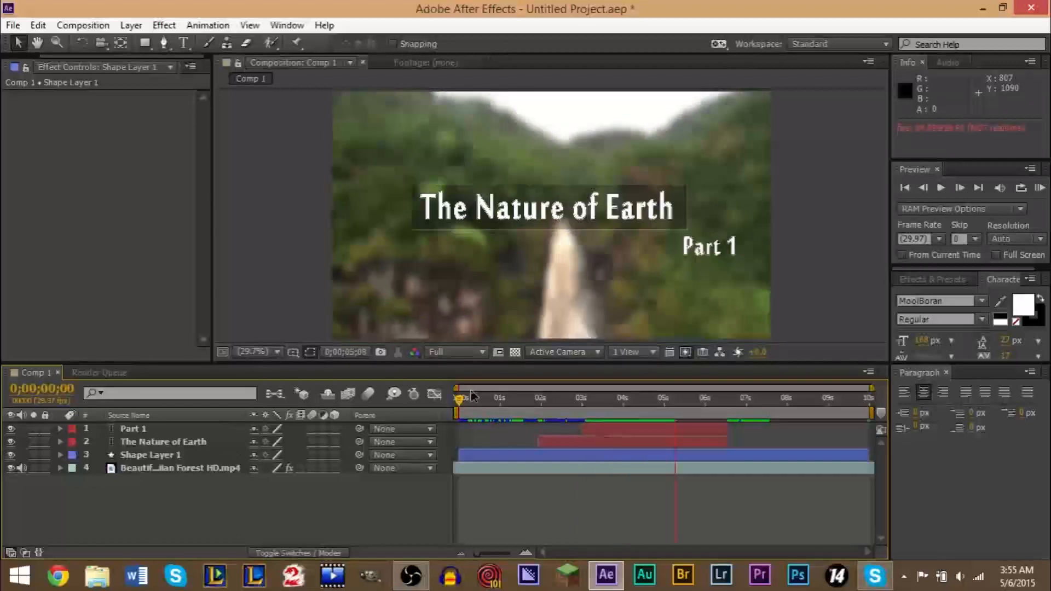
key(space)
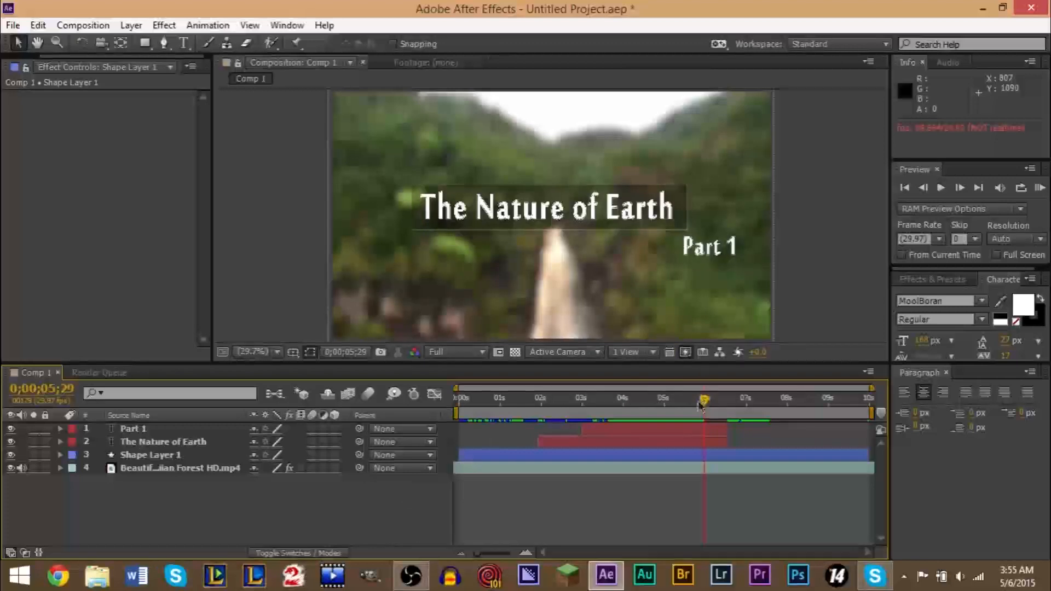
Step: Run a RAM preview of the whole composition and return the current time to 0;00;00;00
drag(707, 403, 472, 404)
click(510, 399)
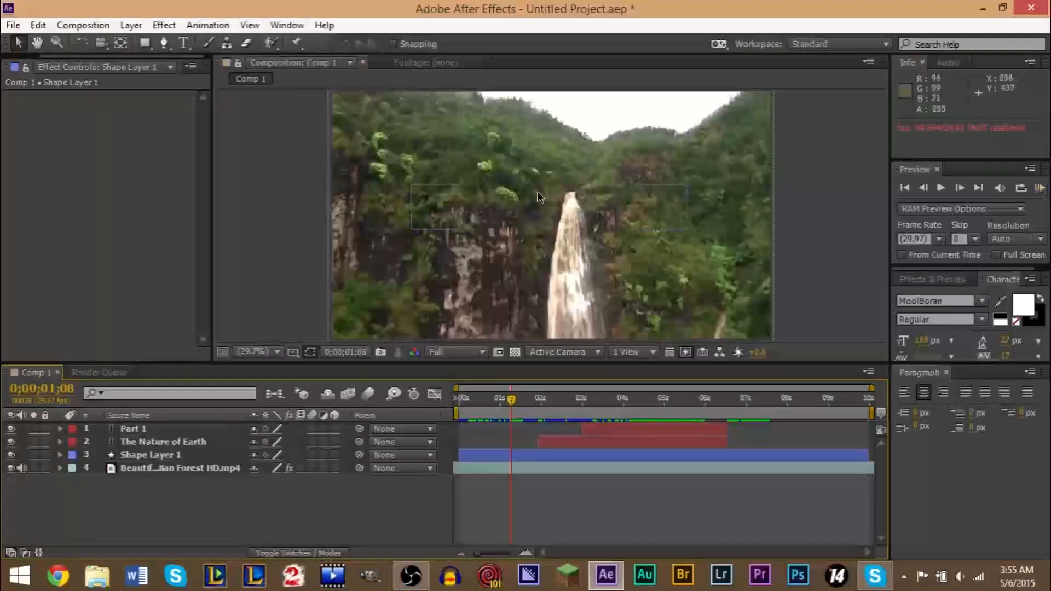
click(1040, 189)
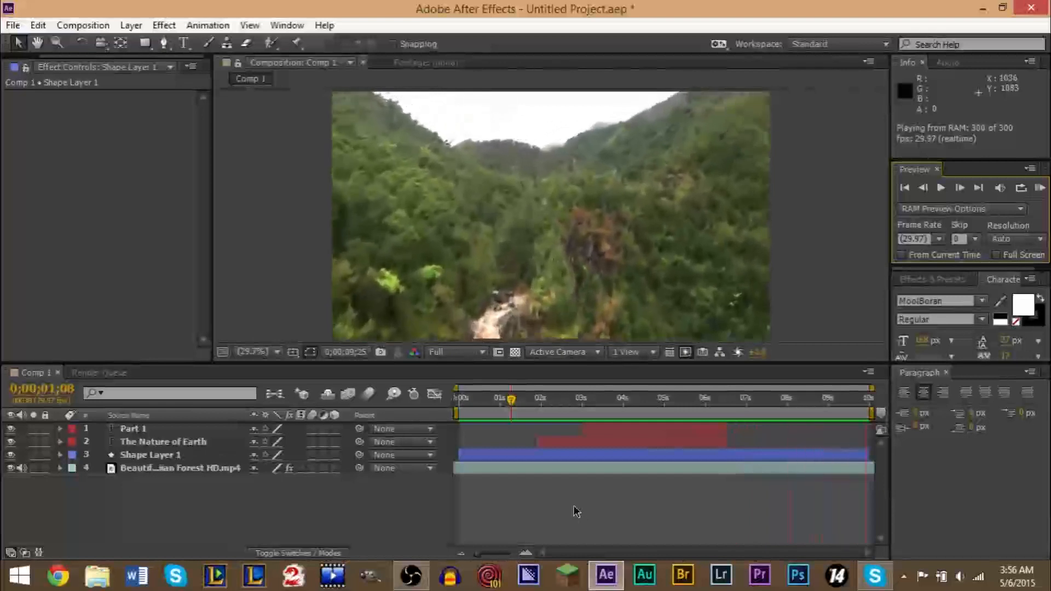
key(space)
drag(474, 404, 458, 404)
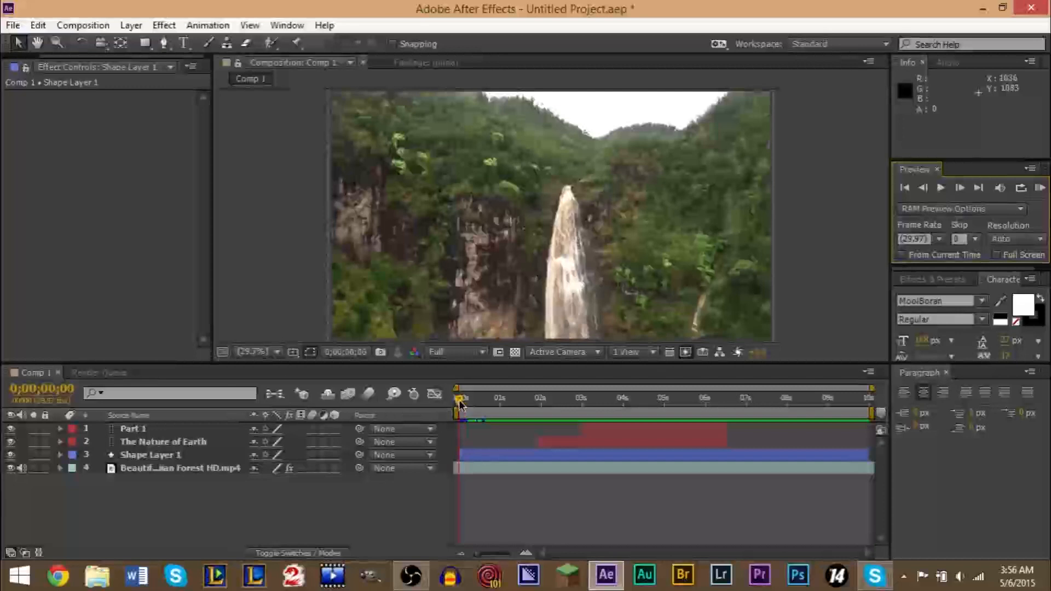
key(space)
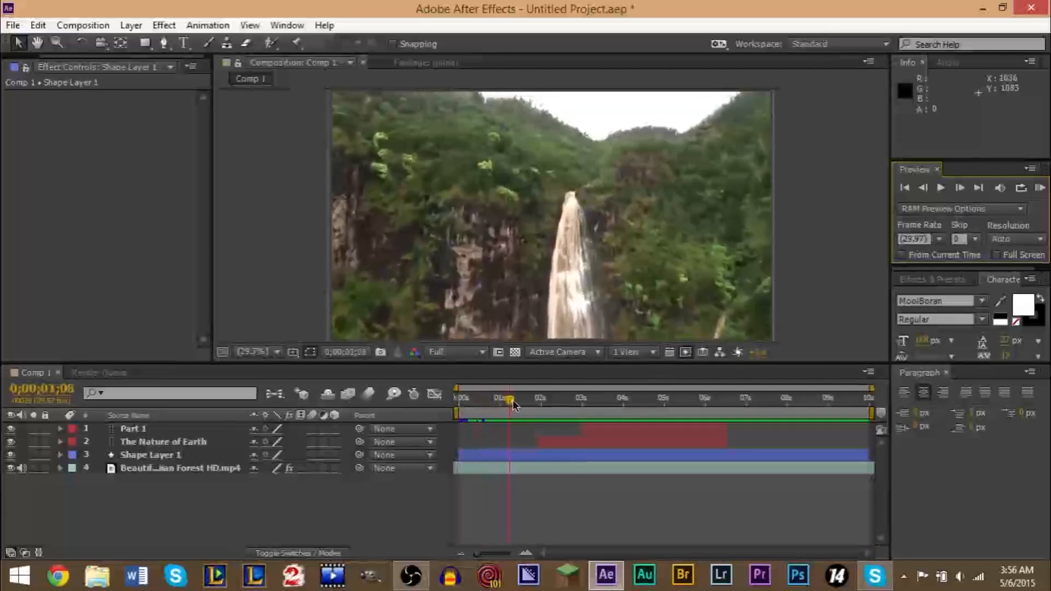
drag(562, 399, 426, 412)
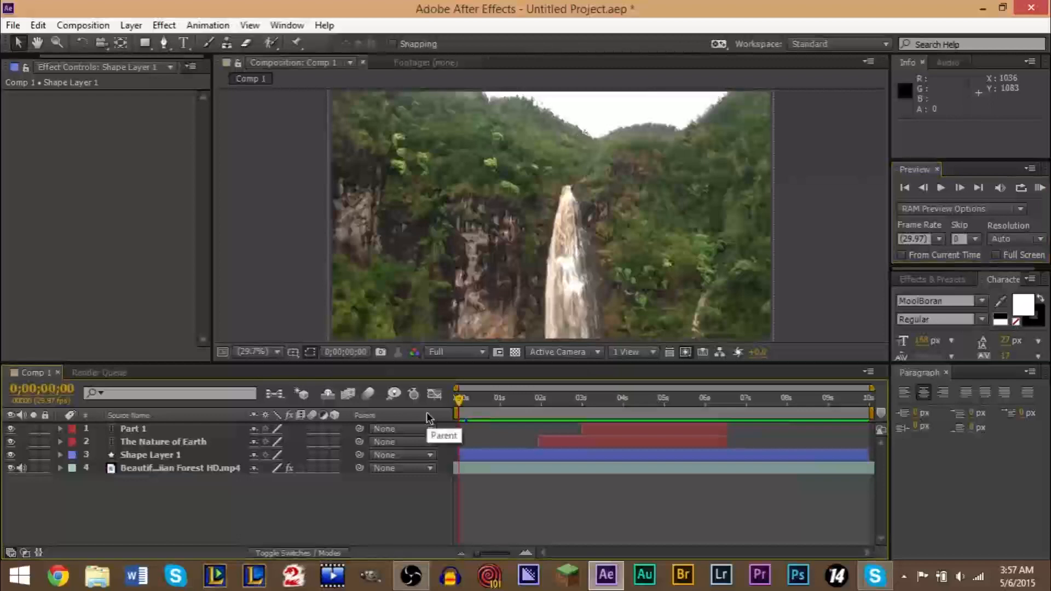
Step: Examine the shape and footage layers, scrubbing through the composition to review the blur, titles and bar
click(598, 436)
click(589, 454)
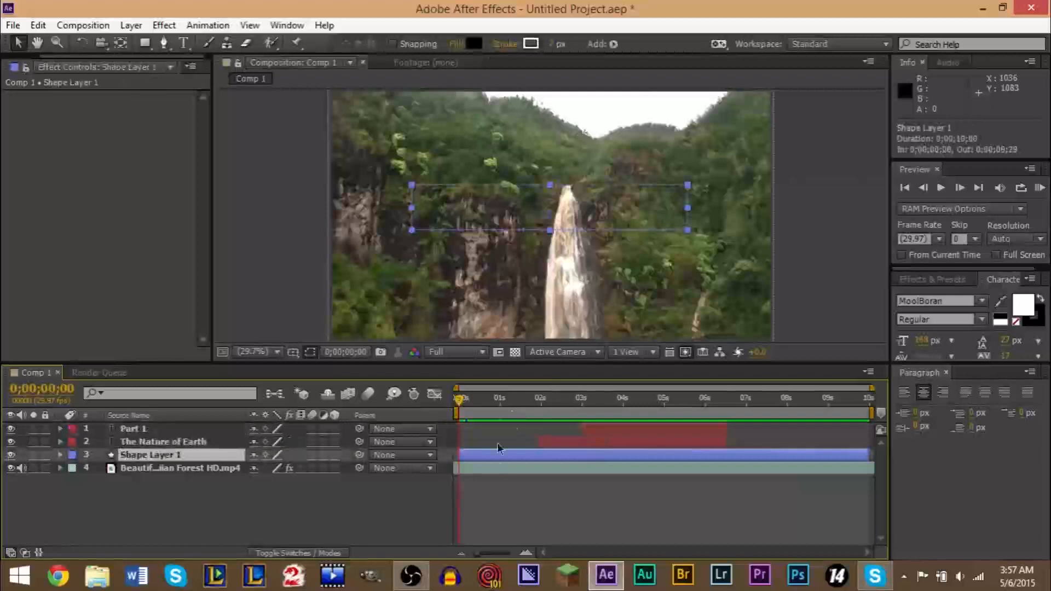
click(493, 470)
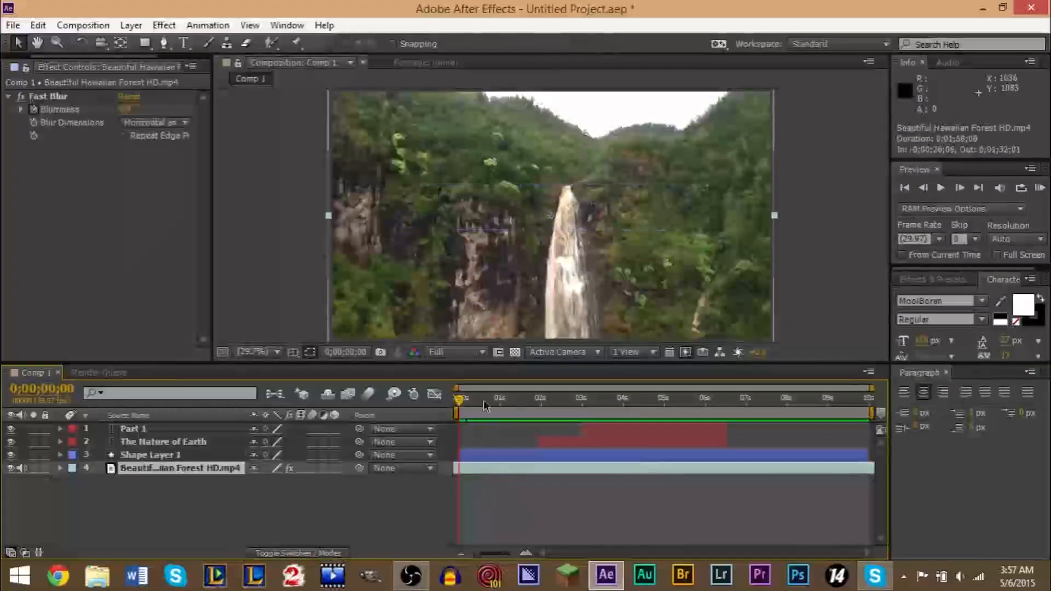
drag(460, 401, 629, 425)
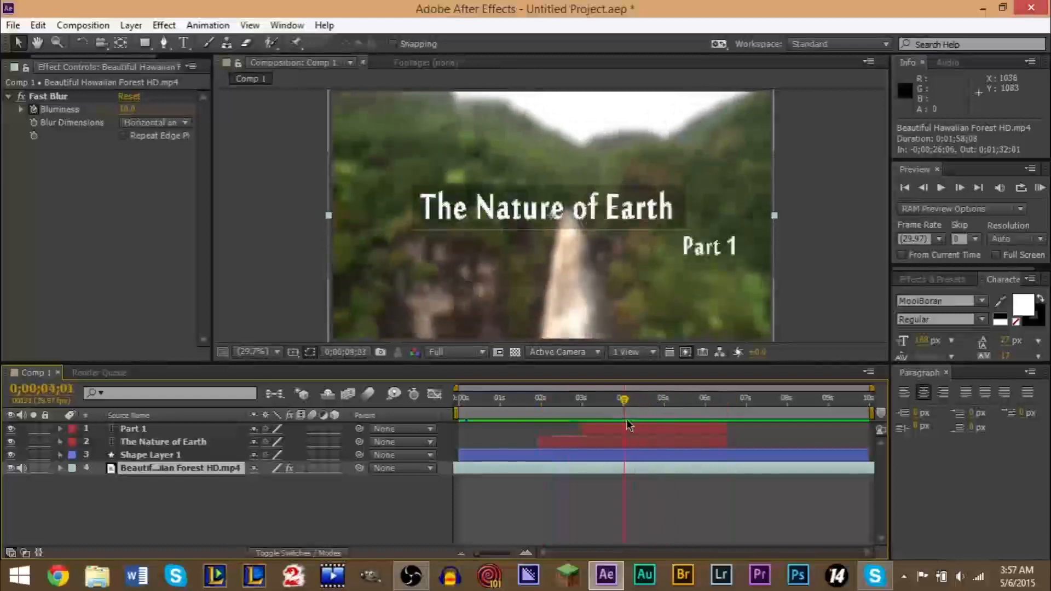
drag(625, 404, 557, 411)
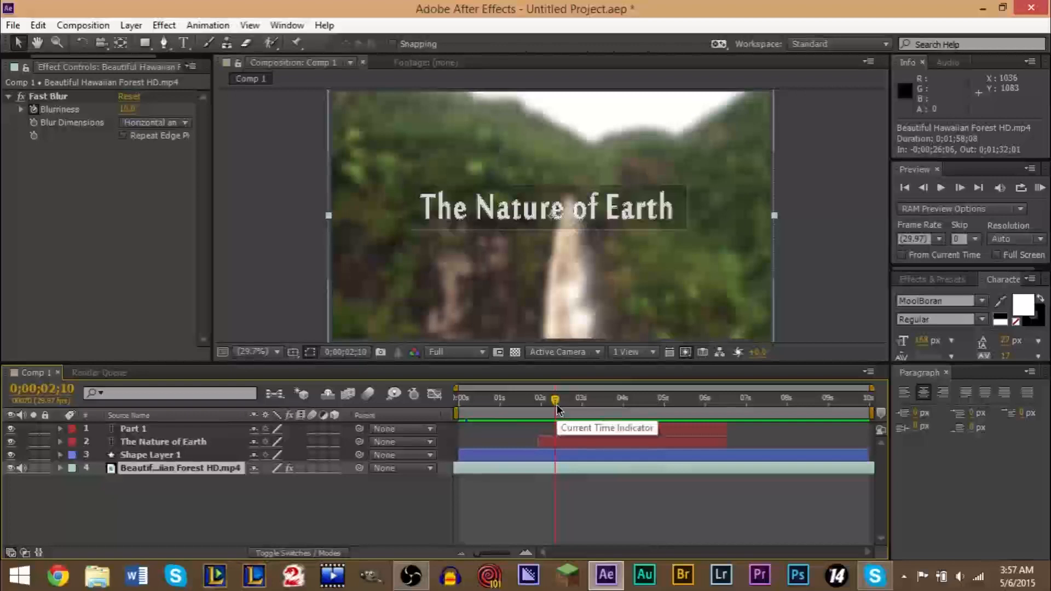
drag(557, 409, 532, 409)
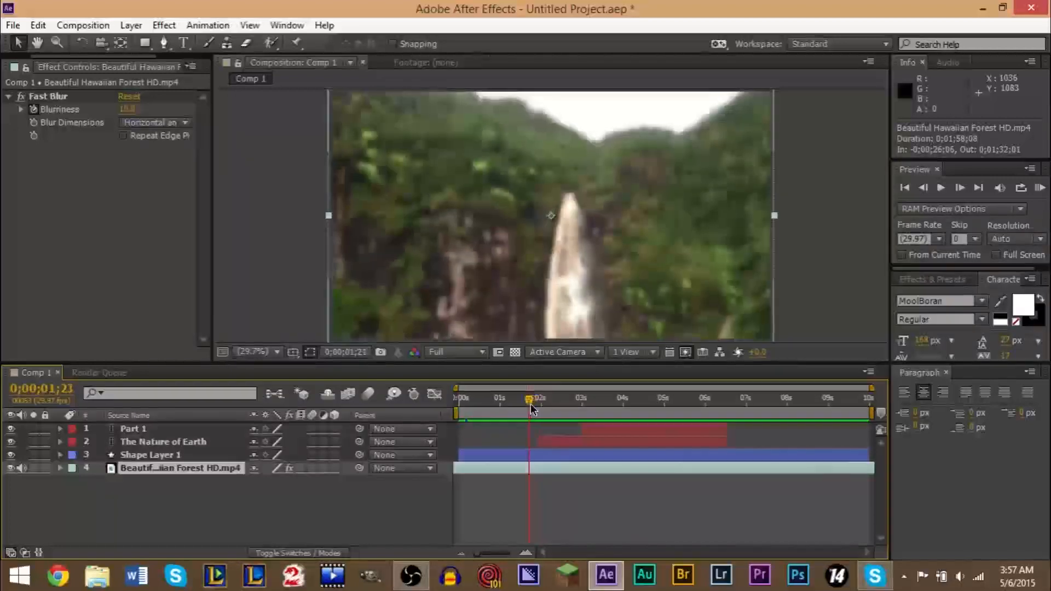
drag(531, 406, 459, 400)
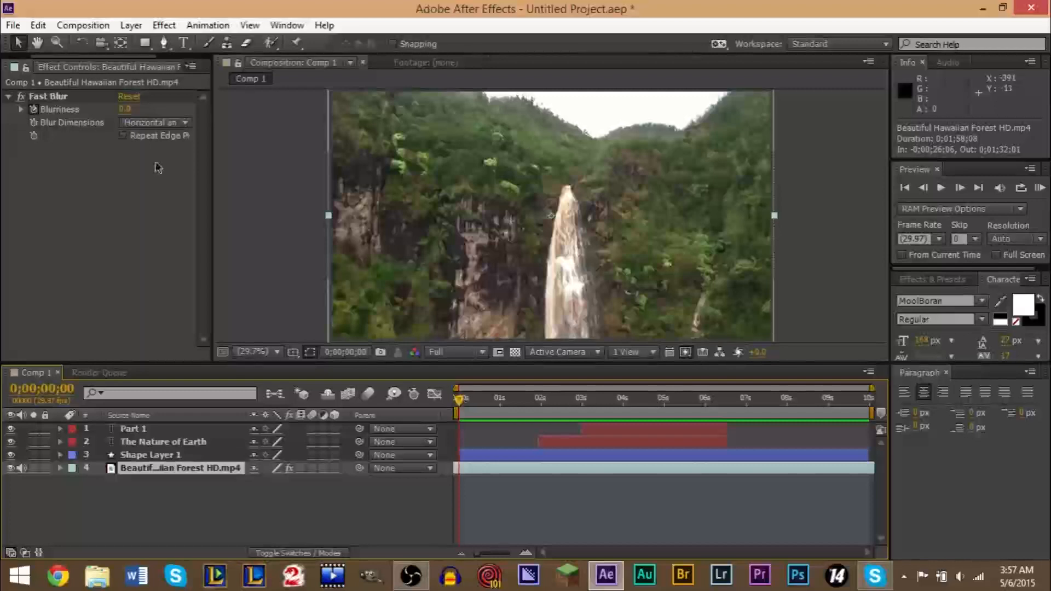
drag(461, 402, 512, 403)
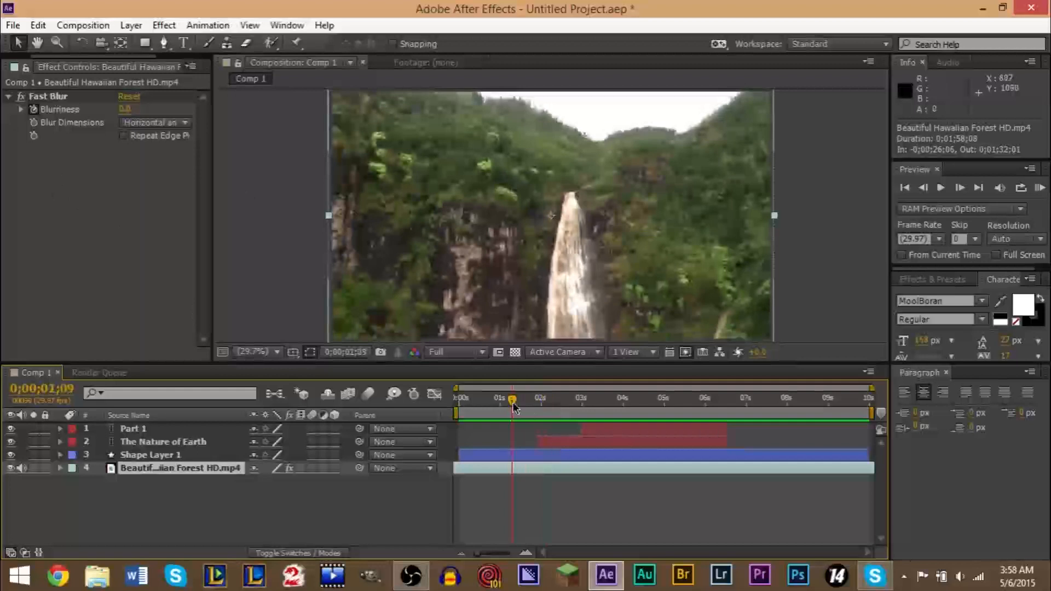
drag(518, 402, 818, 431)
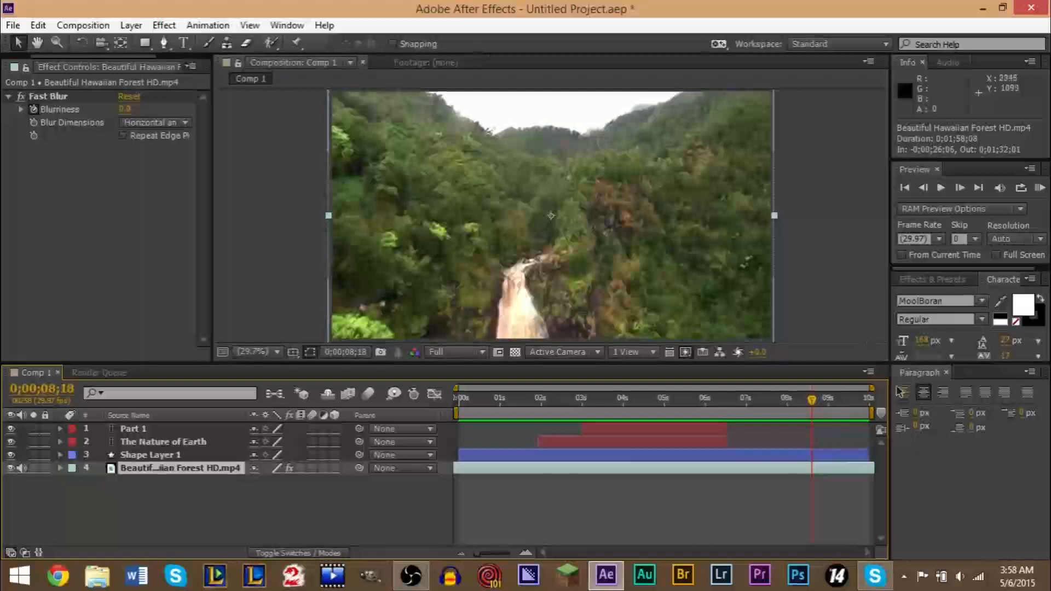
Step: Add Comp 1 to the render queue and inspect its Output Module settings without changing them
click(85, 30)
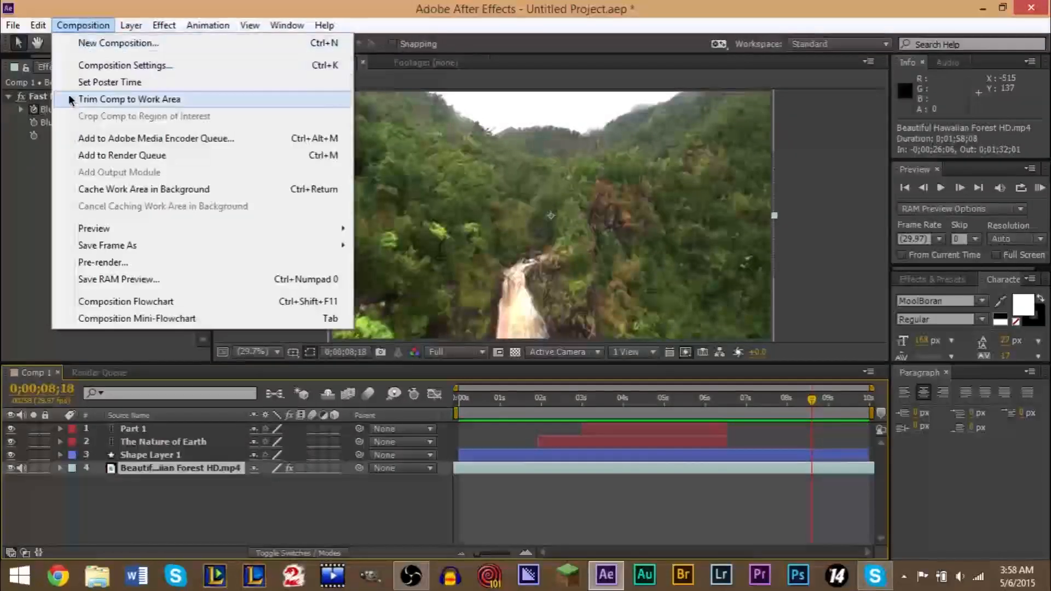
click(116, 154)
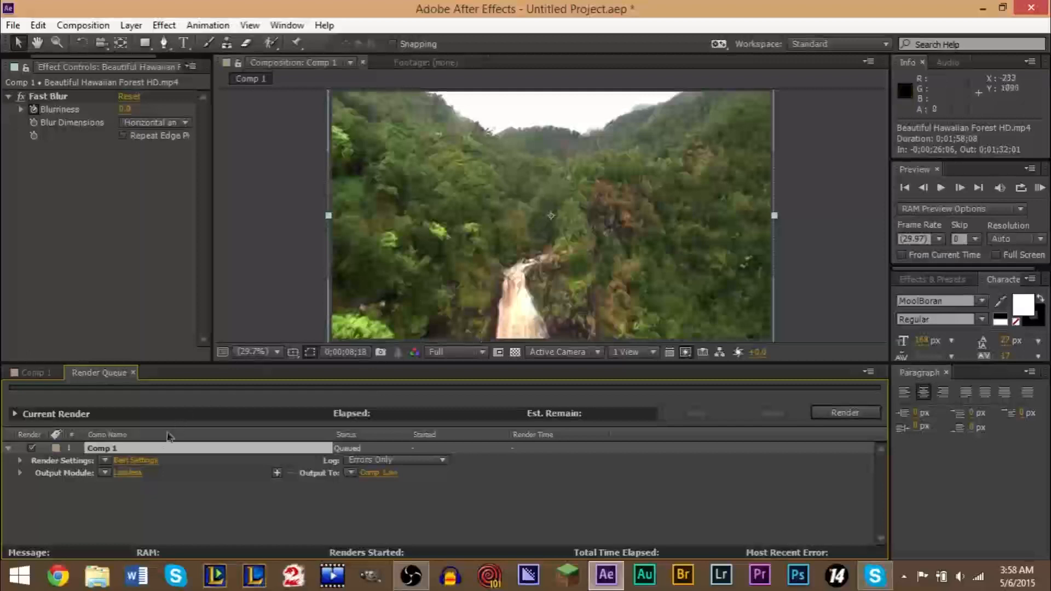
click(133, 474)
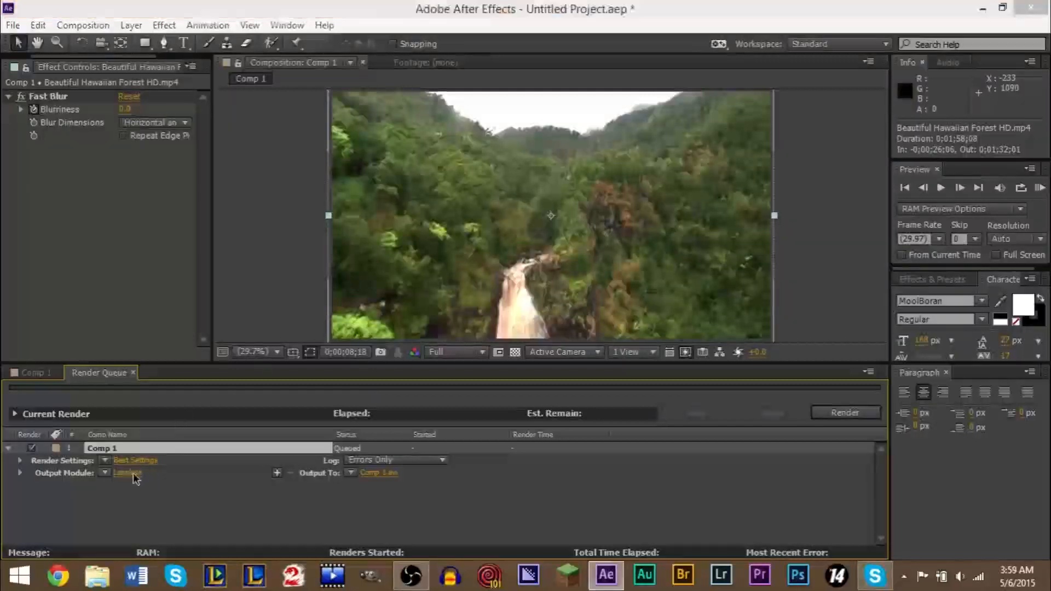
drag(300, 19, 474, 23)
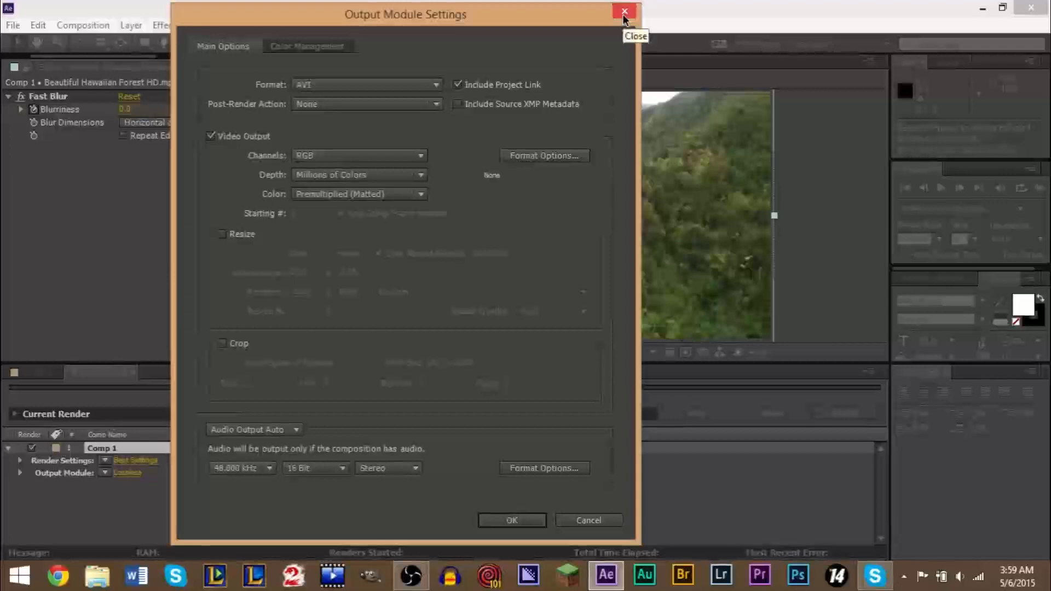
click(623, 12)
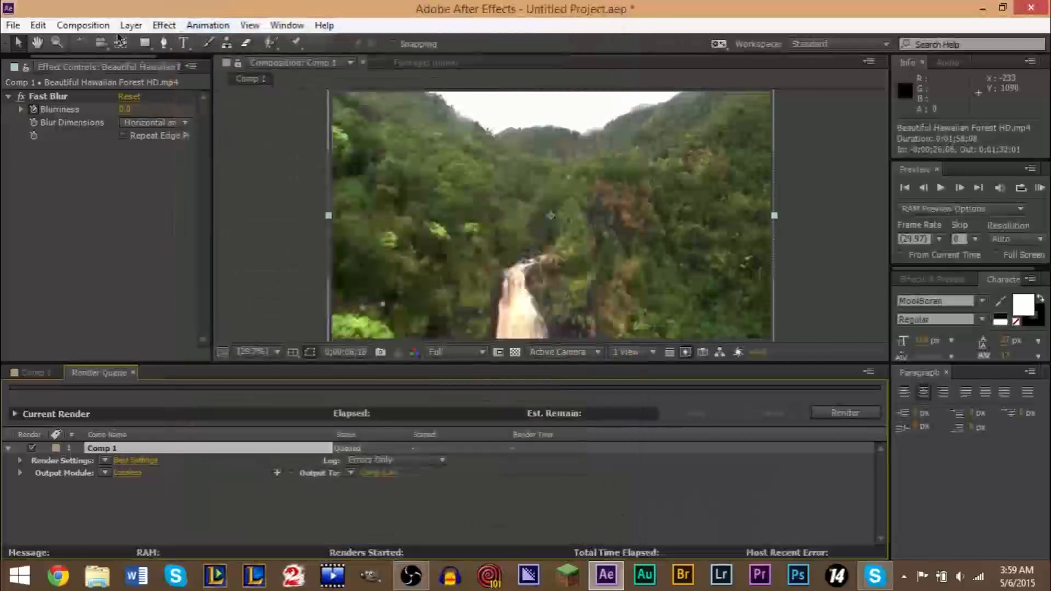
Step: Look up the command for adding to the Adobe Media Encoder queue and return to the Comp 1 timeline
click(93, 30)
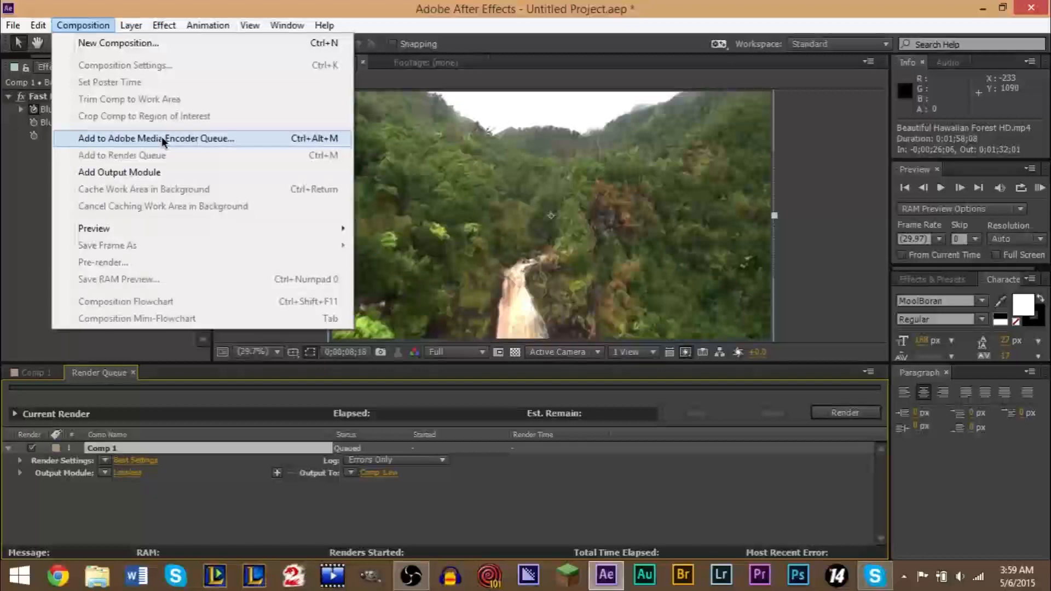
click(468, 495)
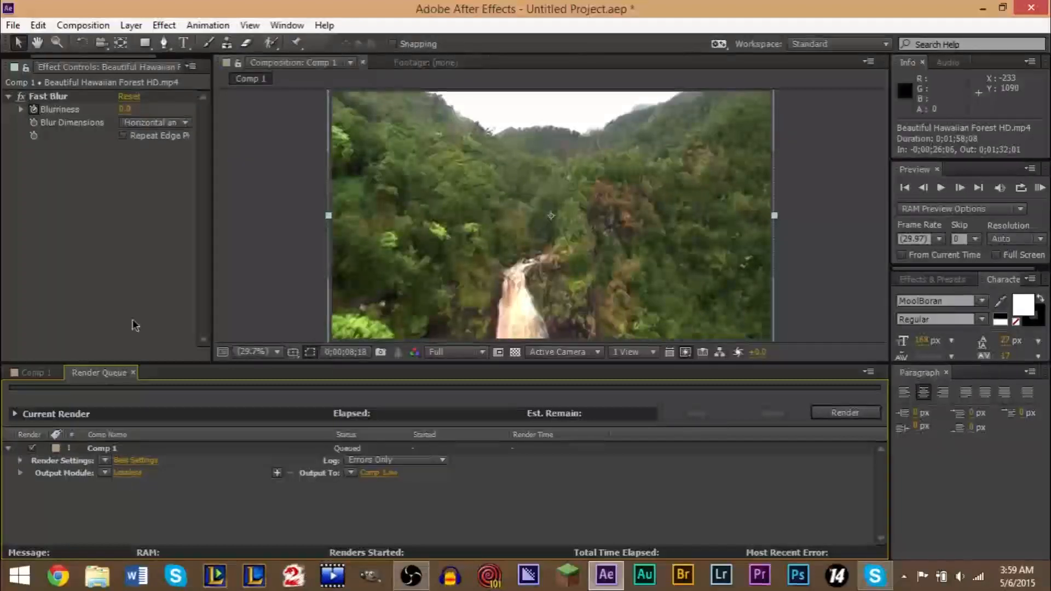
click(36, 373)
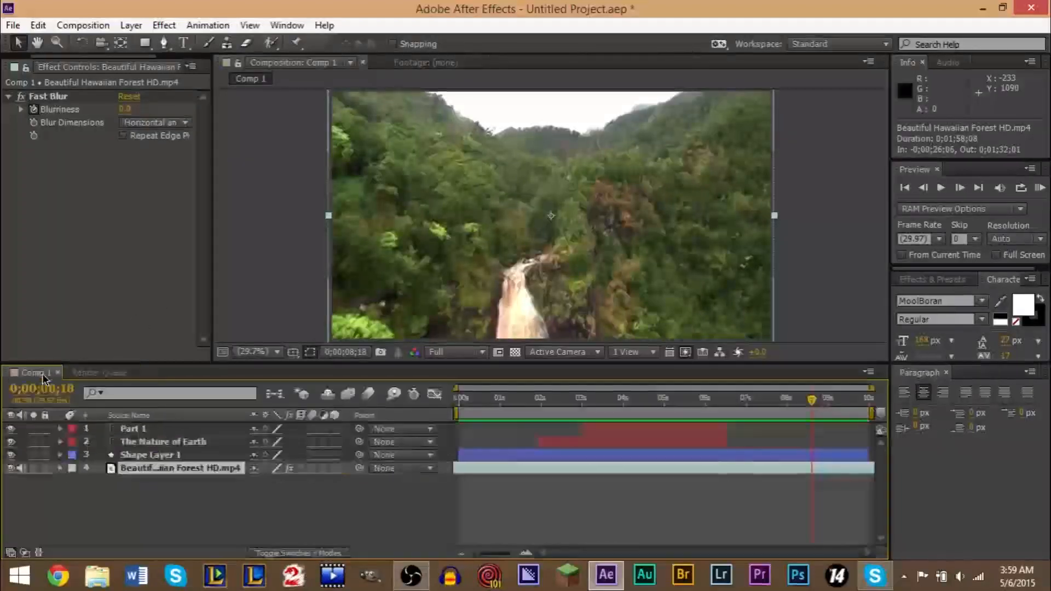